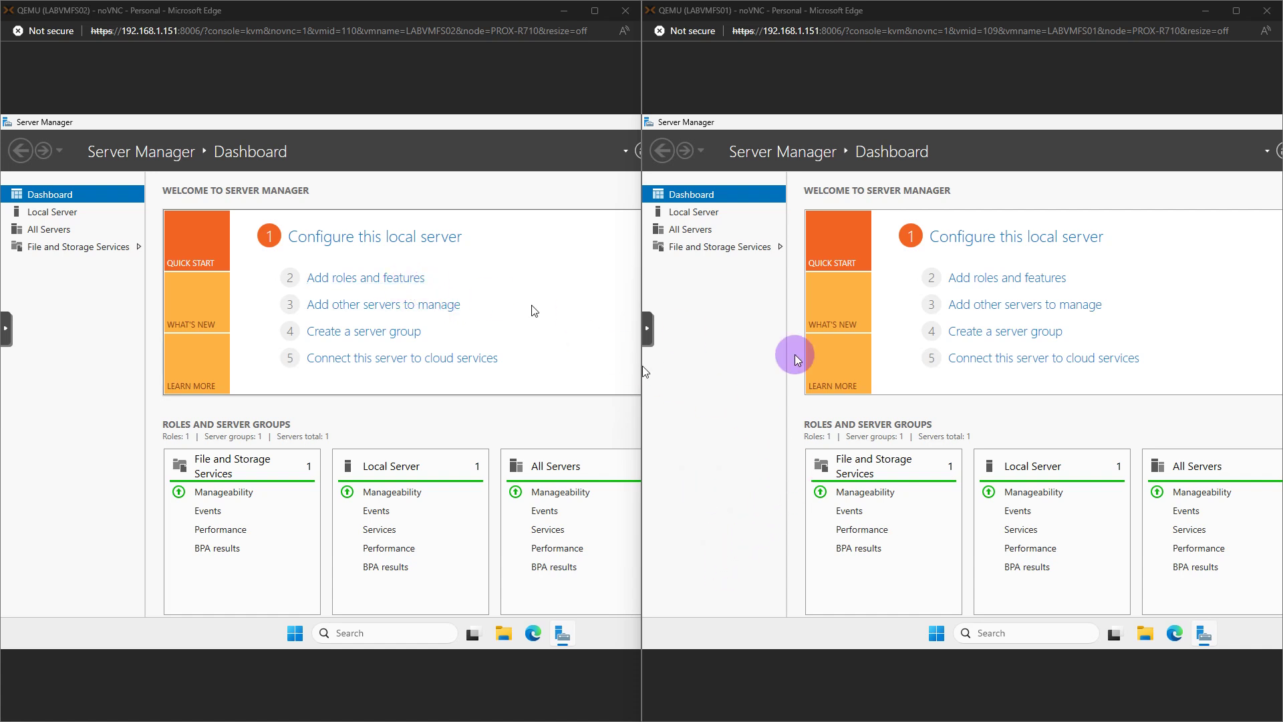
# Launch Add Roles and Features on FS02 and FS01, advancing FS01 to role selection
pyautogui.click(410, 279)
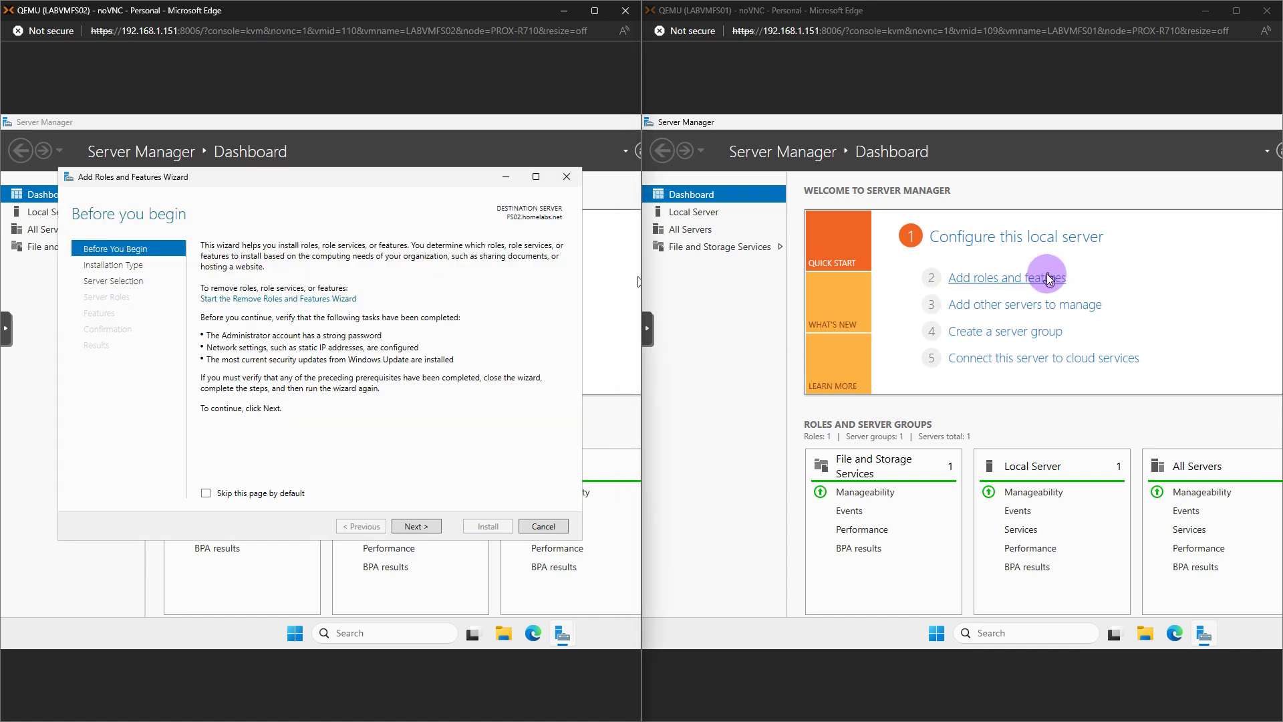
pyautogui.click(1016, 279)
pyautogui.click(431, 526)
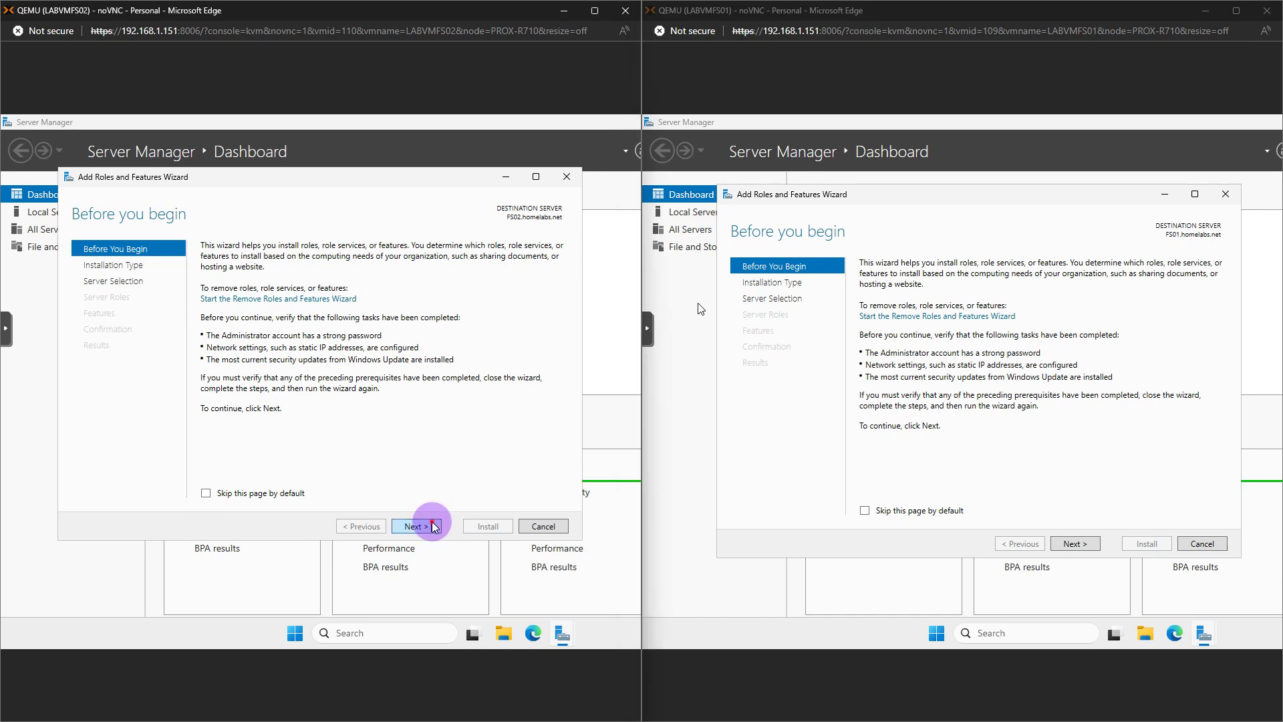
pyautogui.click(1075, 543)
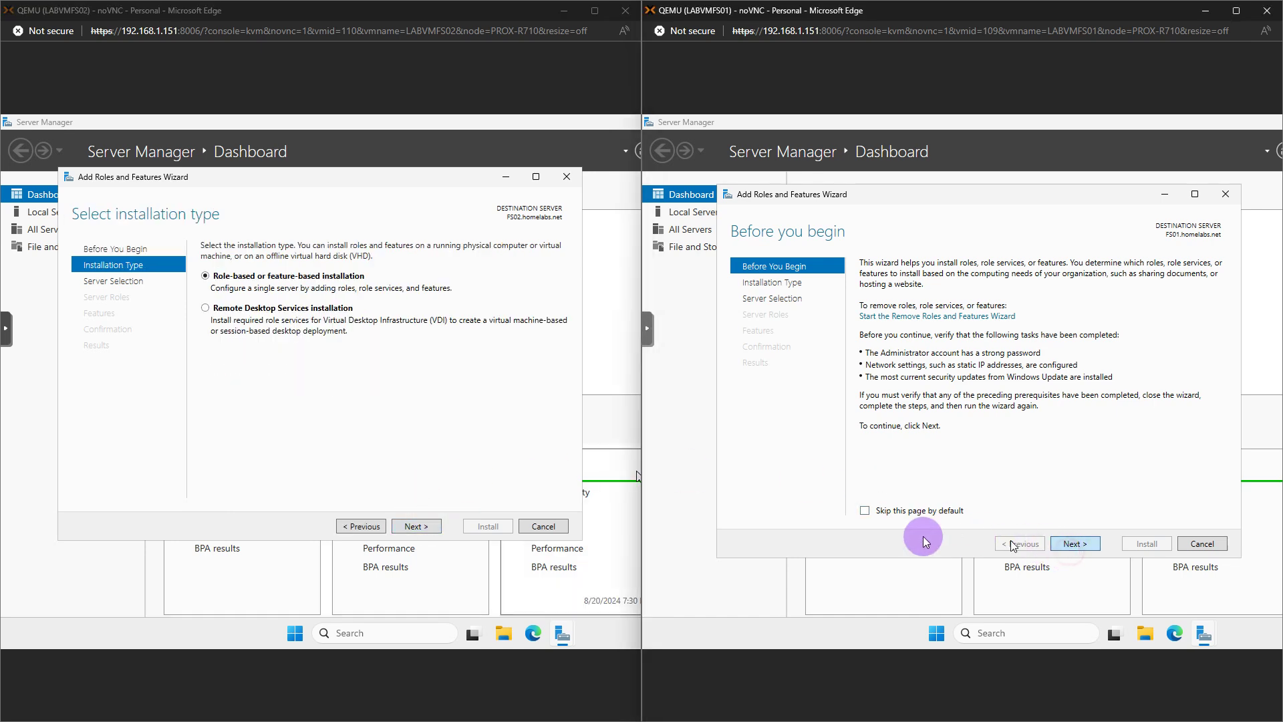
pyautogui.click(415, 526)
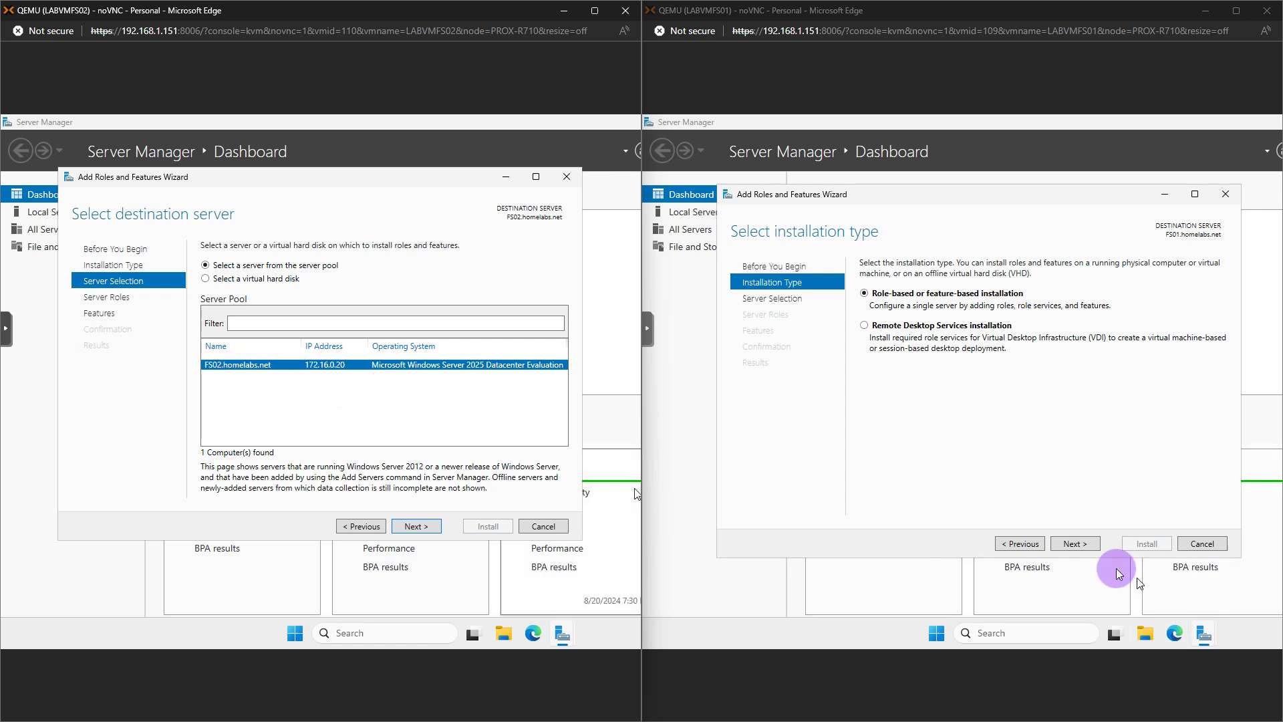
pyautogui.click(1088, 547)
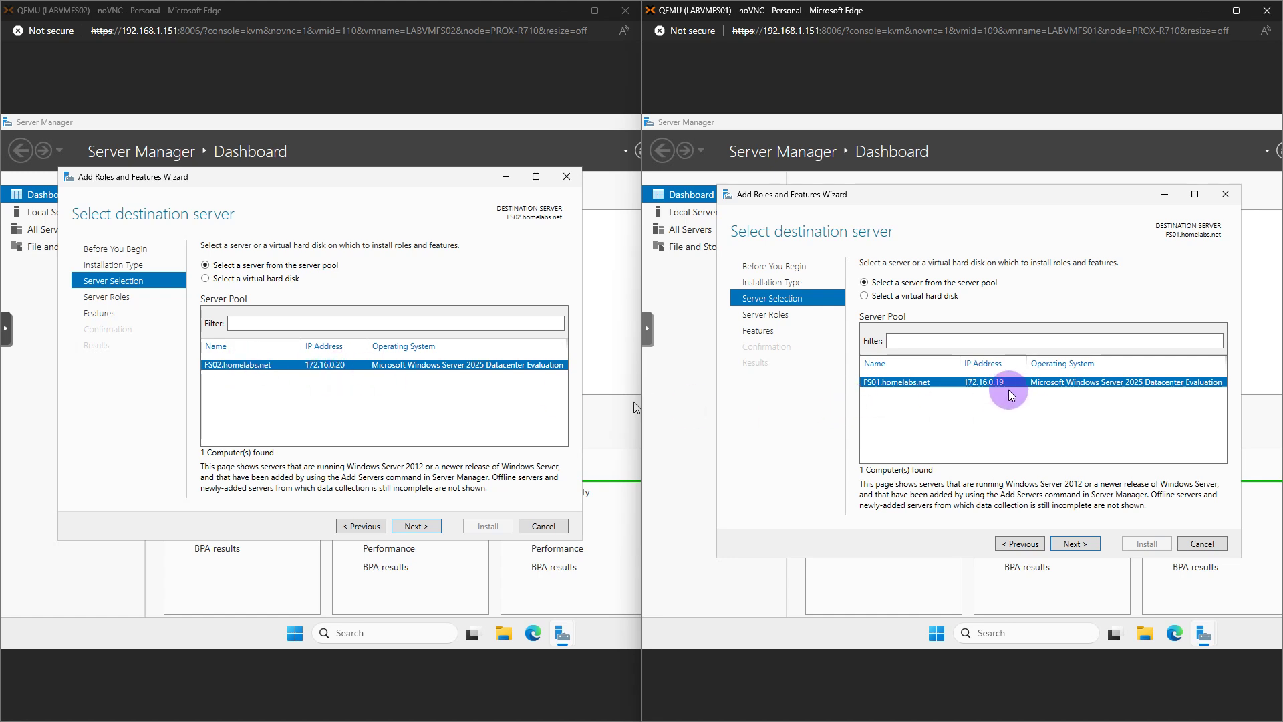
pyautogui.click(1075, 543)
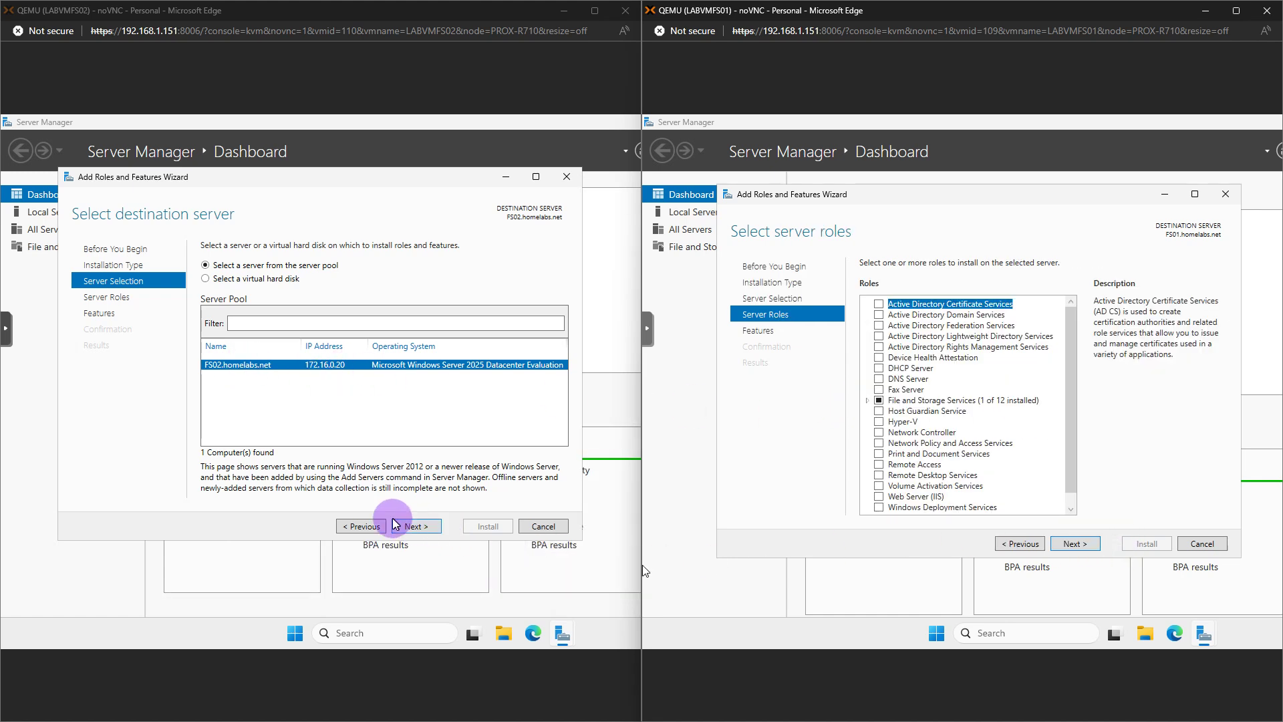
# On FS02, select DFS Namespaces and DFS Replication under File and iSCSI Services
pyautogui.click(409, 526)
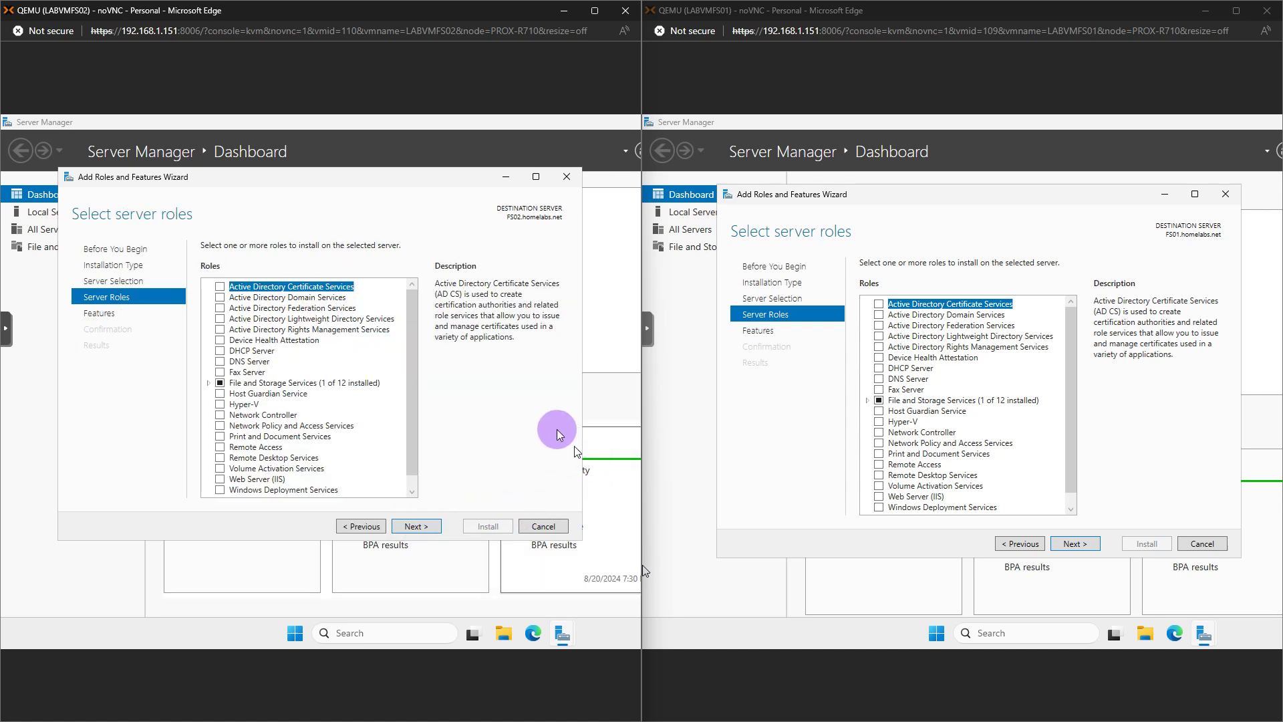
pyautogui.click(209, 384)
pyautogui.click(221, 394)
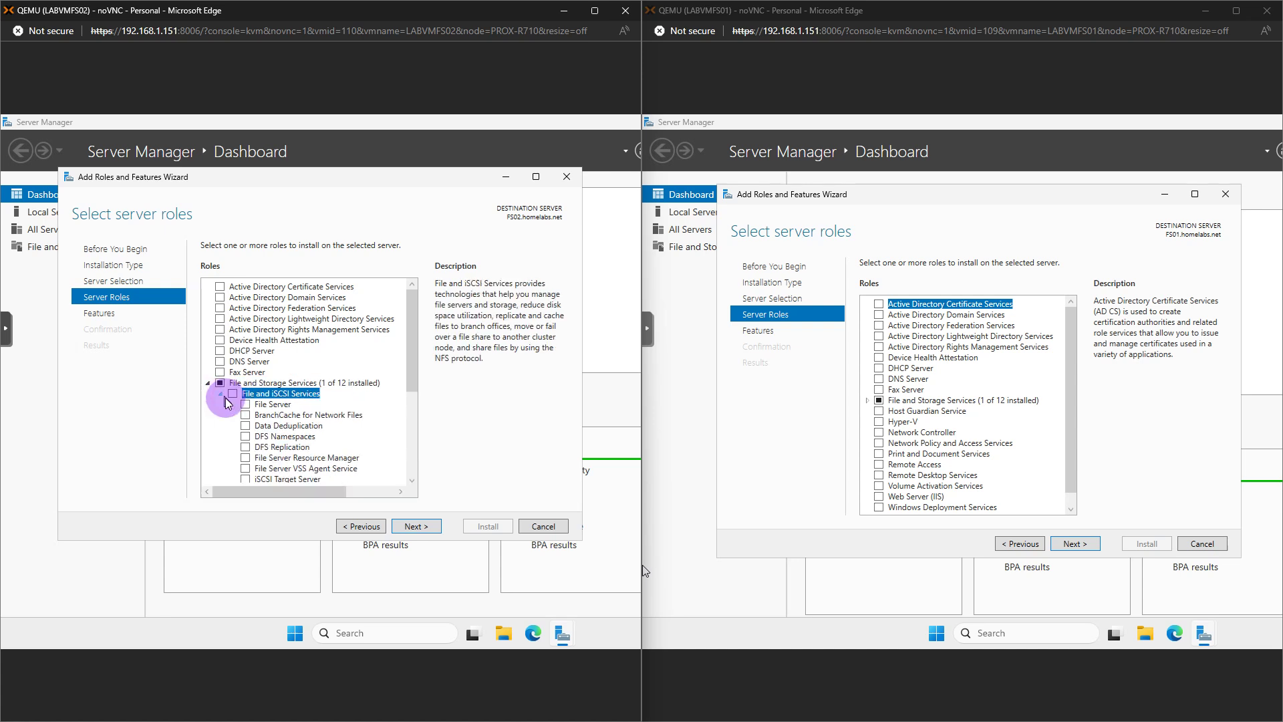
pyautogui.scroll(-2, 412, 401)
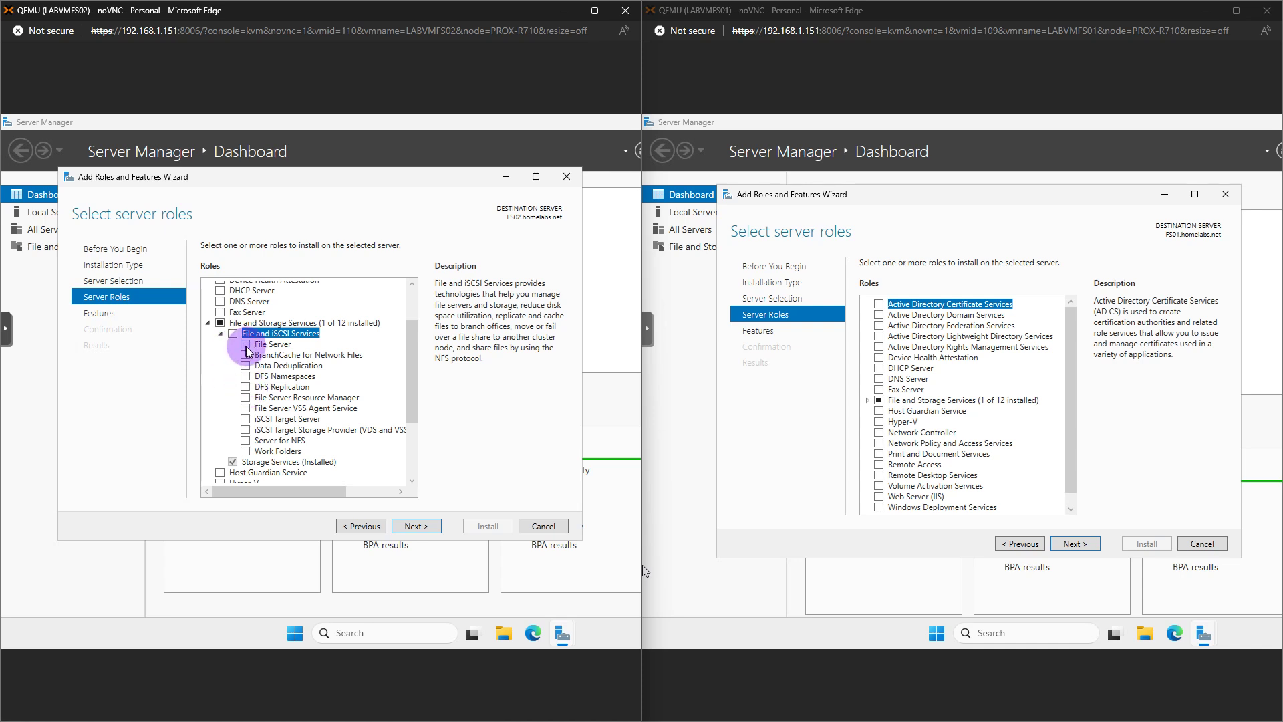
pyautogui.click(247, 378)
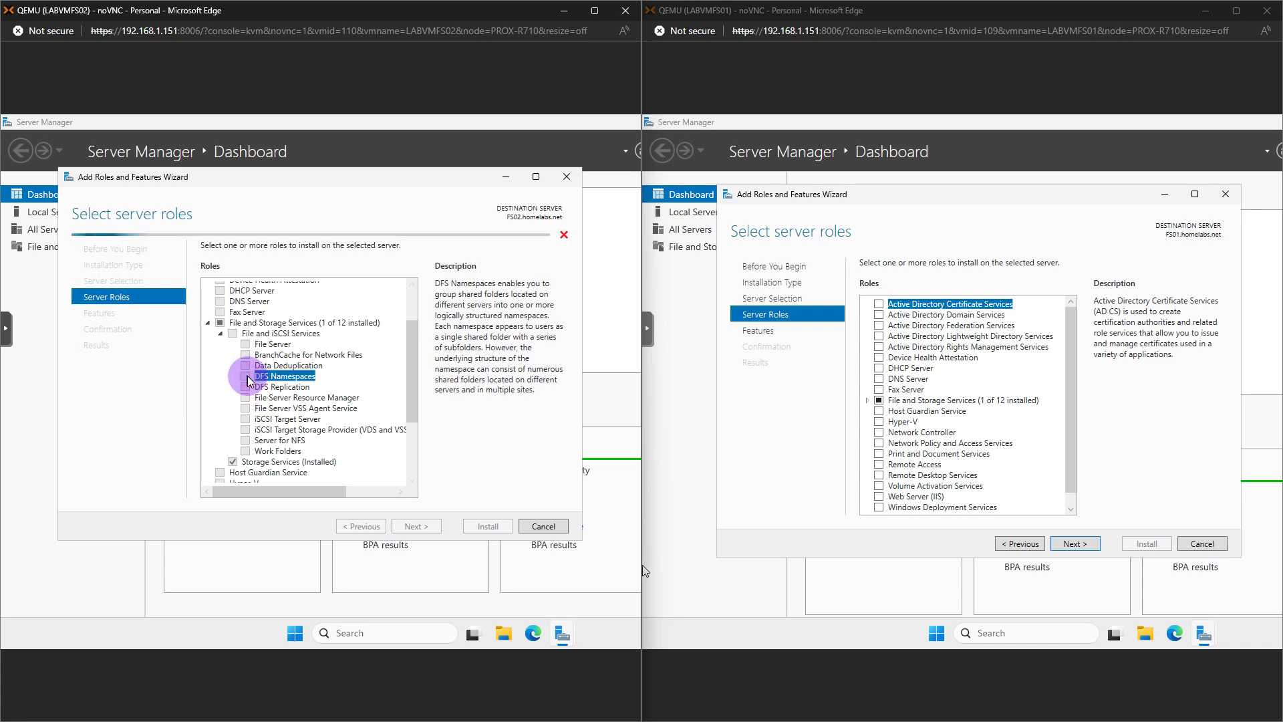
pyautogui.click(348, 469)
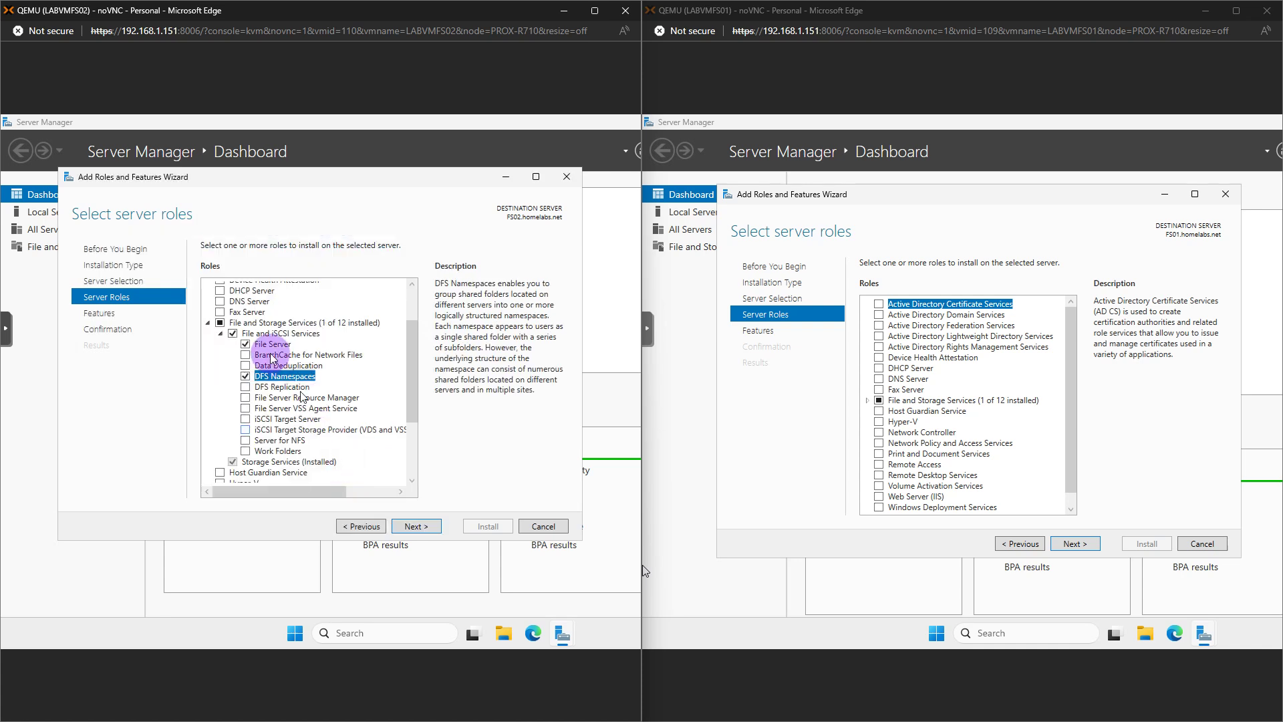
pyautogui.click(246, 388)
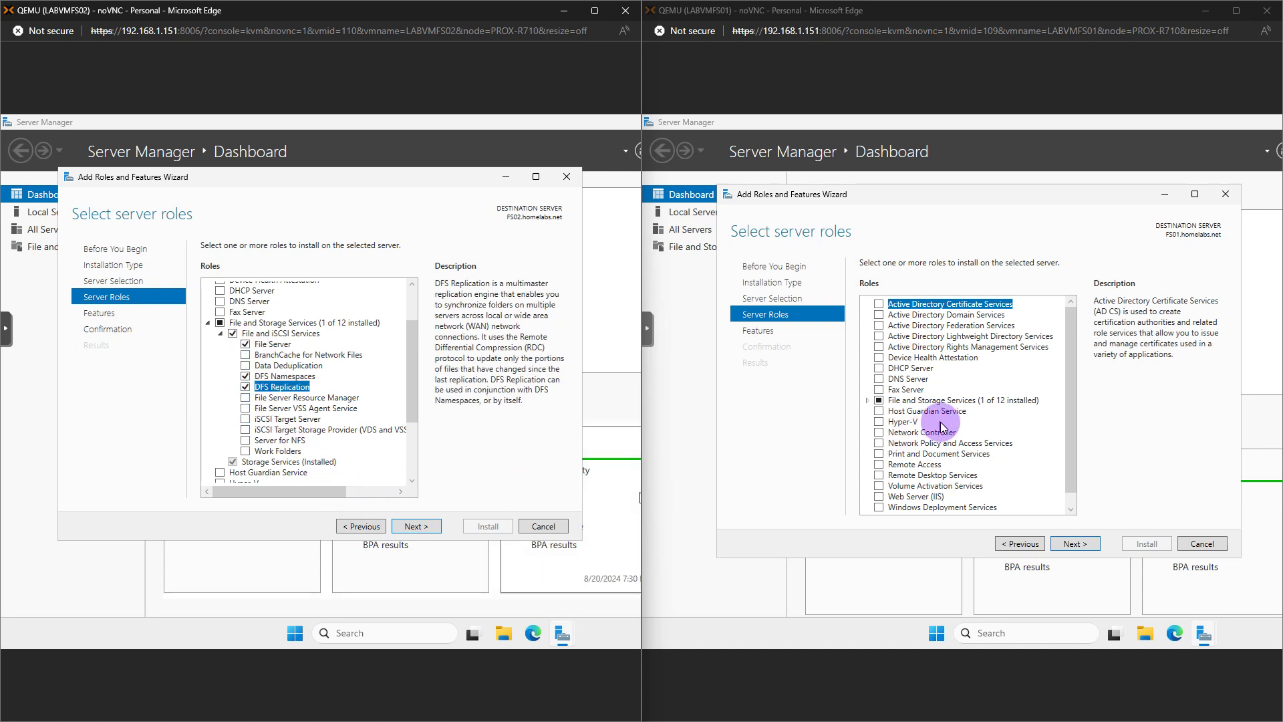
# On FS01, select DFS Replication and DFS Namespaces with required features, then continue
pyautogui.scroll(-1, 922, 422)
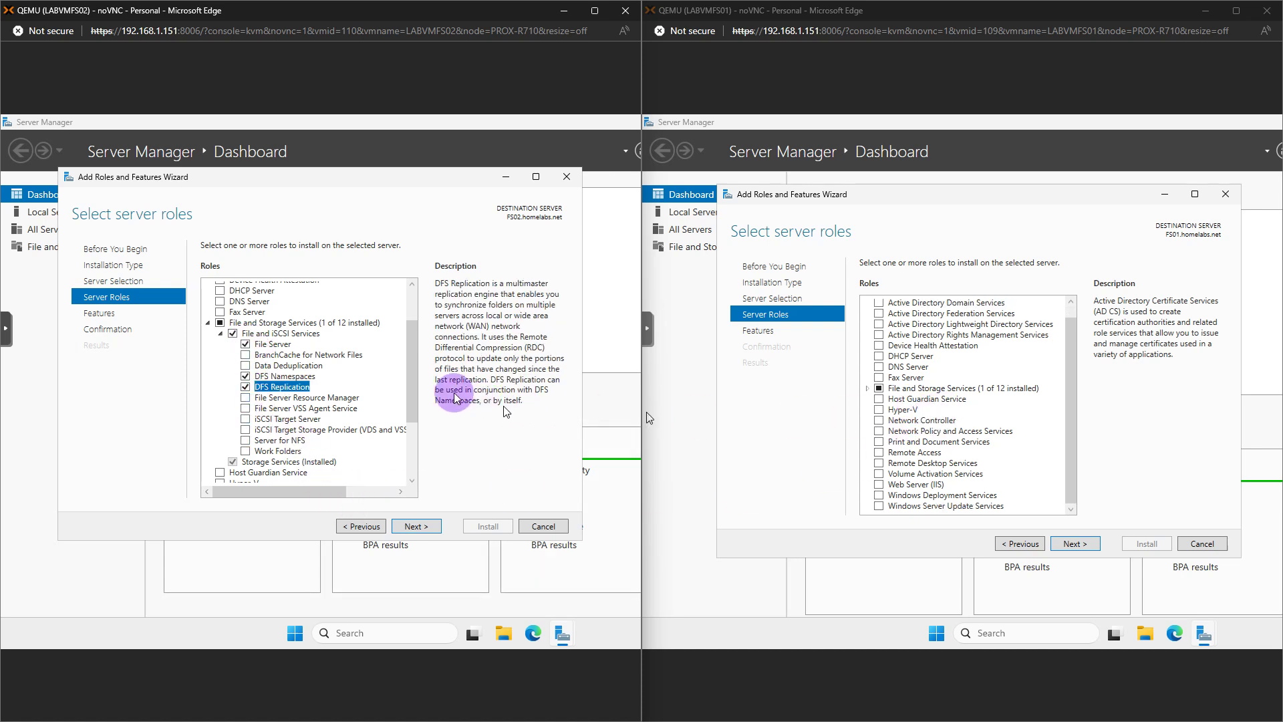
pyautogui.click(869, 387)
pyautogui.click(880, 379)
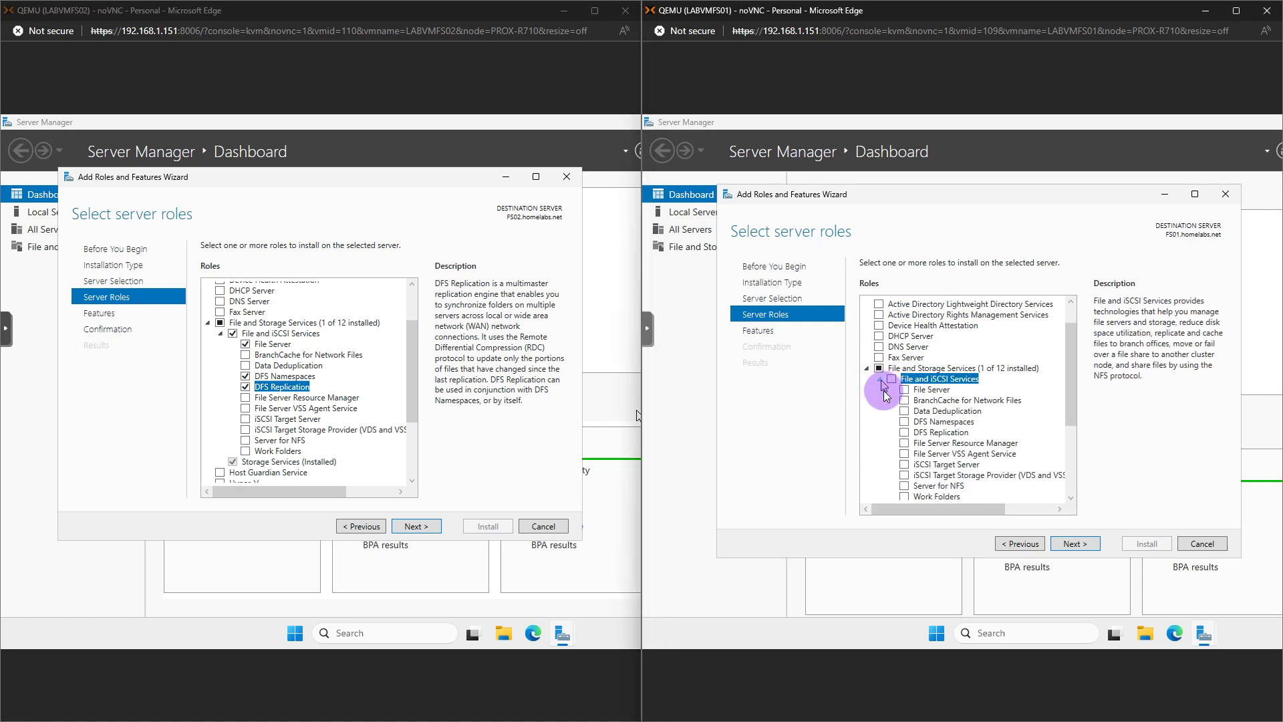
pyautogui.click(904, 432)
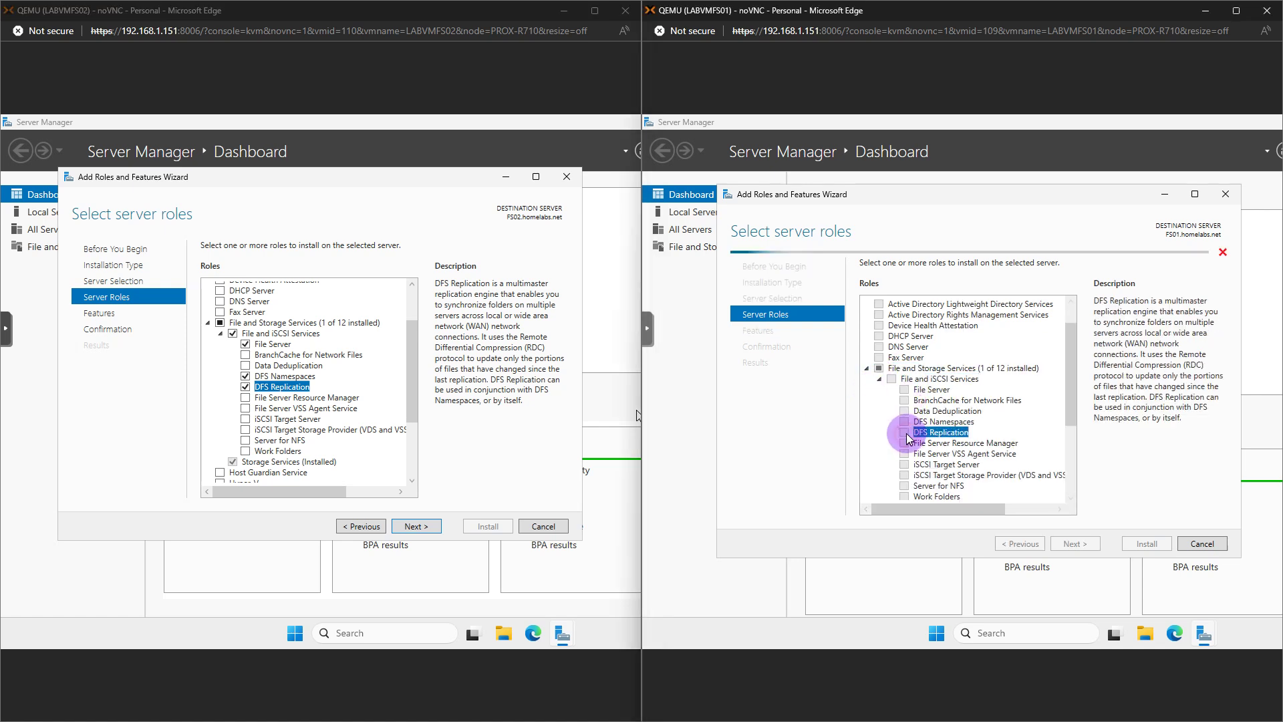
pyautogui.click(1003, 481)
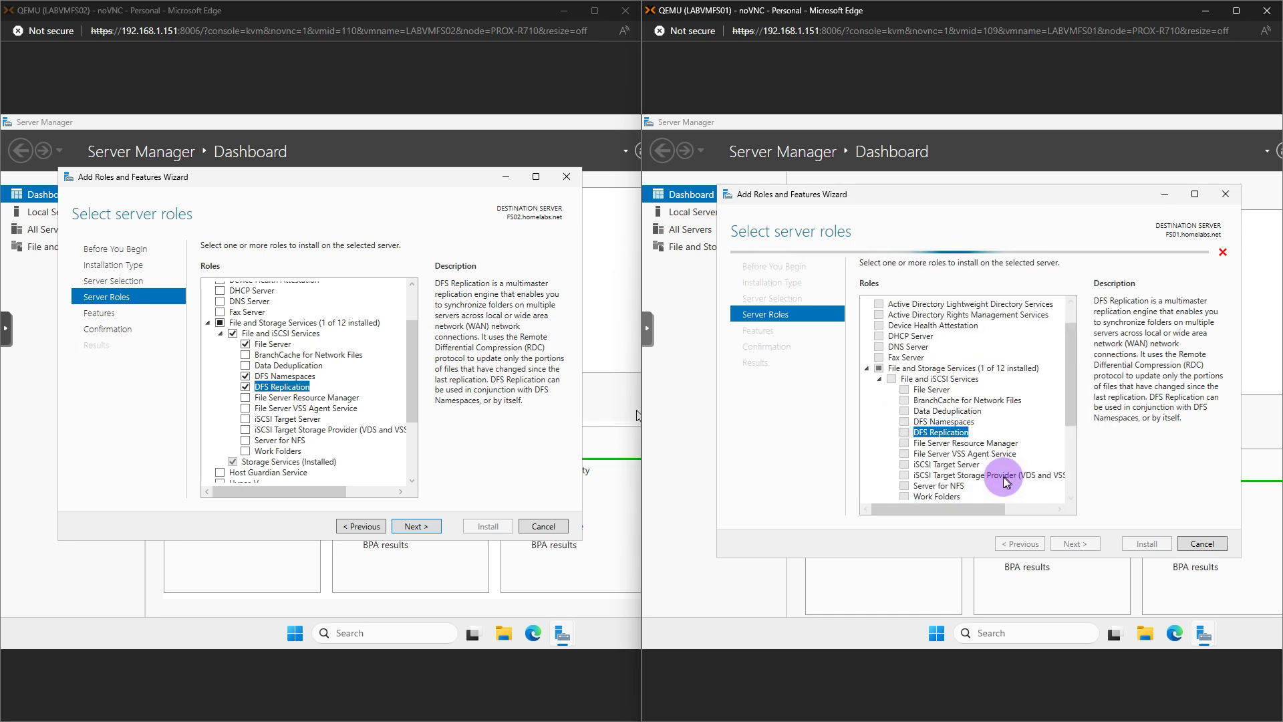
pyautogui.click(904, 421)
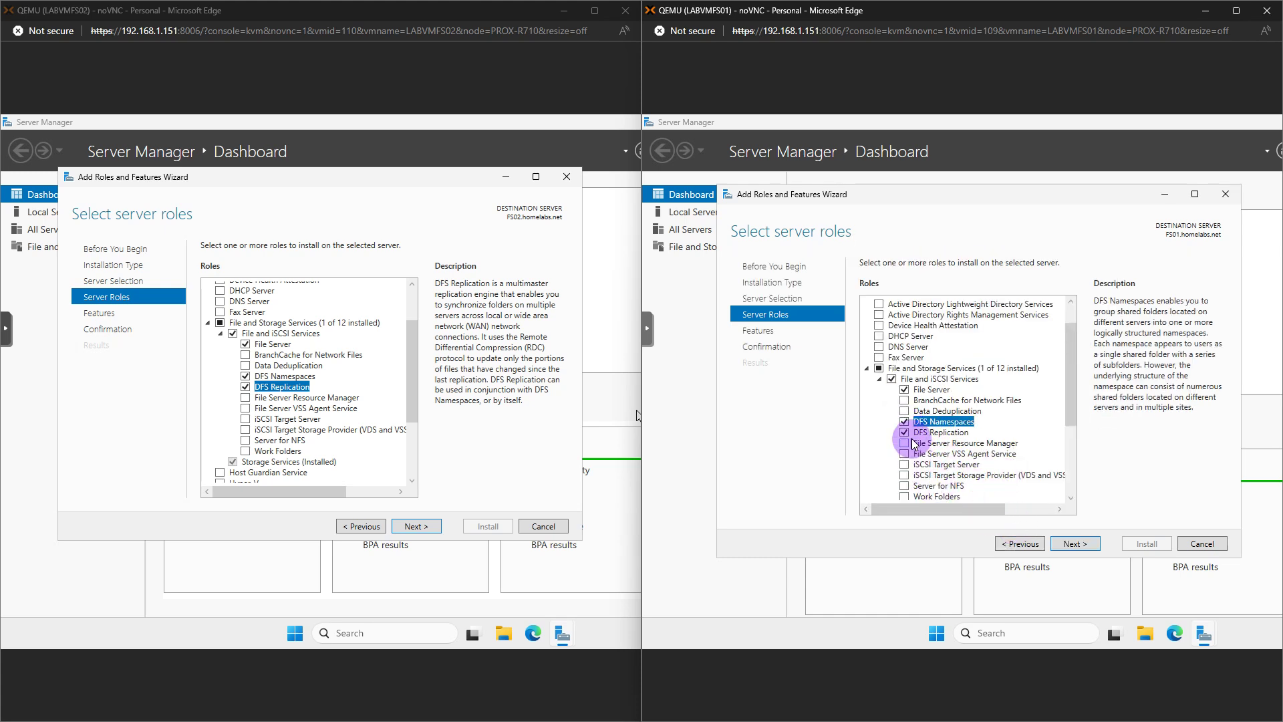
pyautogui.click(1066, 545)
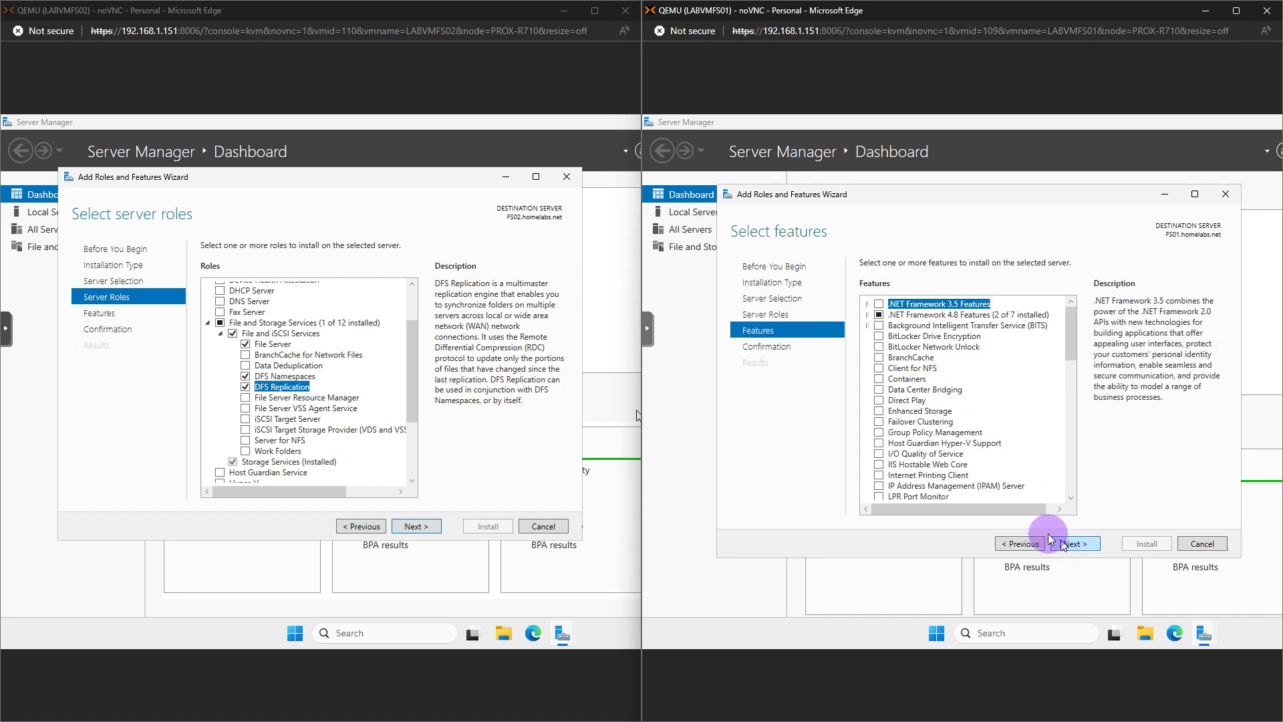
# Install the DFS roles on FS01 with automatic restart enabled
pyautogui.click(1071, 543)
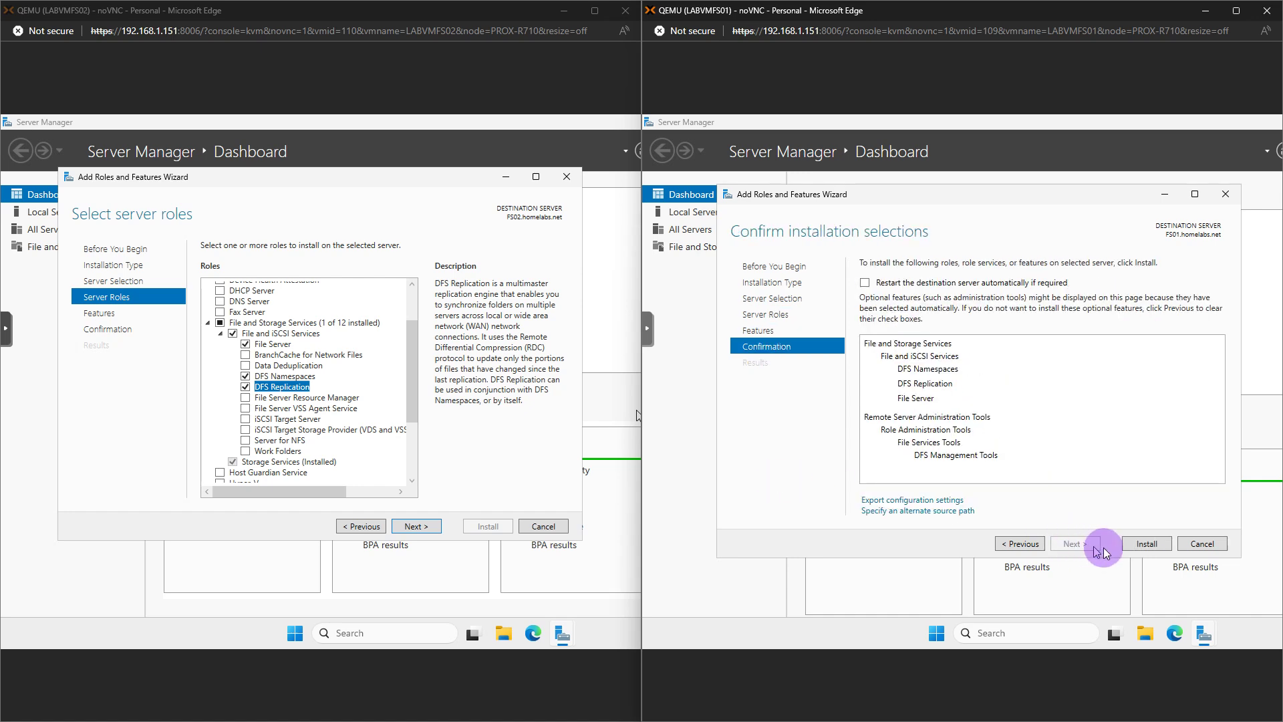
pyautogui.click(949, 289)
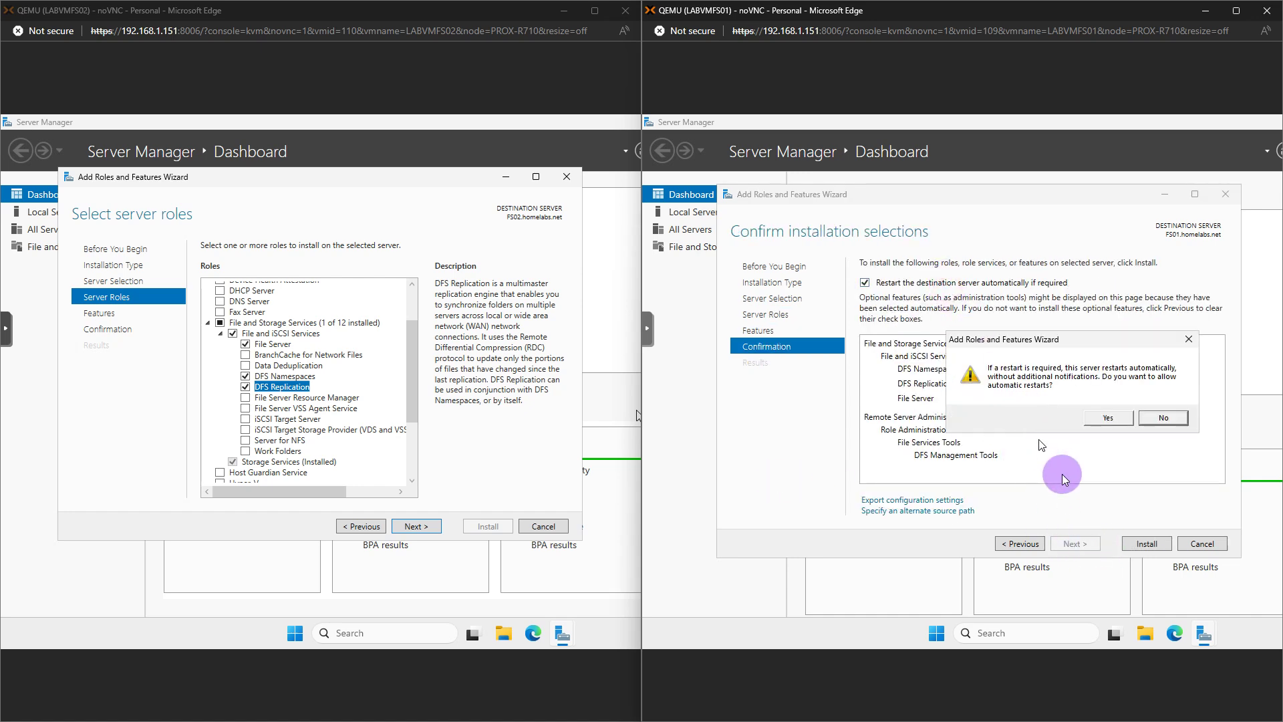
pyautogui.click(1106, 416)
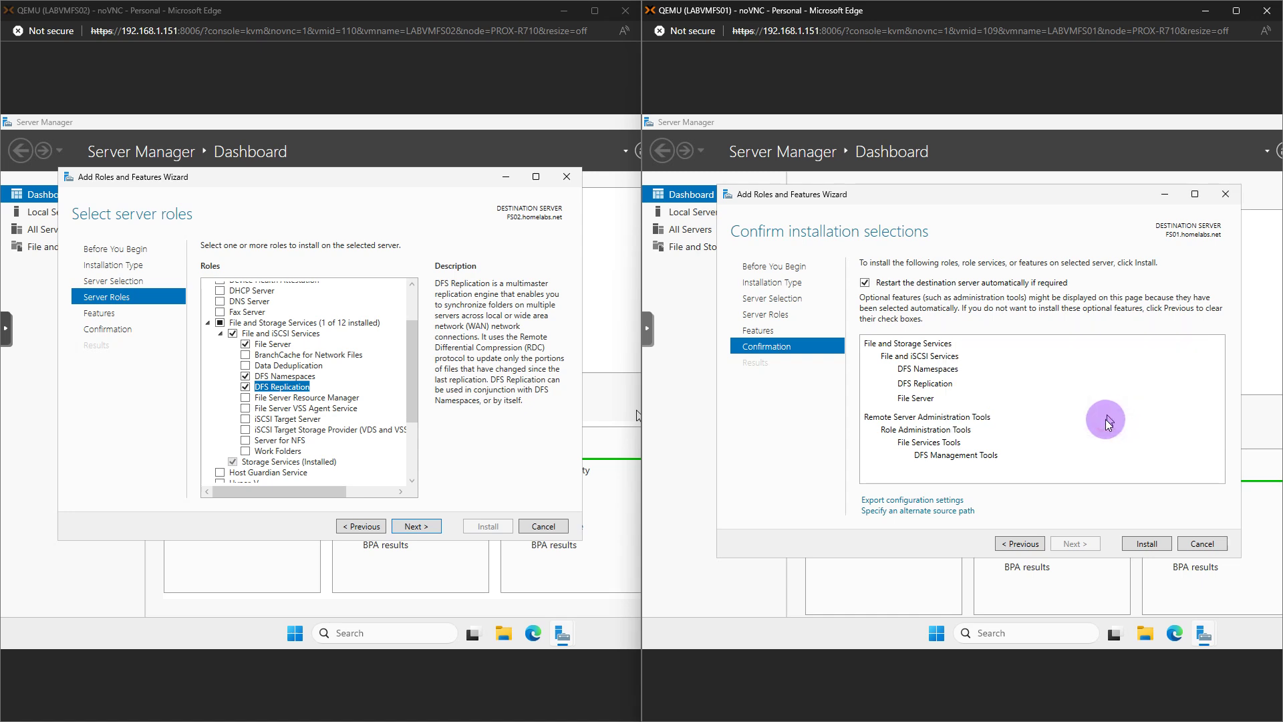
pyautogui.click(1146, 545)
# Install the DFS roles on FS02 with automatic restart, then close its finished wizard
pyautogui.click(421, 526)
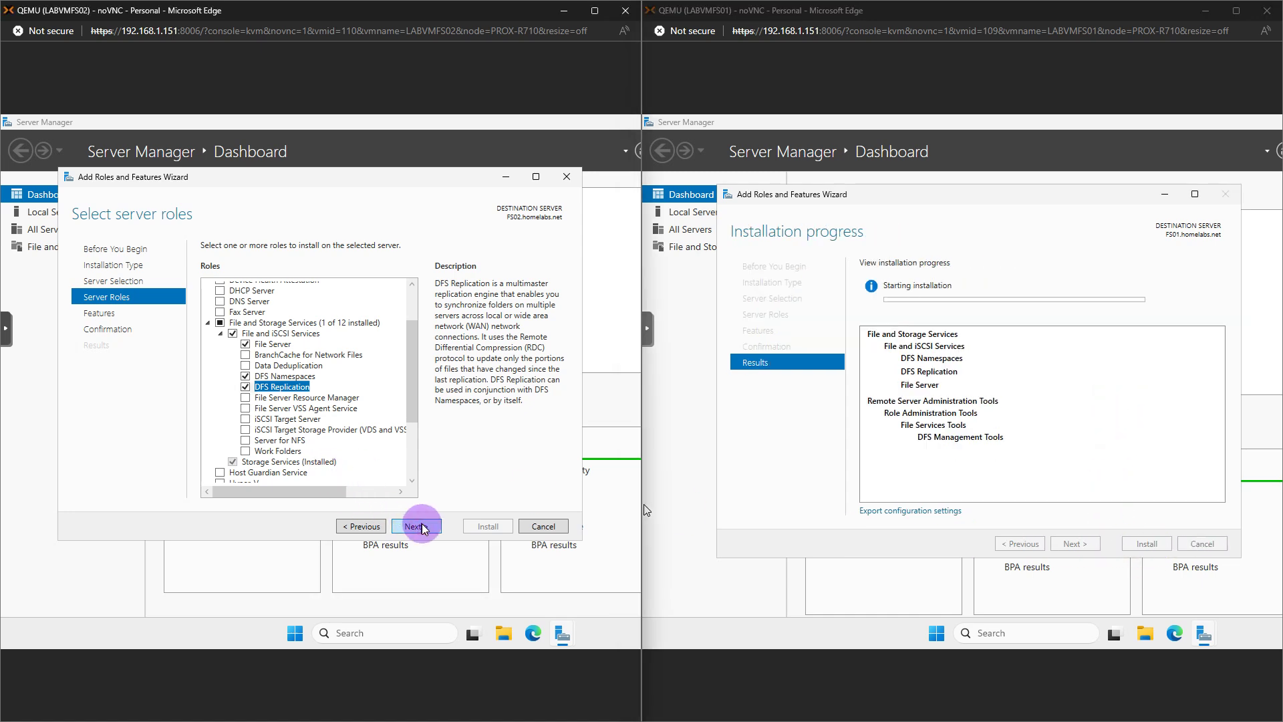
pyautogui.click(421, 526)
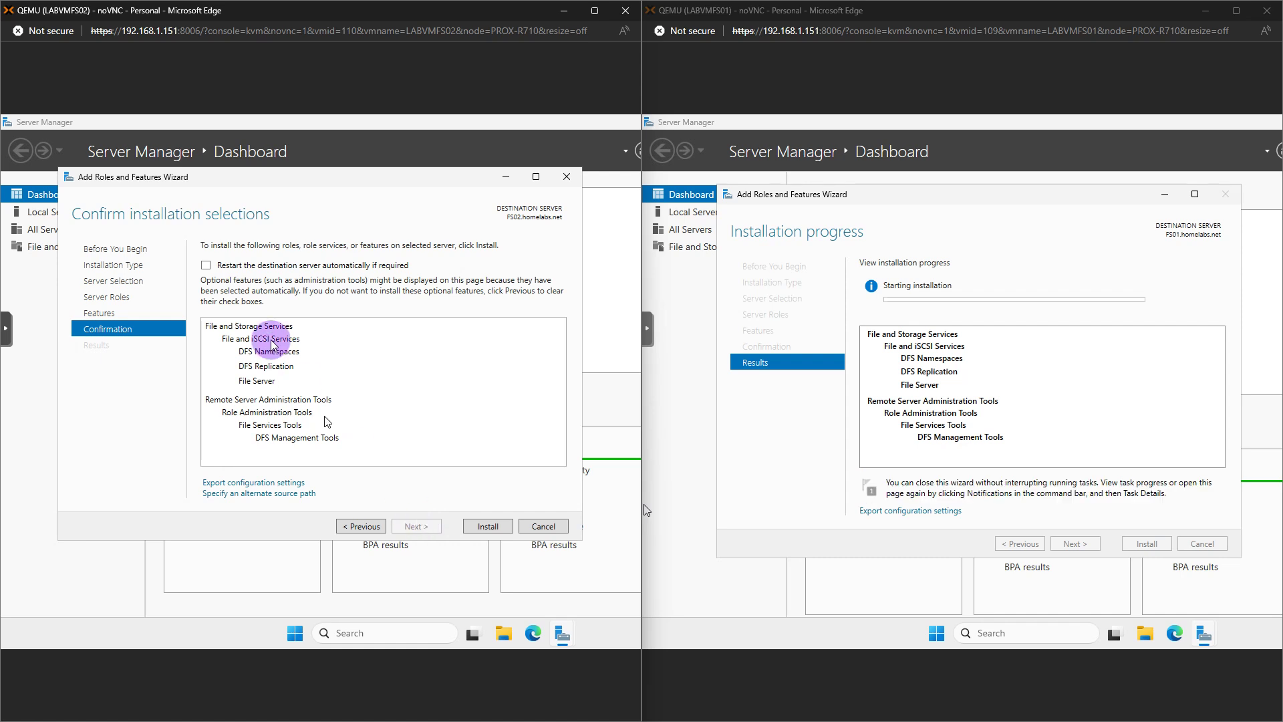
pyautogui.click(267, 264)
pyautogui.click(466, 418)
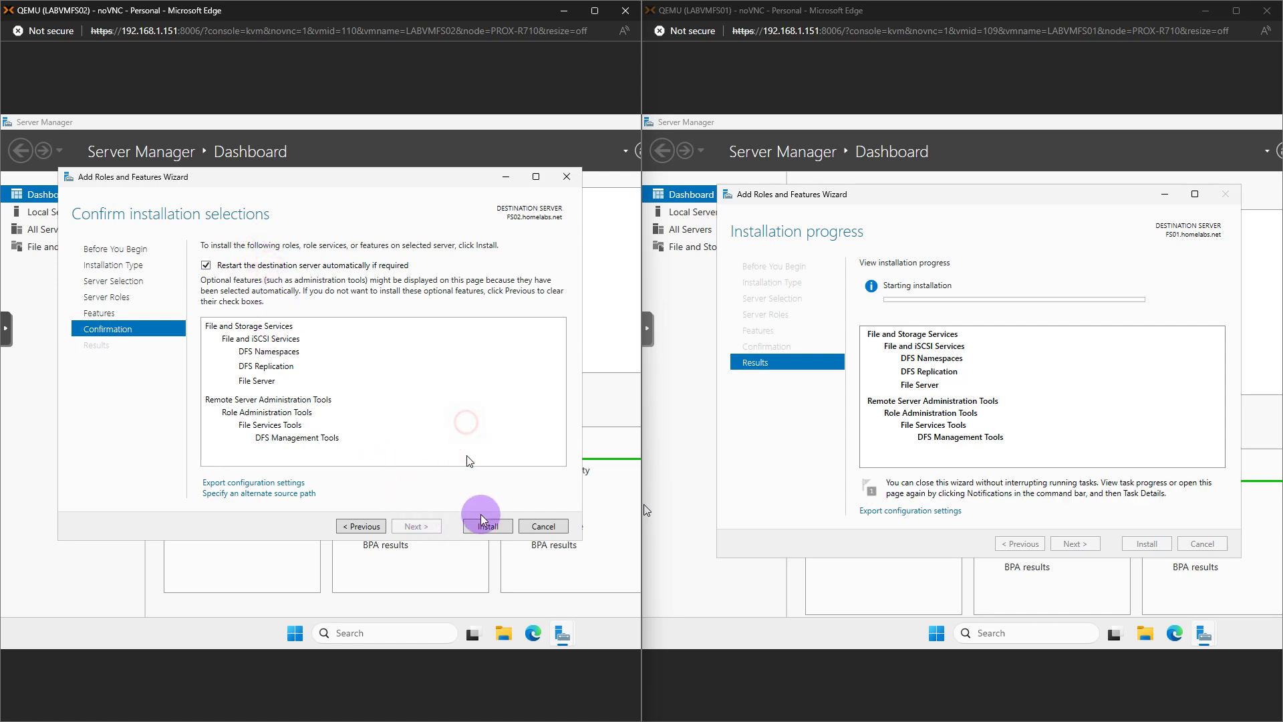
pyautogui.click(488, 527)
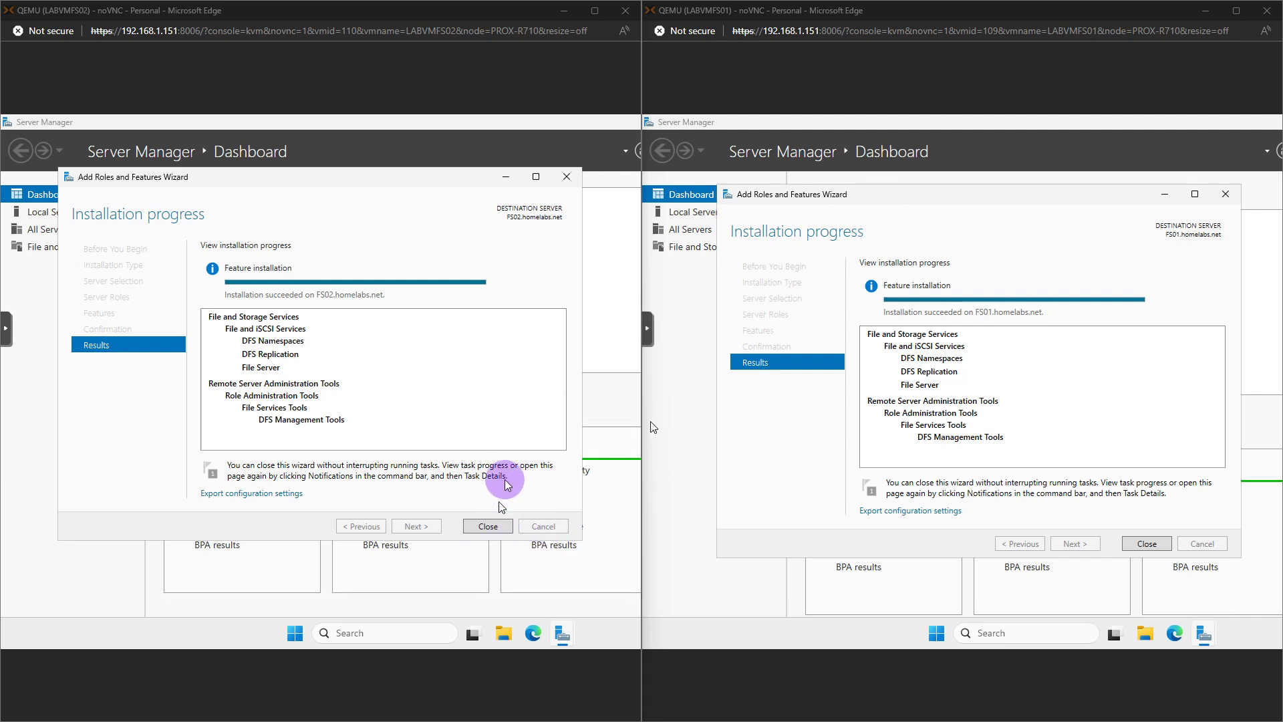
pyautogui.click(488, 526)
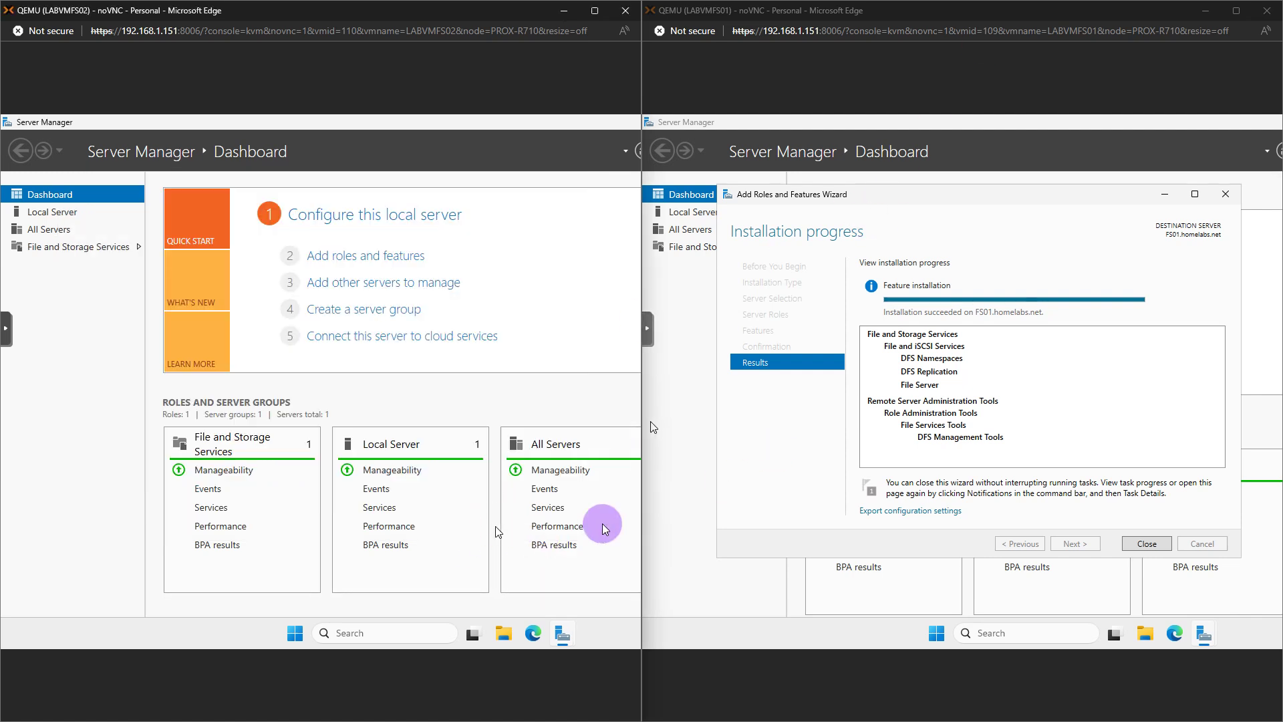
# Close FS01's finished wizard and show FS01's console full screen
pyautogui.click(1146, 543)
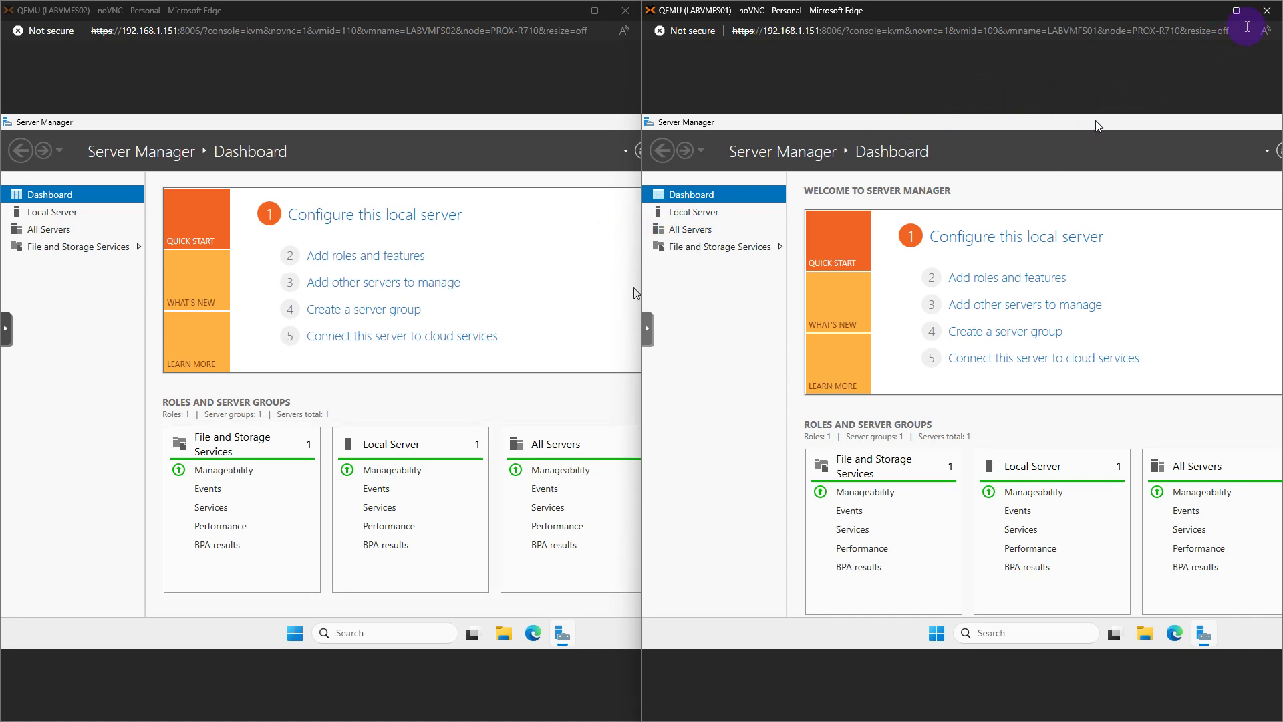
pyautogui.click(1236, 10)
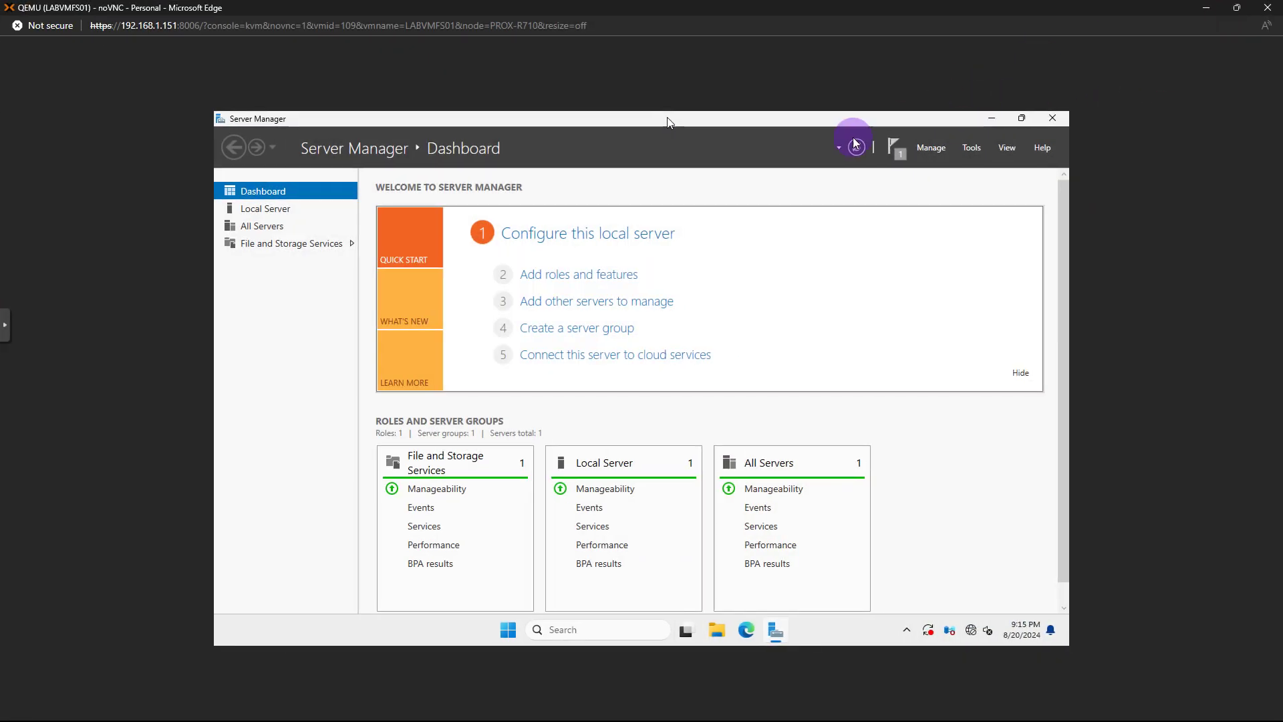
pyautogui.click(11, 334)
pyautogui.click(19, 394)
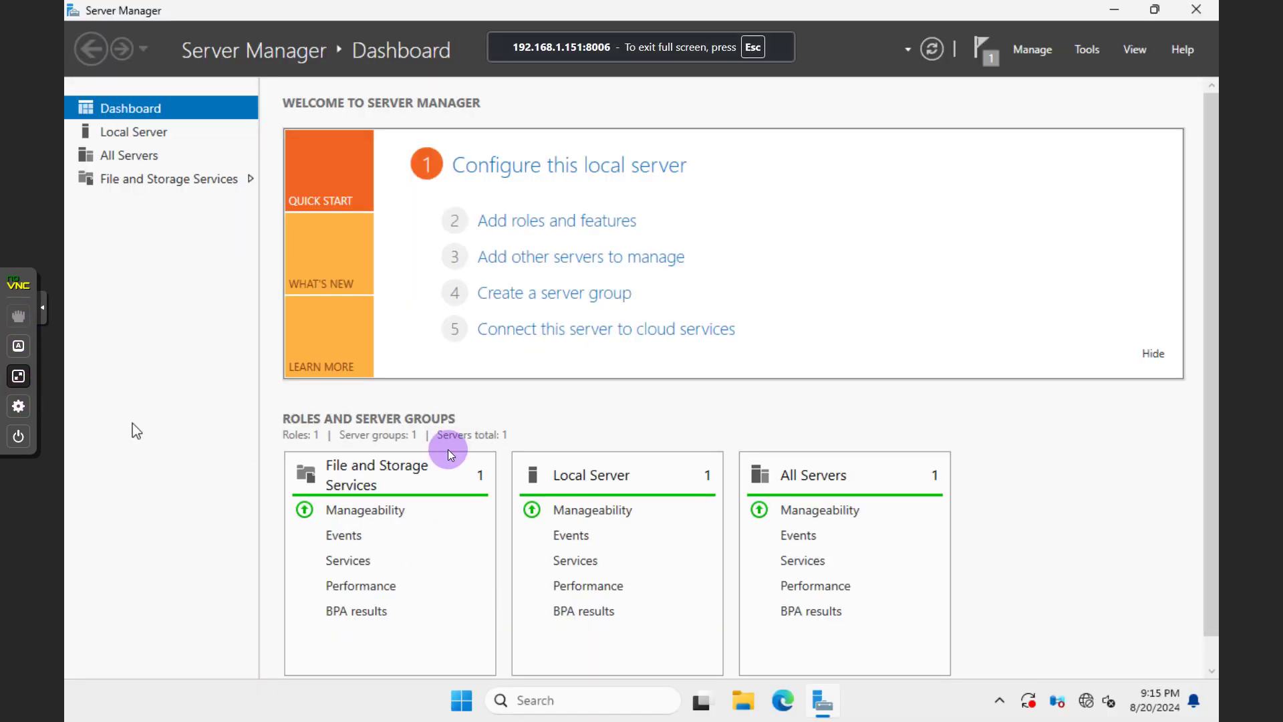
# Launch DFS Management from Server Manager's Tools menu
pyautogui.click(1087, 50)
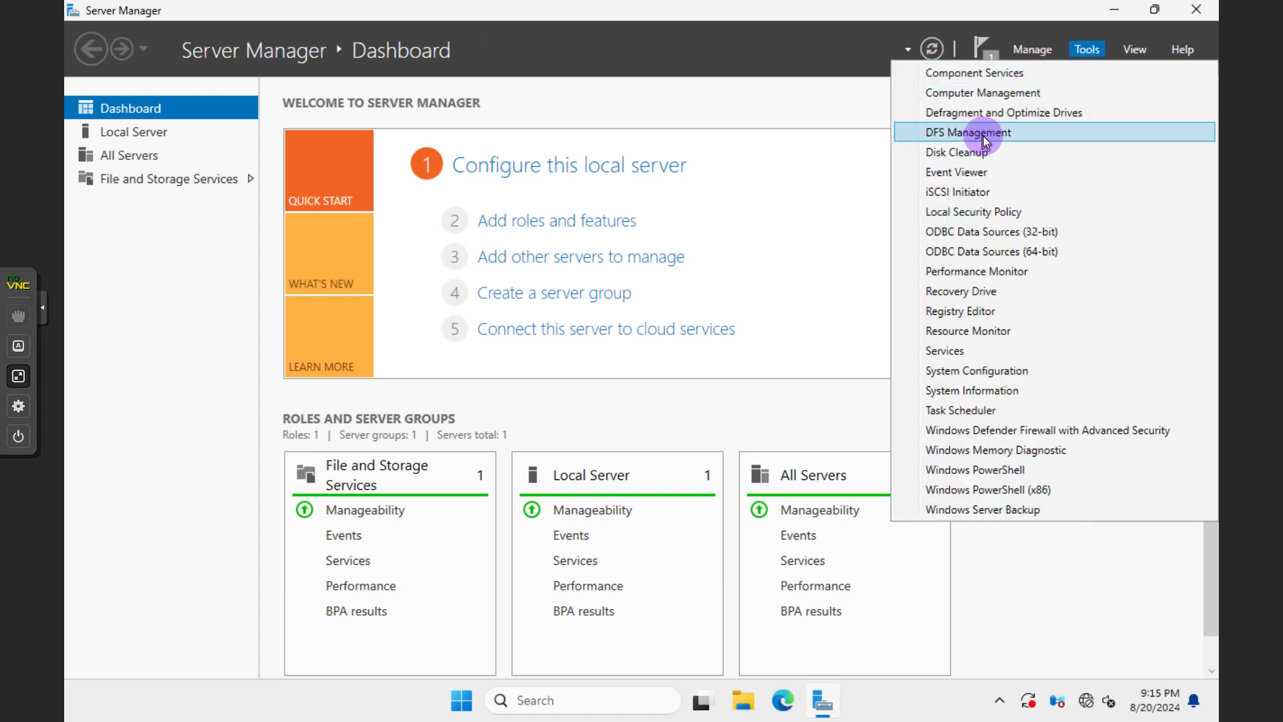
pyautogui.click(984, 137)
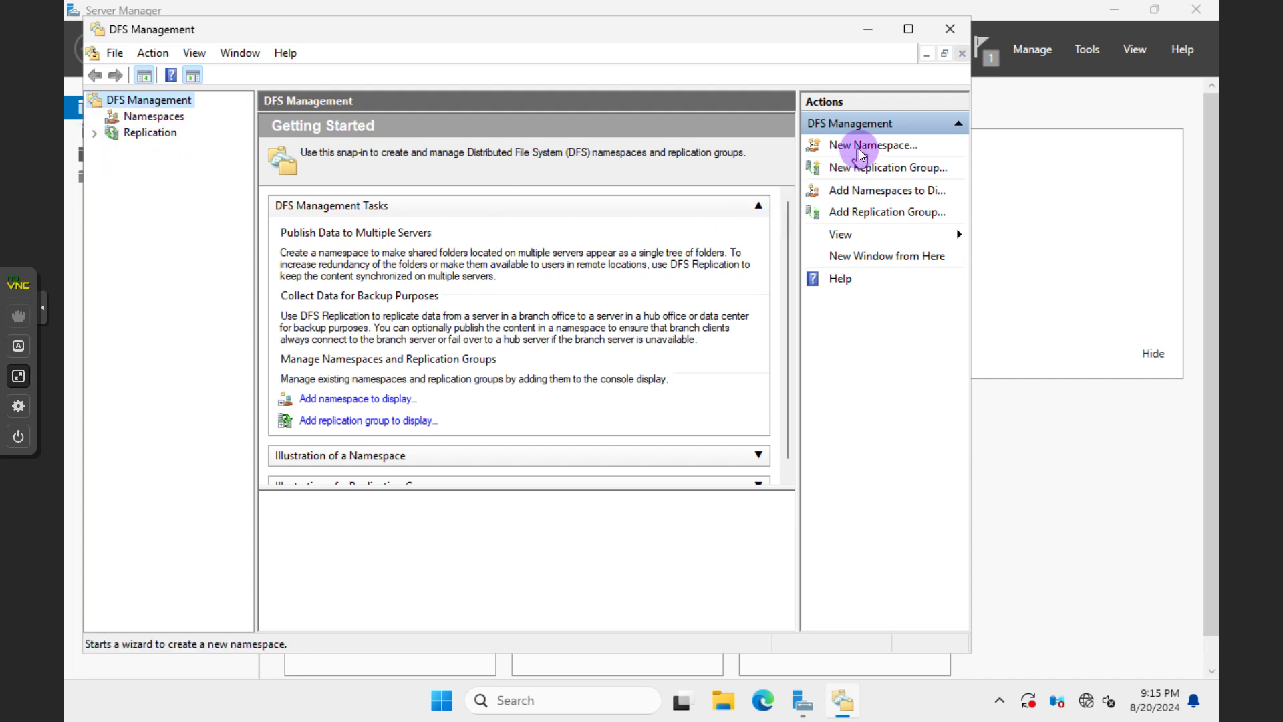
pyautogui.rightClick(179, 117)
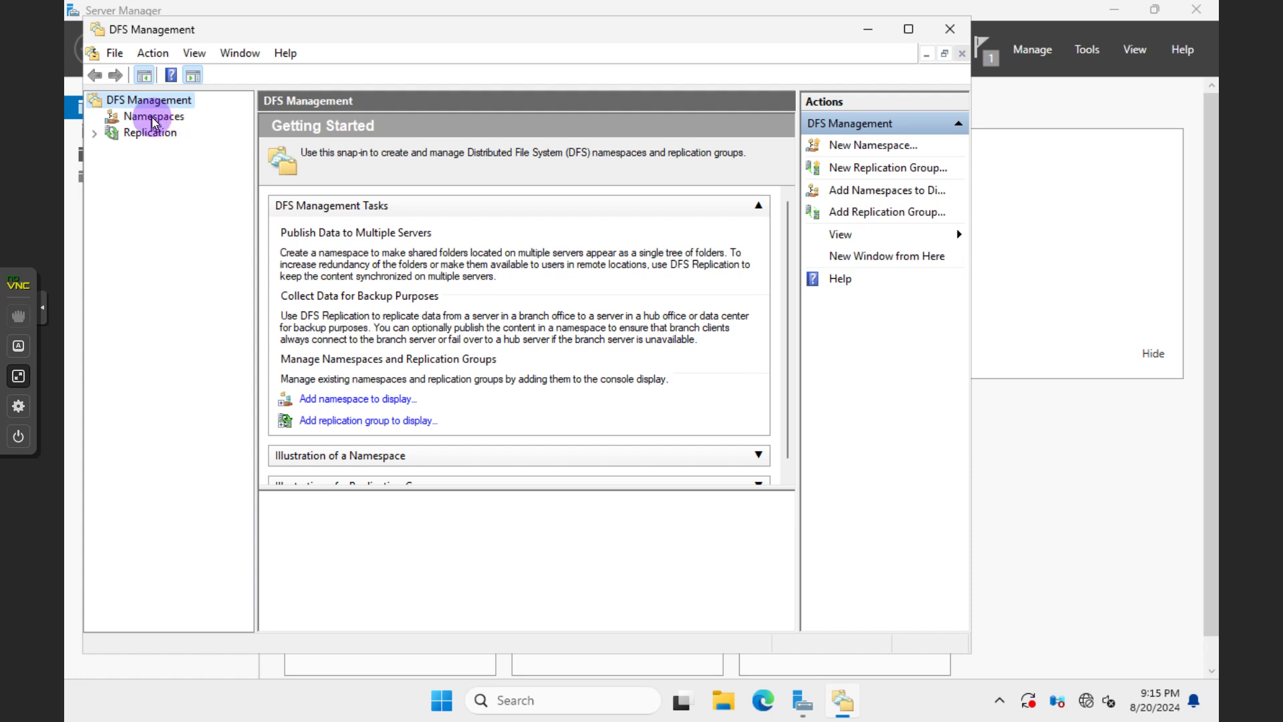
# Start a New Namespace, browse to Advanced search, then cancel the credentials prompt
pyautogui.click(199, 127)
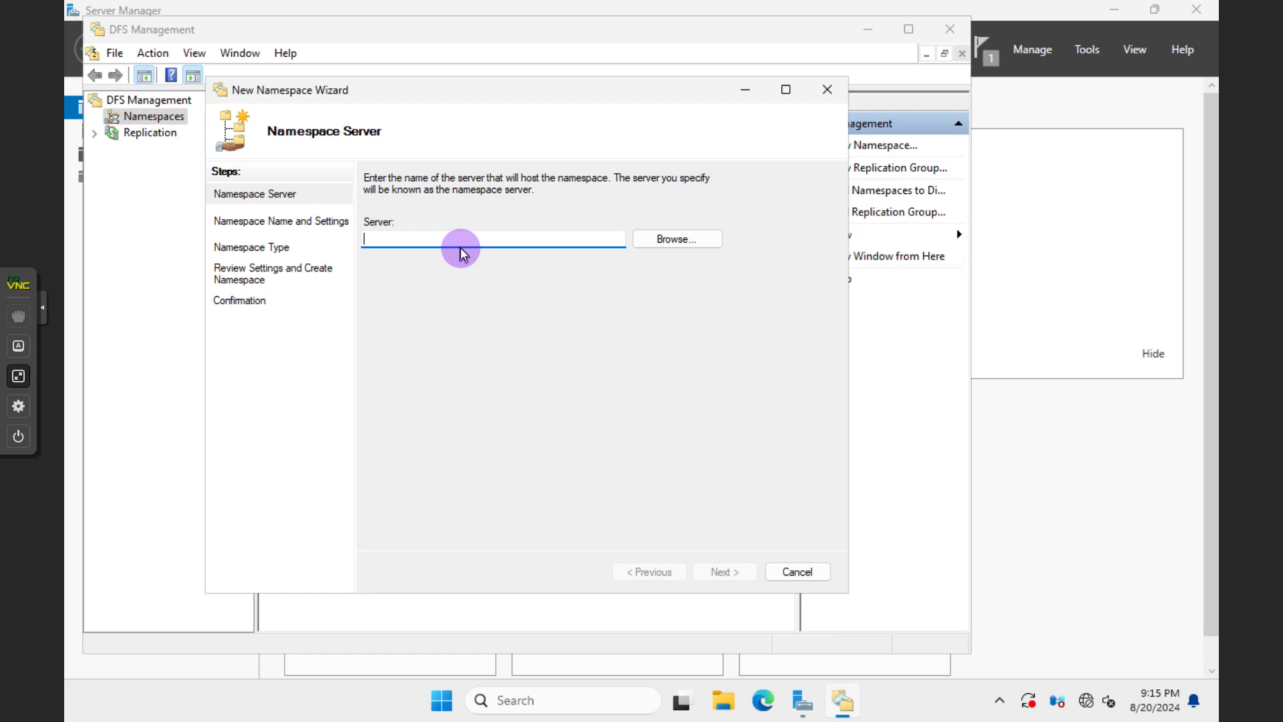
pyautogui.click(675, 242)
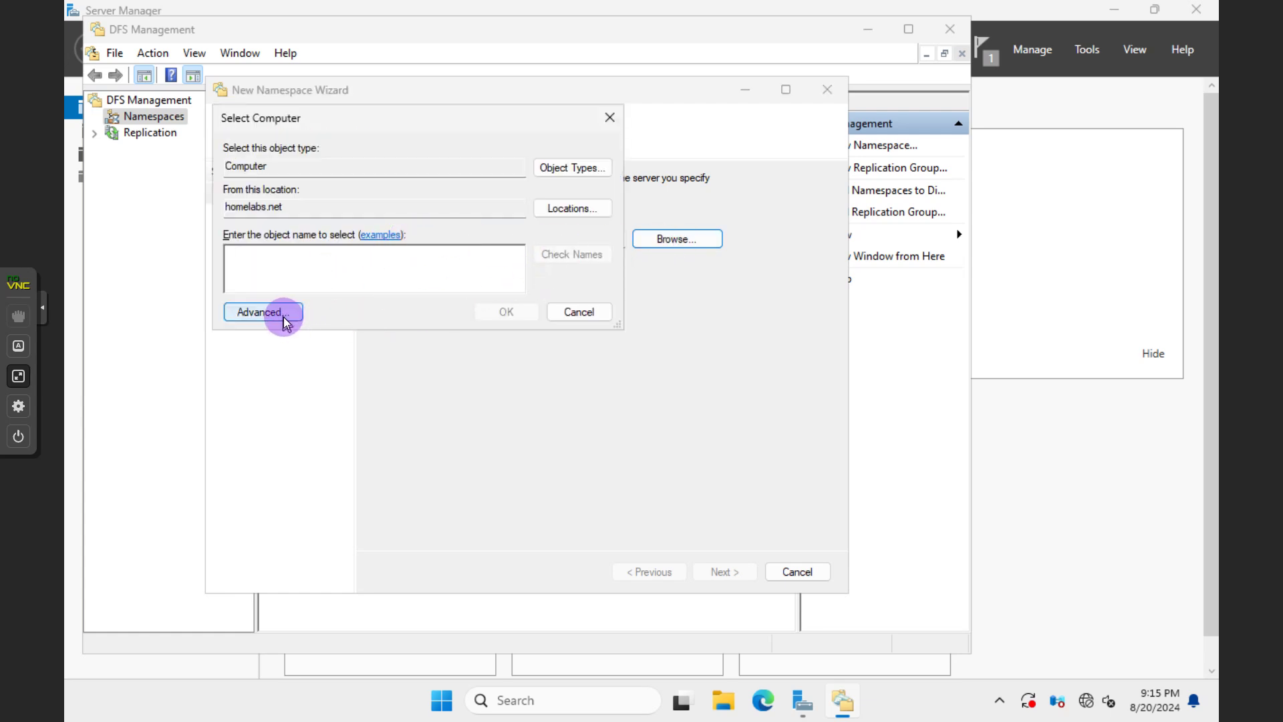
pyautogui.click(570, 208)
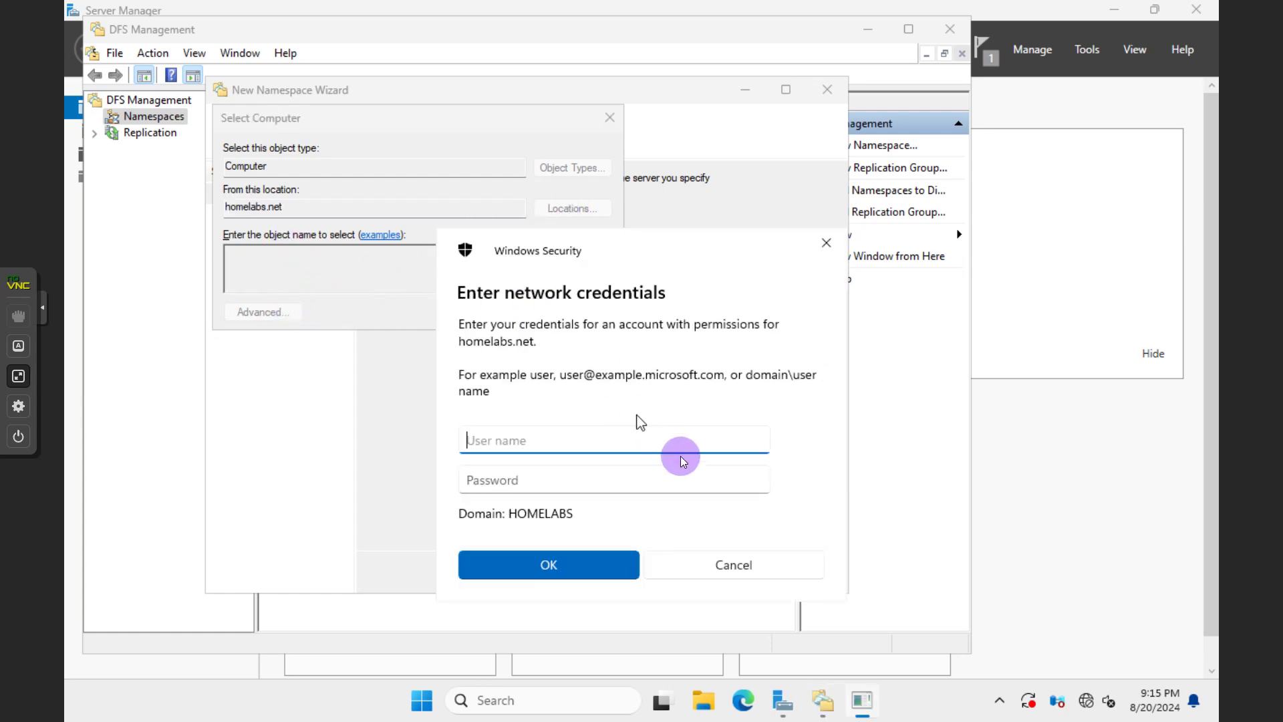
pyautogui.click(733, 568)
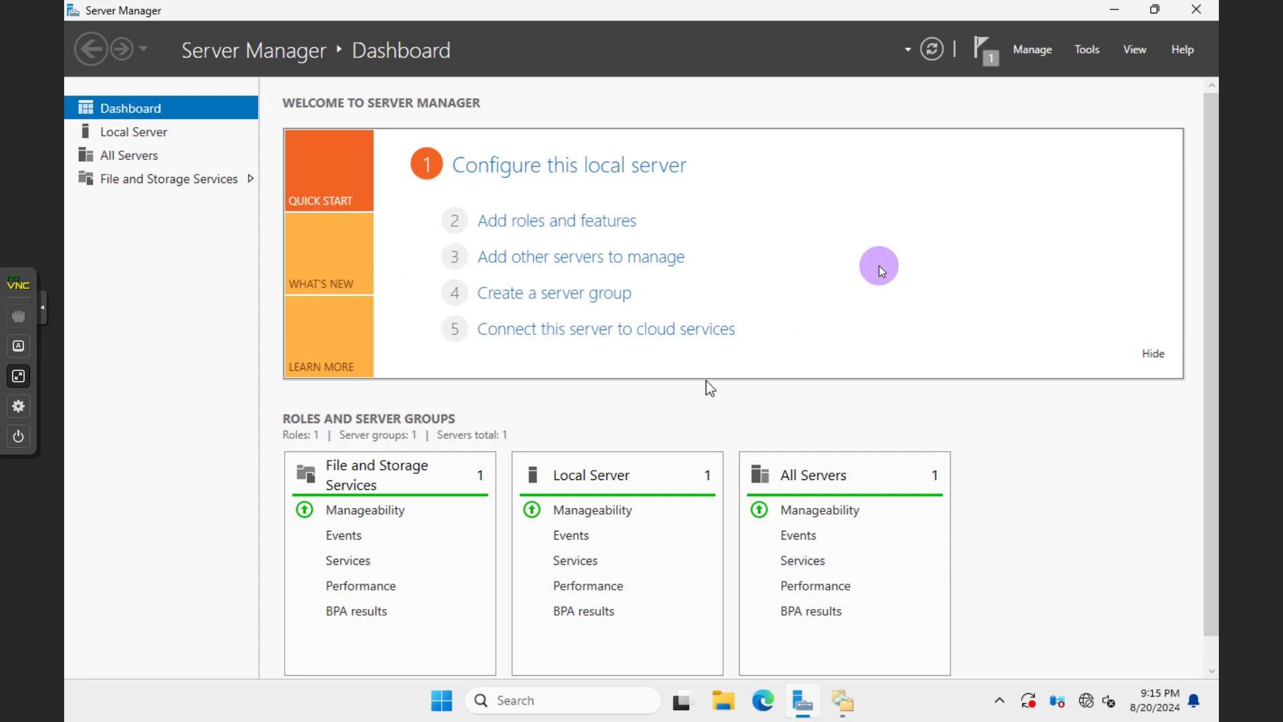
pyautogui.click(1081, 53)
# Reopen DFS Management, start a New Namespace and run Find Now in Advanced search
pyautogui.click(985, 132)
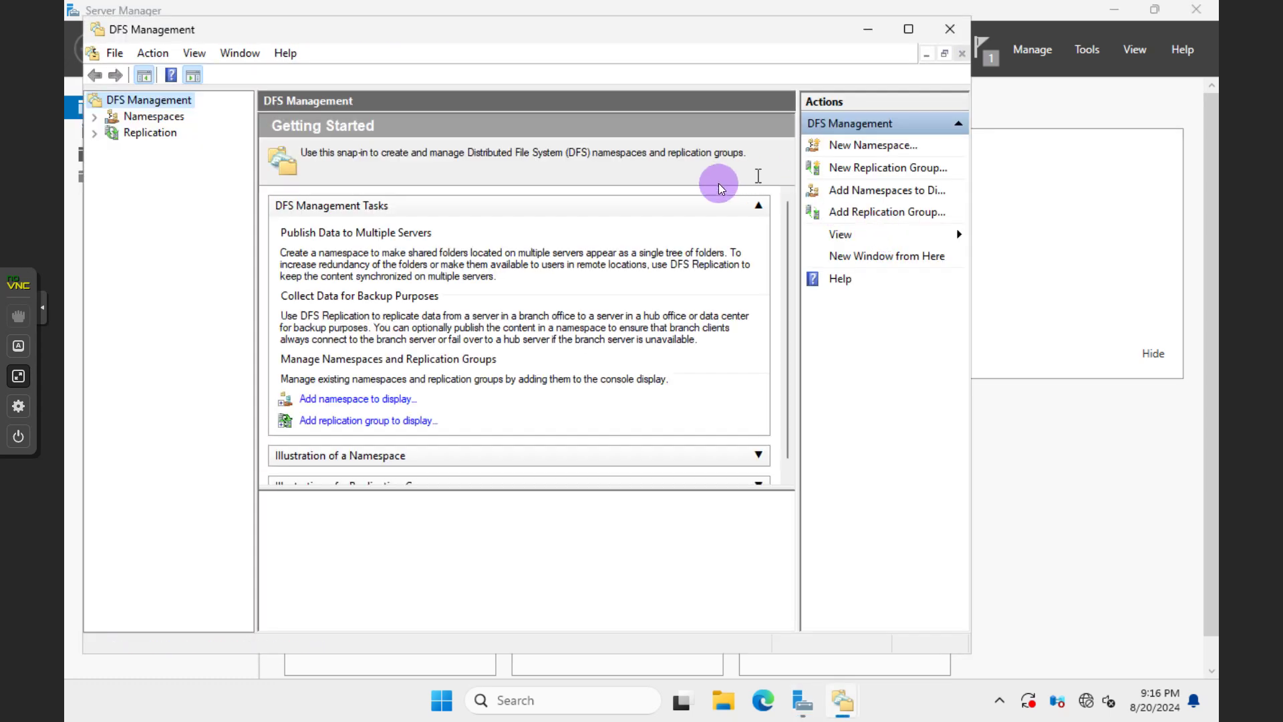
pyautogui.rightClick(154, 119)
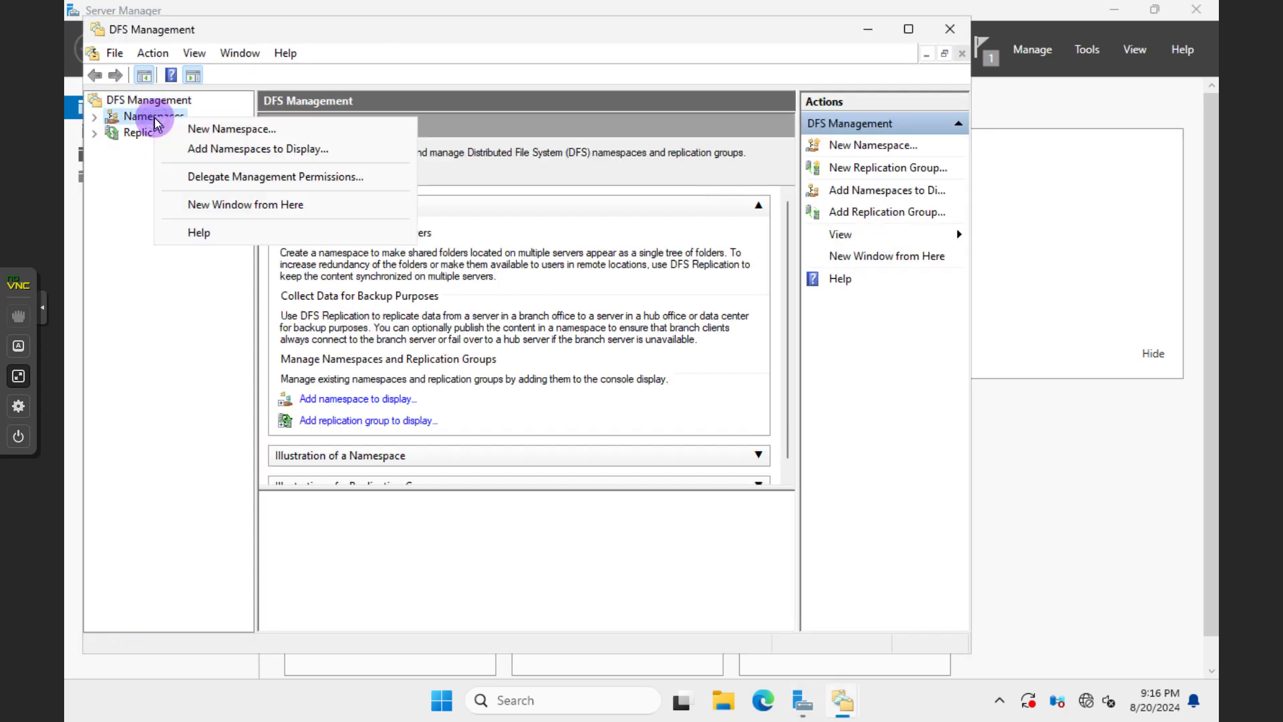
pyautogui.click(193, 127)
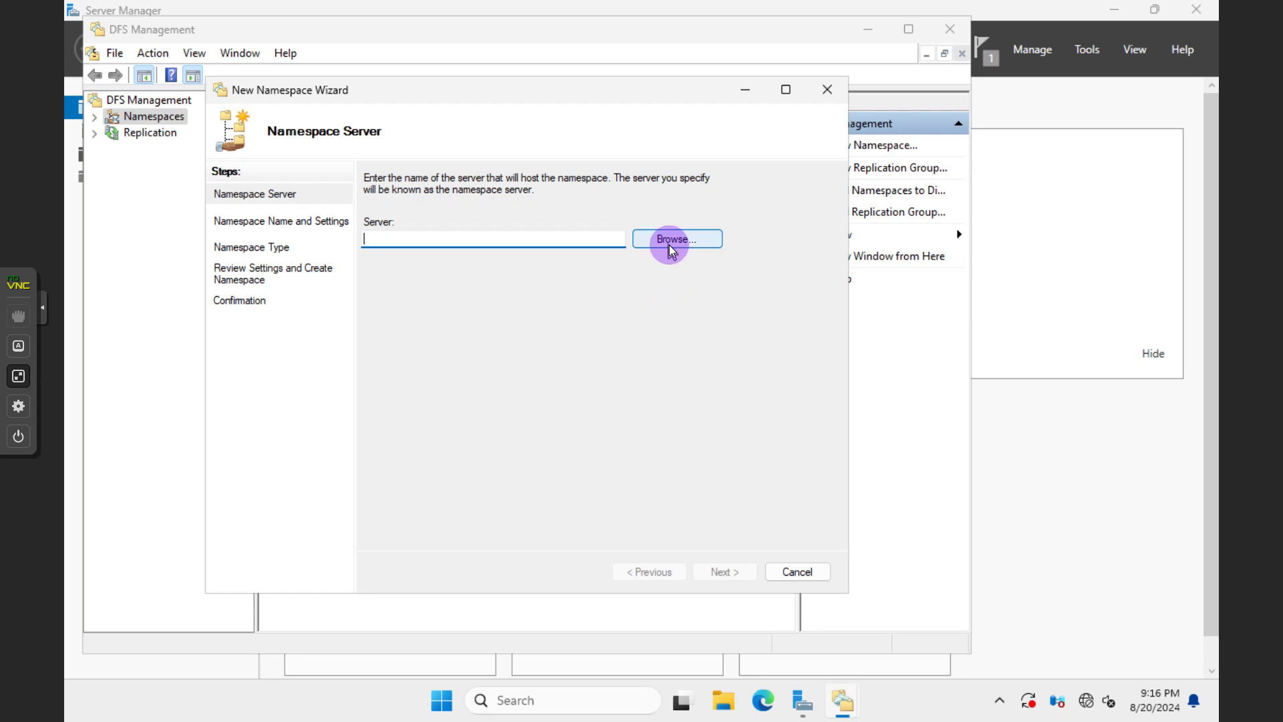
pyautogui.click(668, 241)
pyautogui.click(286, 312)
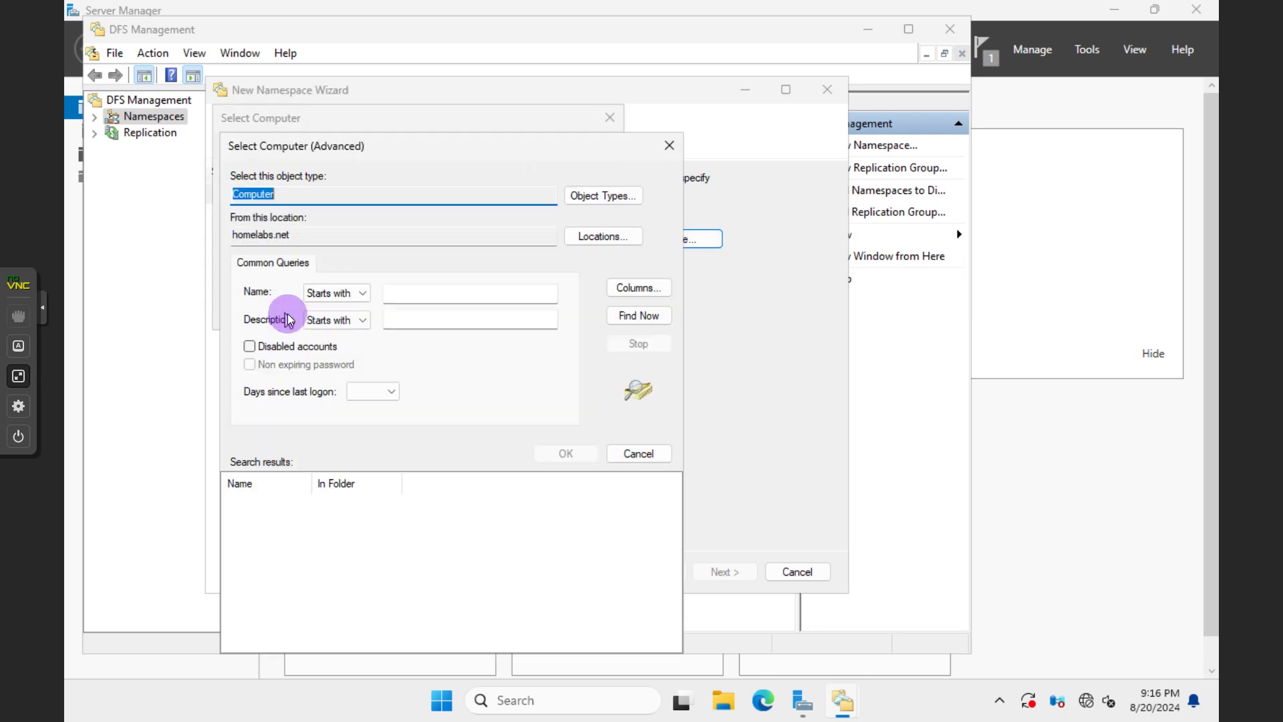
pyautogui.click(652, 317)
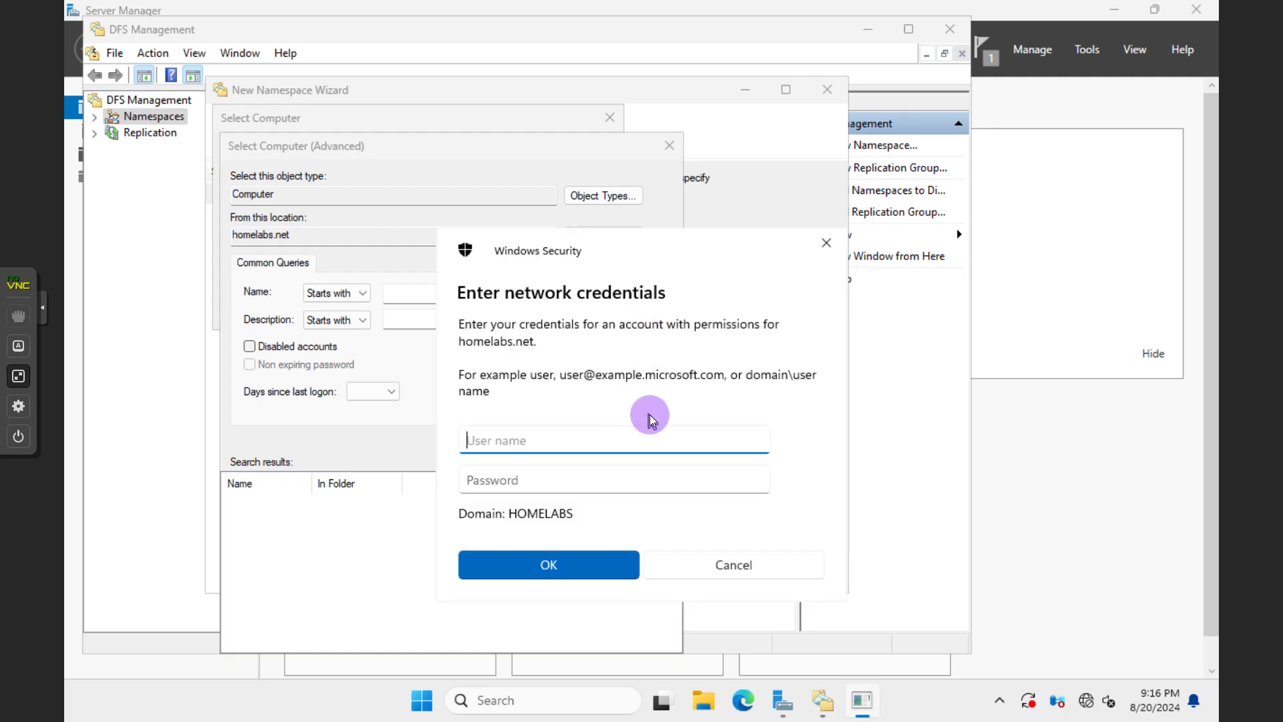
# Enter the Administrator account credentials for the network search
pyautogui.write('Administrator')
pyautogui.press('Tab')
pyautogui.write('*****')
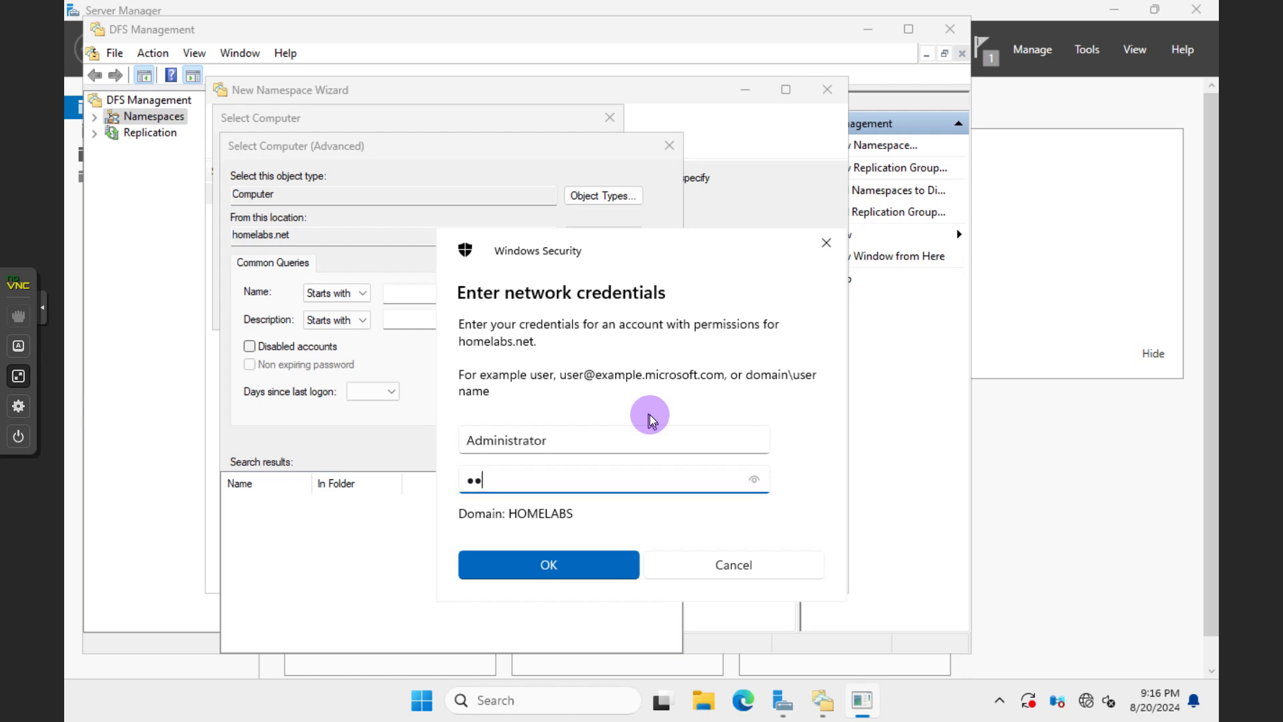
pyautogui.write('*************')
pyautogui.press('Return')
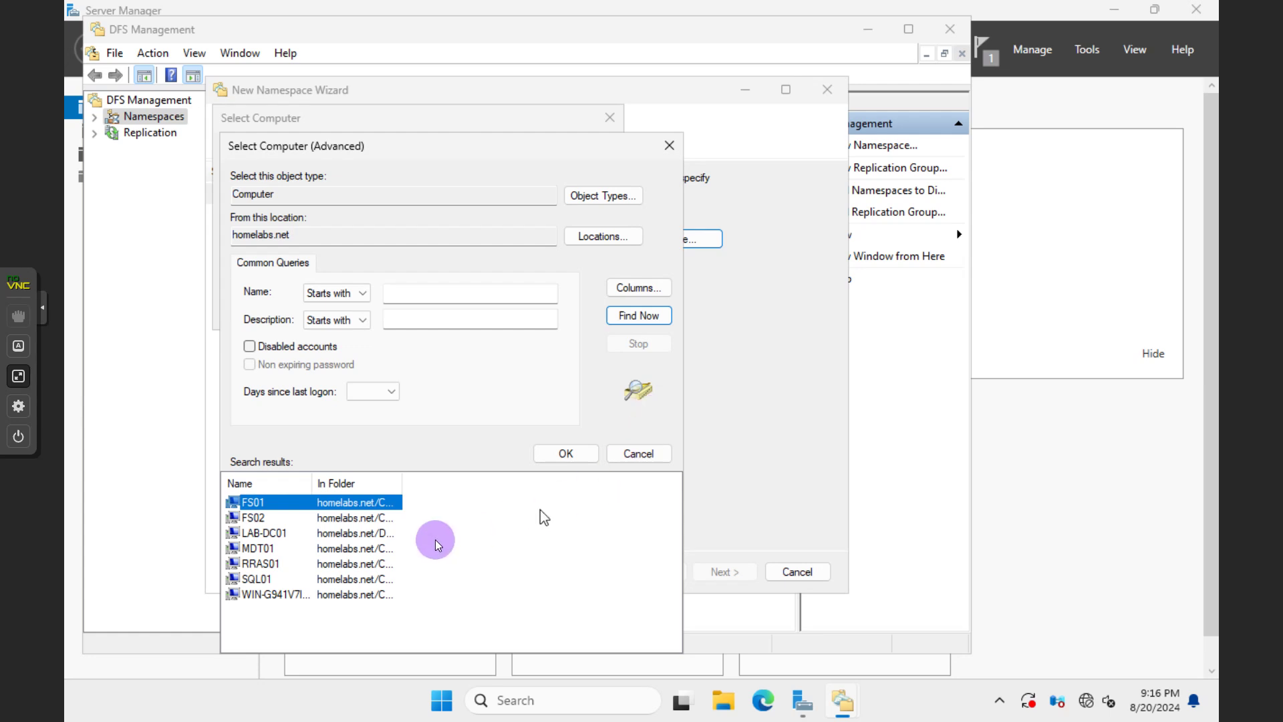
# Choose FS01 from the listed domain computers as the namespace server
pyautogui.moveTo(314, 486); pyautogui.dragTo(352, 485)
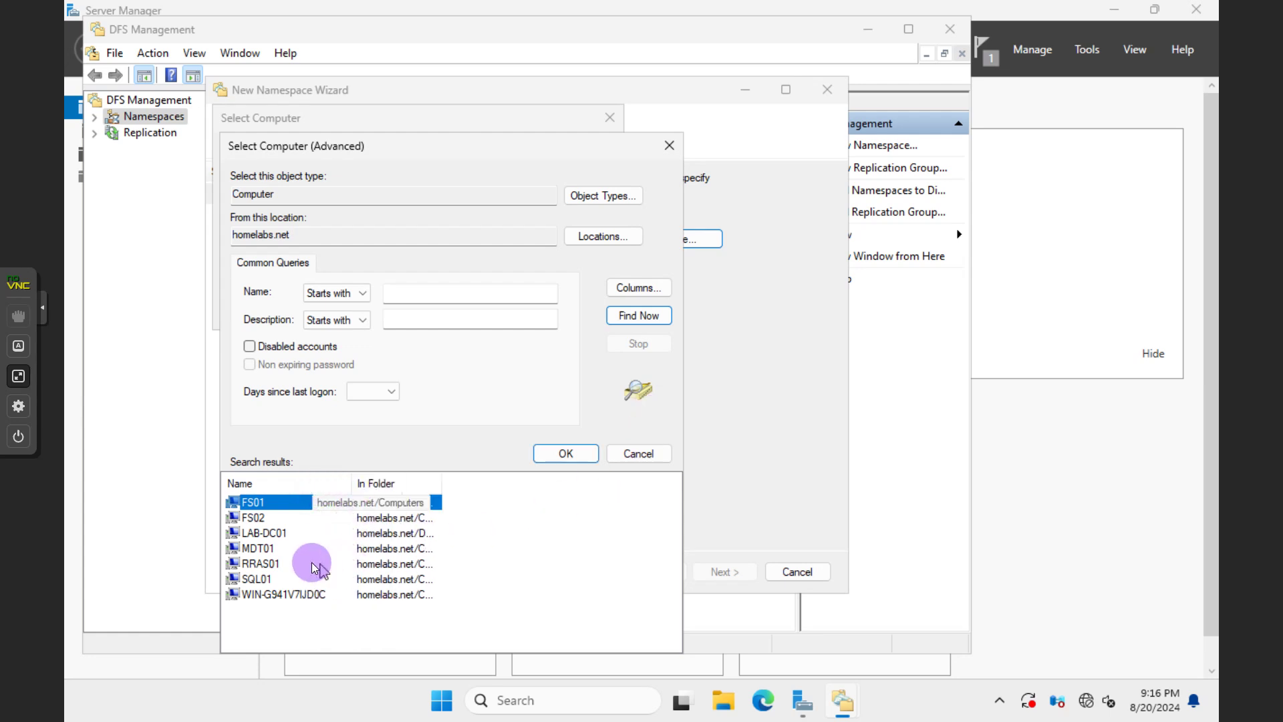
pyautogui.click(265, 538)
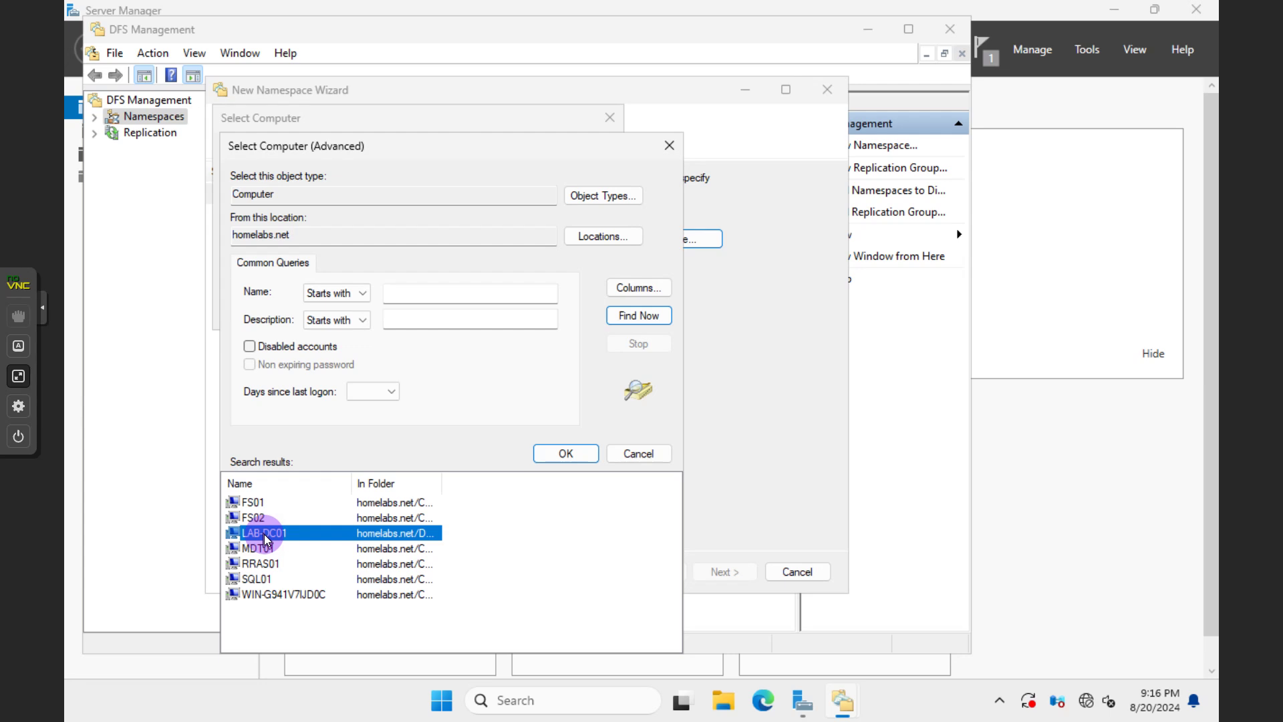
pyautogui.click(259, 502)
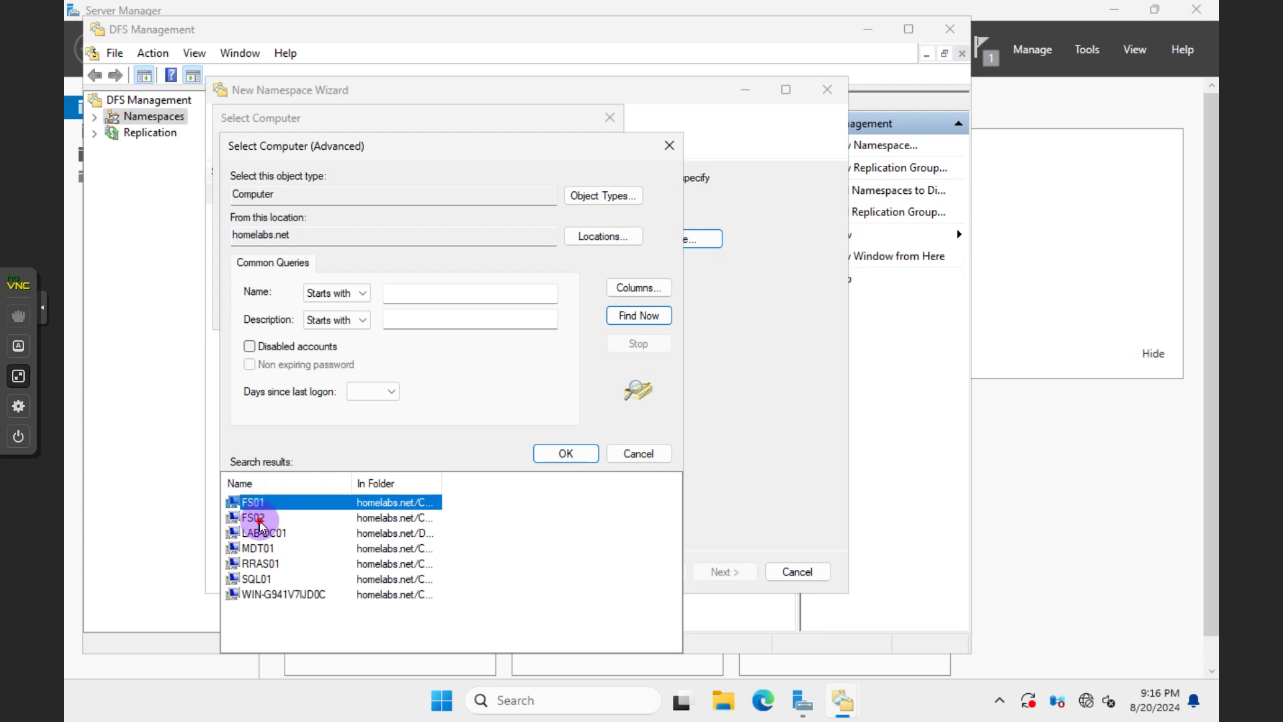
pyautogui.click(260, 521)
pyautogui.moveTo(440, 479); pyautogui.dragTo(539, 489)
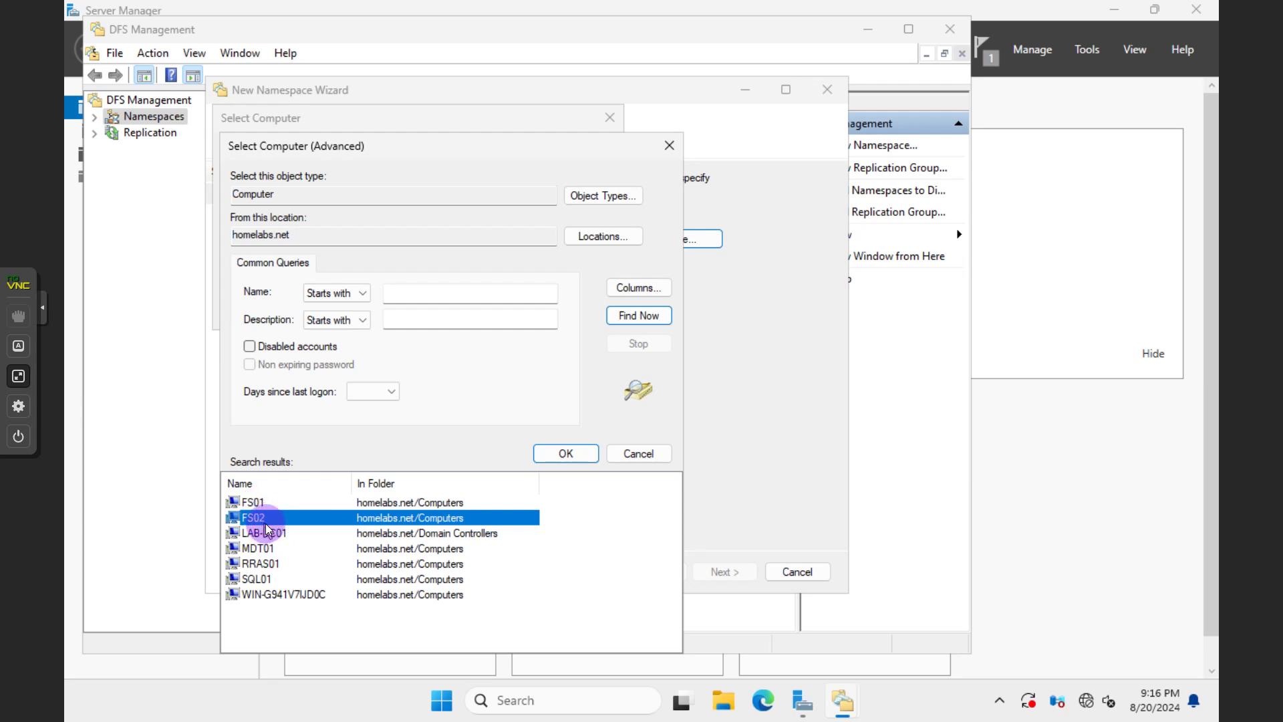
pyautogui.click(257, 502)
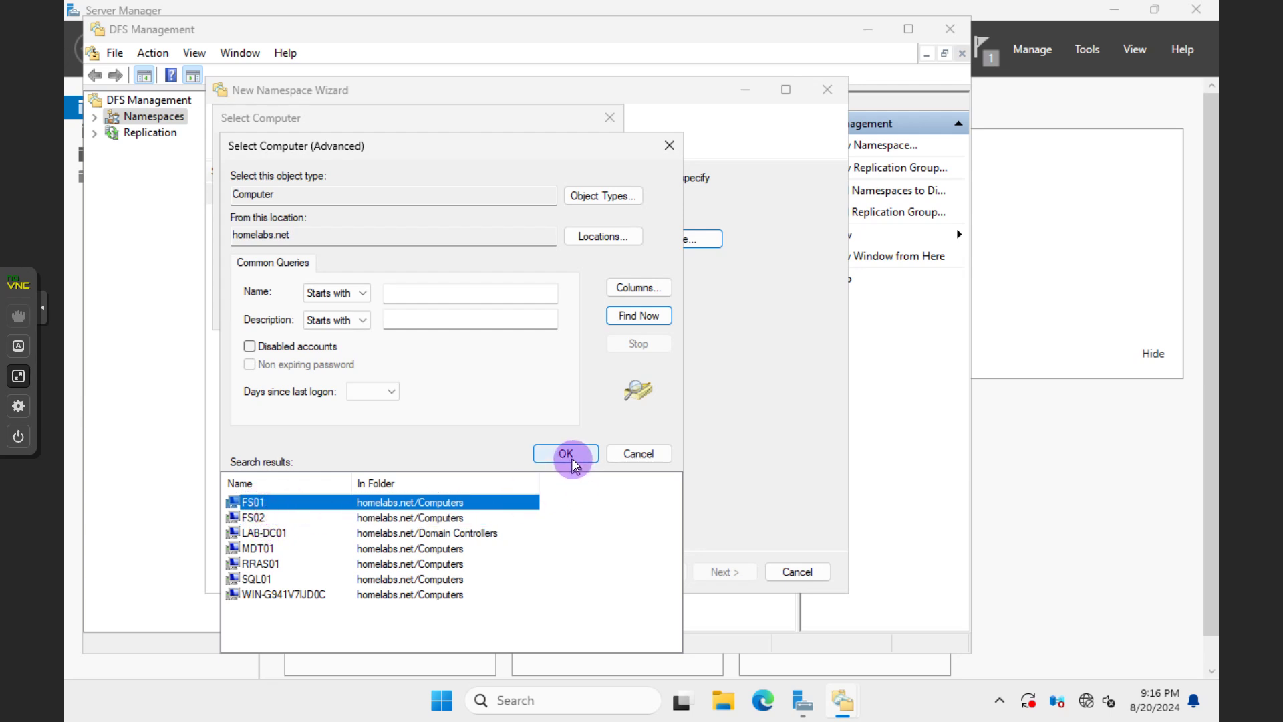
pyautogui.click(572, 459)
# Name the namespace 'public', keep Domain-based type, create it and close the wizard
pyautogui.click(503, 315)
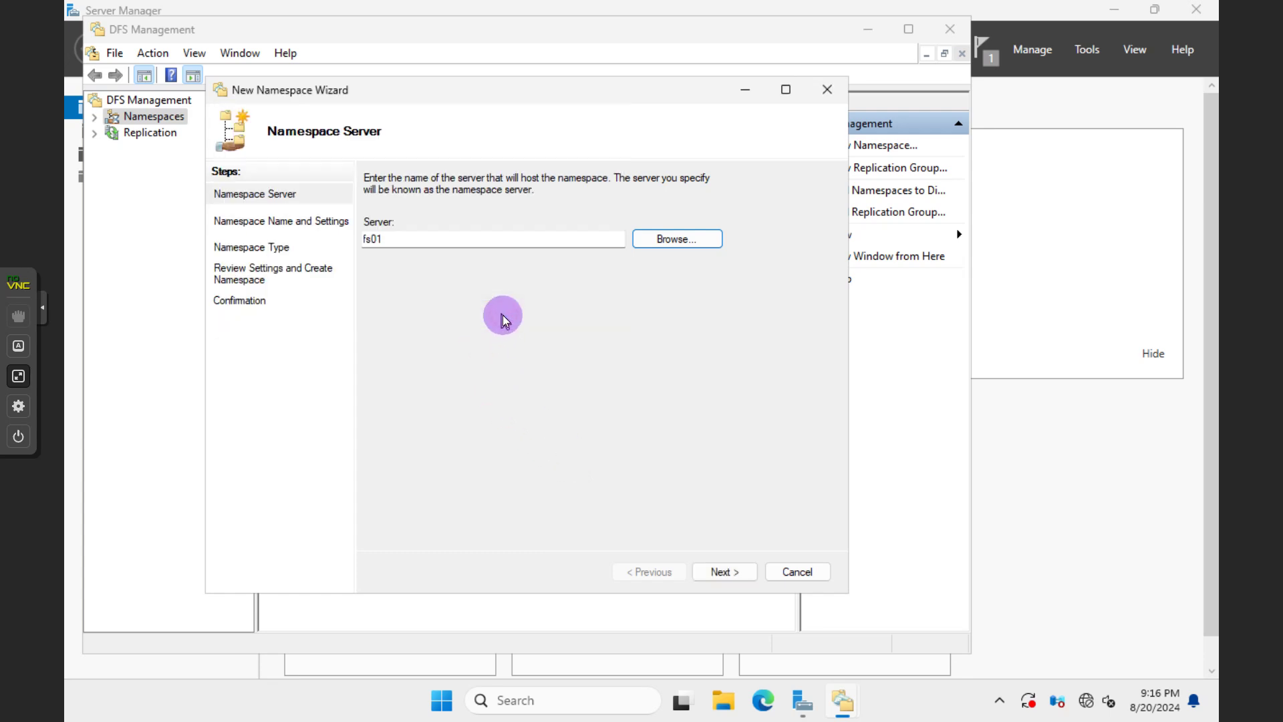
pyautogui.click(721, 573)
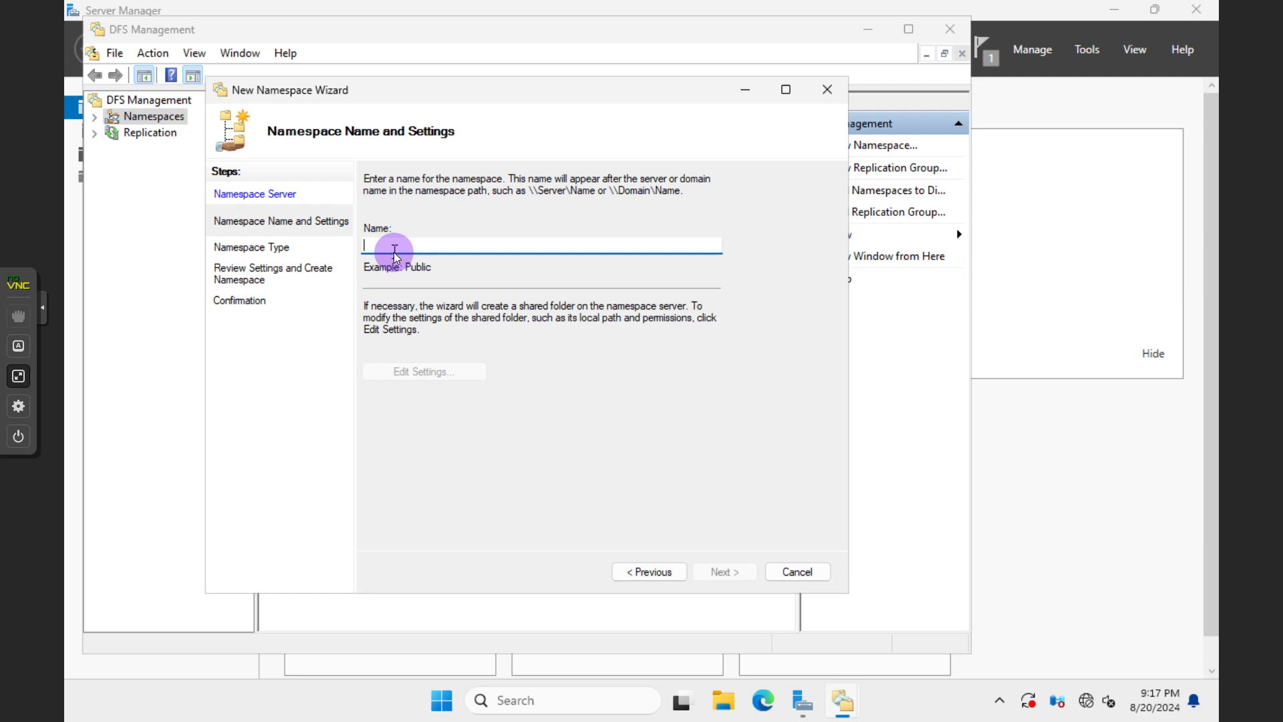
pyautogui.write('pu')
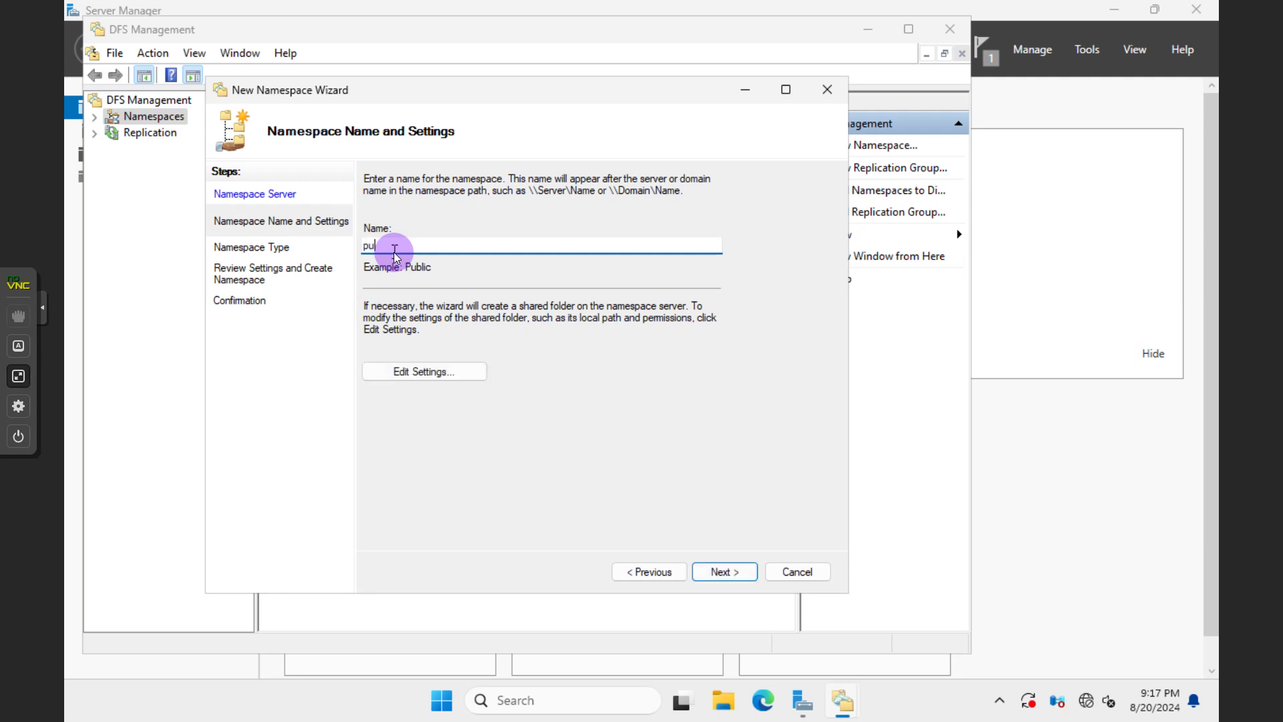
pyautogui.write('blic')
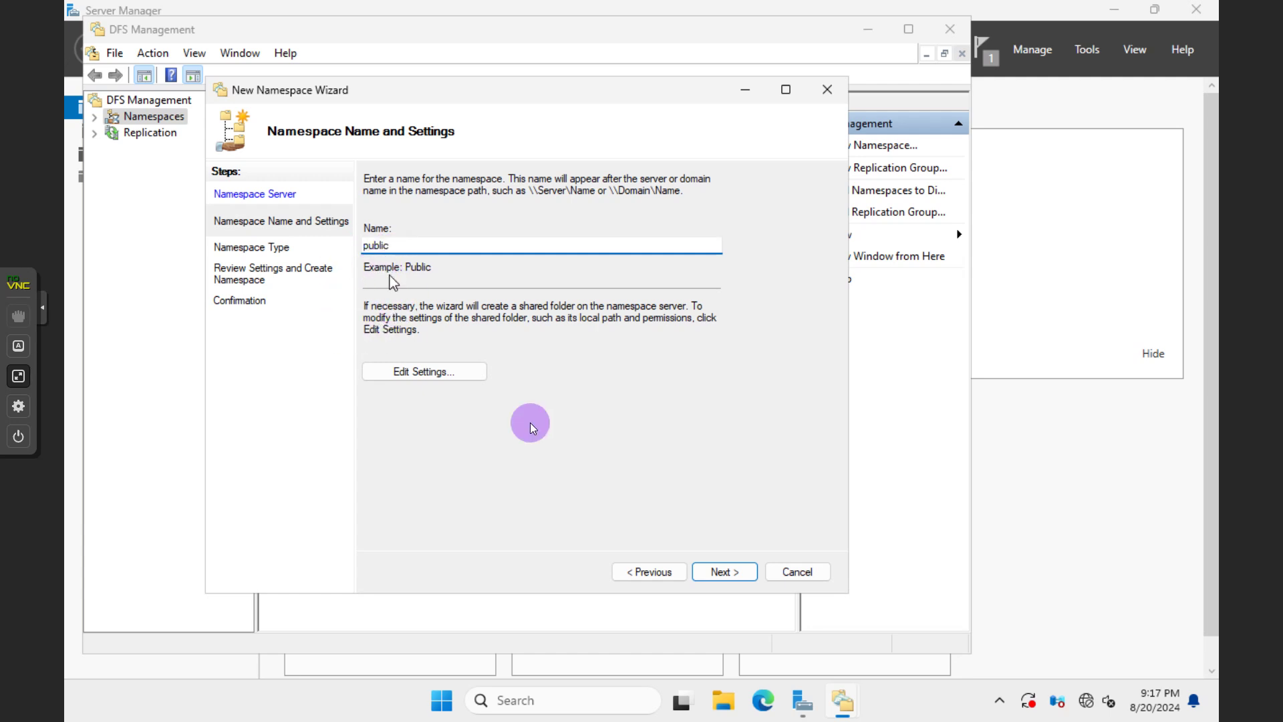
pyautogui.click(710, 569)
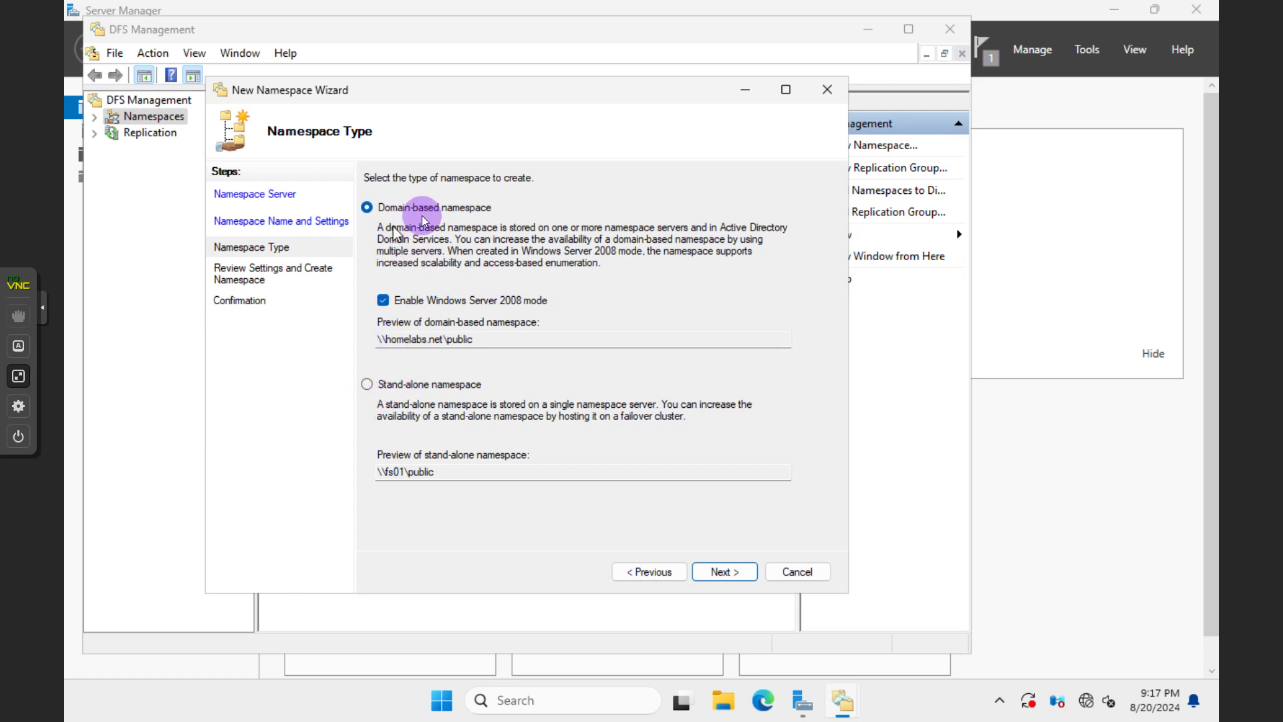
pyautogui.click(703, 572)
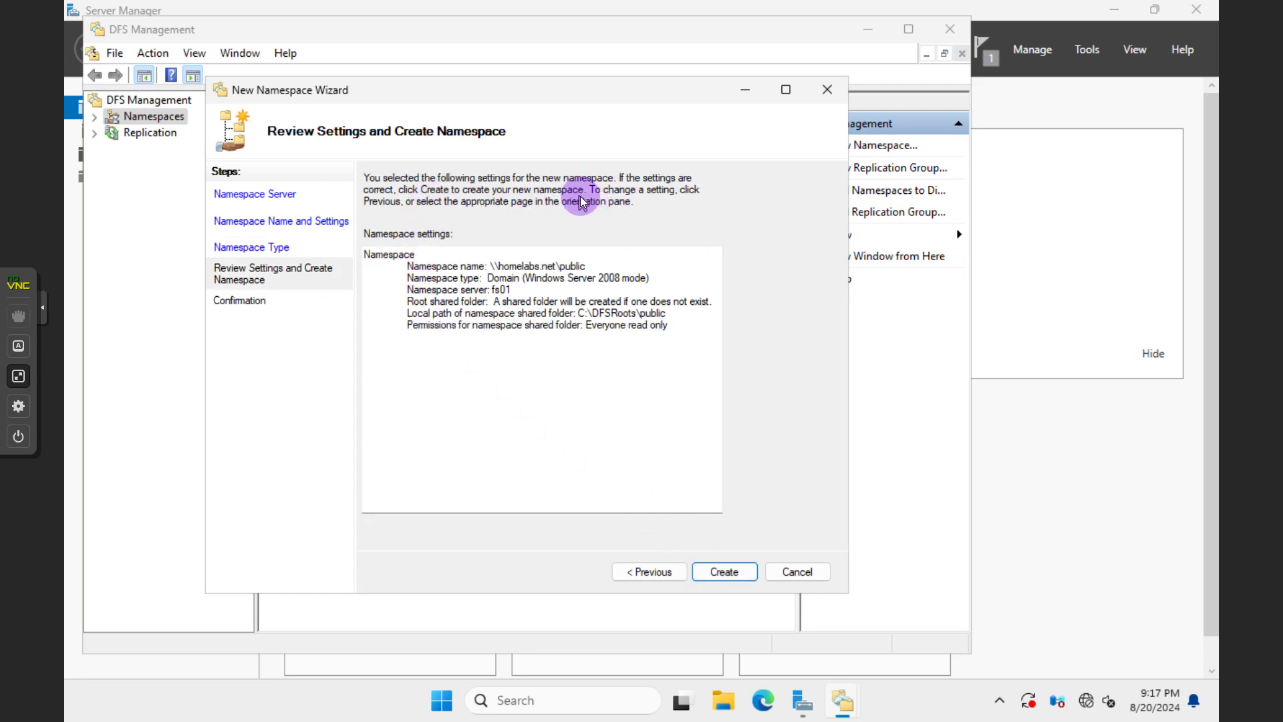
pyautogui.click(720, 572)
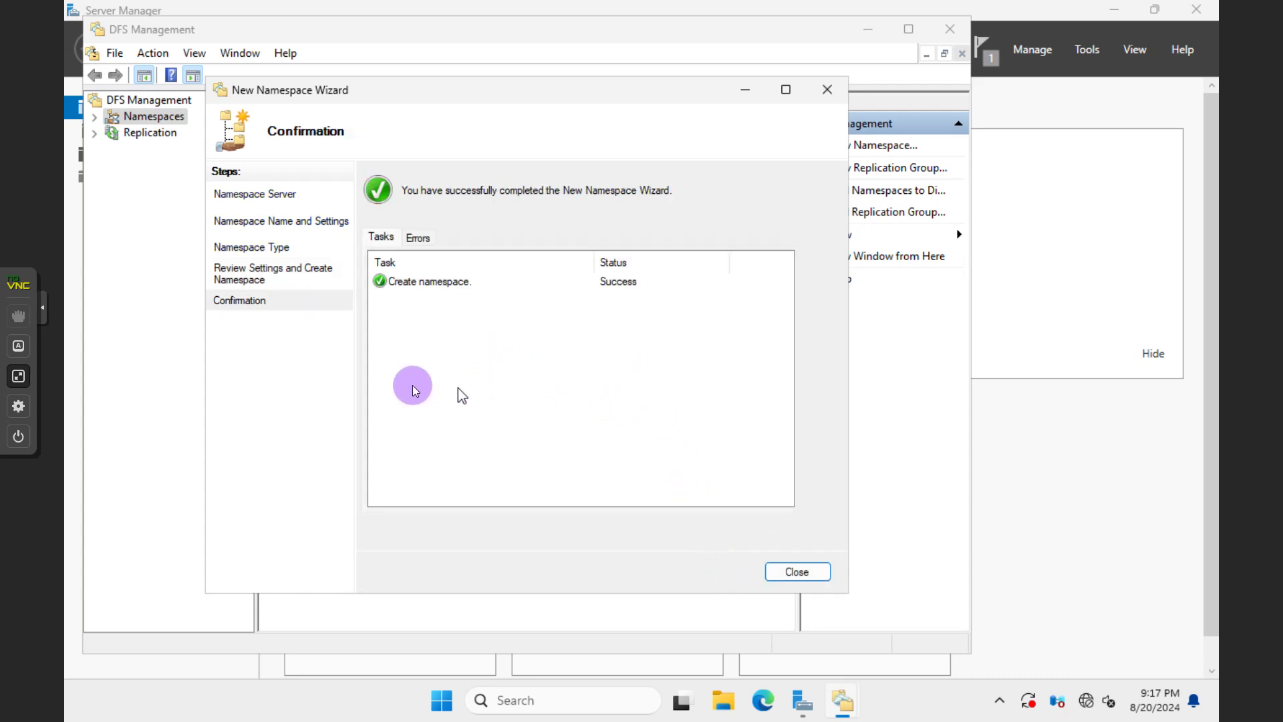
pyautogui.click(787, 575)
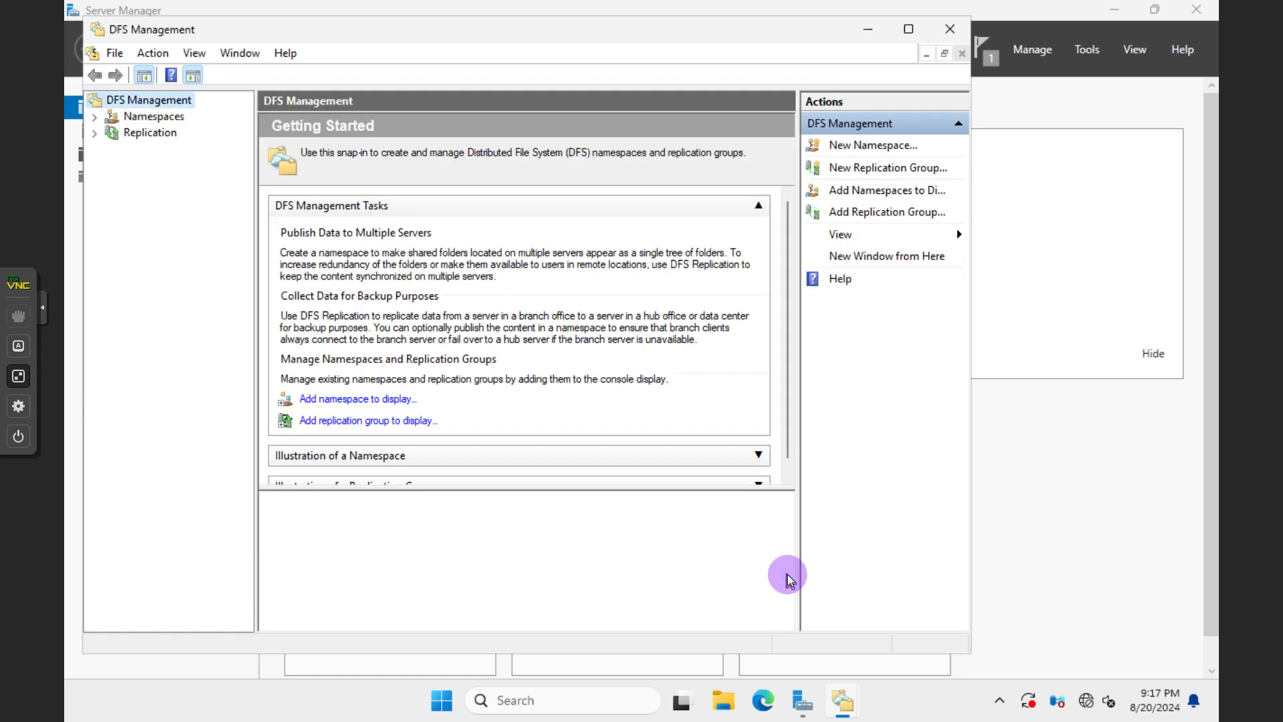
# Expand Namespaces and open the \\homelabs.net\public namespace's Properties
pyautogui.click(94, 116)
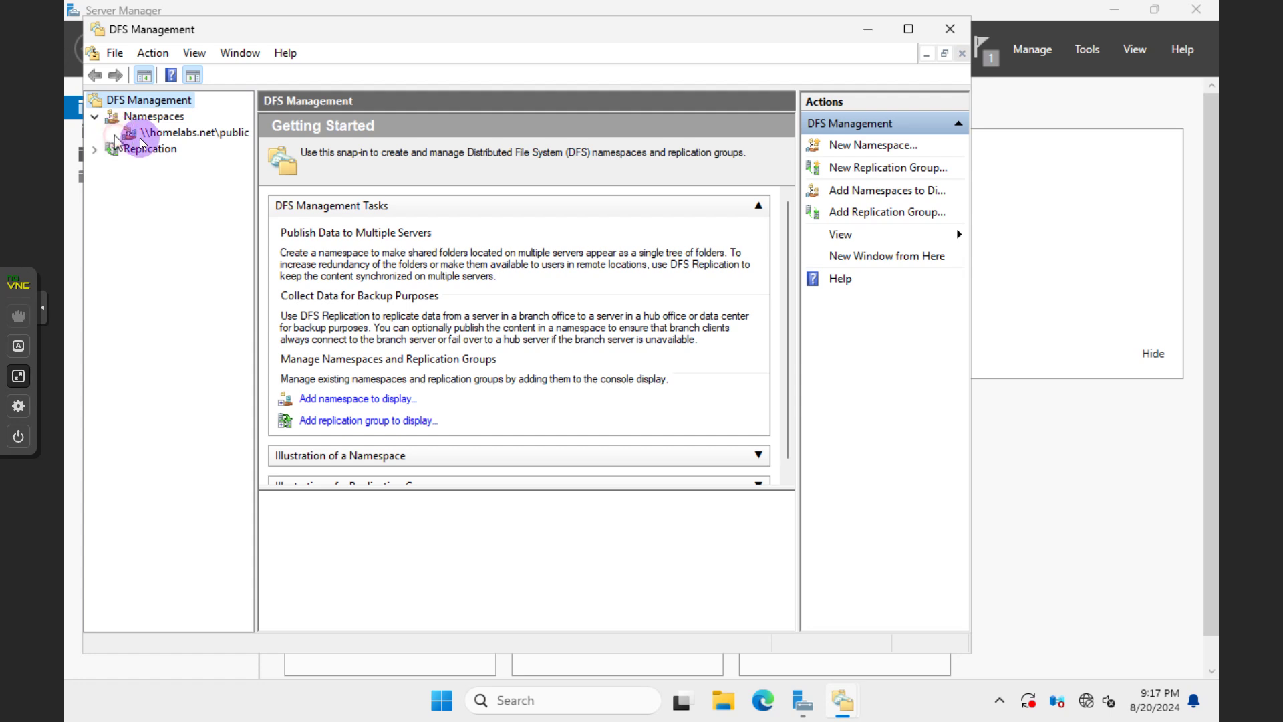
pyautogui.click(187, 137)
pyautogui.rightClick(186, 135)
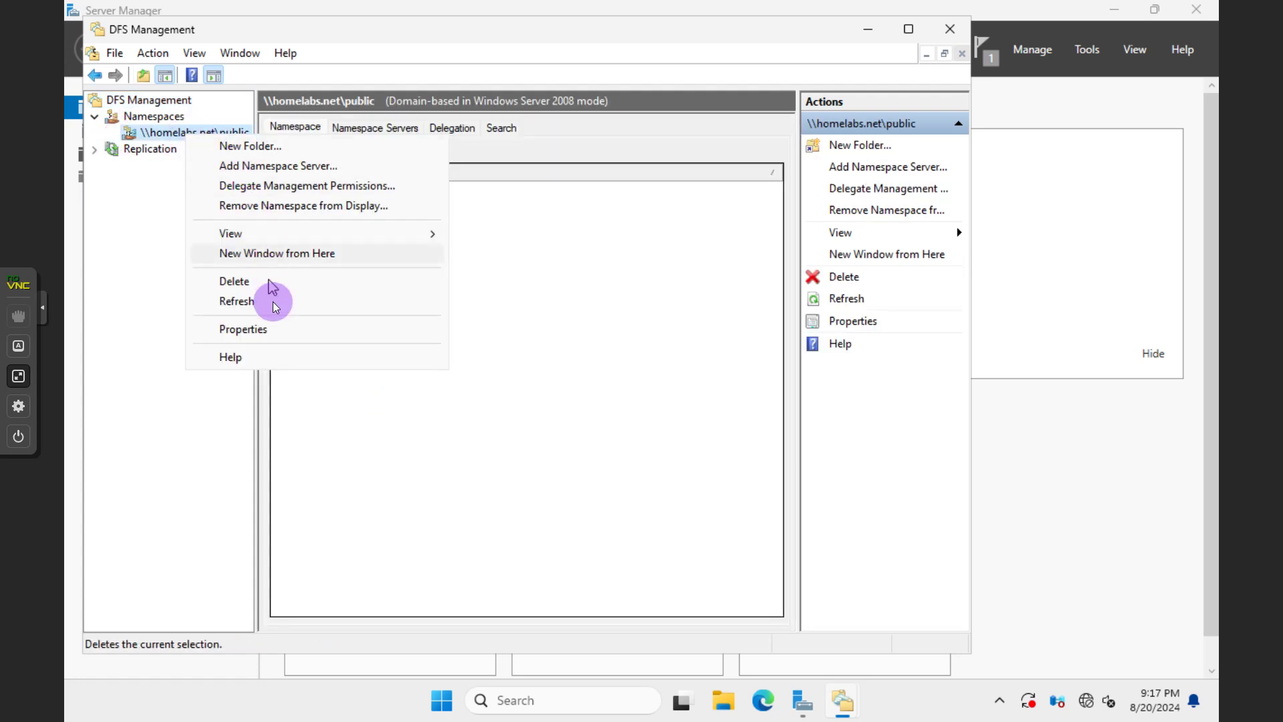
pyautogui.click(277, 328)
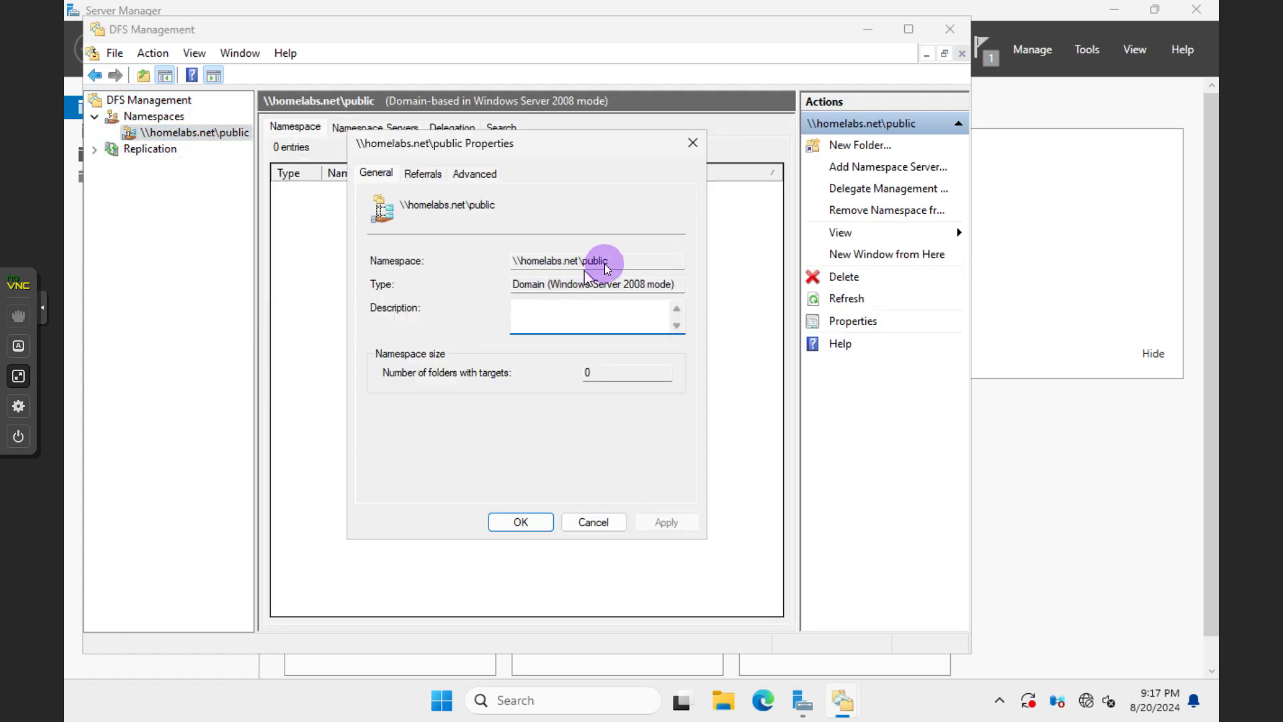
pyautogui.moveTo(607, 259); pyautogui.dragTo(507, 255)
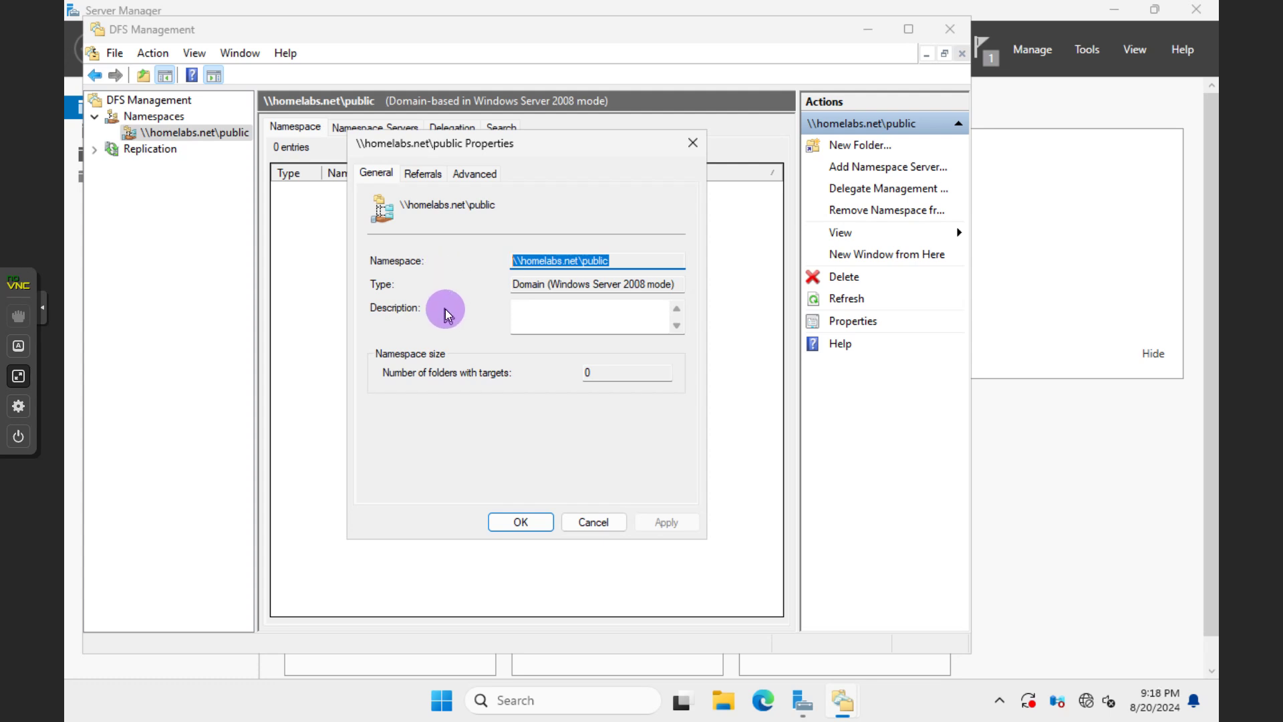
pyautogui.click(441, 702)
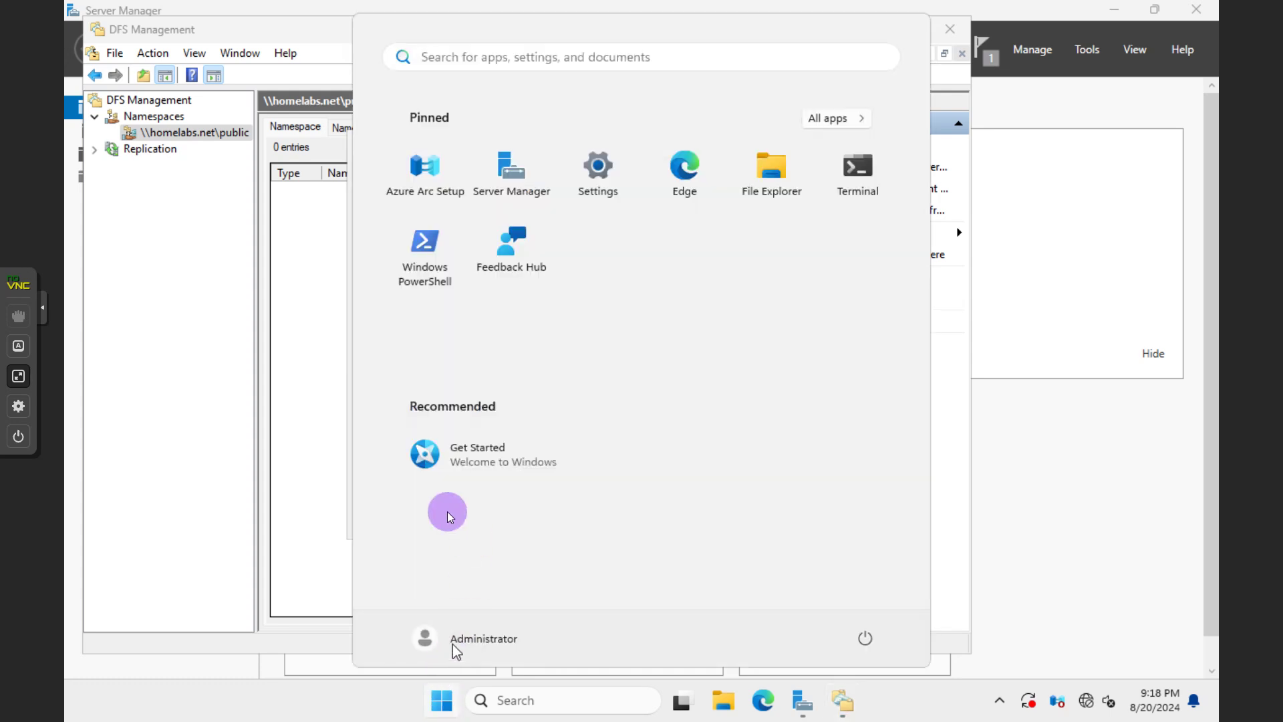
pyautogui.click(331, 428)
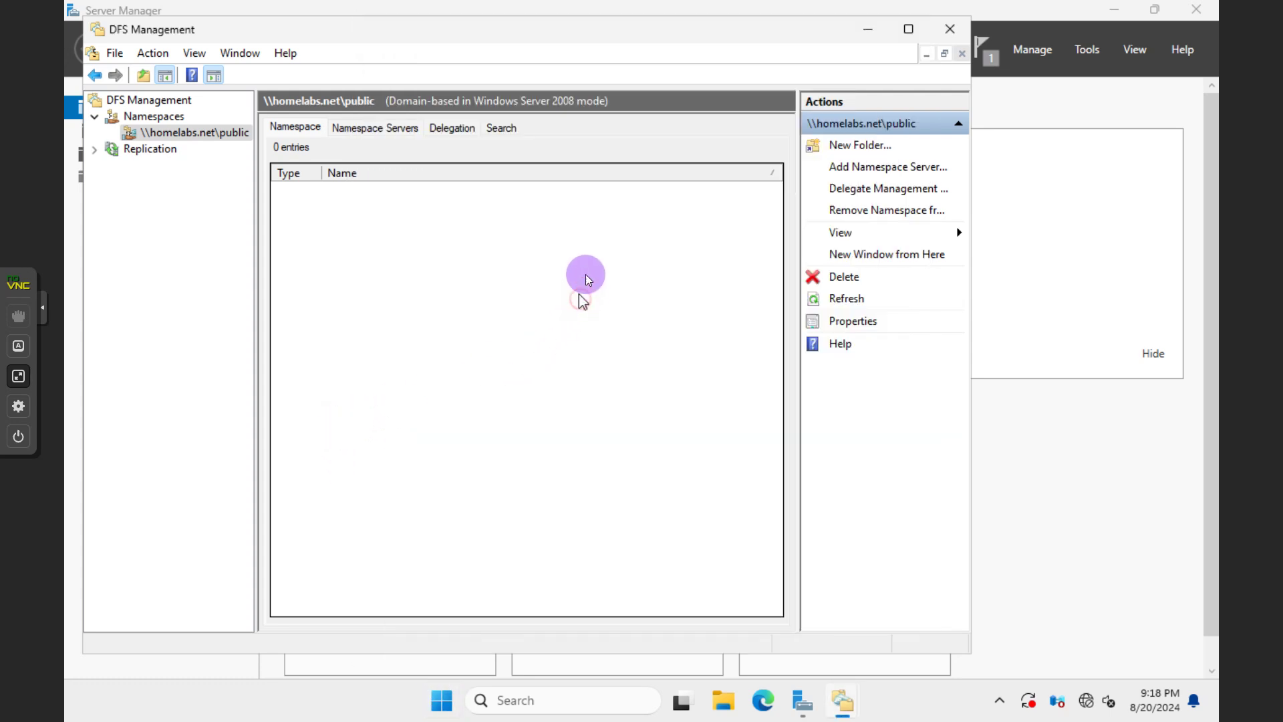
# Copy the \\homelabs.net\public path from the namespace's Properties dialog
pyautogui.rightClick(223, 137)
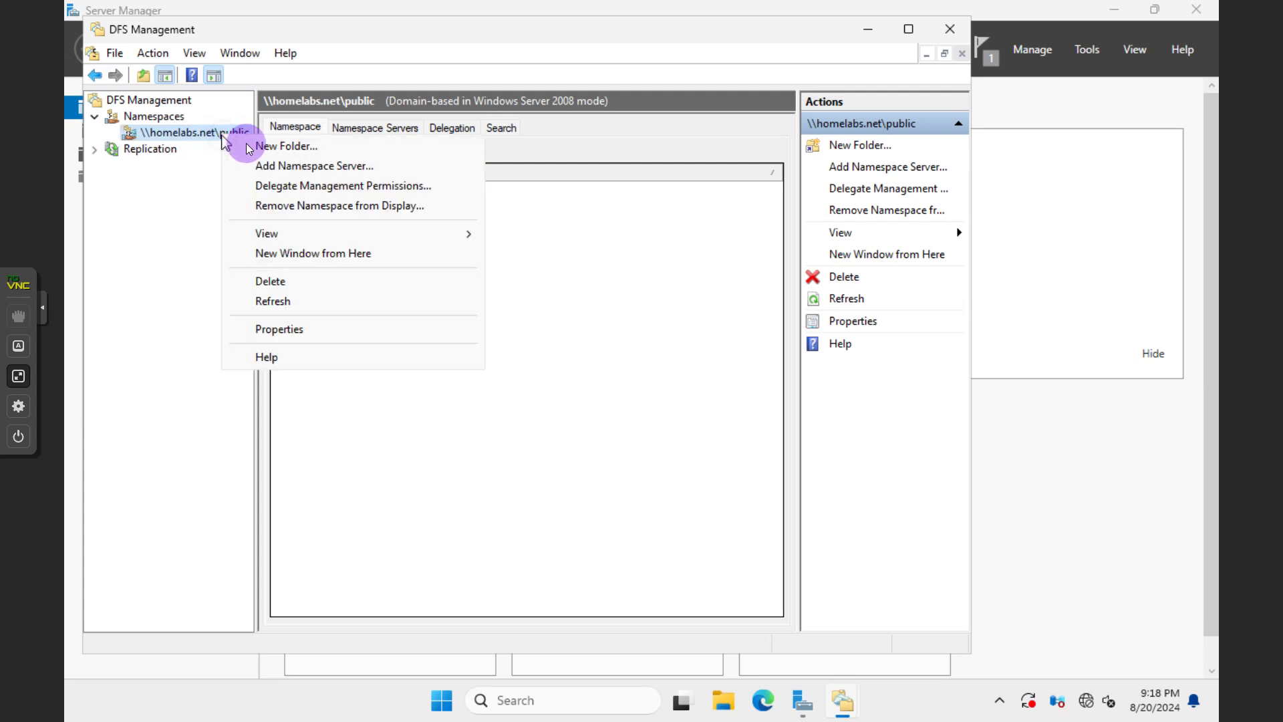
pyautogui.click(323, 328)
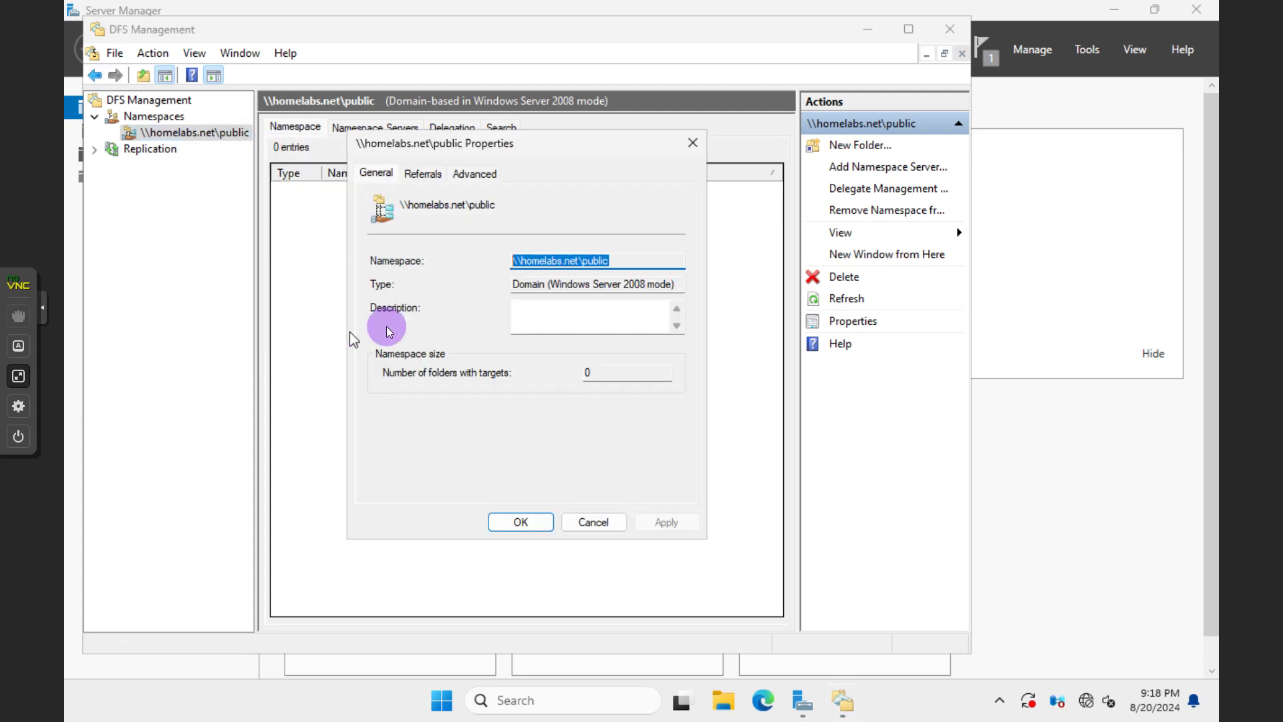
pyautogui.rightClick(552, 262)
pyautogui.click(593, 322)
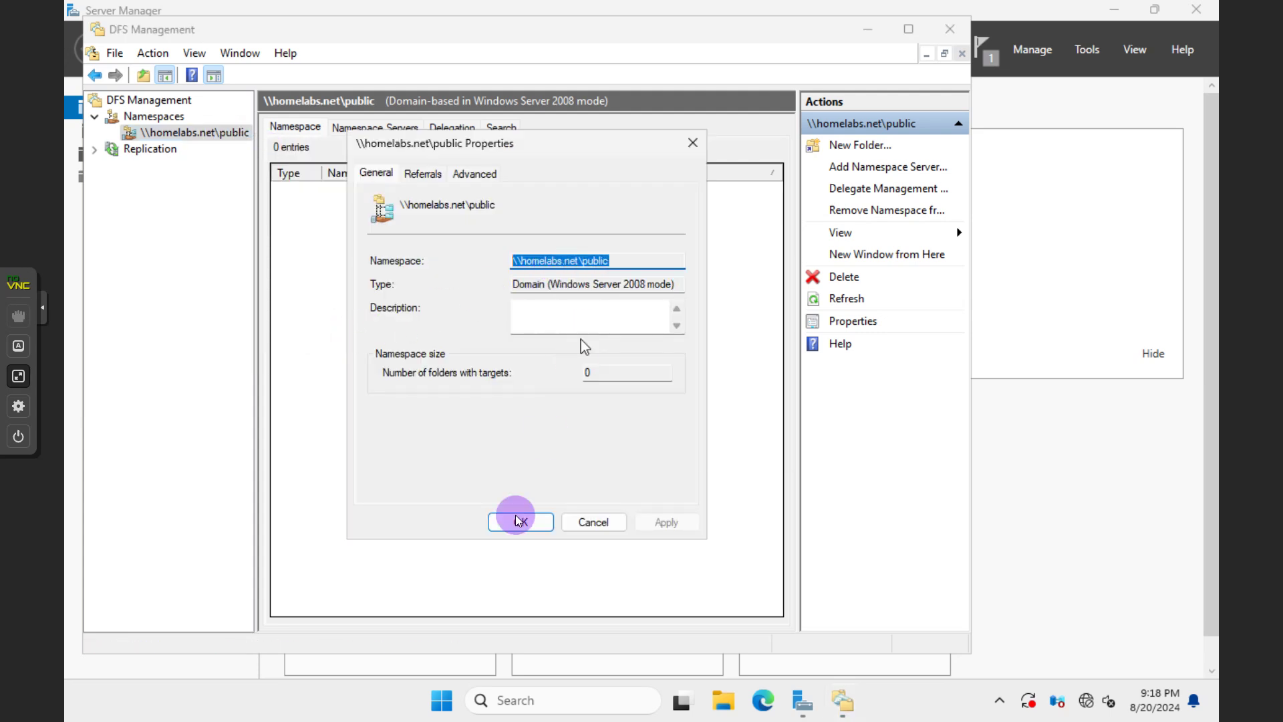
pyautogui.click(449, 688)
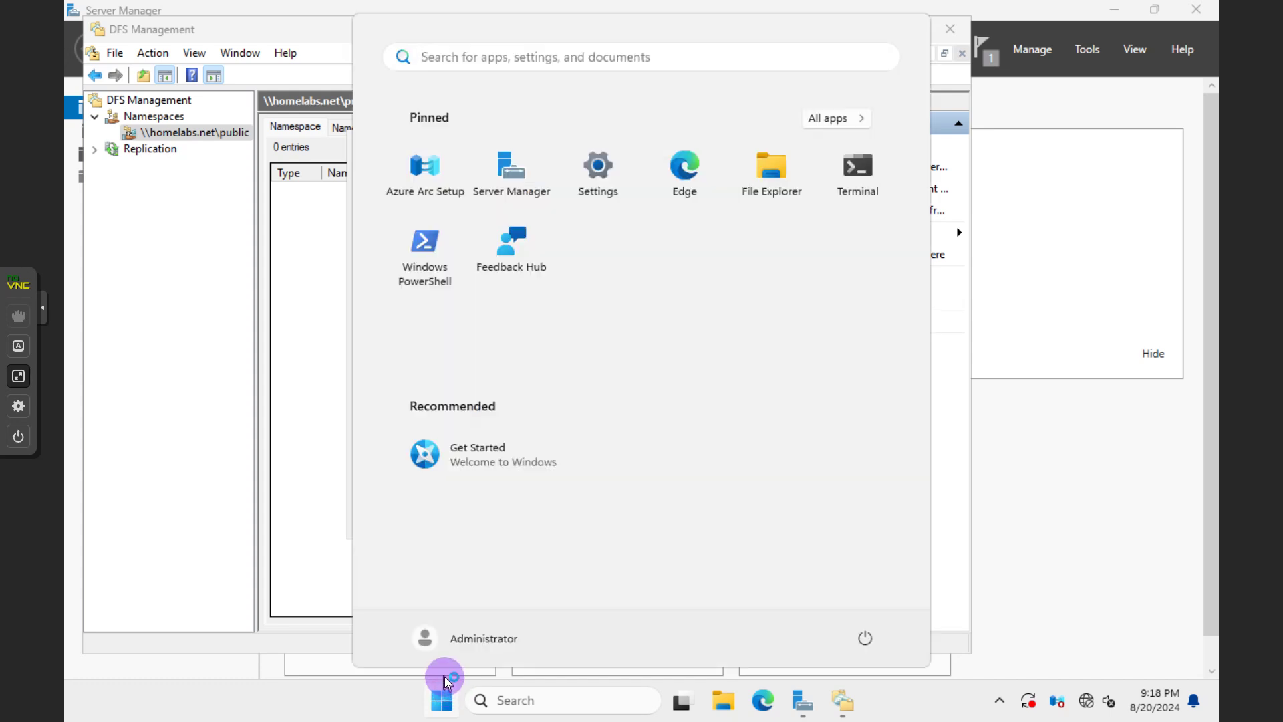
# Open \\homelabs.net\public via Run in File Explorer and view its full path
pyautogui.write('run')
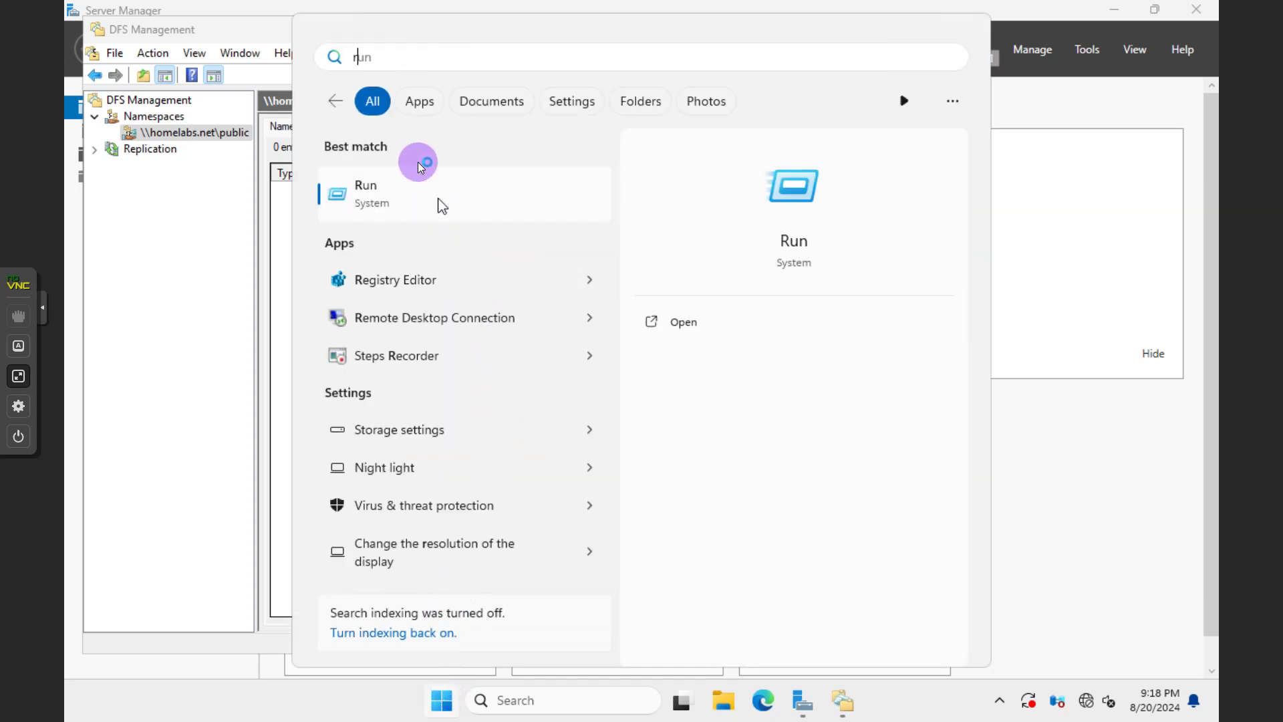
pyautogui.click(386, 195)
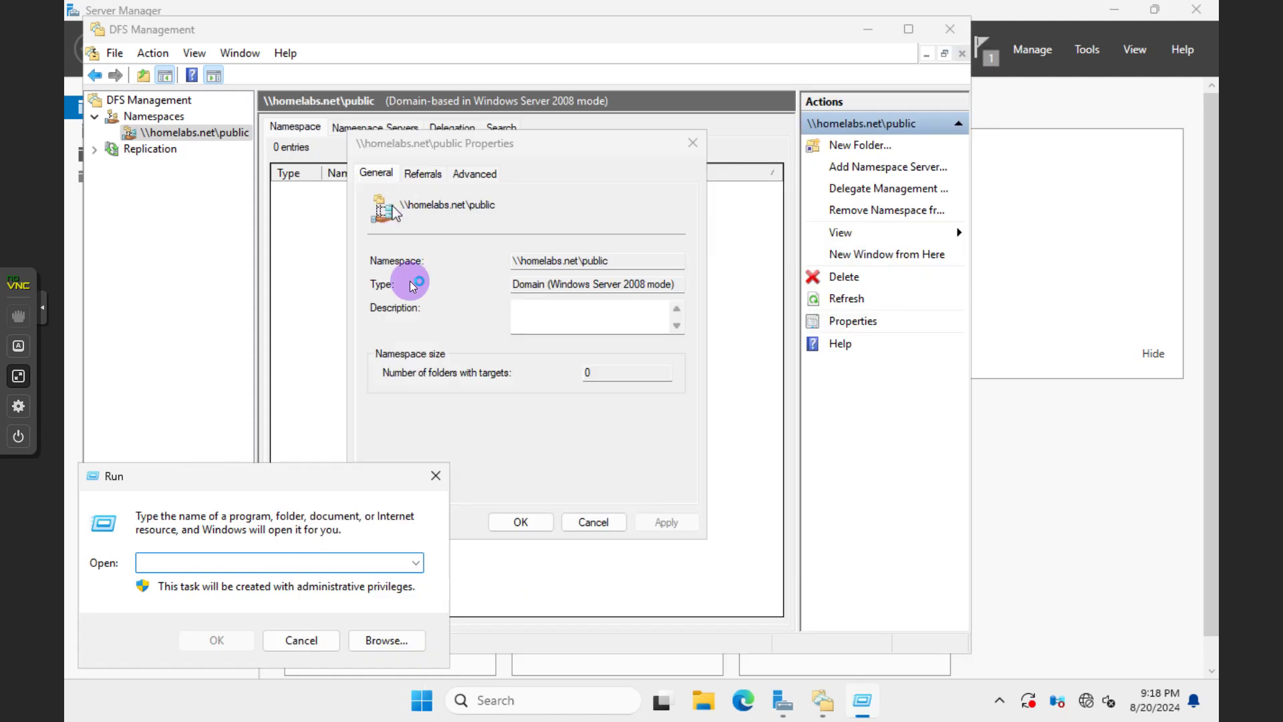
pyautogui.hotkey('ctrl', 'v')
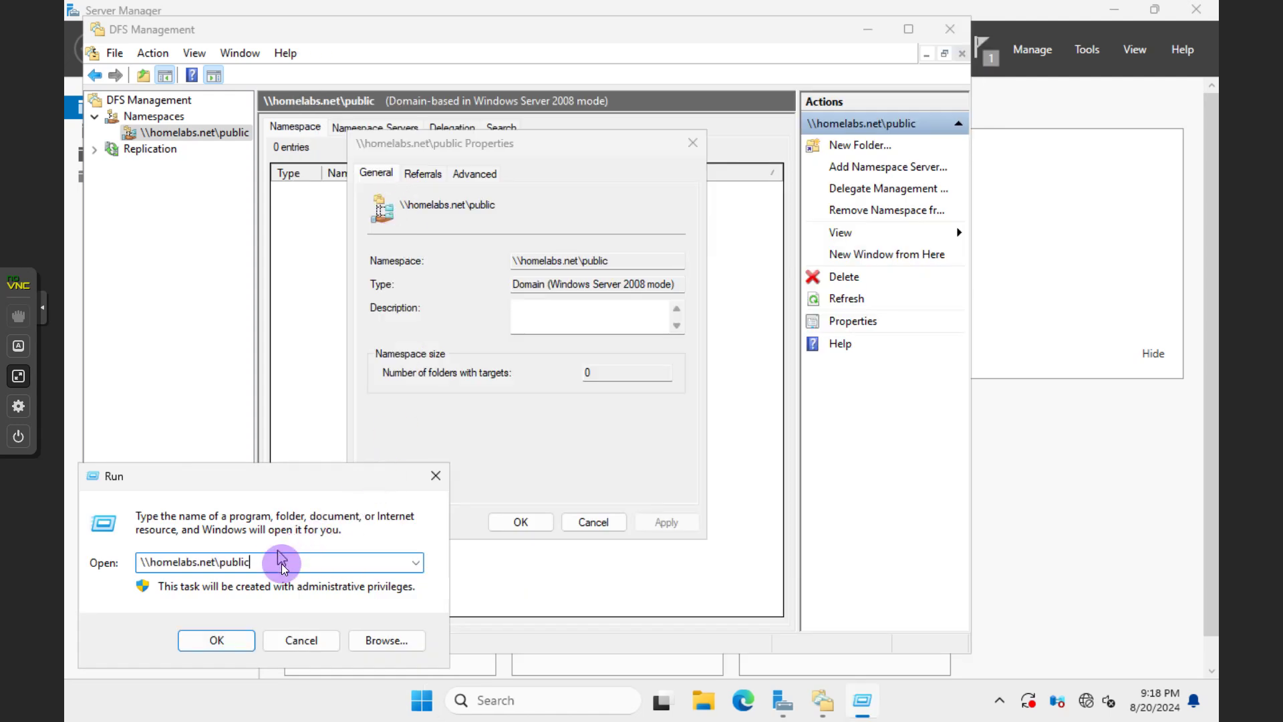
pyautogui.click(234, 640)
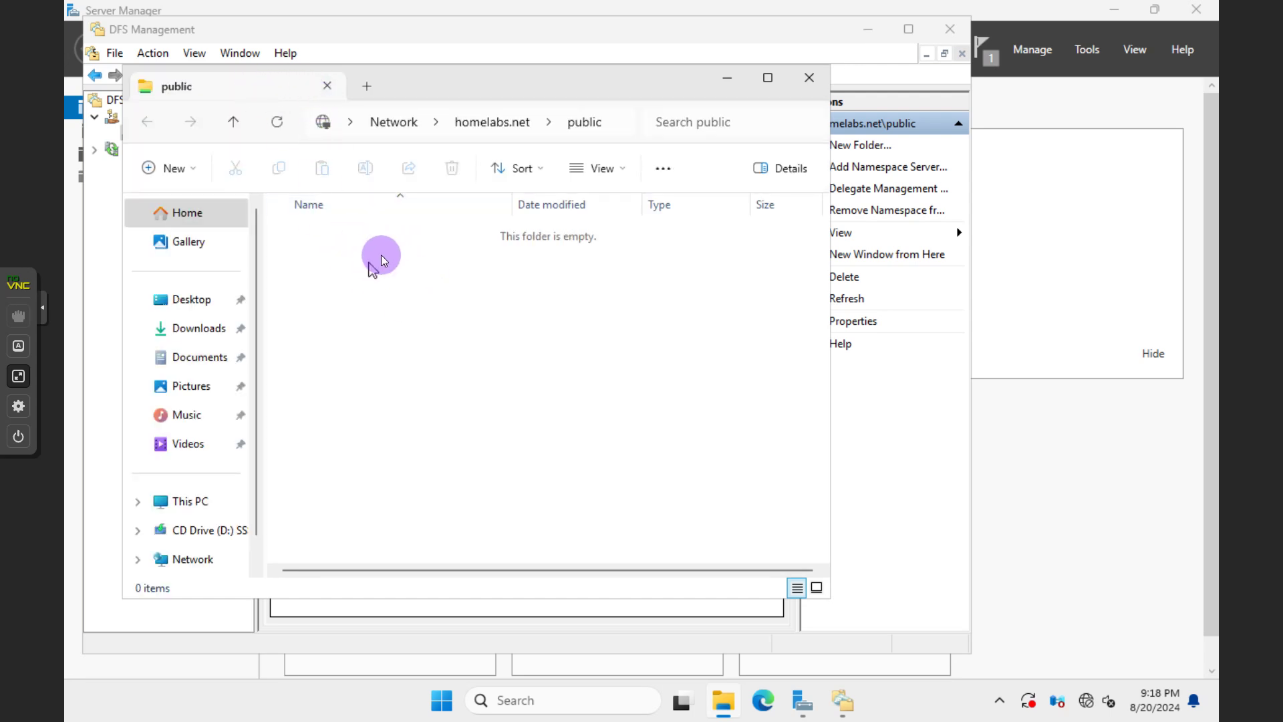
pyautogui.click(612, 121)
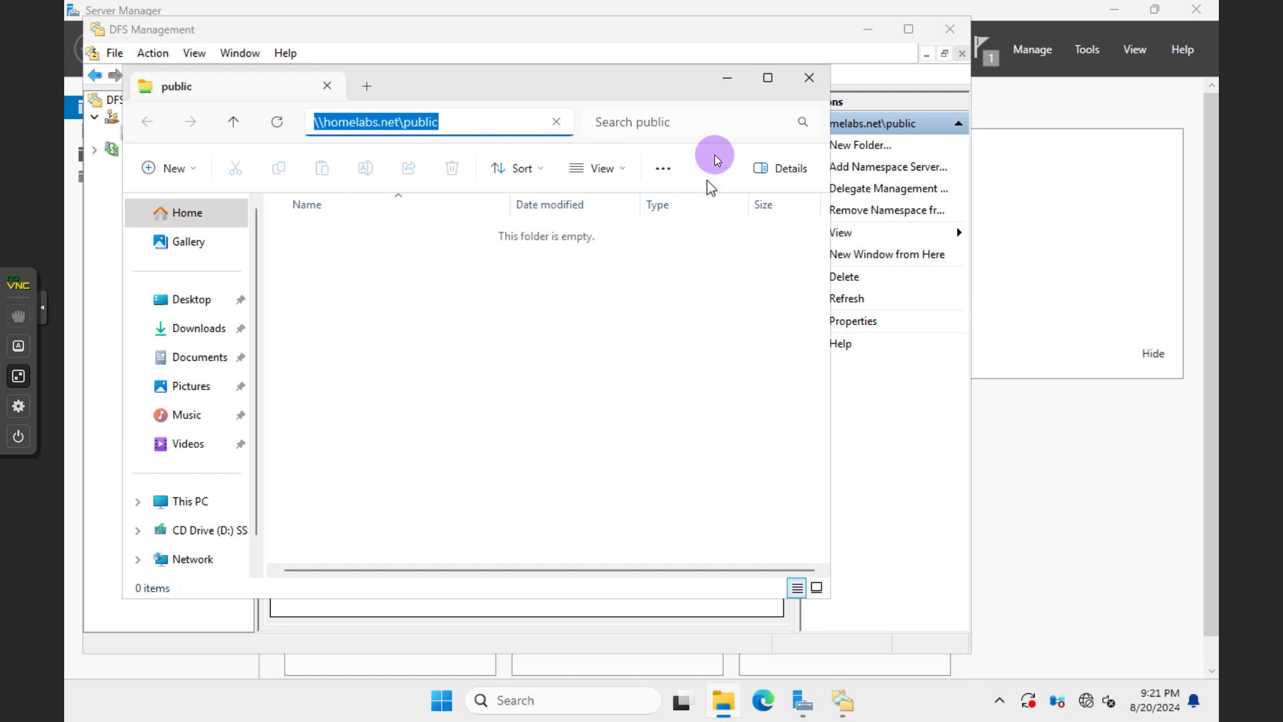
# Minimize Explorer, cancel the namespace Properties, and return to Server Manager
pyautogui.click(727, 78)
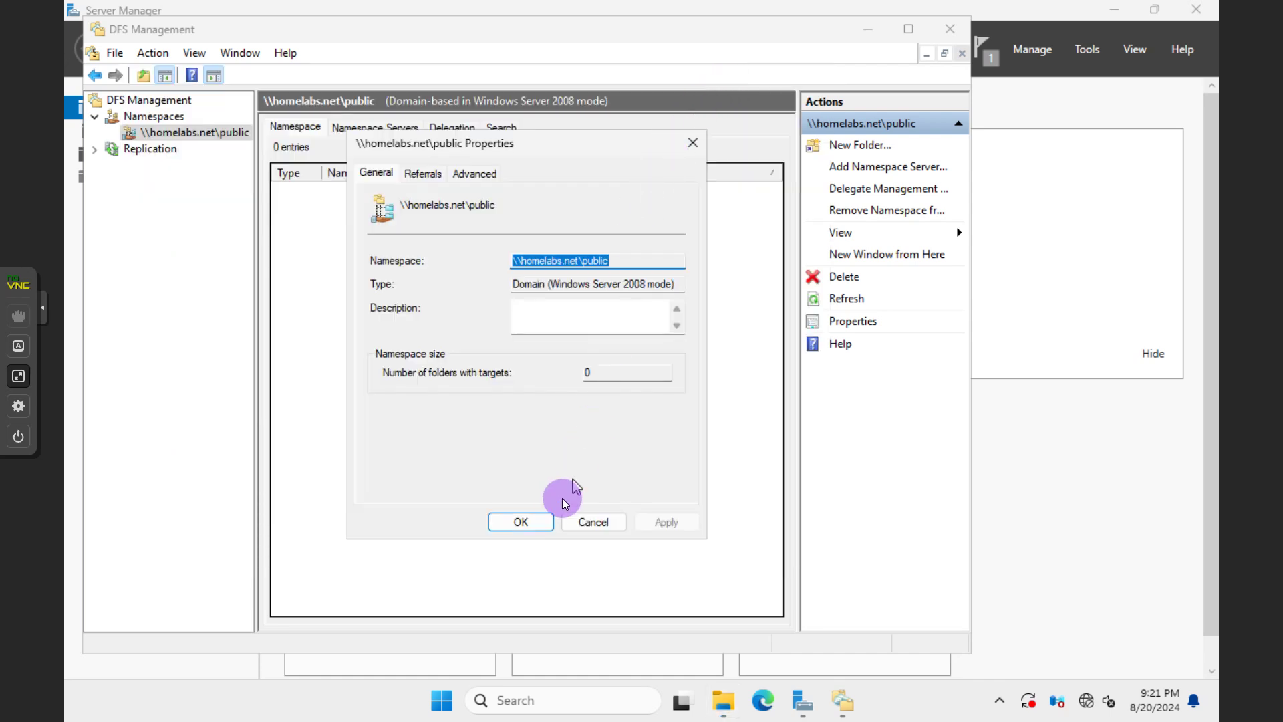
pyautogui.click(582, 524)
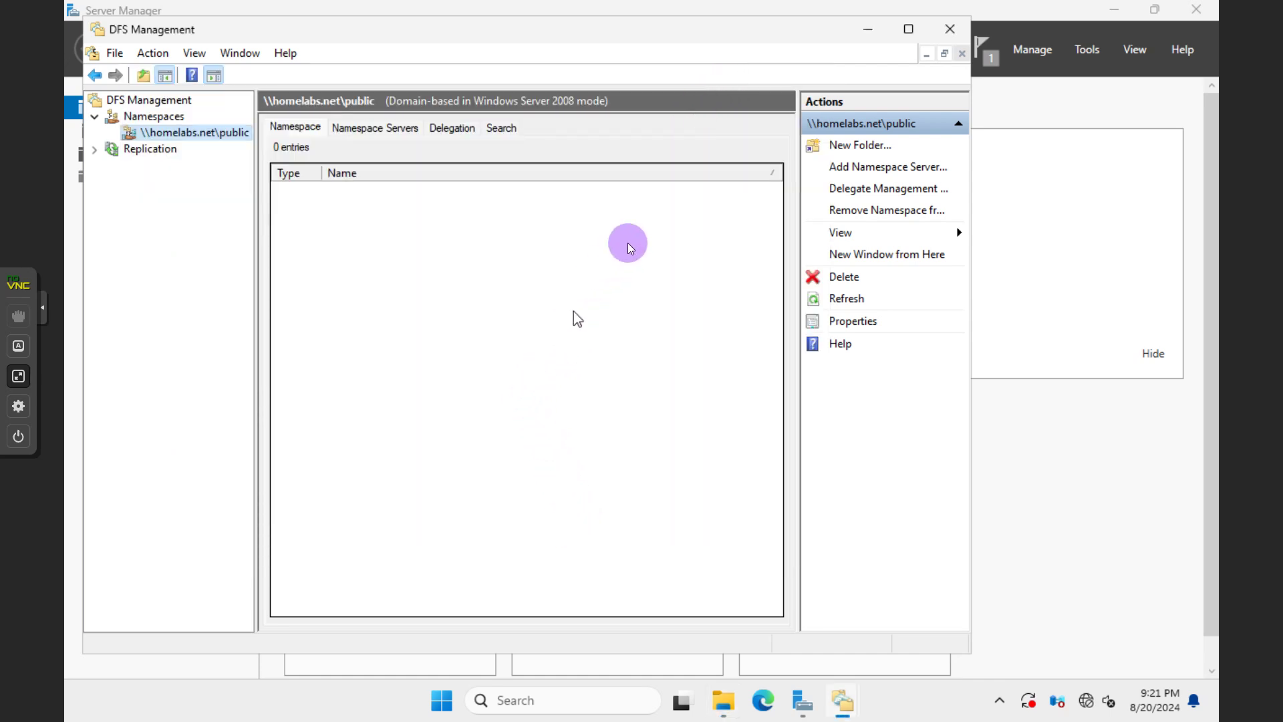
pyautogui.click(1045, 110)
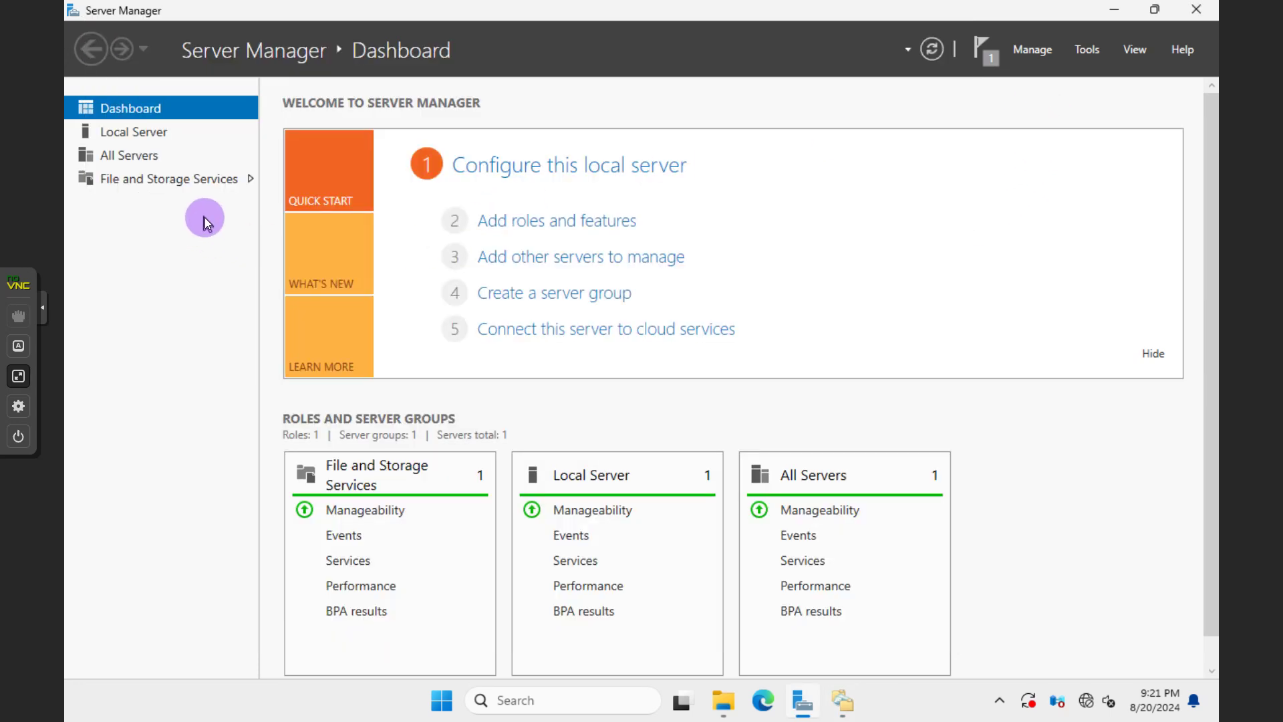
# Go to File and Storage Services > Shares and choose New Share from Tasks
pyautogui.click(201, 186)
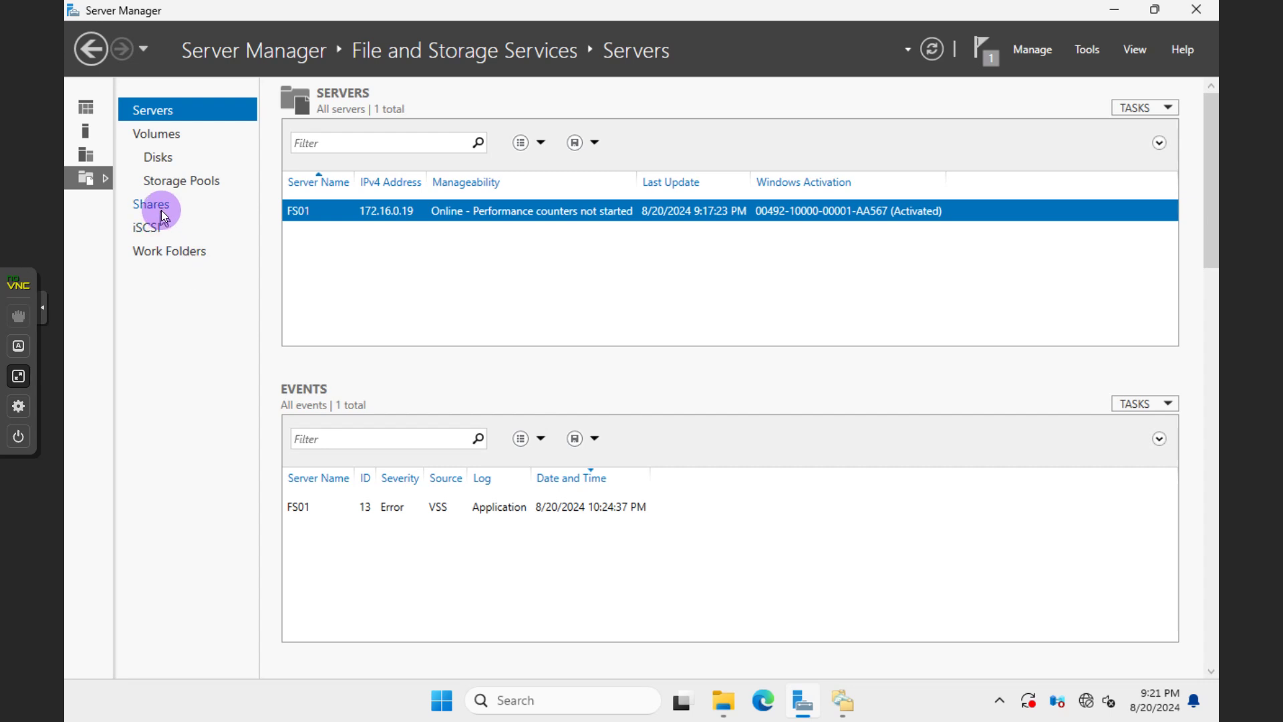
pyautogui.click(151, 204)
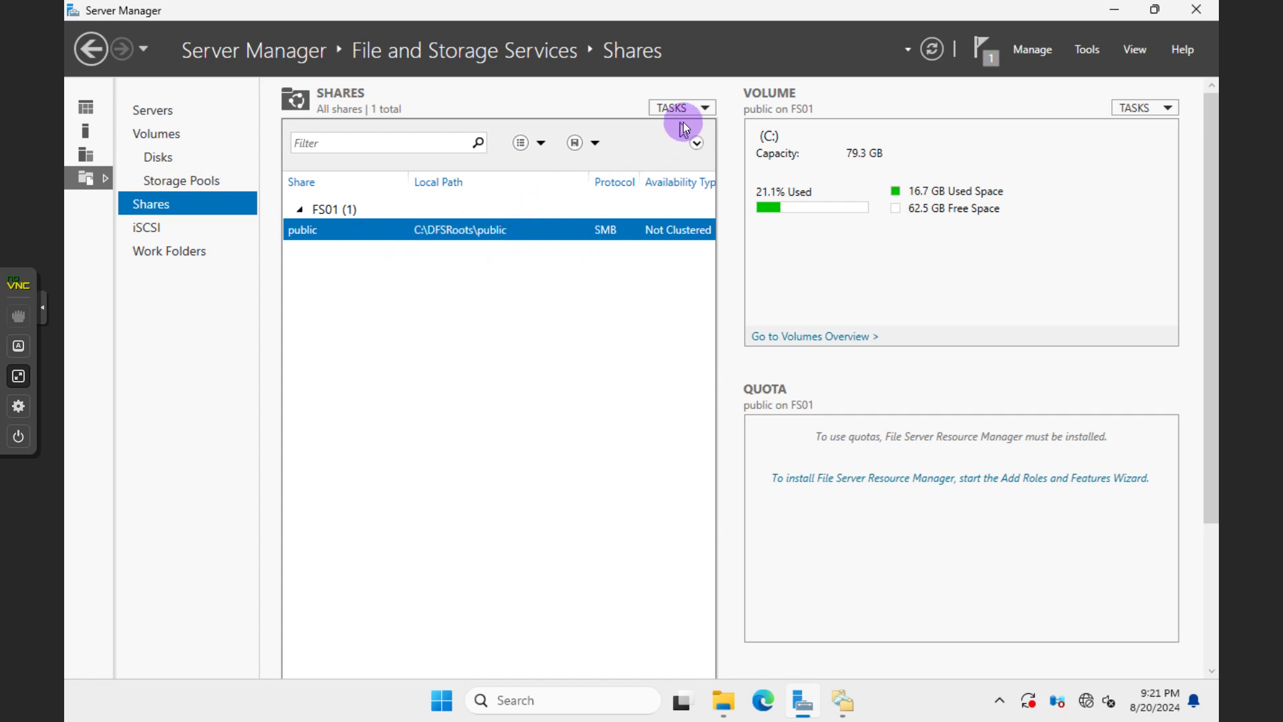
pyautogui.click(703, 110)
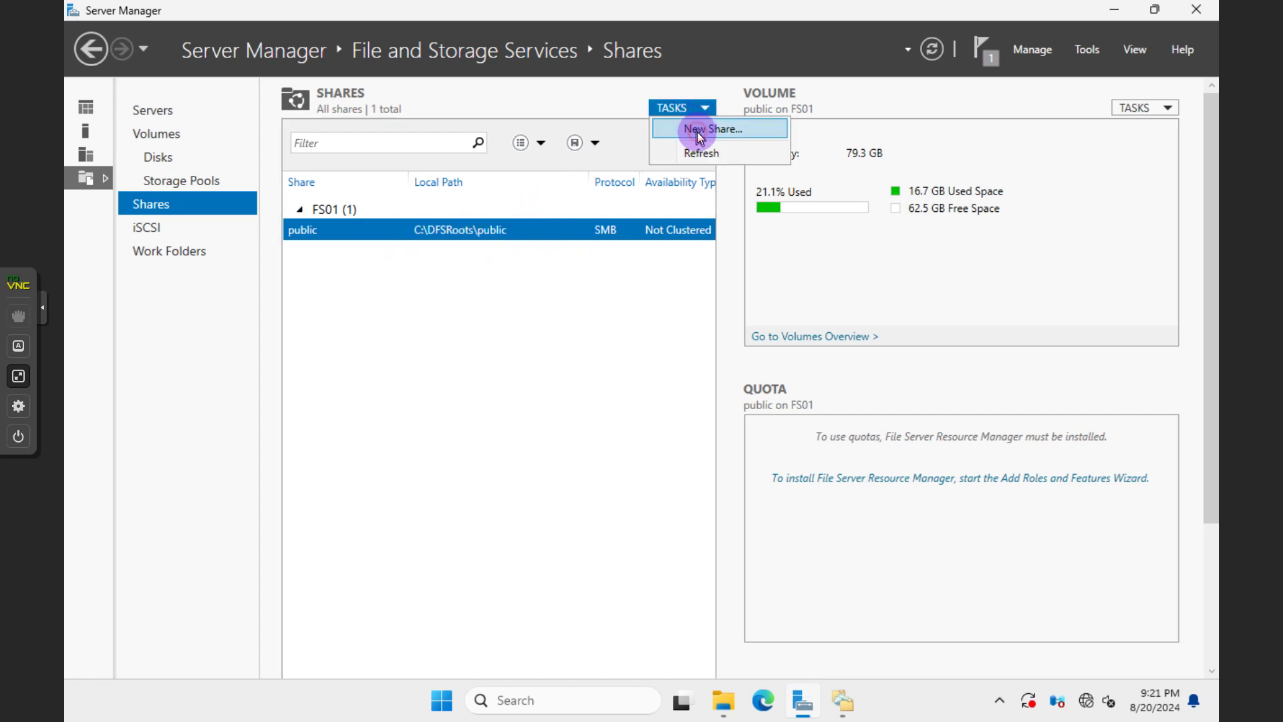
pyautogui.click(695, 129)
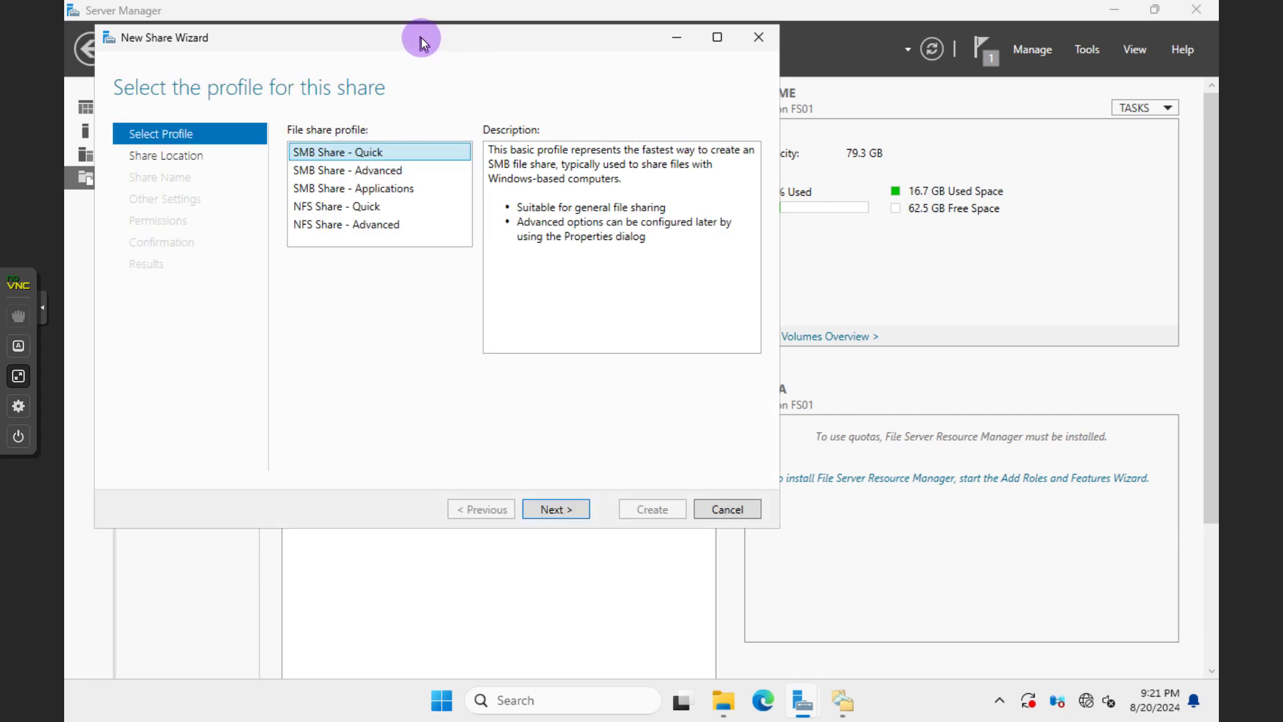
# Choose the SMB Share - Quick profile and select the F: volume
pyautogui.moveTo(421, 37); pyautogui.dragTo(530, 85)
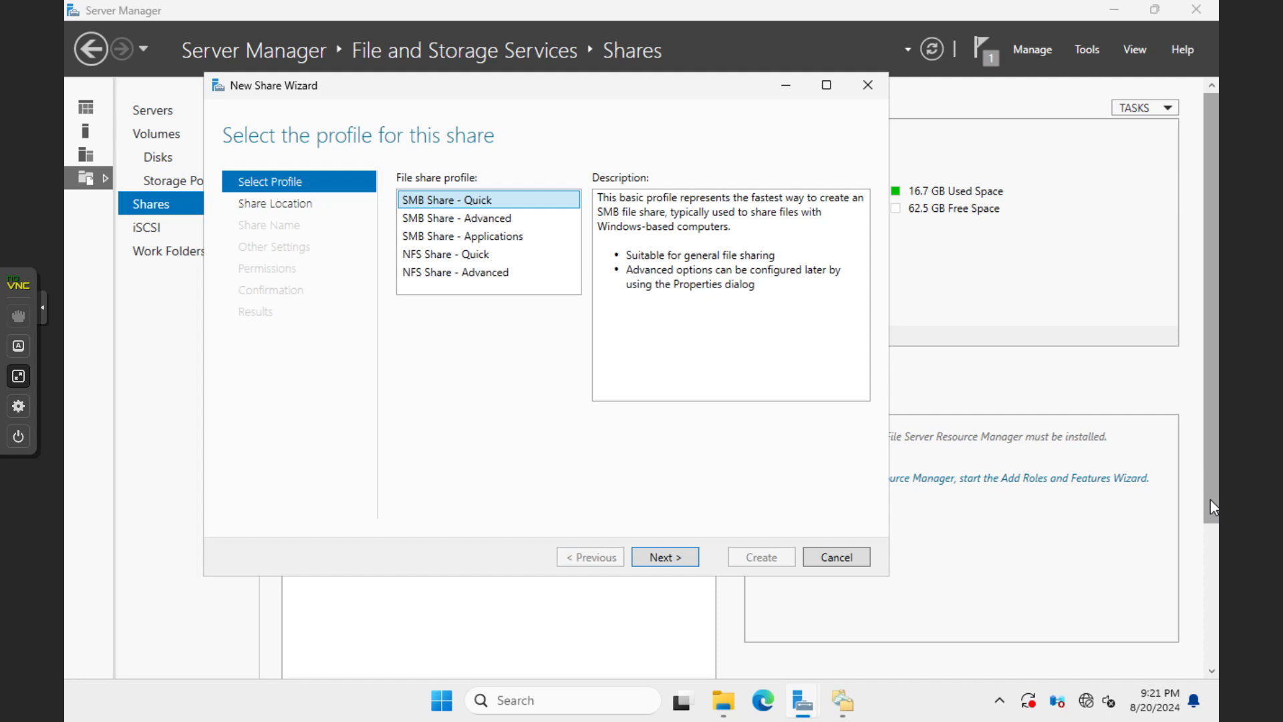
pyautogui.scroll(-1, 1214, 507)
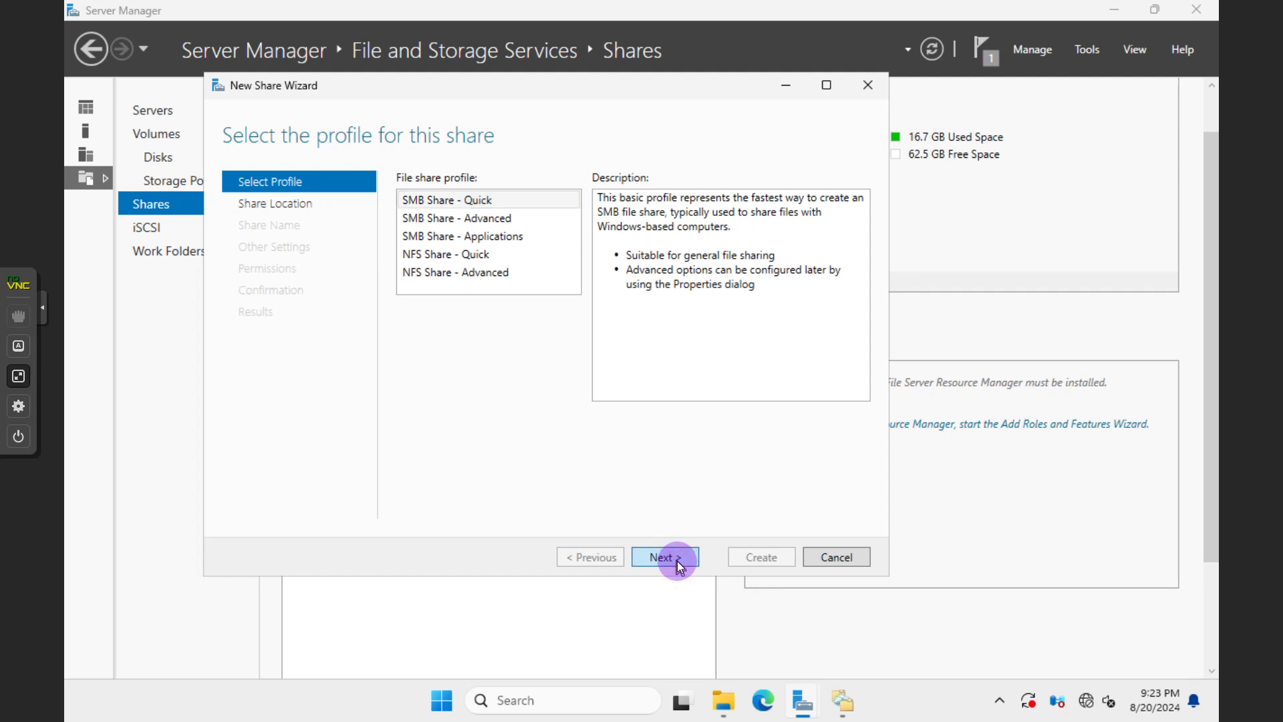
pyautogui.click(677, 561)
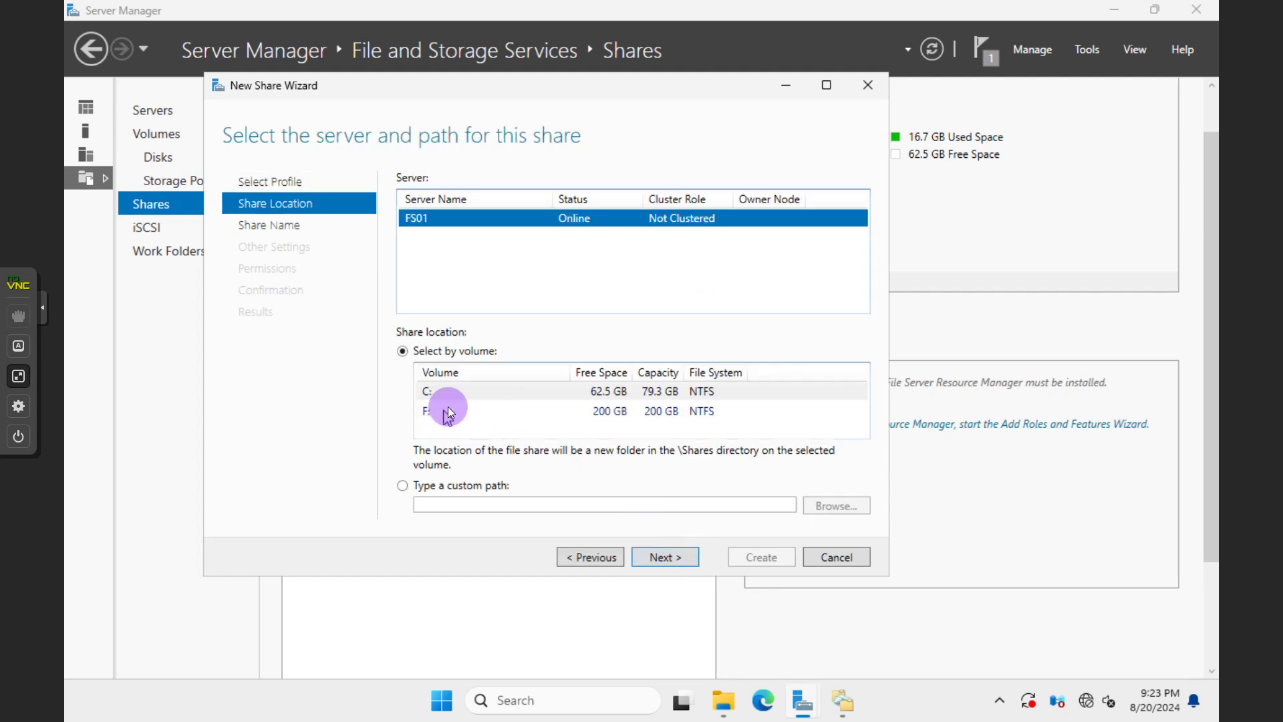
pyautogui.click(484, 414)
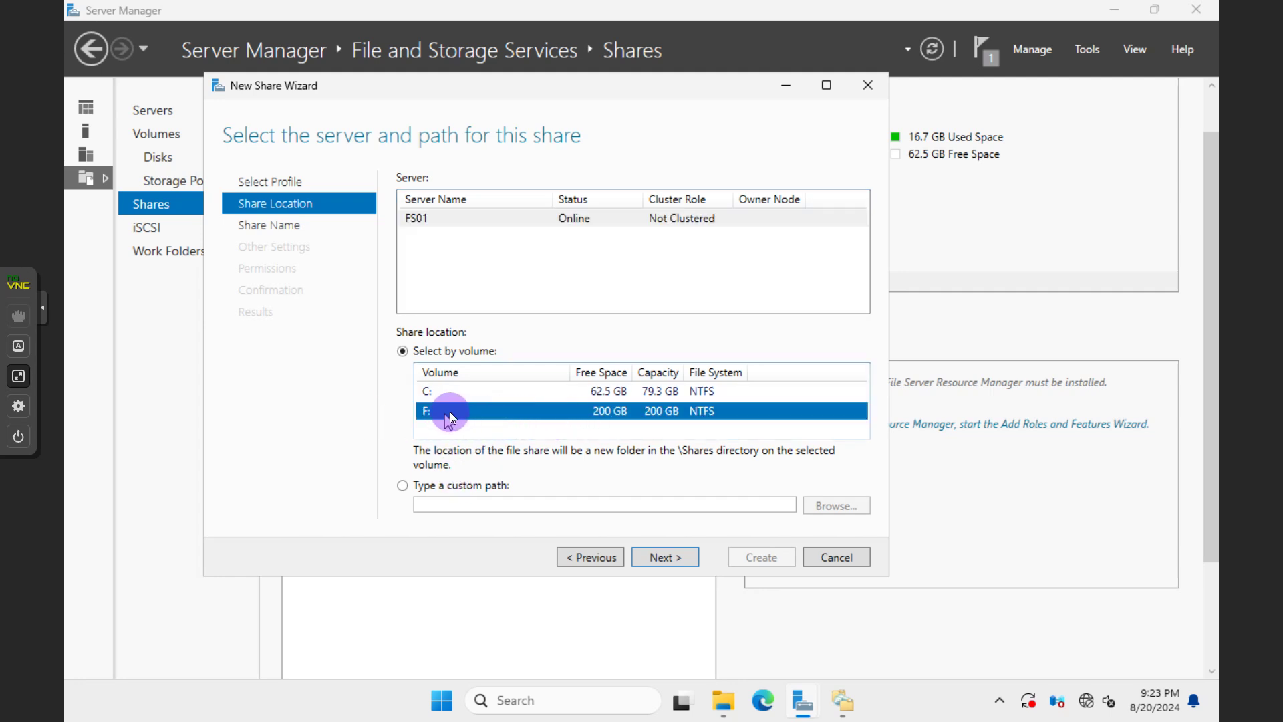
# Set a custom share path to a new folder F:\SHARE on the FILESHARE (F:) drive
pyautogui.click(433, 488)
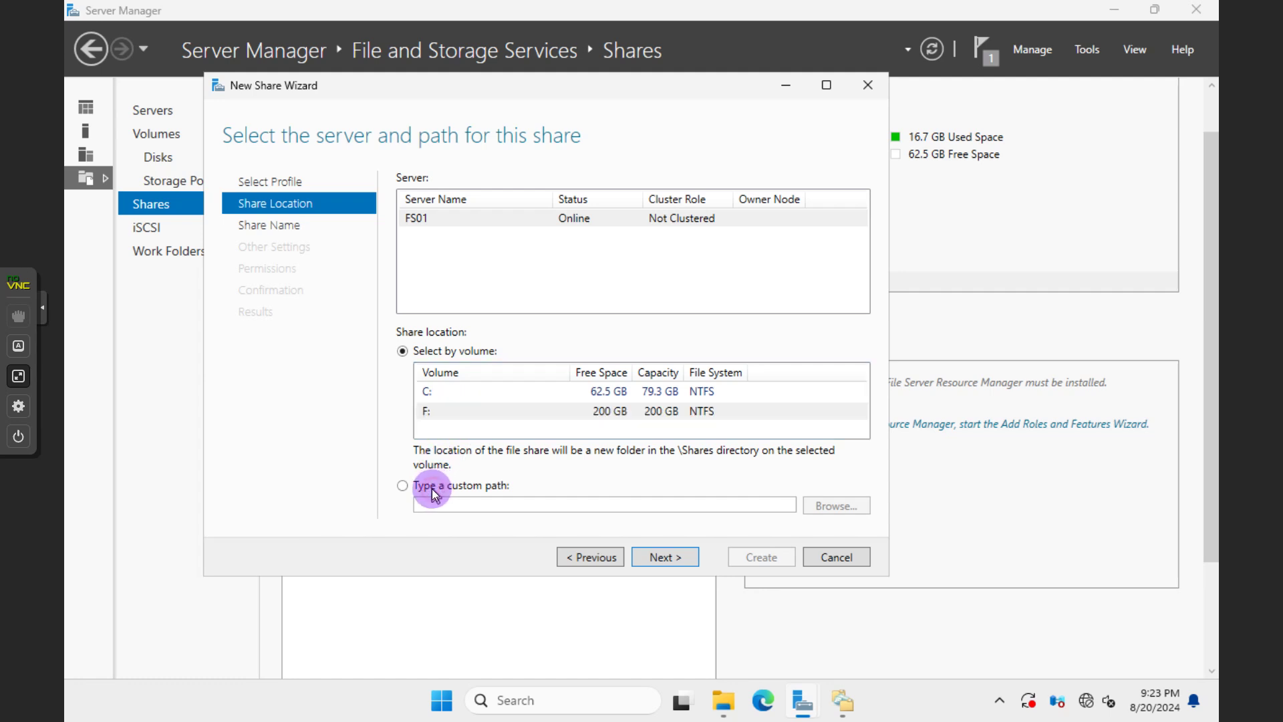
pyautogui.click(828, 512)
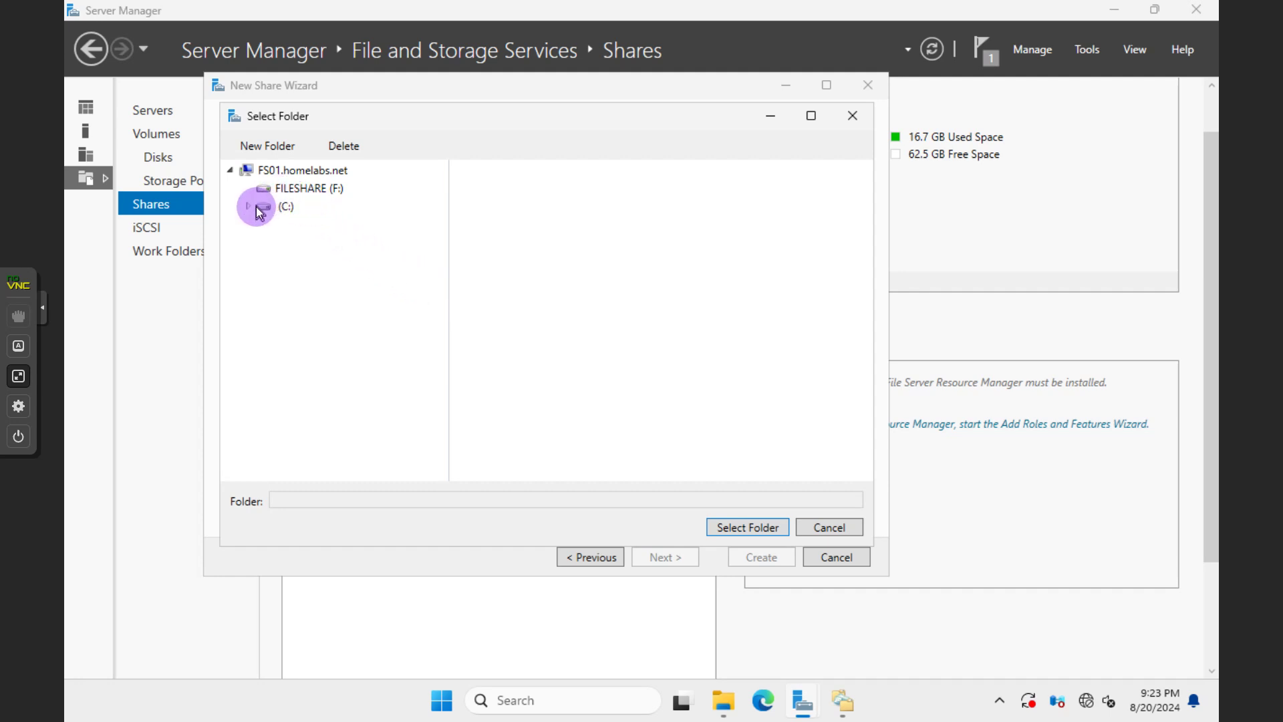
pyautogui.click(294, 192)
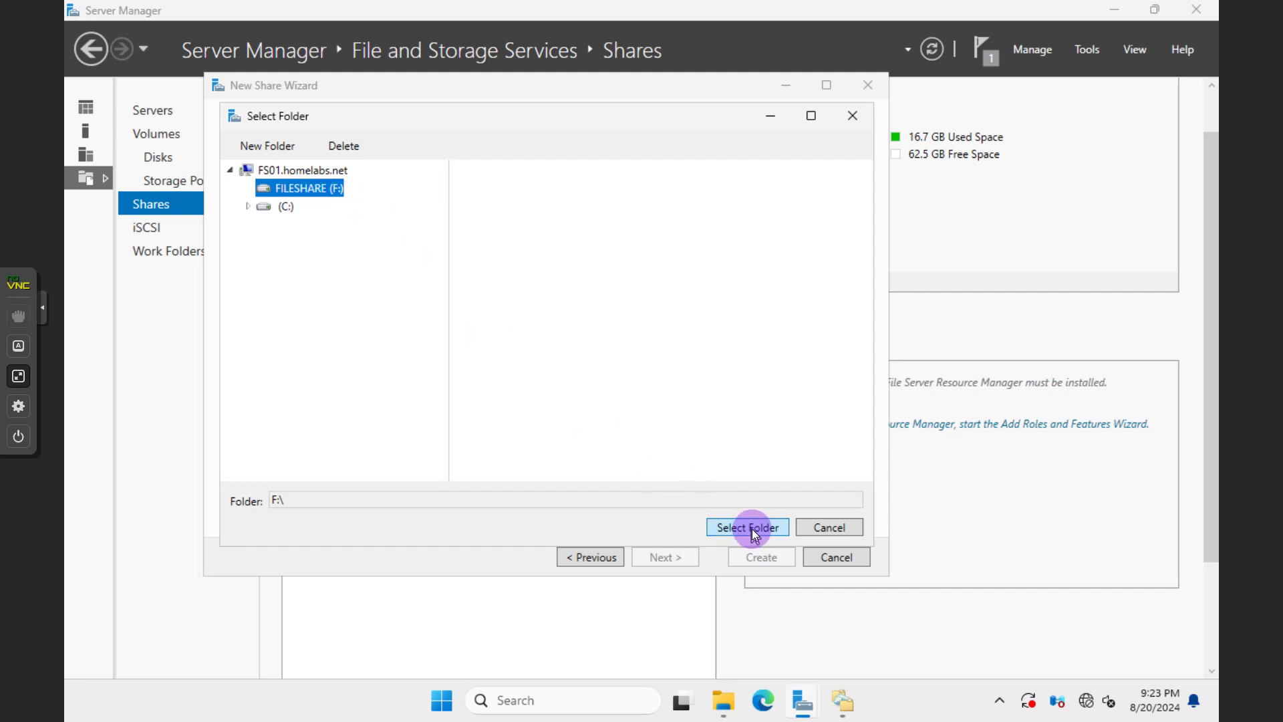
pyautogui.click(752, 528)
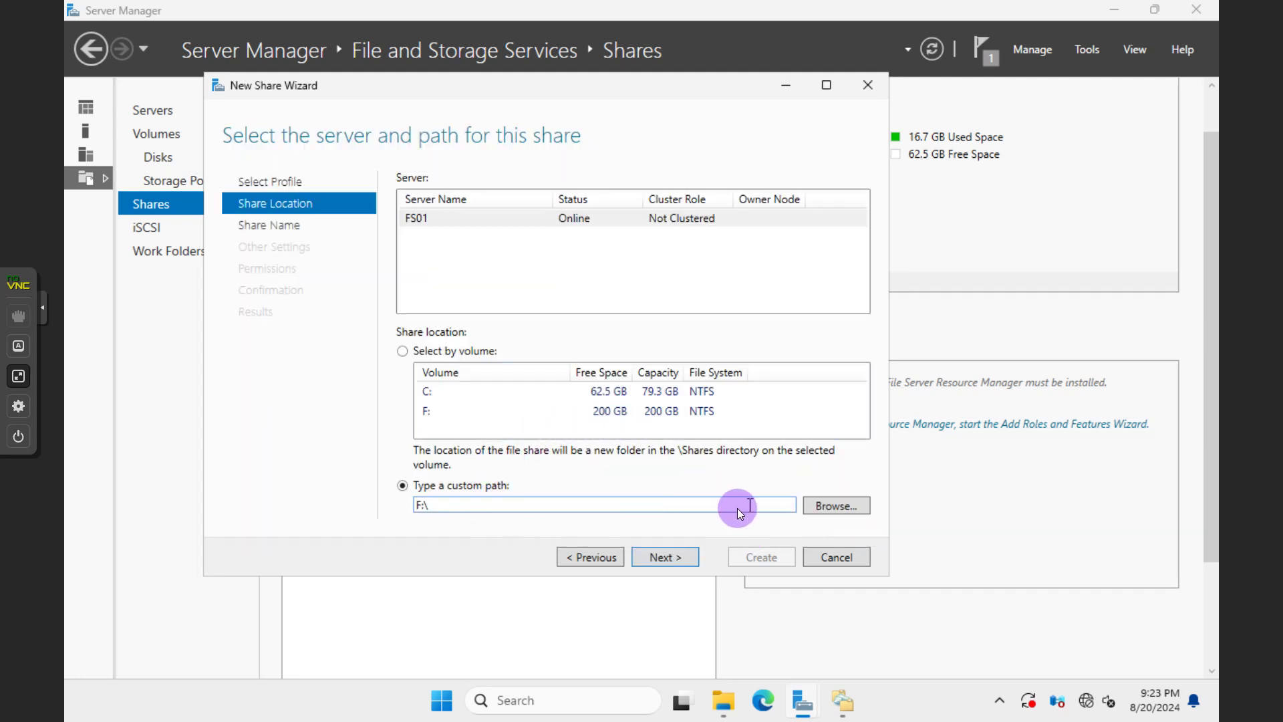
pyautogui.click(824, 501)
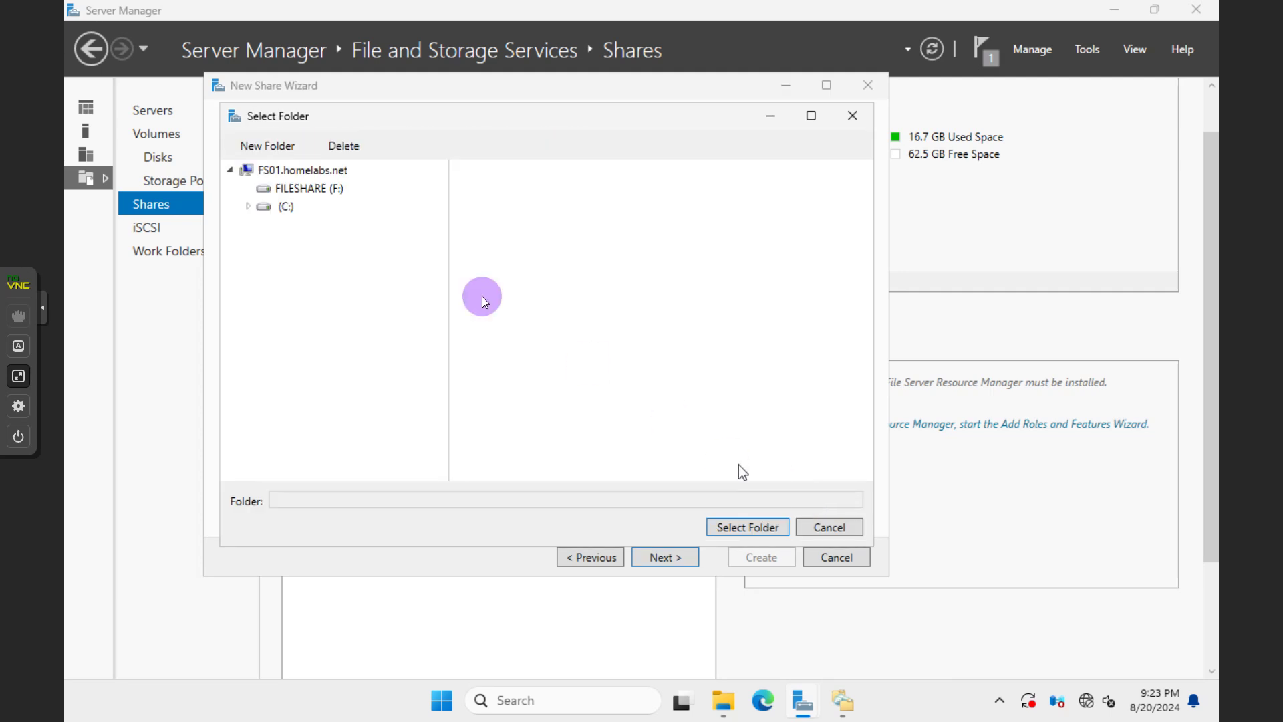
pyautogui.click(321, 189)
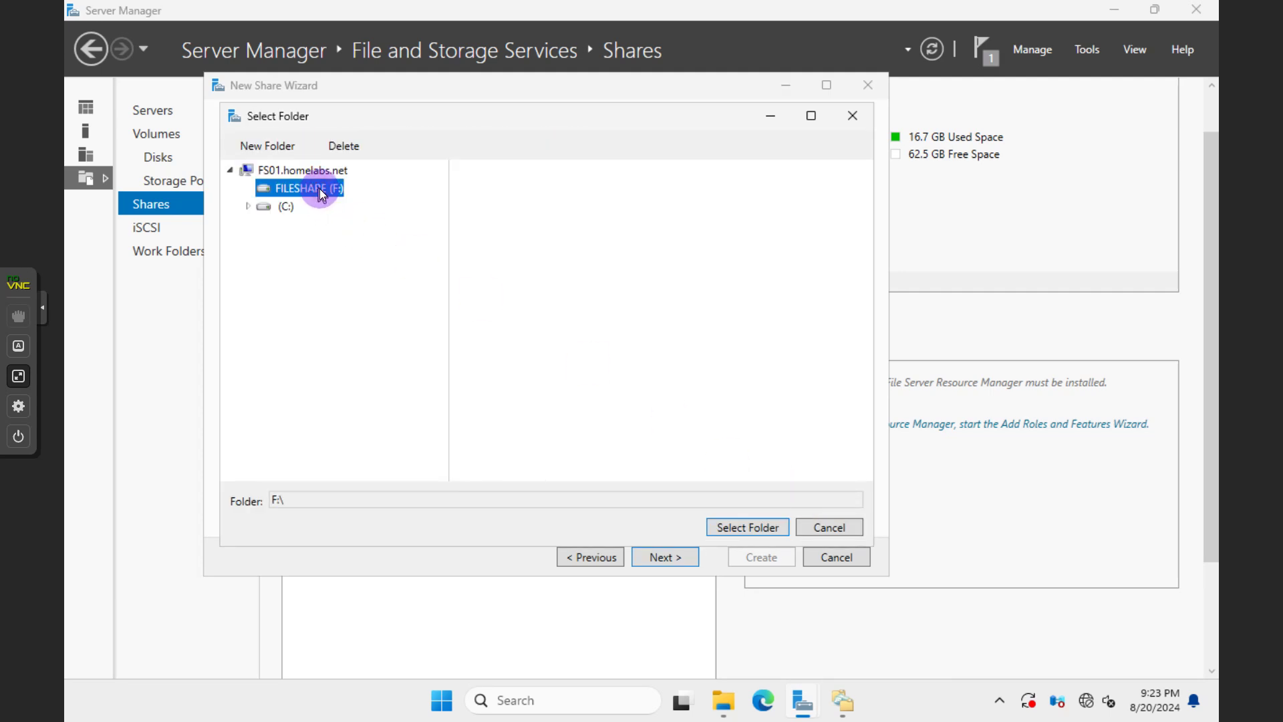
pyautogui.click(283, 149)
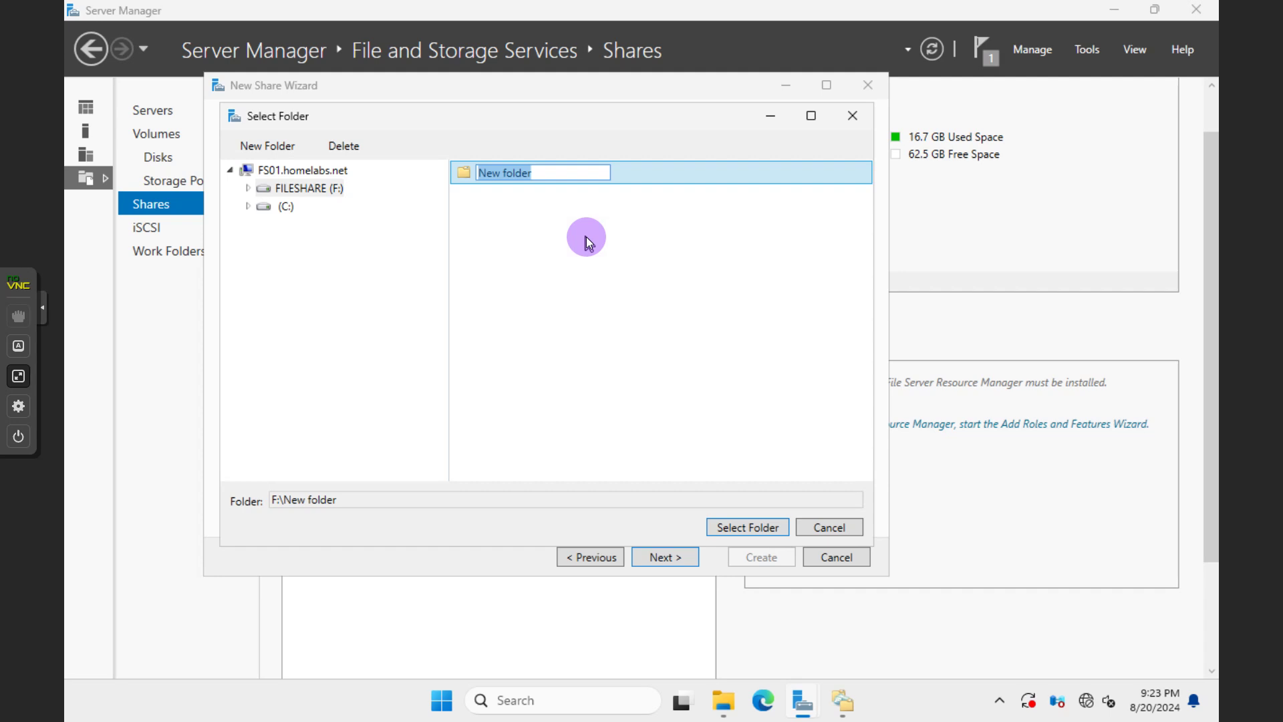
pyautogui.write('SHARE')
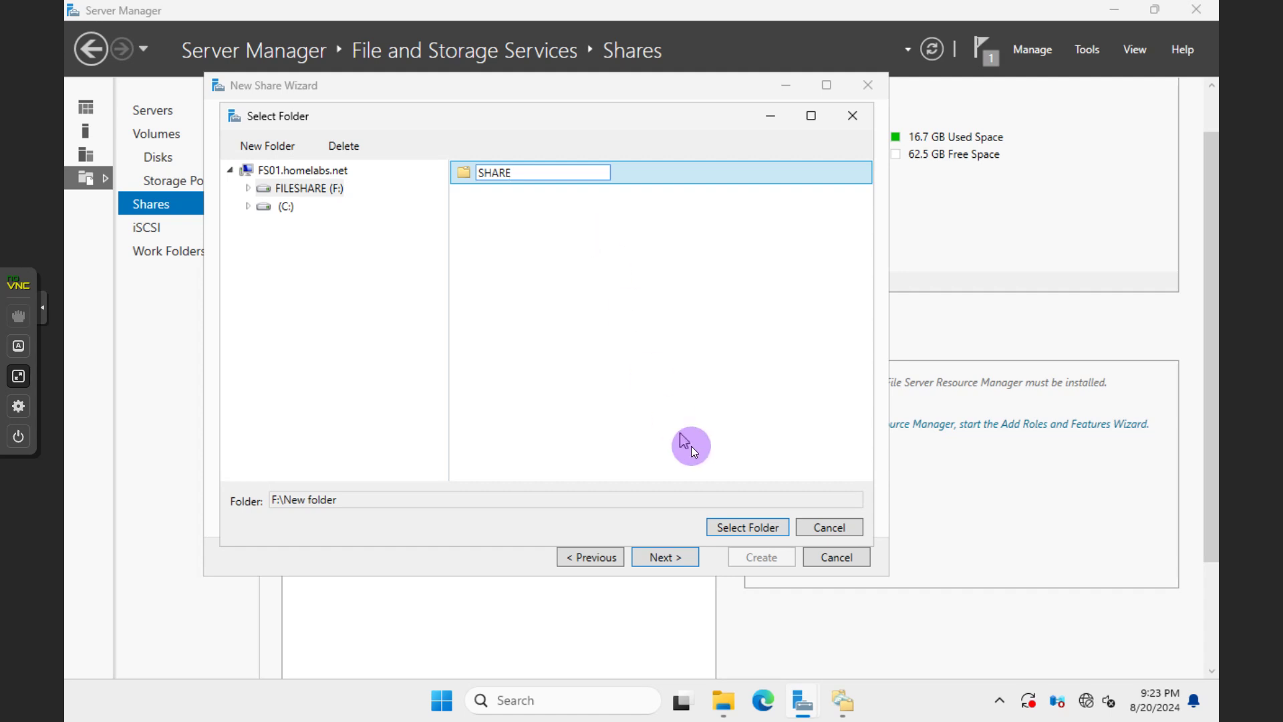
pyautogui.click(724, 528)
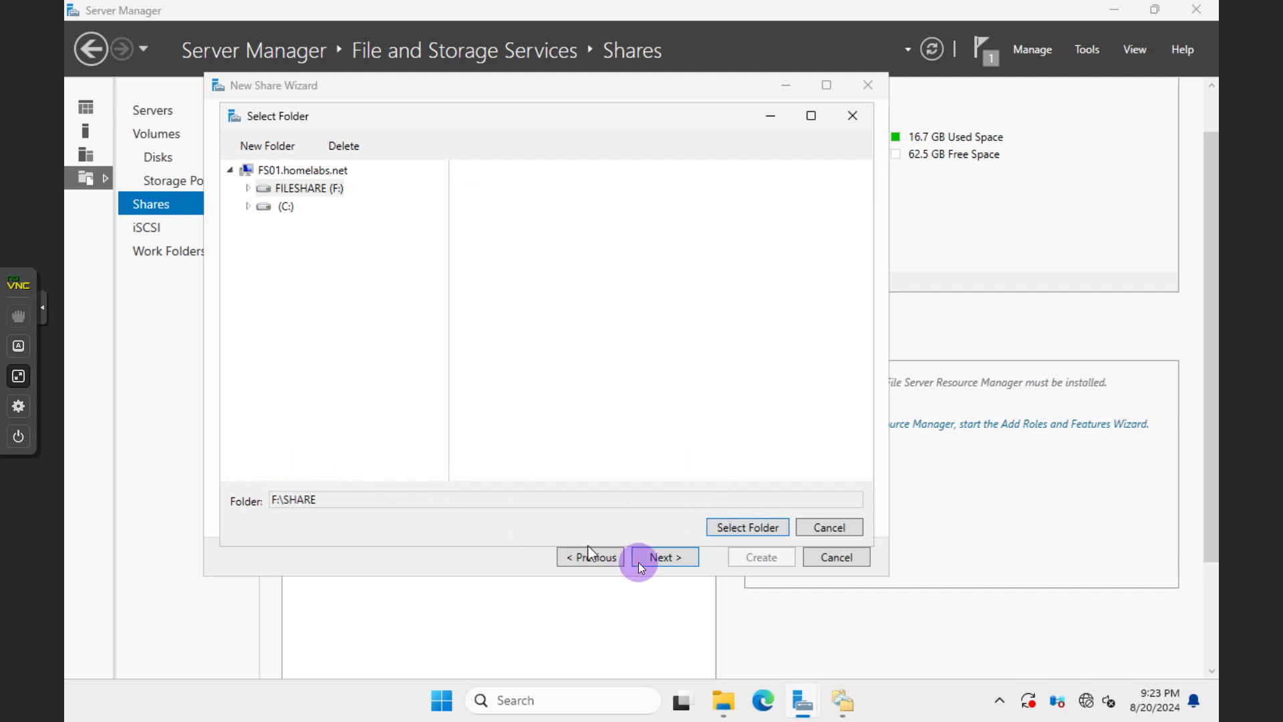
pyautogui.click(729, 527)
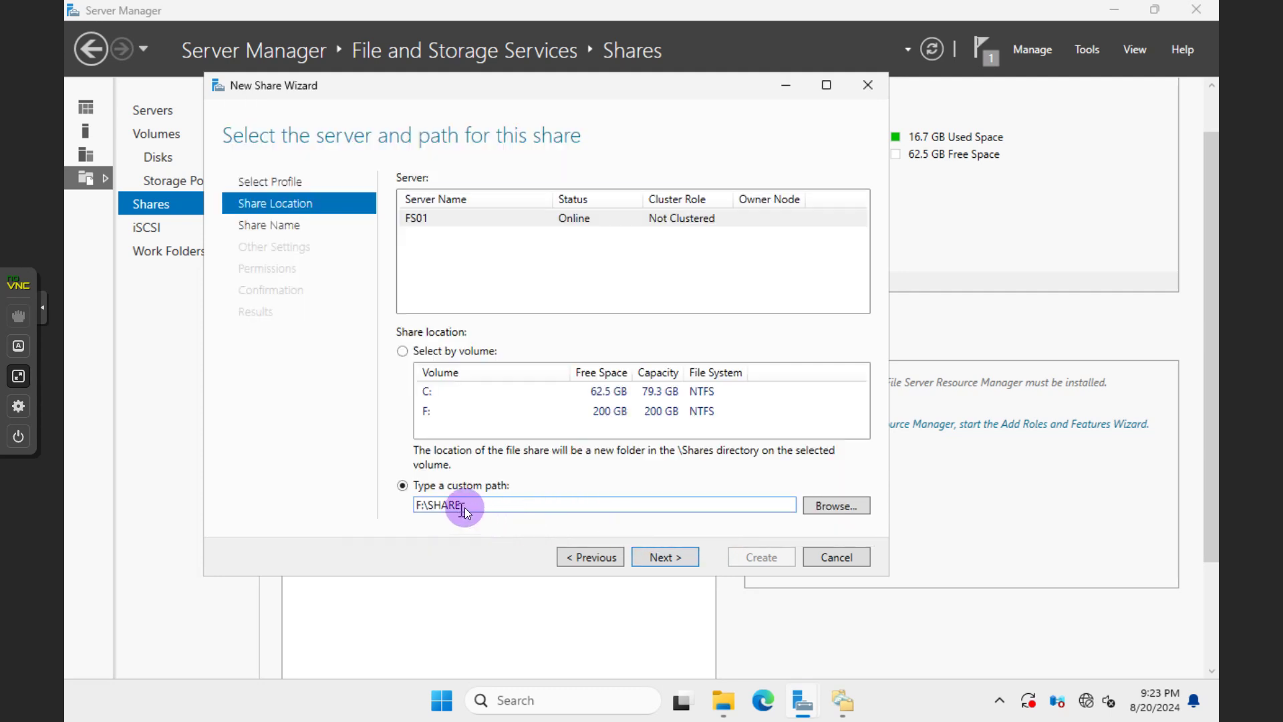
pyautogui.click(666, 558)
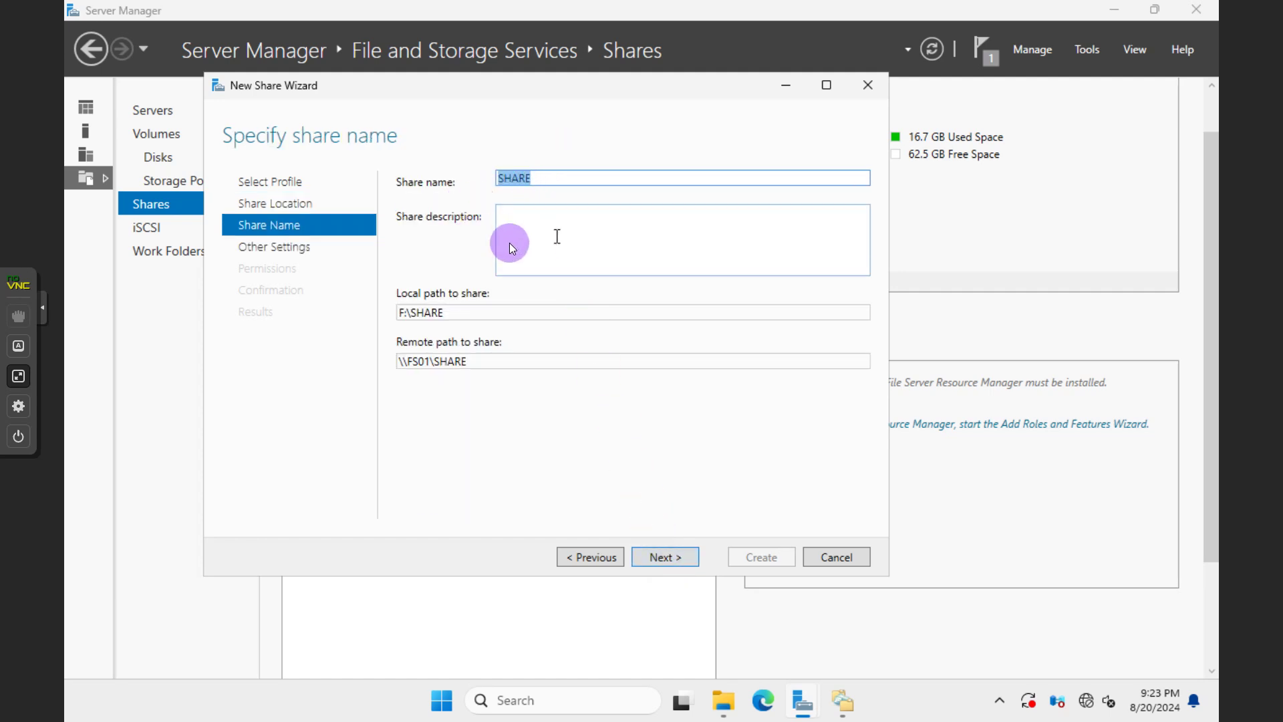
# Enable access-based enumeration, keep default permissions, and create the SHARE share
pyautogui.click(657, 557)
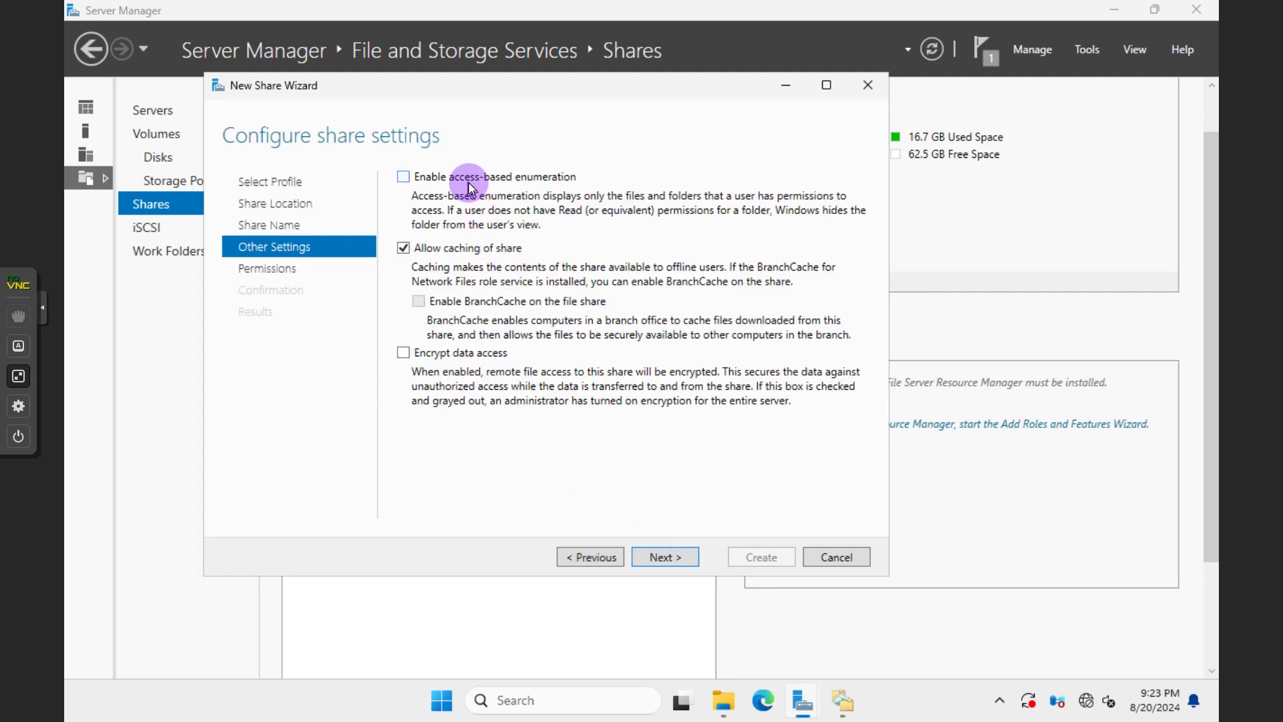
pyautogui.click(462, 177)
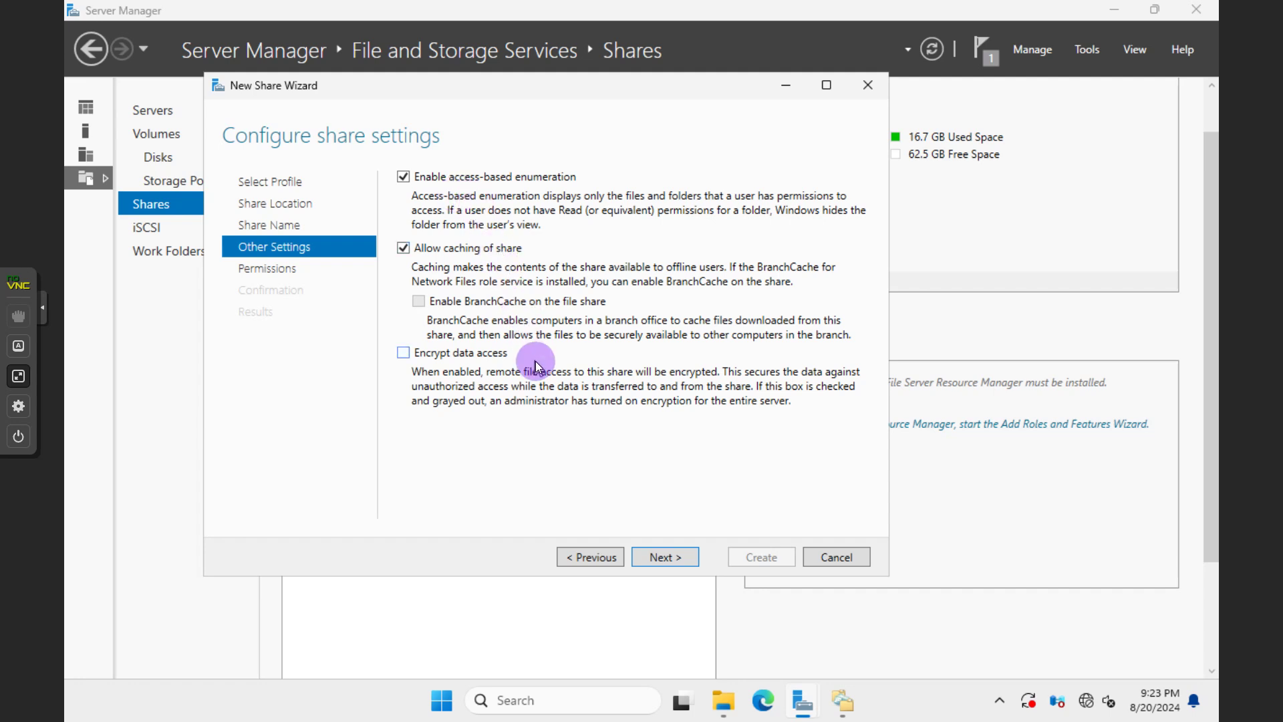
pyautogui.click(654, 555)
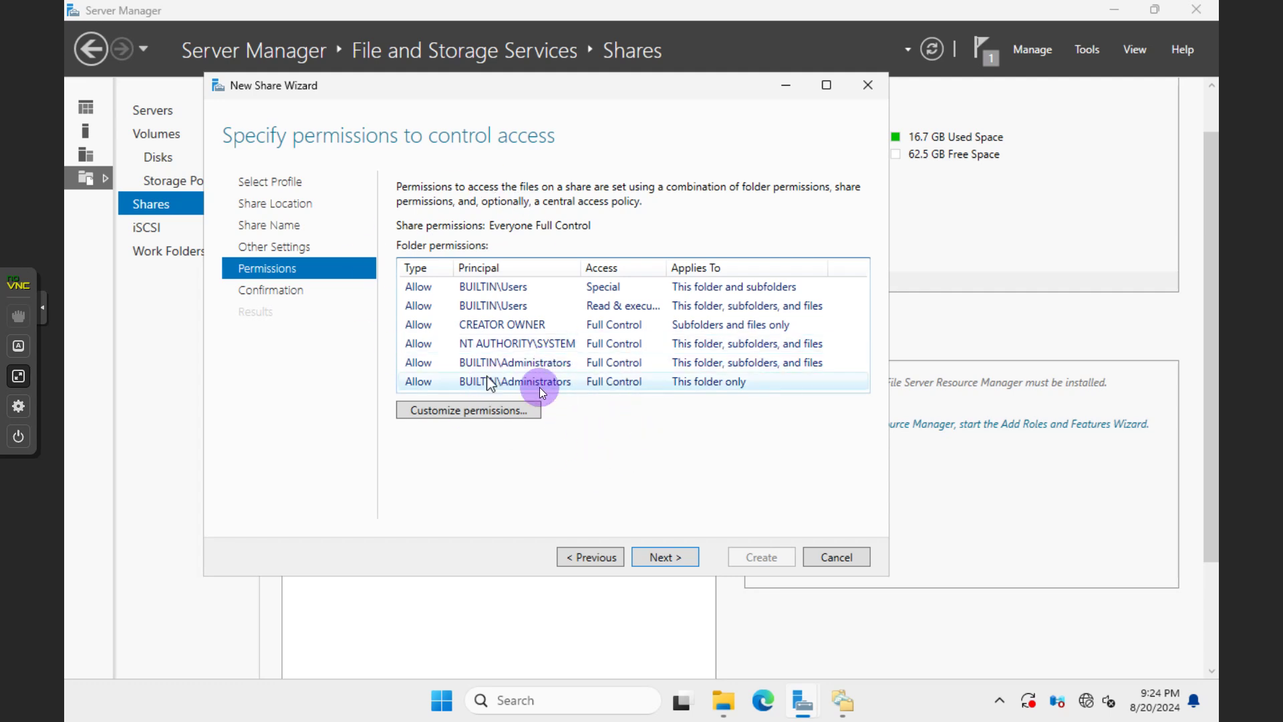
pyautogui.click(655, 559)
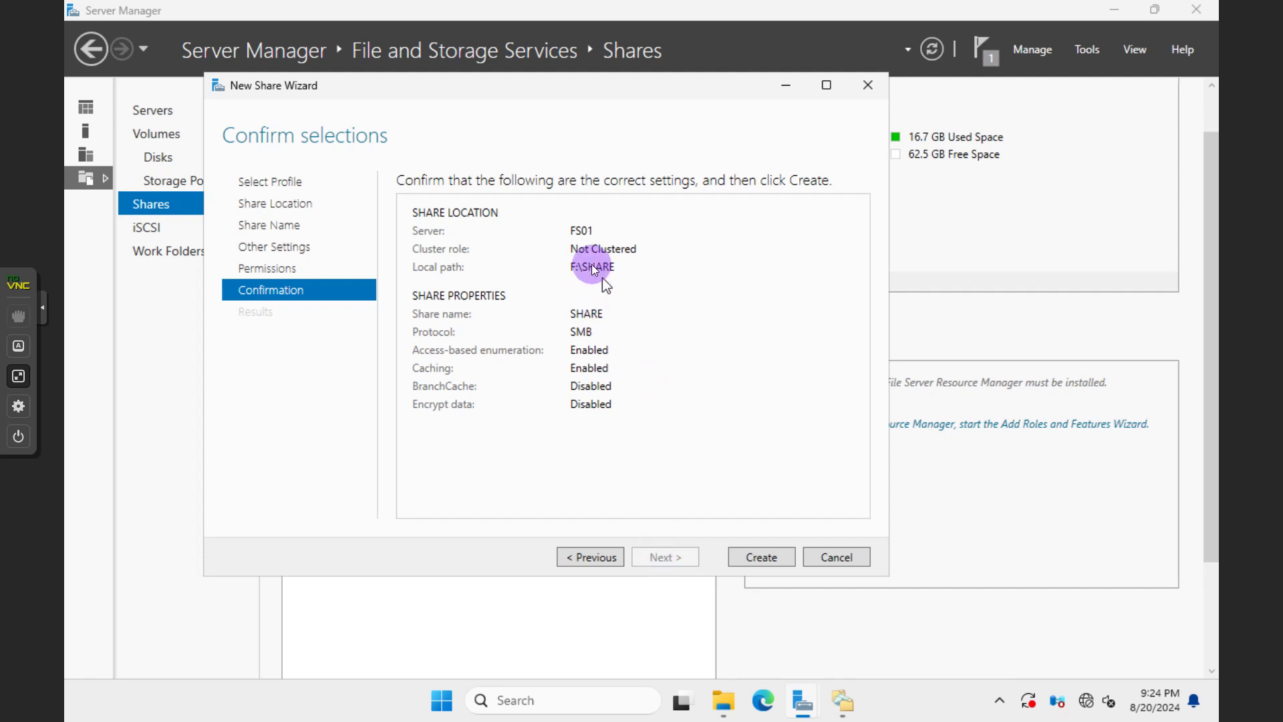
pyautogui.click(760, 560)
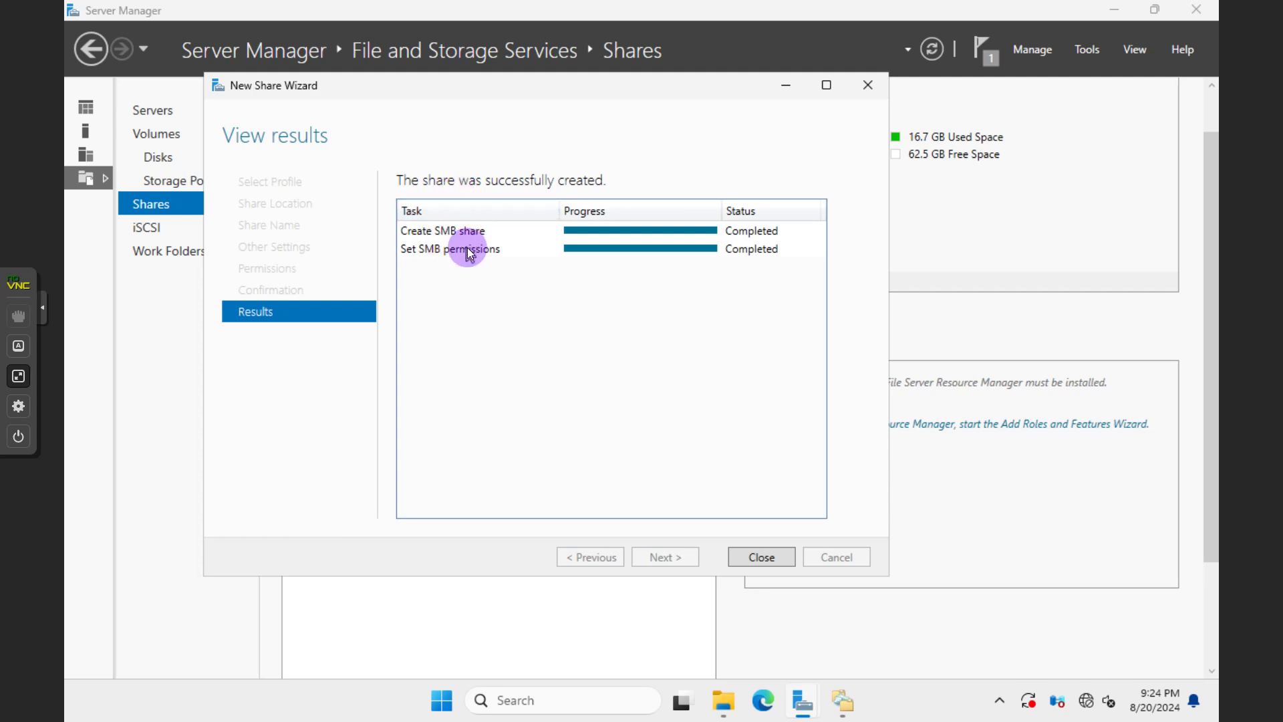
pyautogui.click(763, 558)
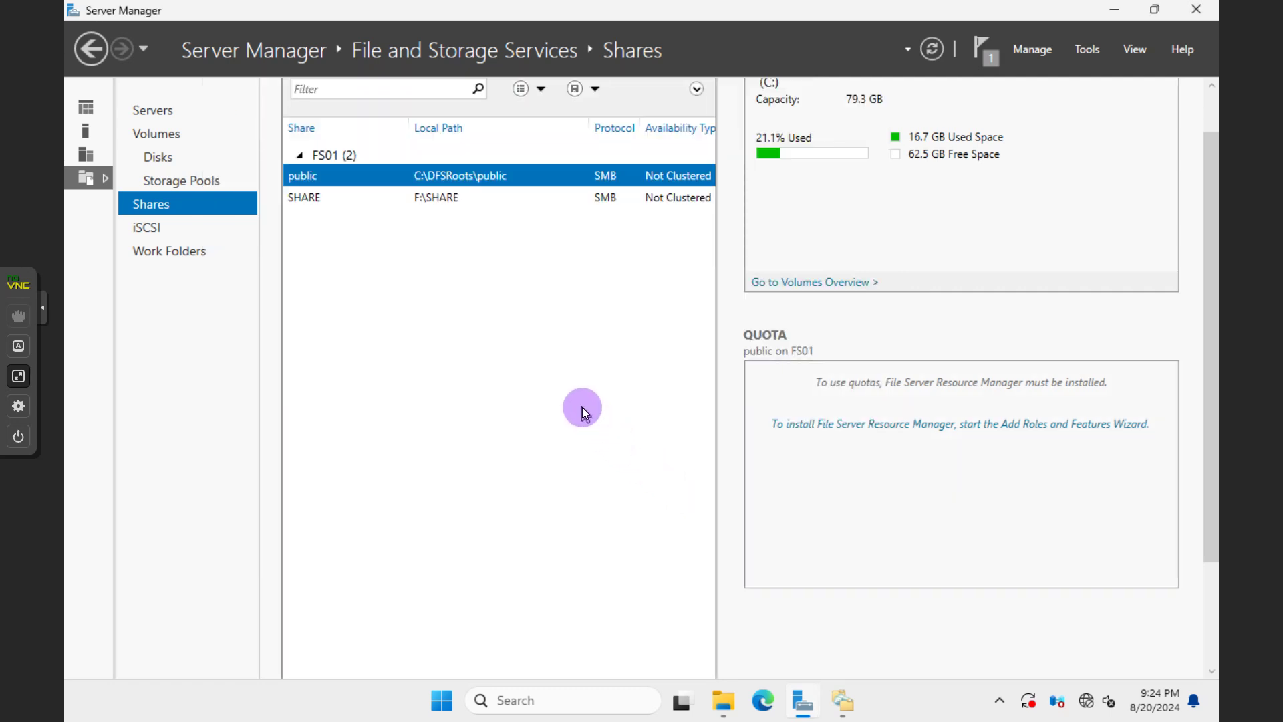
# Bring File Explorer forward and open the FILESHARE (F:) drive from This PC
pyautogui.click(723, 701)
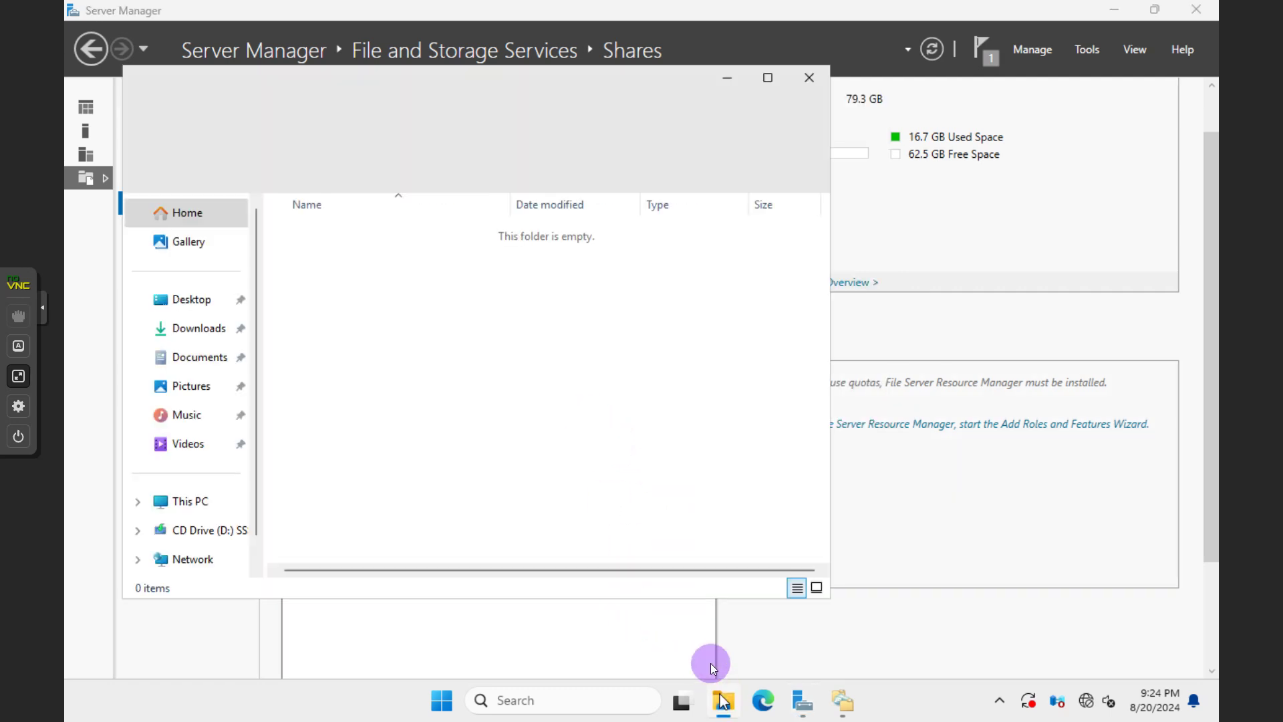
pyautogui.rightClick(414, 270)
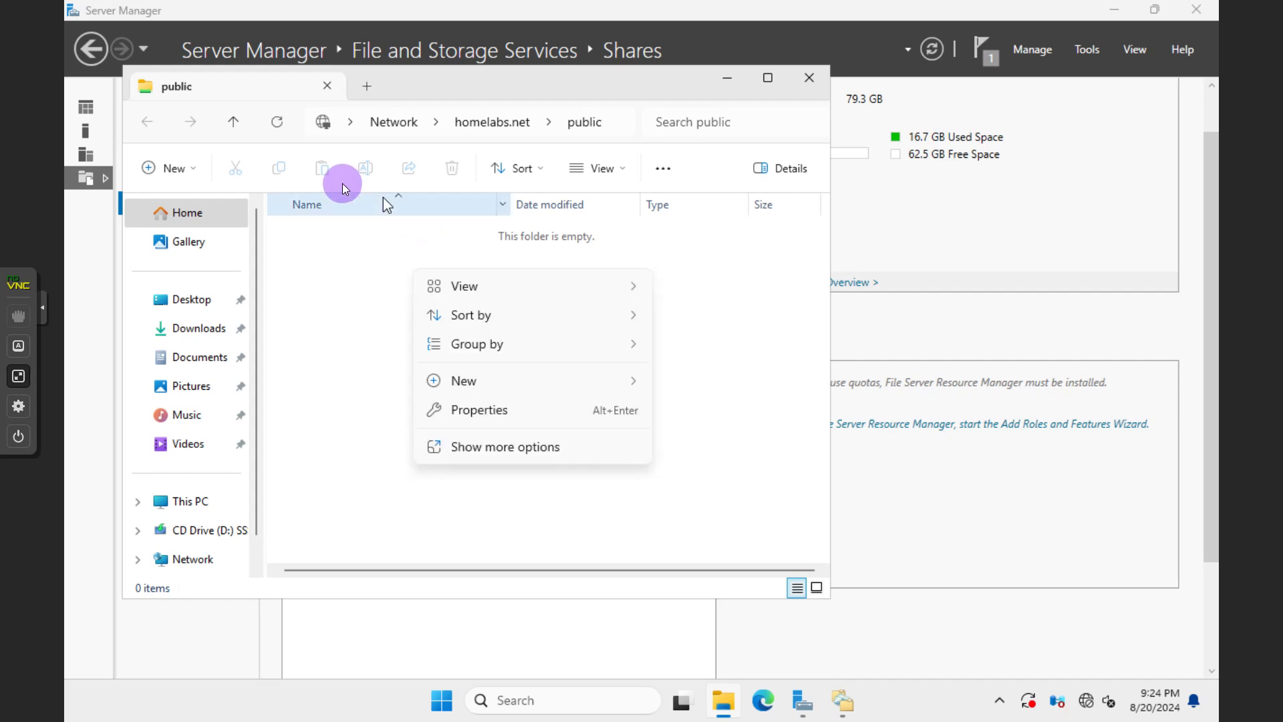
pyautogui.click(317, 305)
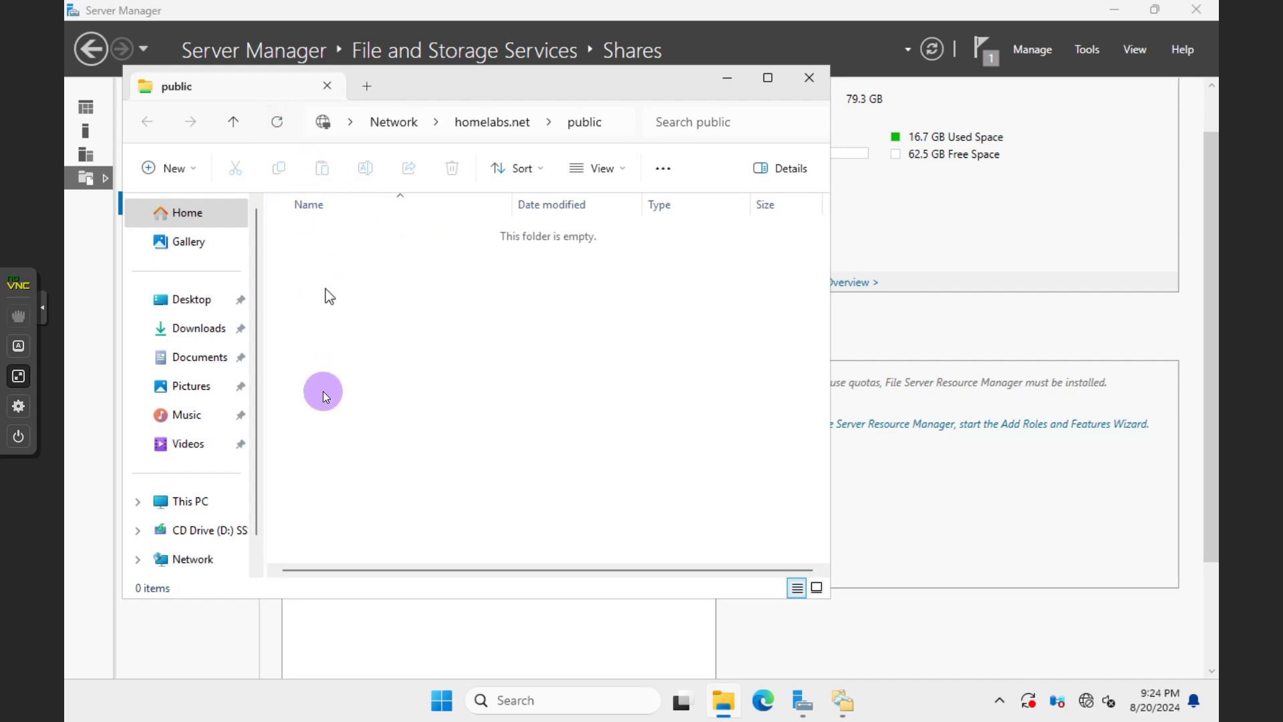
pyautogui.click(188, 504)
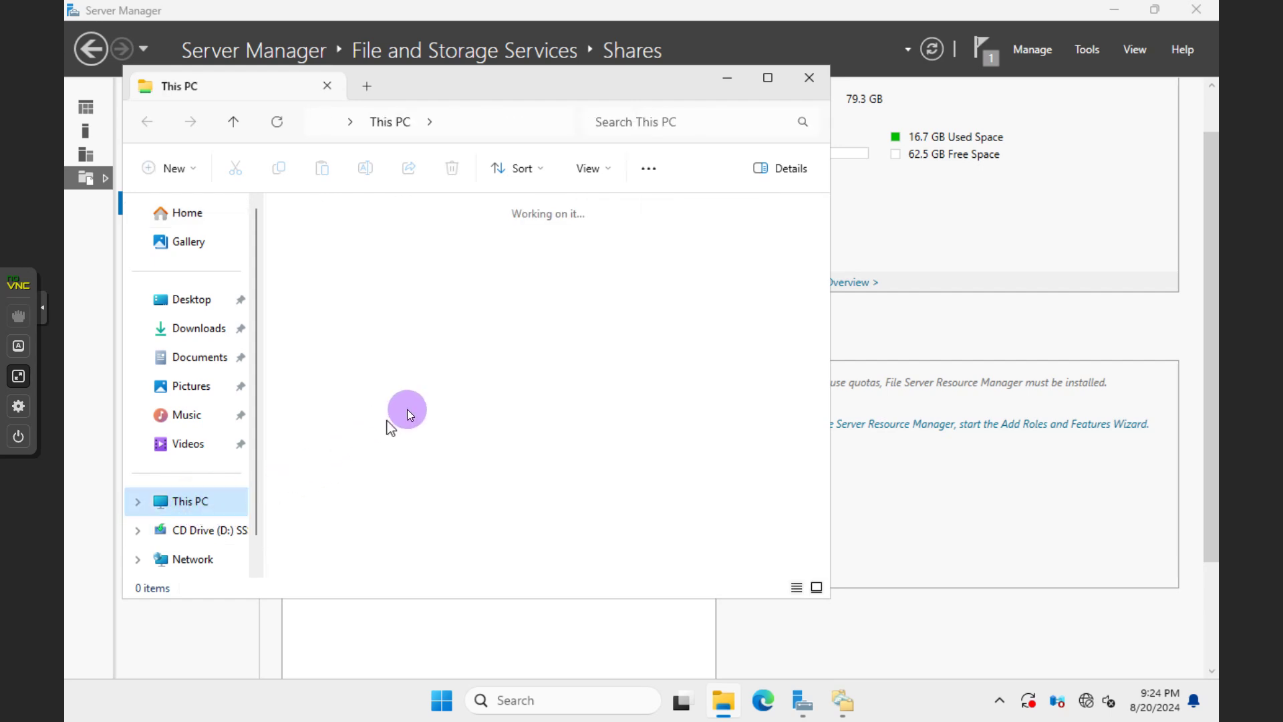
pyautogui.click(410, 316)
pyautogui.doubleClick(409, 314)
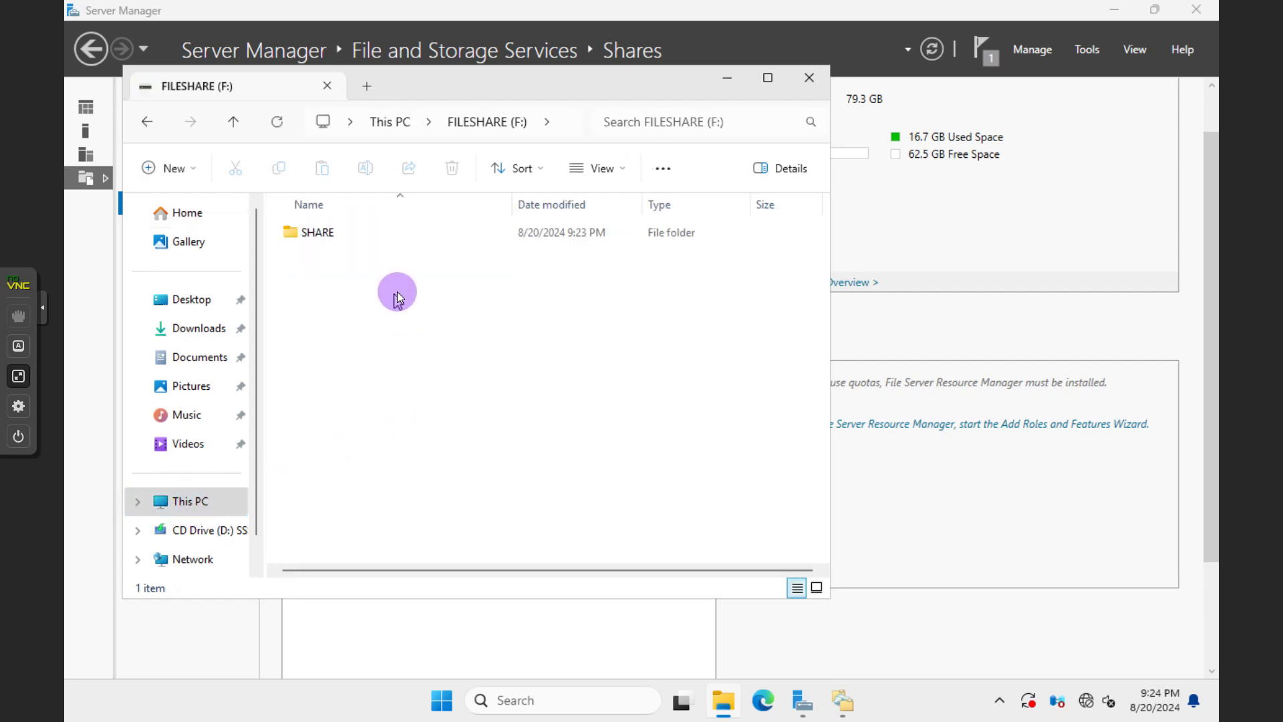
# Open the Properties of the SHARE folder
pyautogui.click(317, 242)
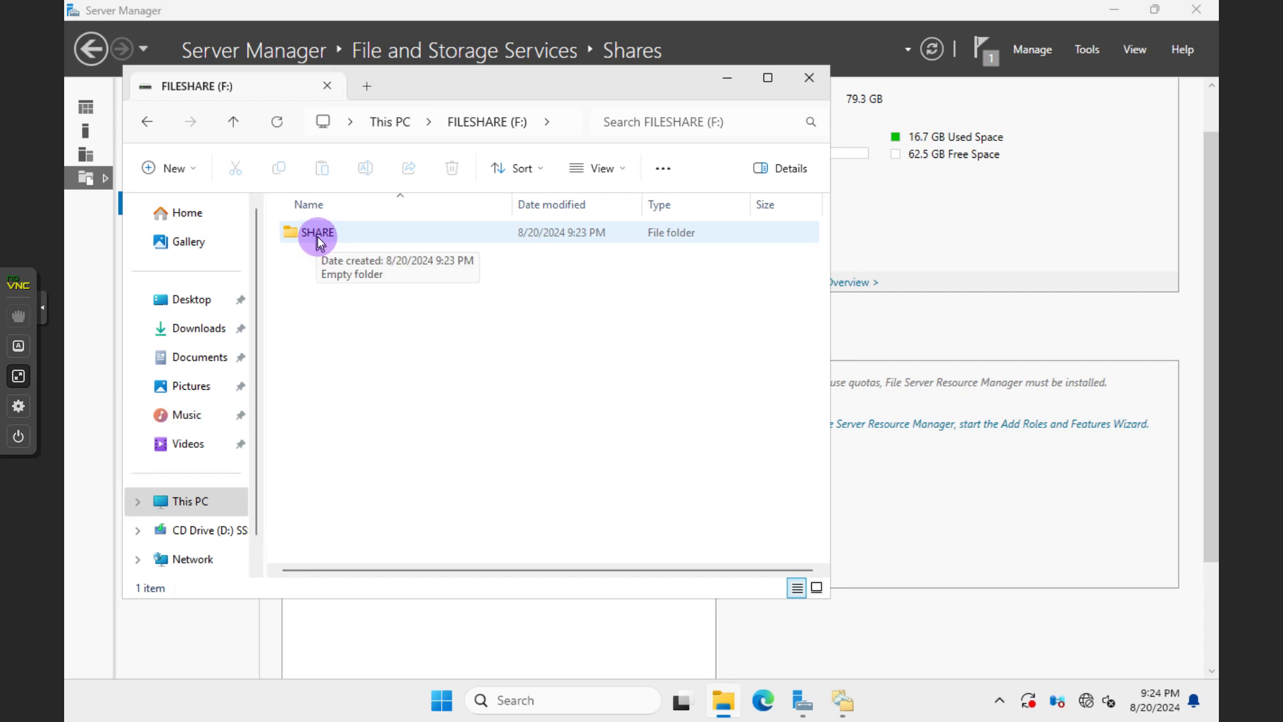
pyautogui.click(318, 242)
pyautogui.click(319, 242)
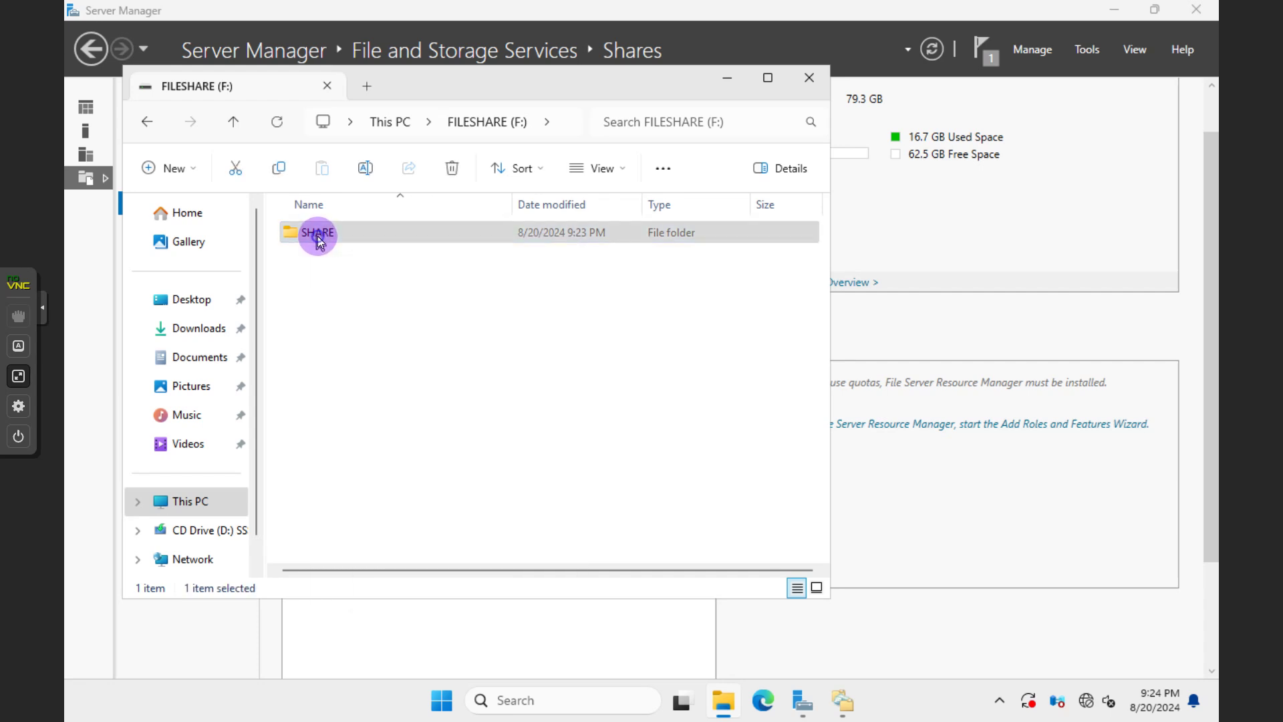
pyautogui.rightClick(318, 239)
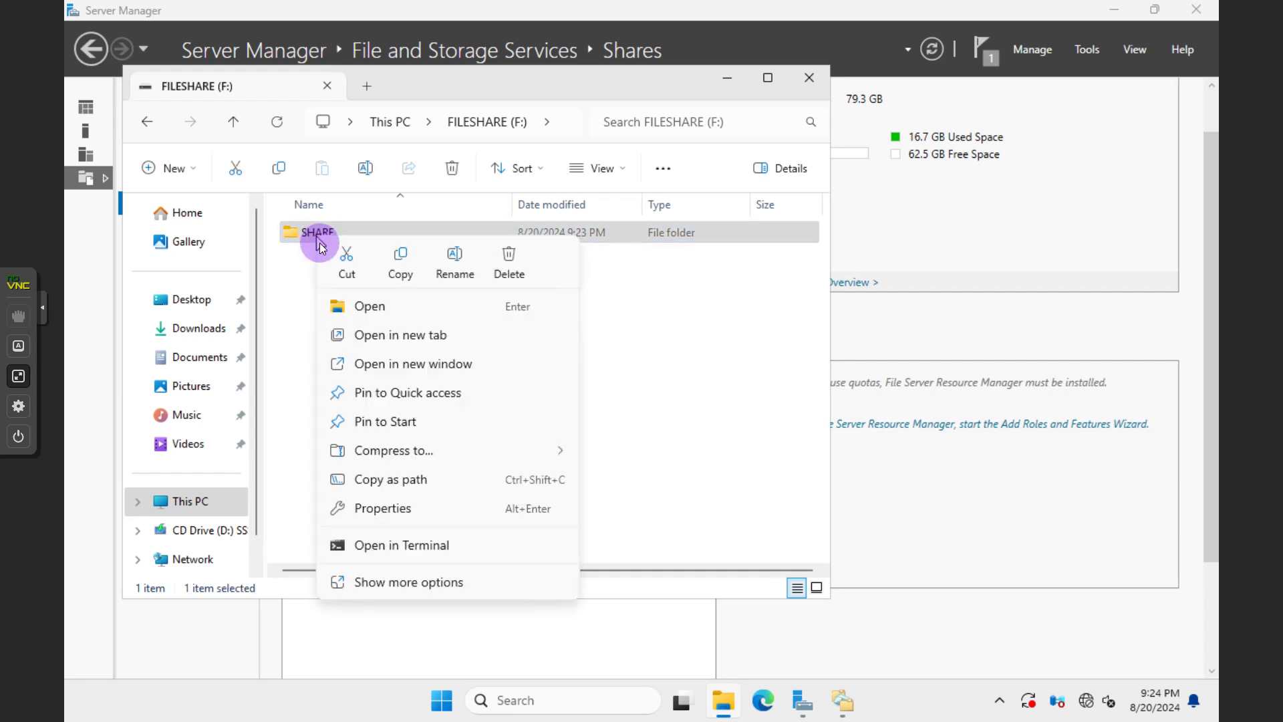
pyautogui.click(384, 509)
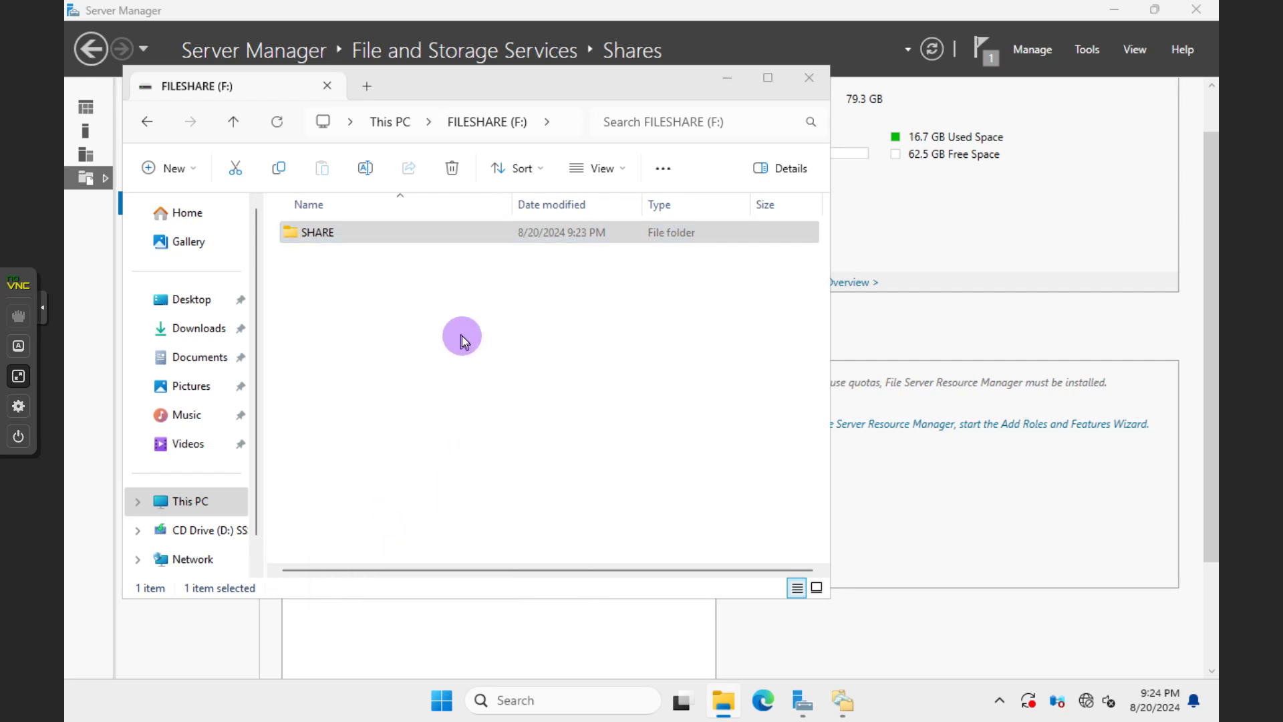
# Confirm Everyone has Full Control in SHARE's share permissions, close all dialogs unchanged, and minimize Explorer
pyautogui.click(411, 292)
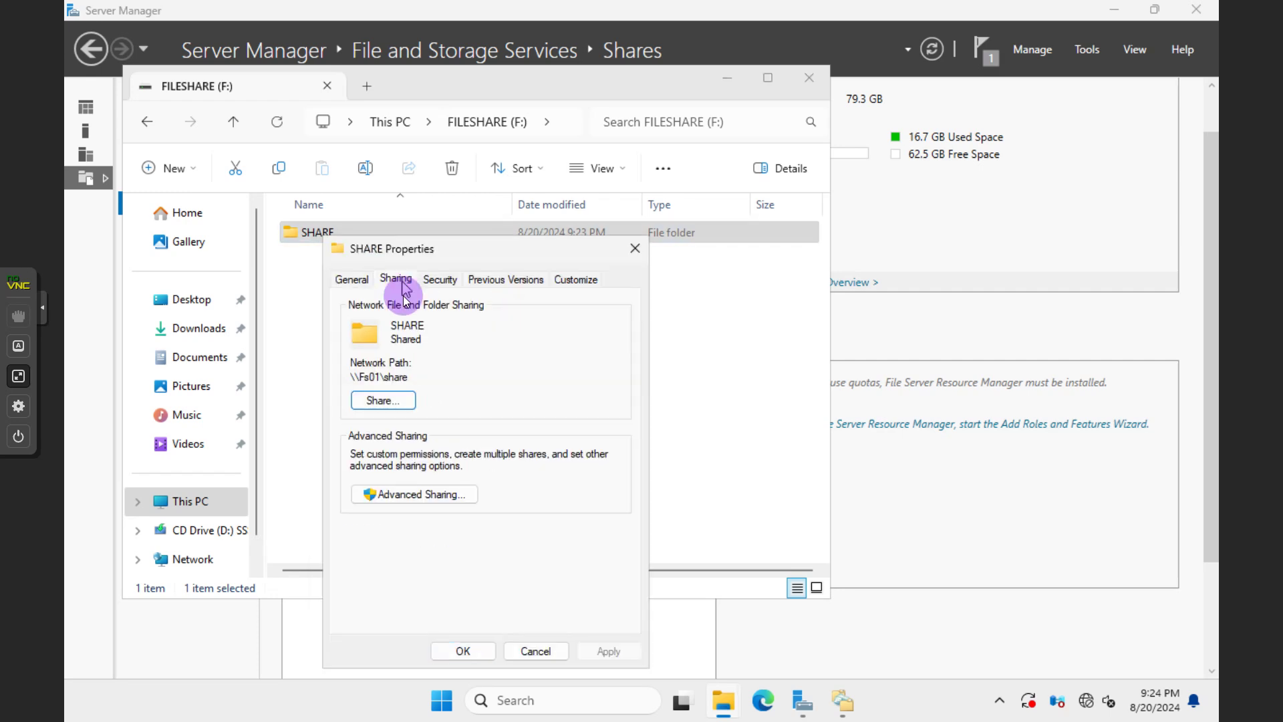
pyautogui.click(420, 500)
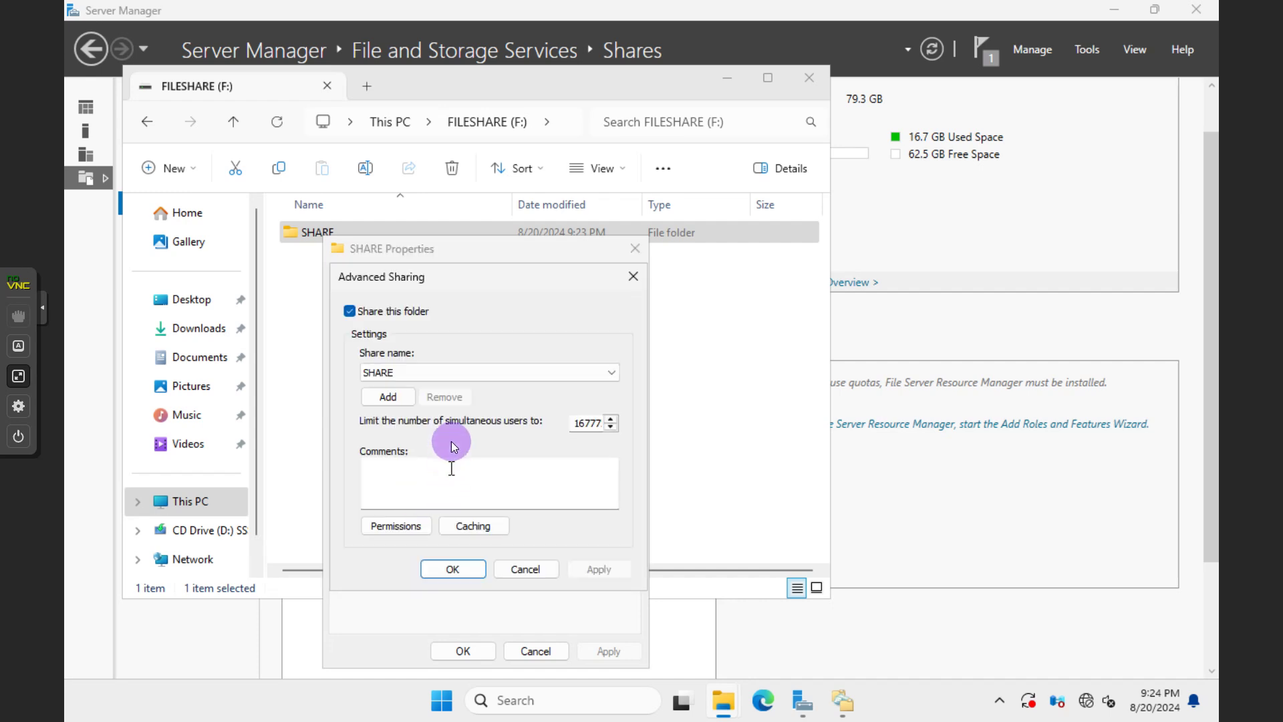
pyautogui.click(395, 527)
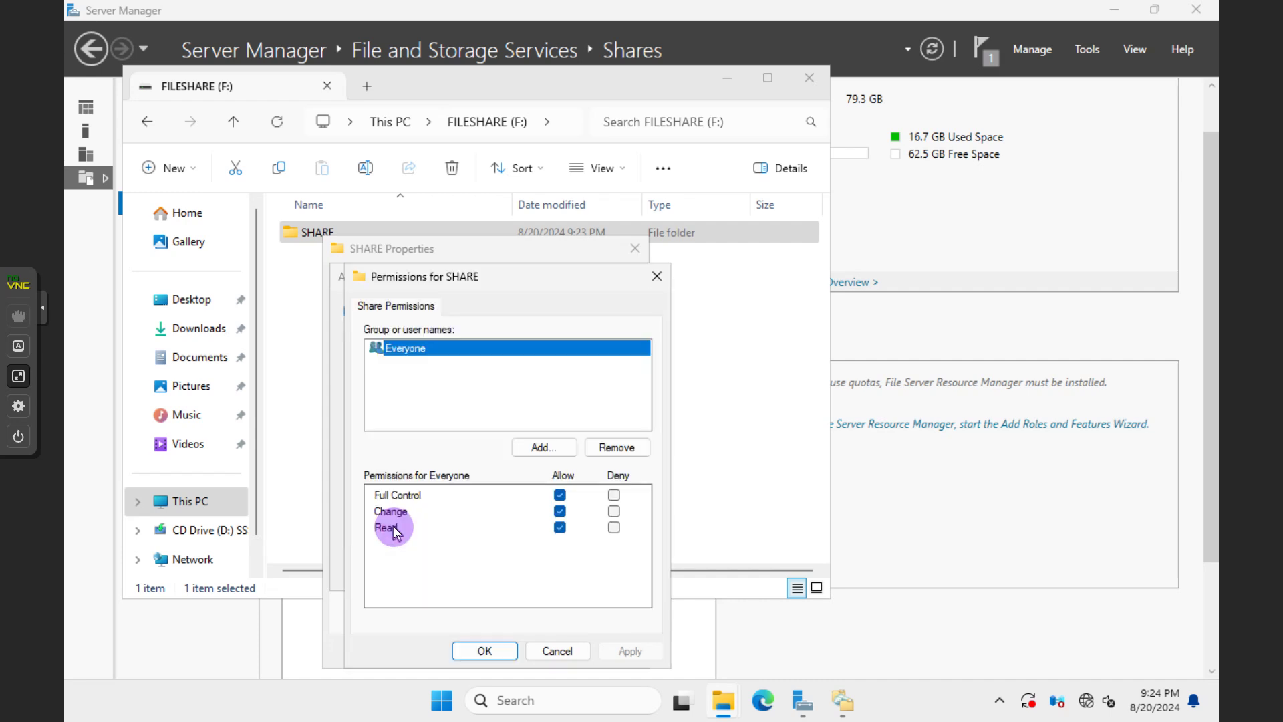
pyautogui.click(560, 495)
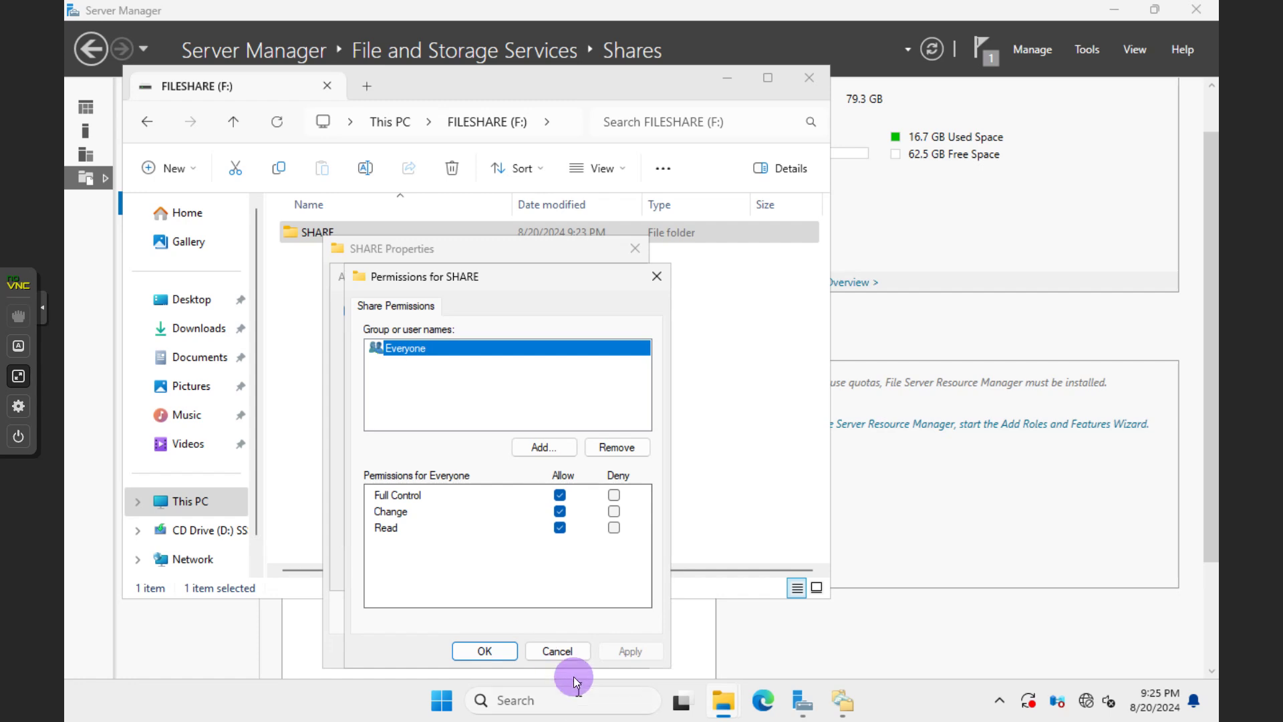
pyautogui.click(560, 651)
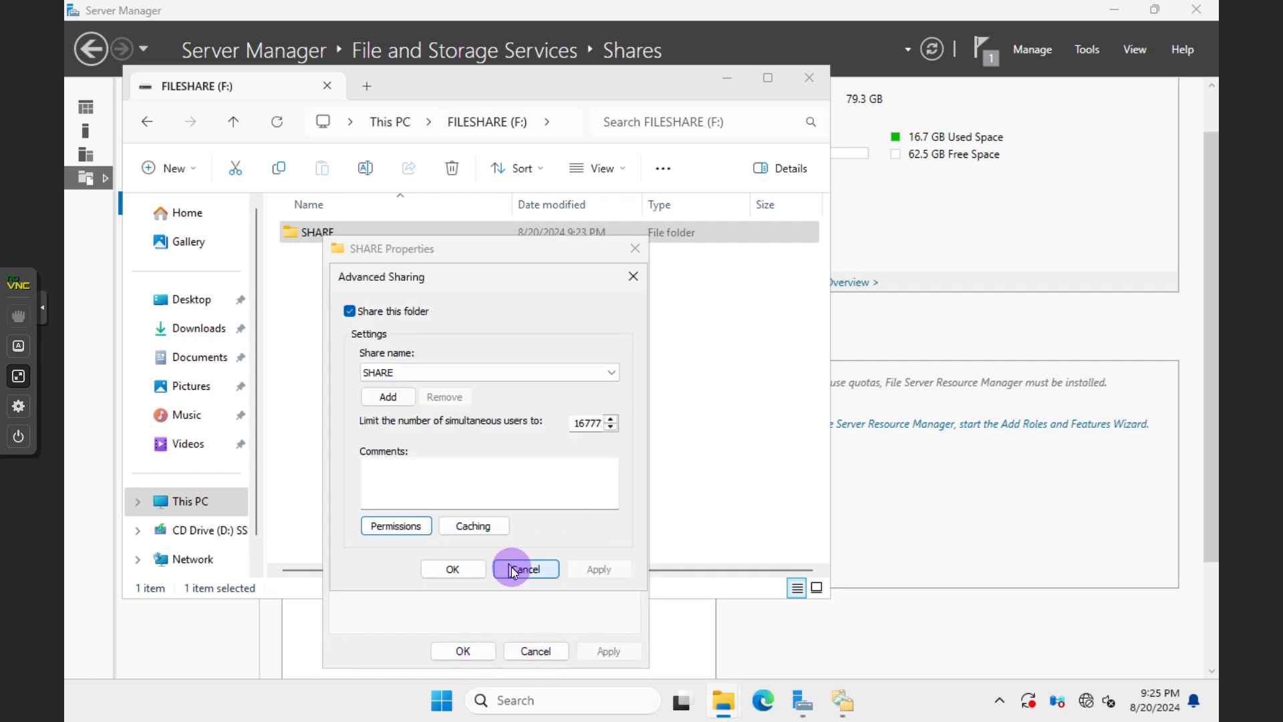
pyautogui.click(520, 568)
pyautogui.click(481, 652)
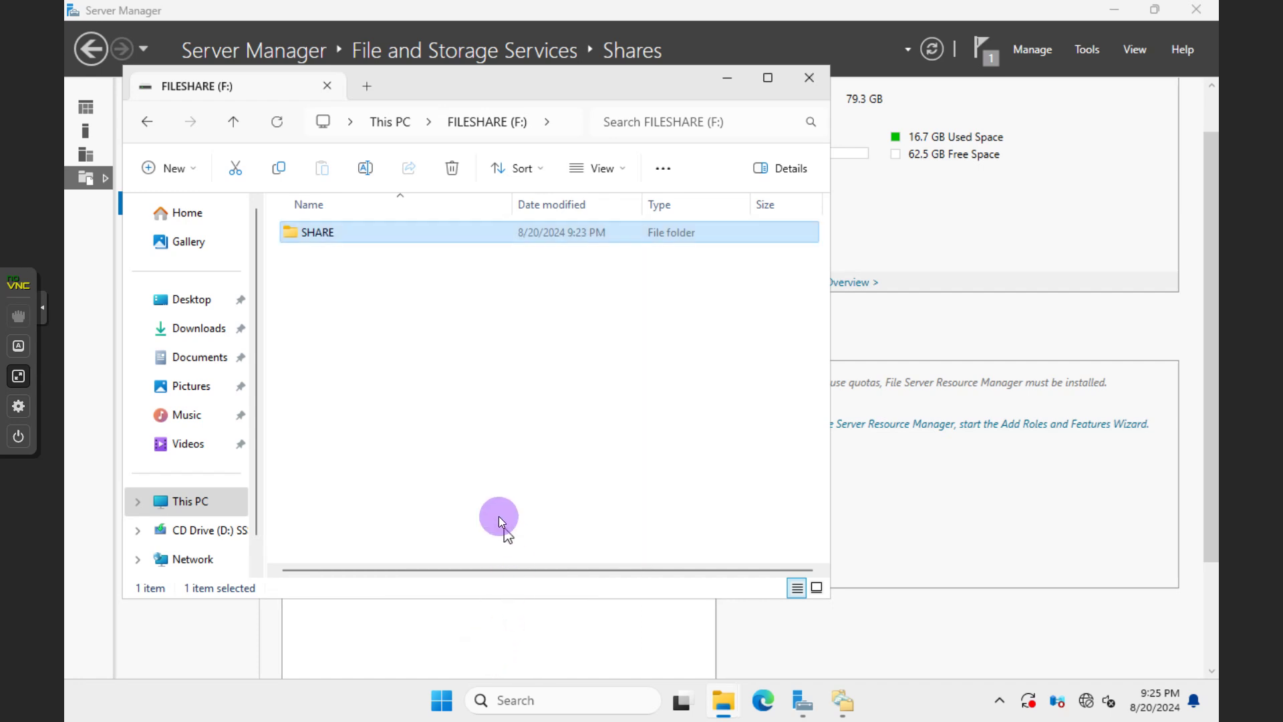
pyautogui.click(730, 78)
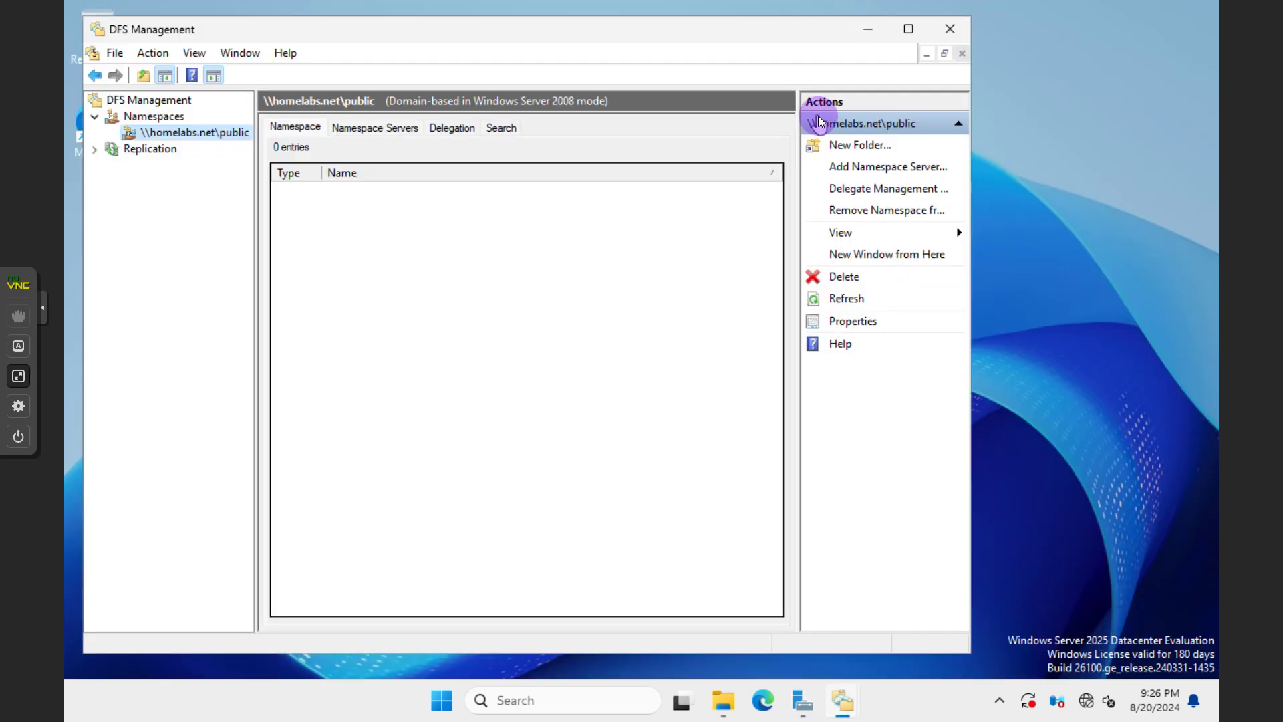
# Start a new namespace folder under \\homelabs.net\public in DFS Management
pyautogui.click(532, 501)
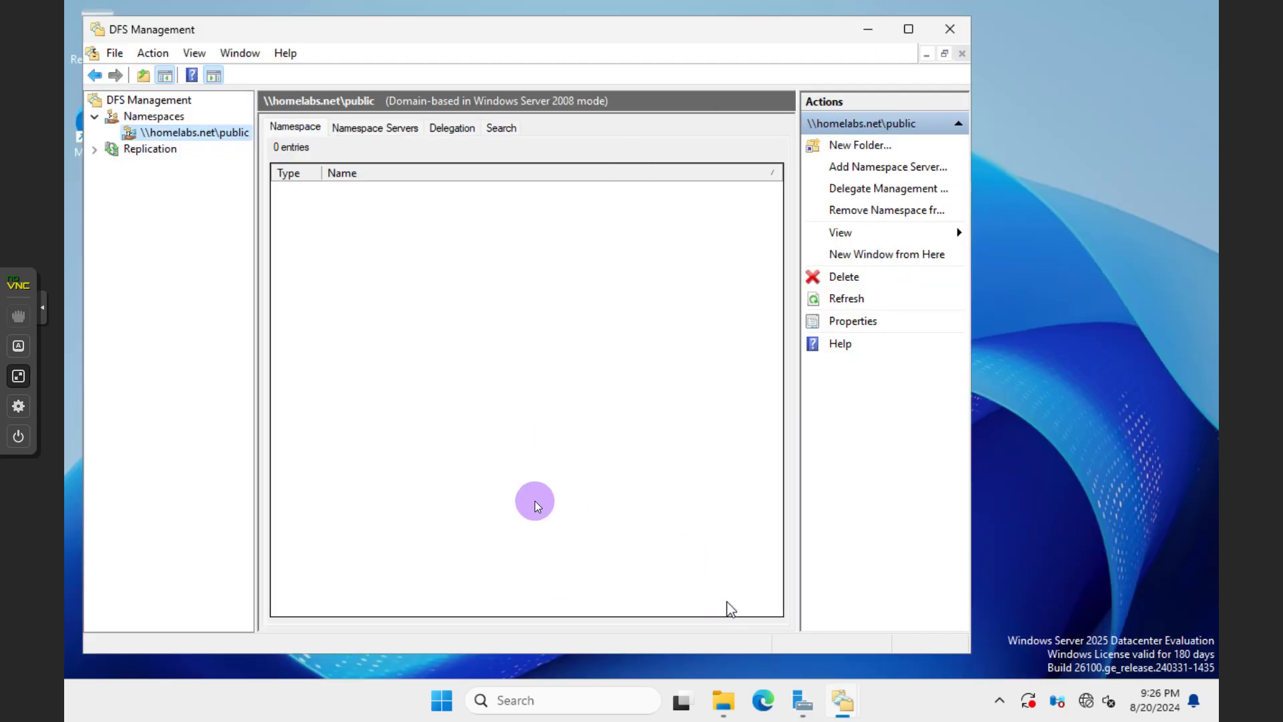
pyautogui.click(770, 367)
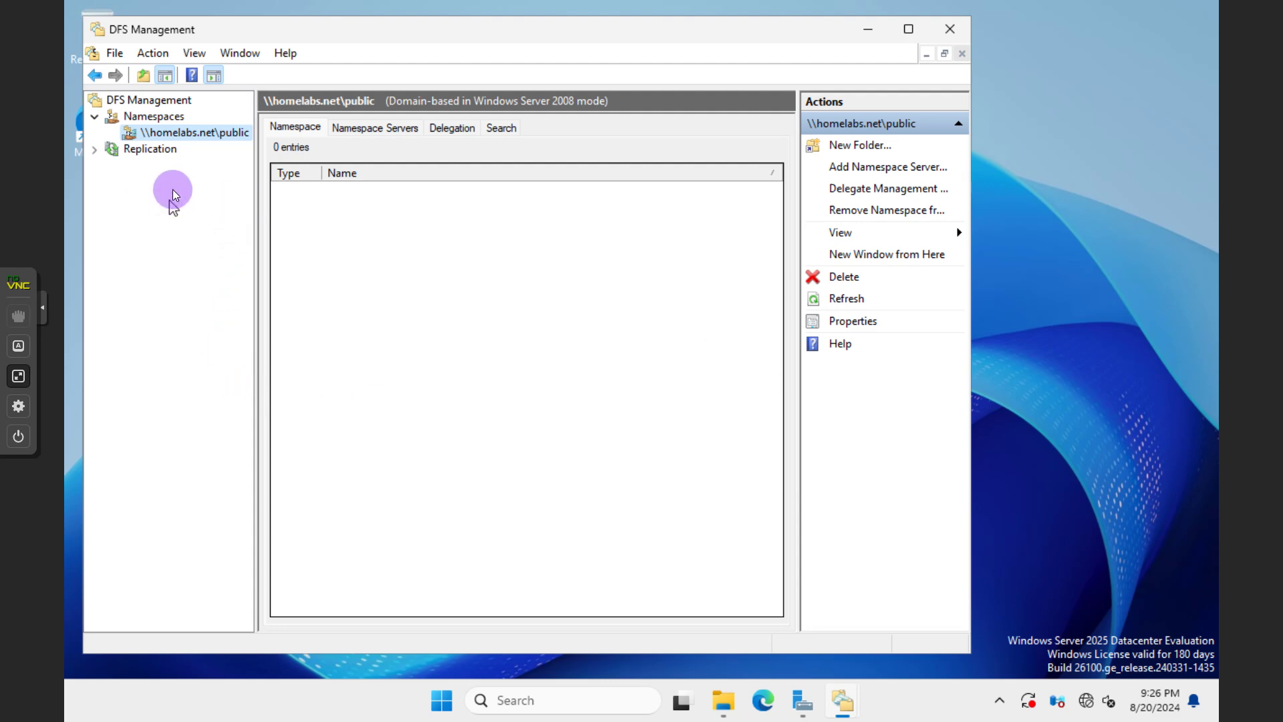
pyautogui.moveTo(255, 192); pyautogui.dragTo(302, 200)
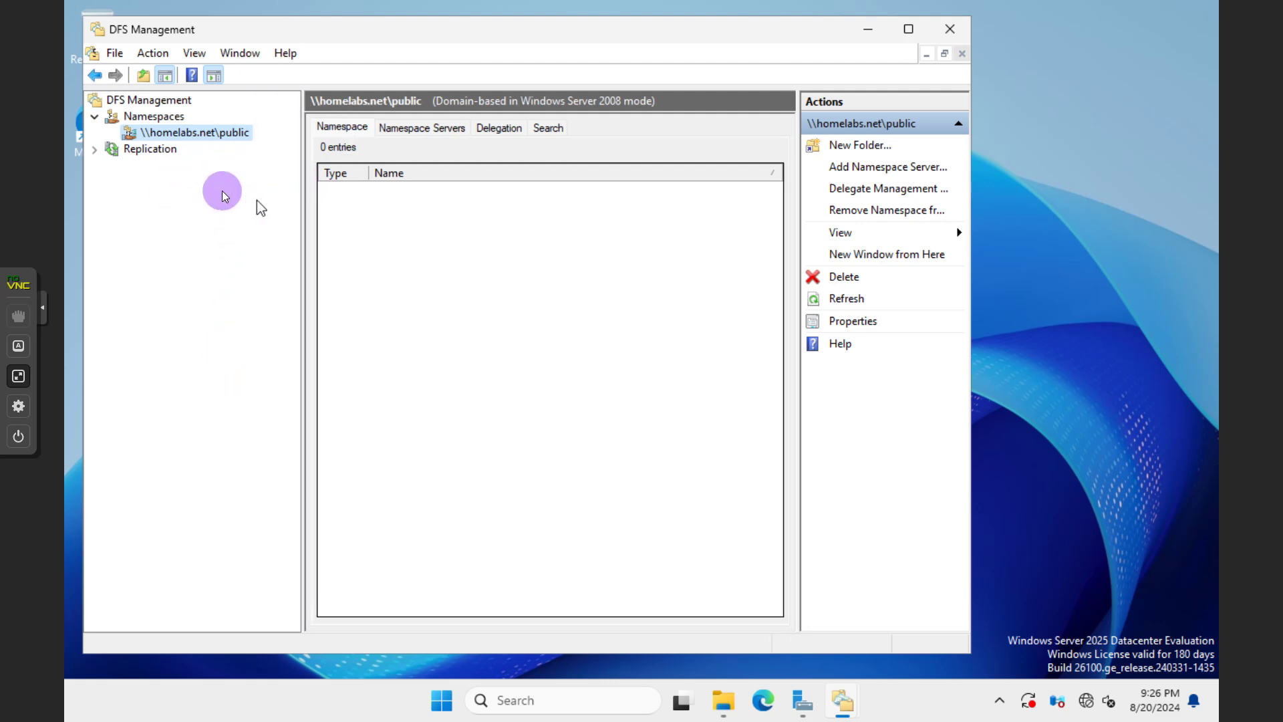
pyautogui.rightClick(151, 133)
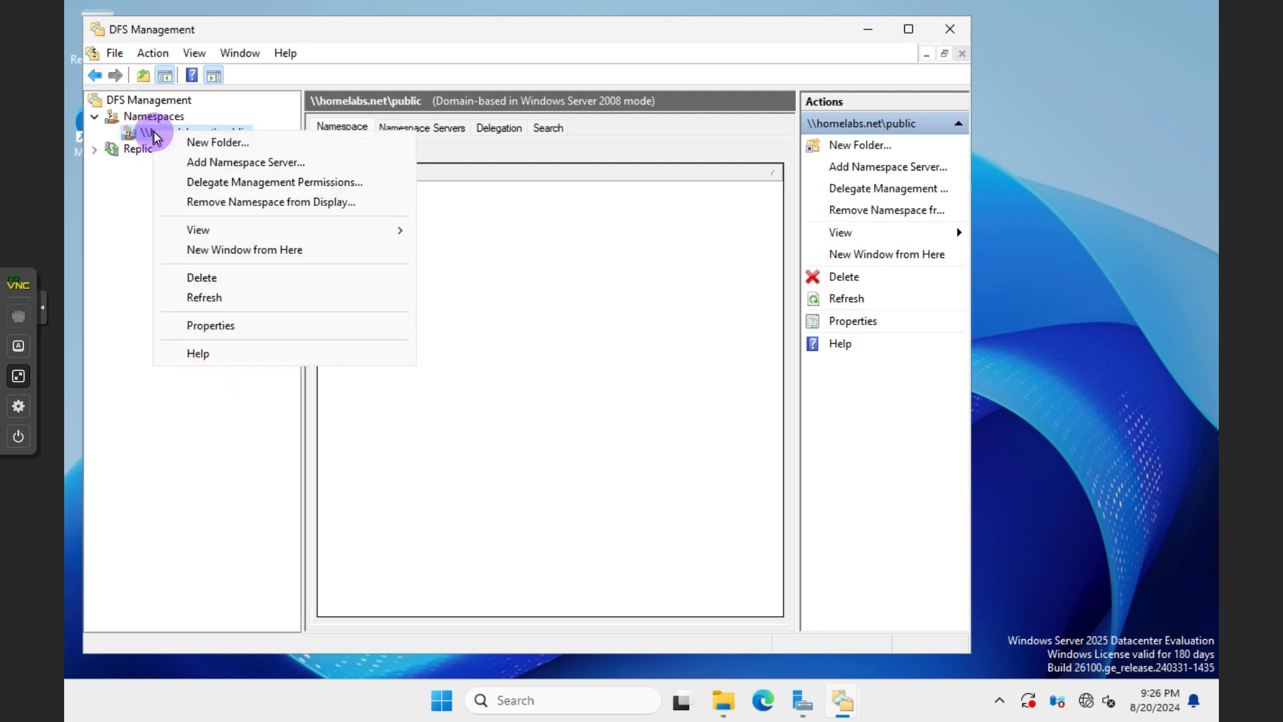
pyautogui.click(219, 140)
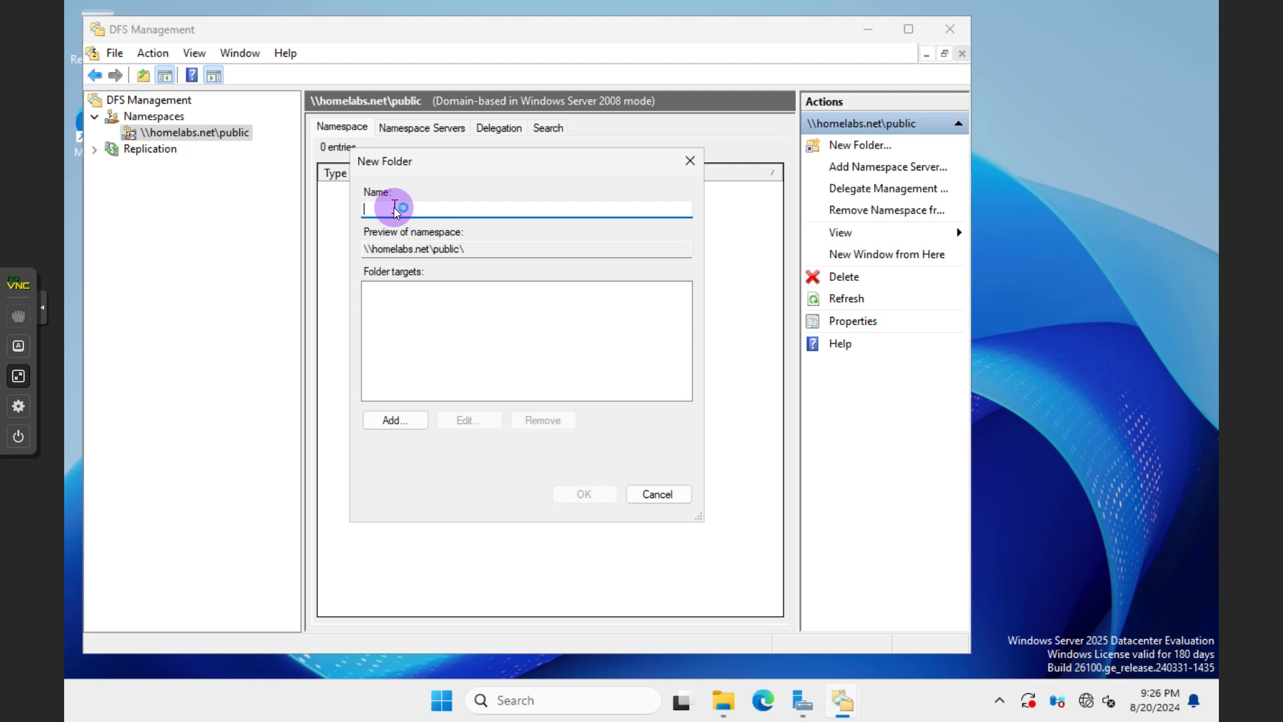
# Add \\FS01\SHARE as the folder target and name the new folder Share
pyautogui.click(392, 421)
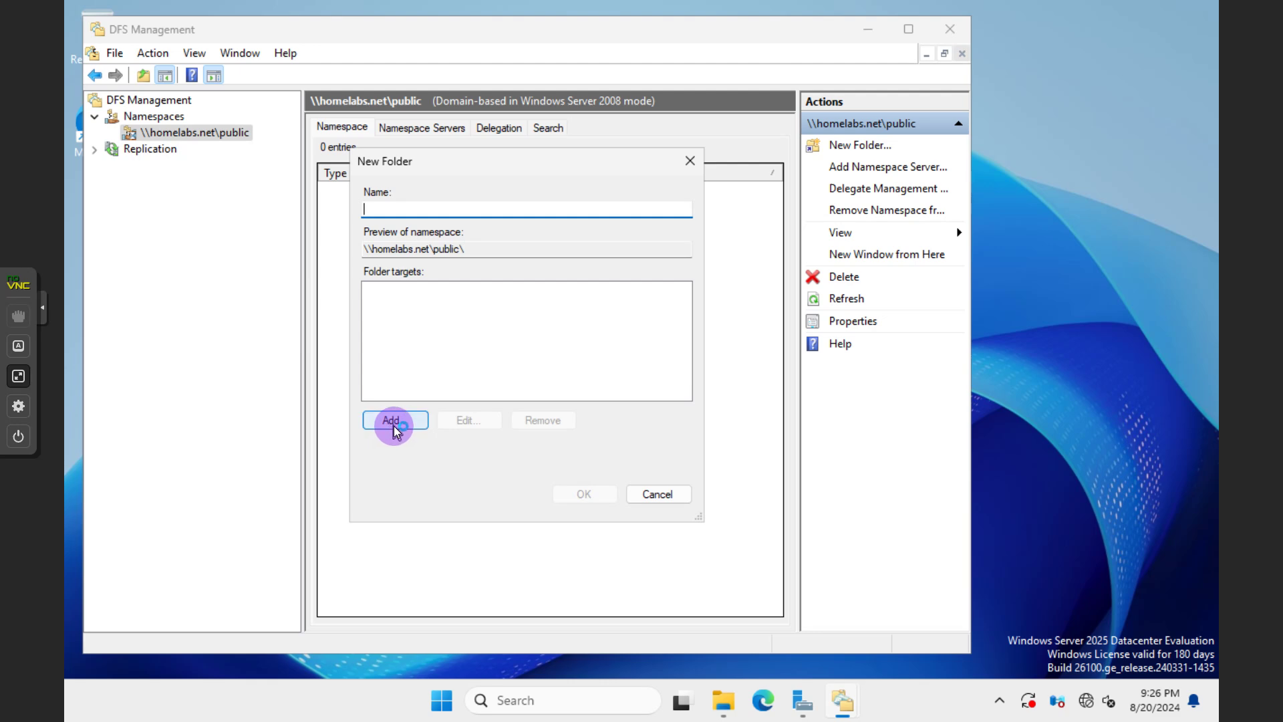
pyautogui.click(664, 342)
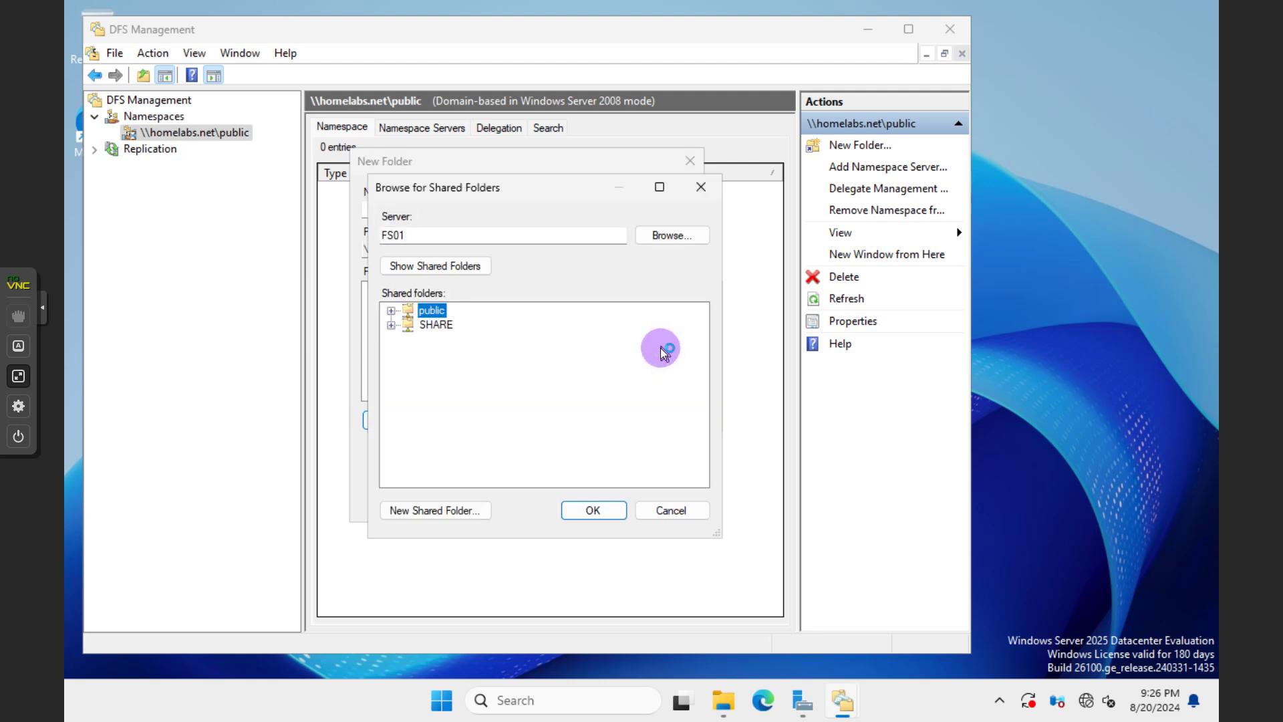
pyautogui.click(429, 326)
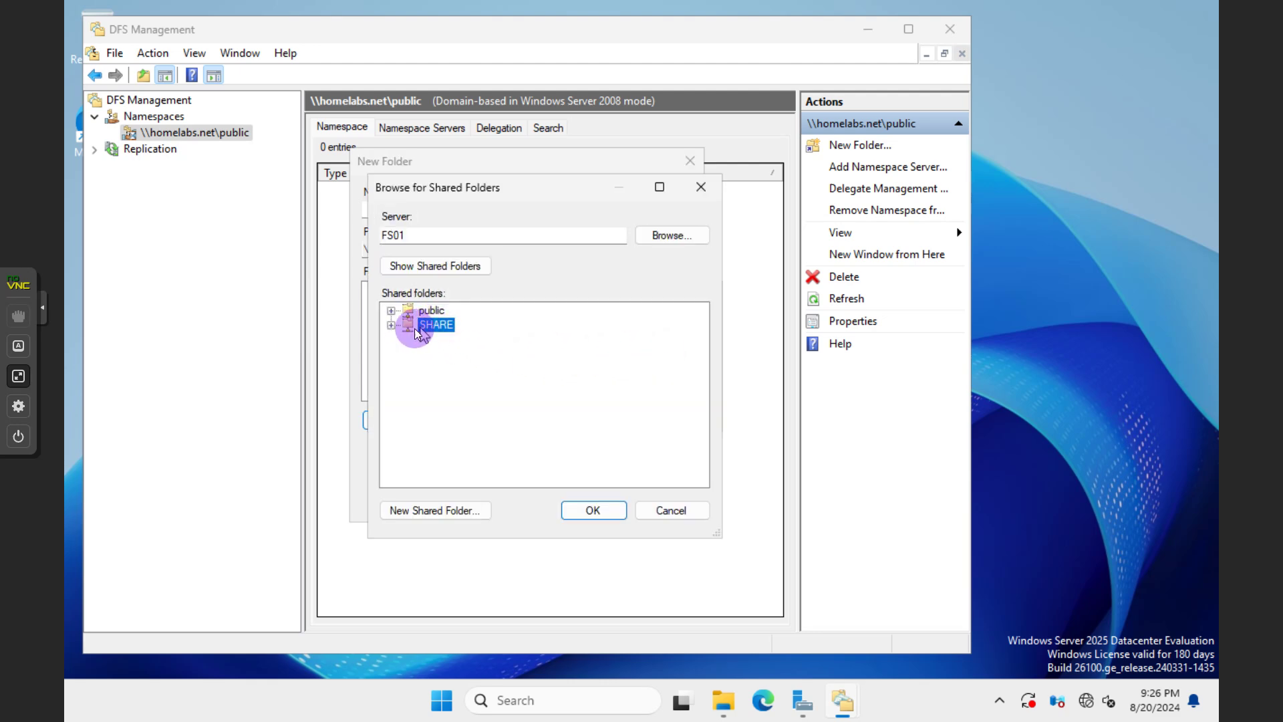
pyautogui.click(392, 326)
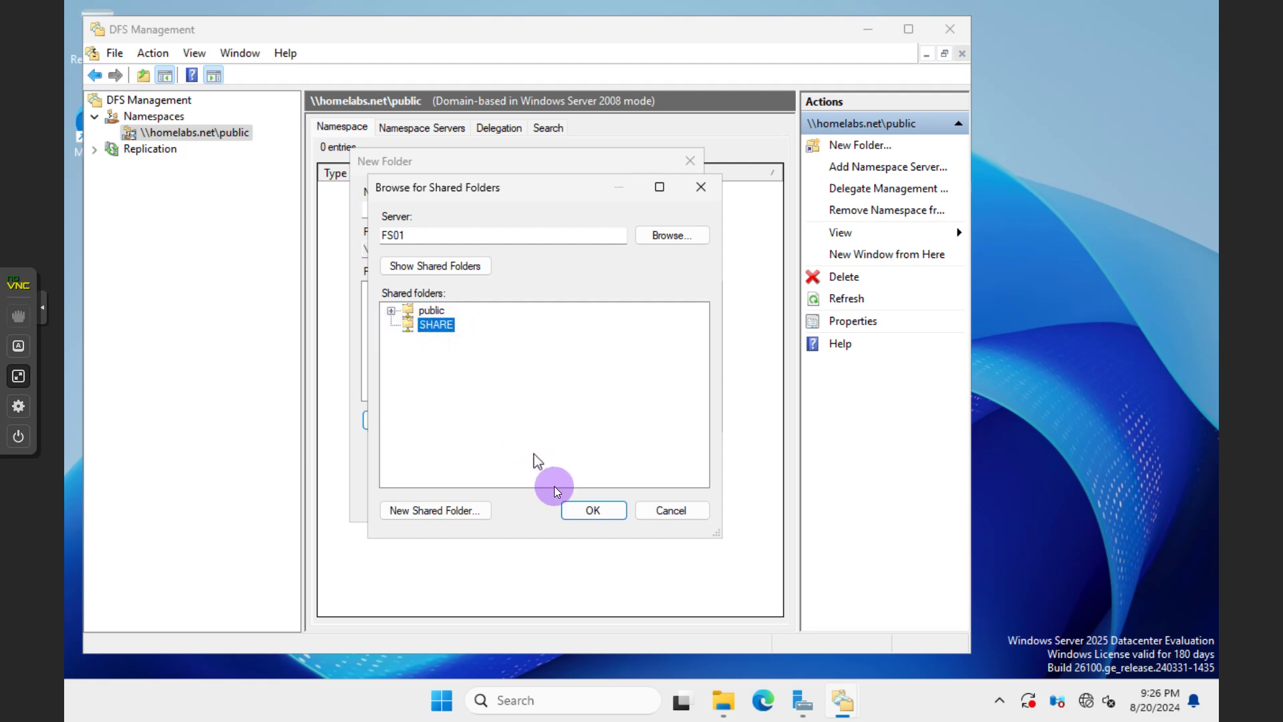
pyautogui.click(598, 510)
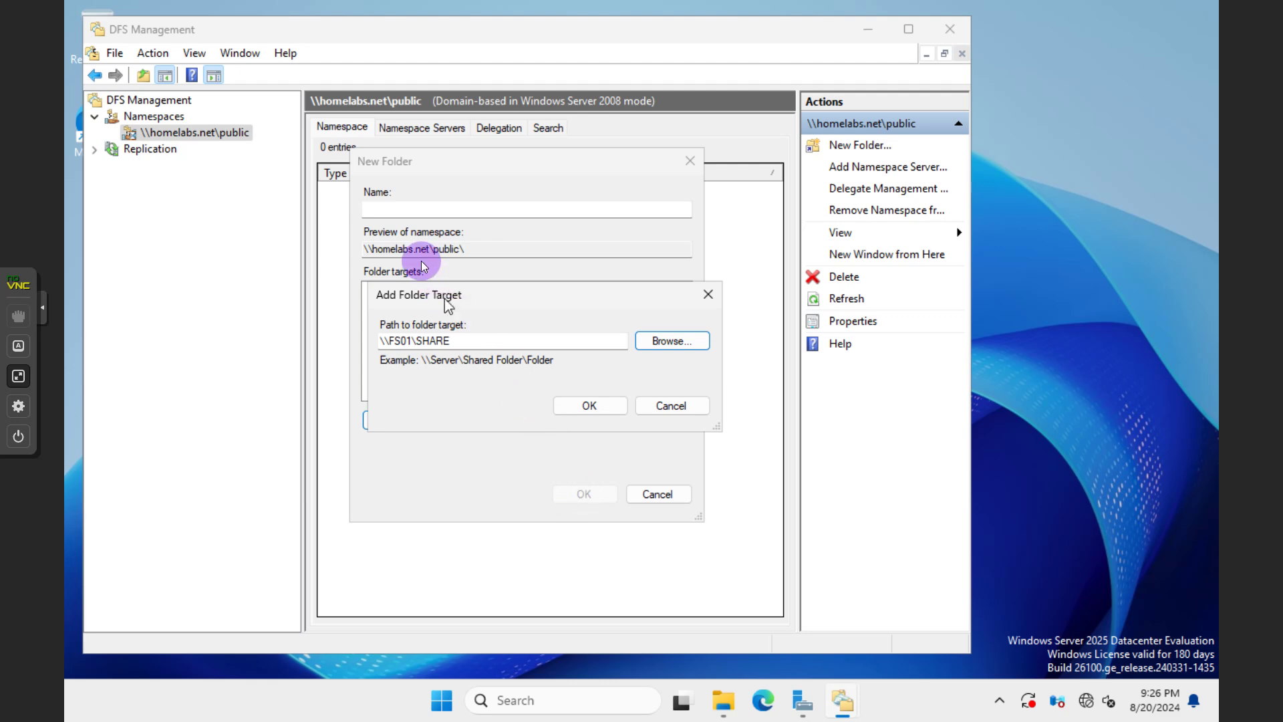
pyautogui.click(404, 209)
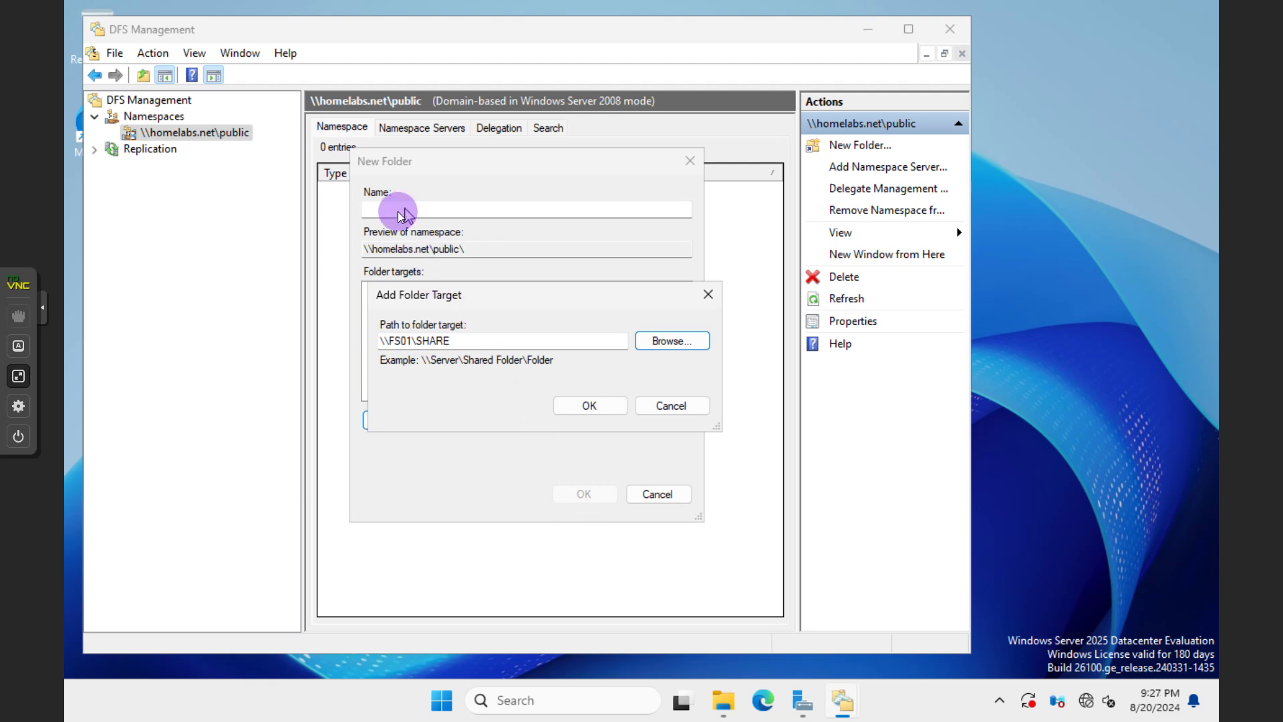
pyautogui.click(576, 405)
pyautogui.click(408, 211)
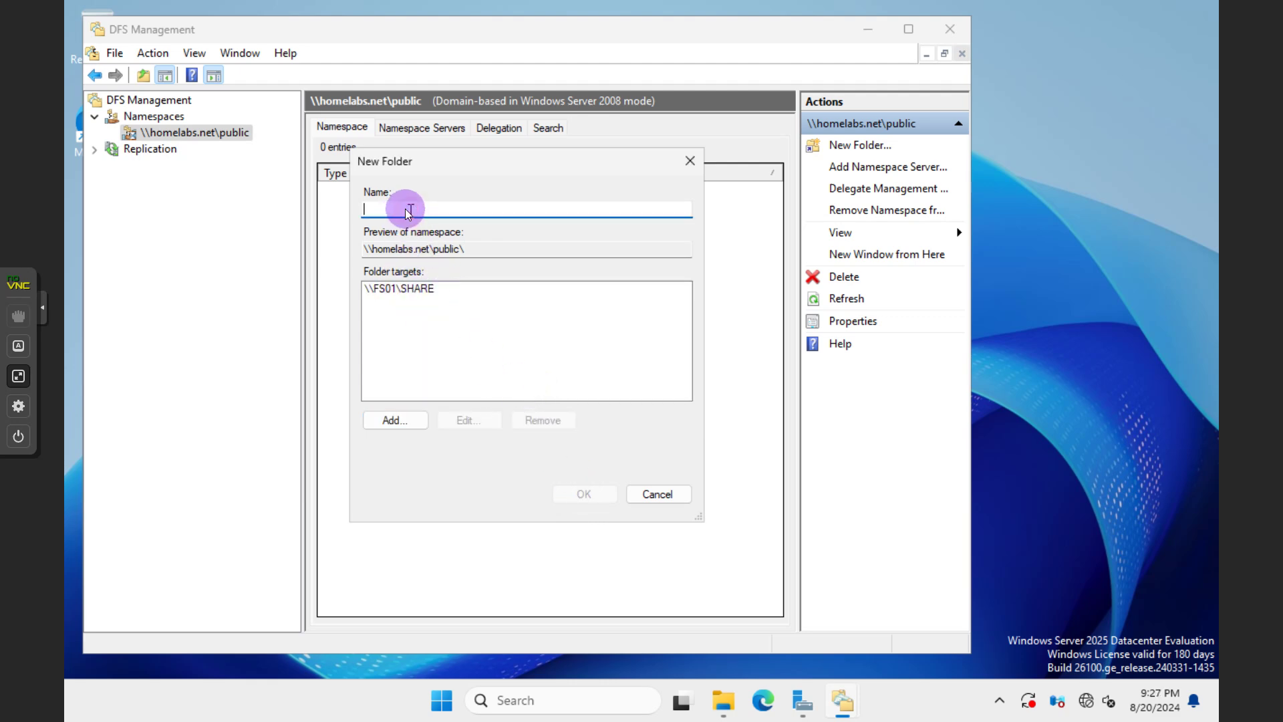
pyautogui.write('Share')
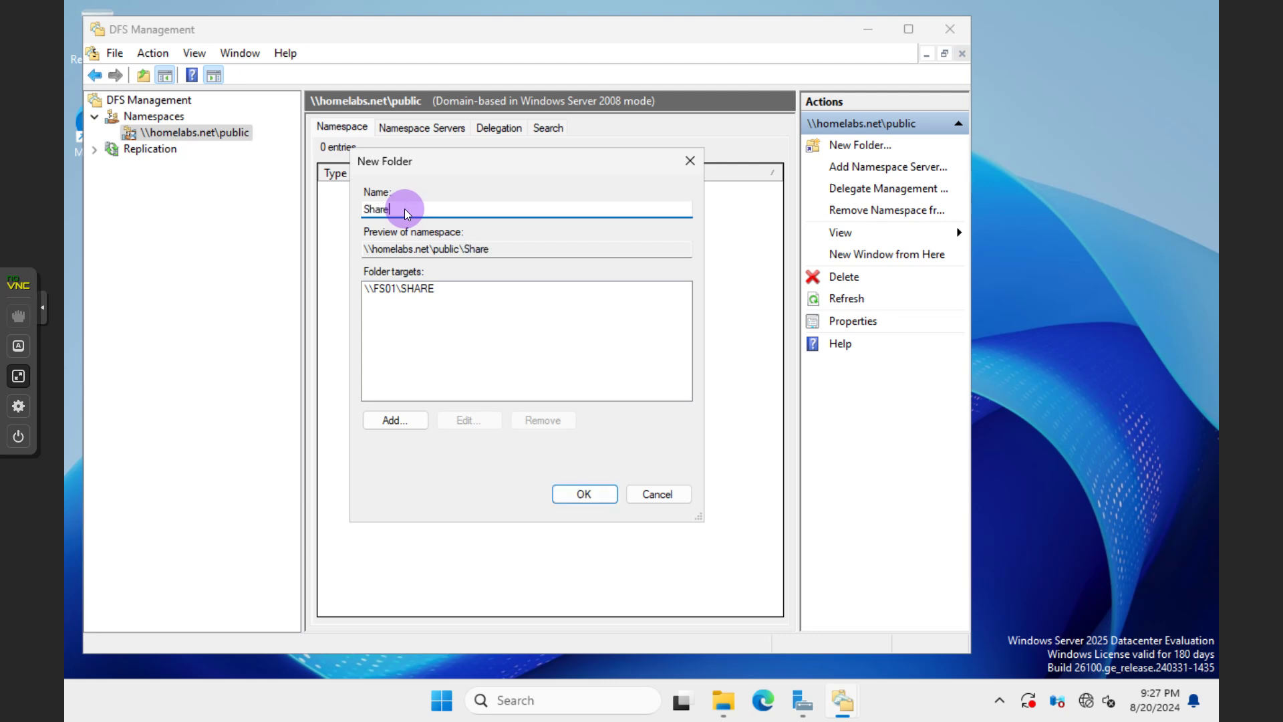
pyautogui.click(566, 495)
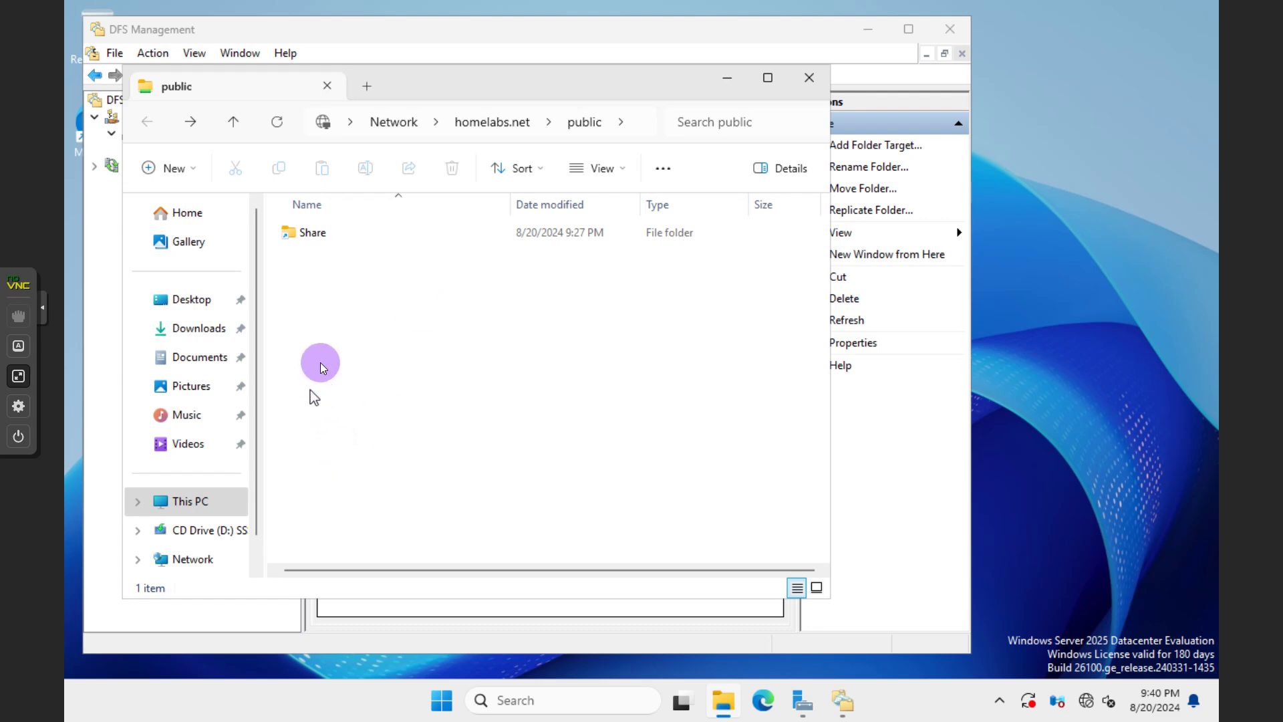
# Verify Share appears under \\homelabs.net\public and place Explorer to the right of DFS Management
pyautogui.click(634, 123)
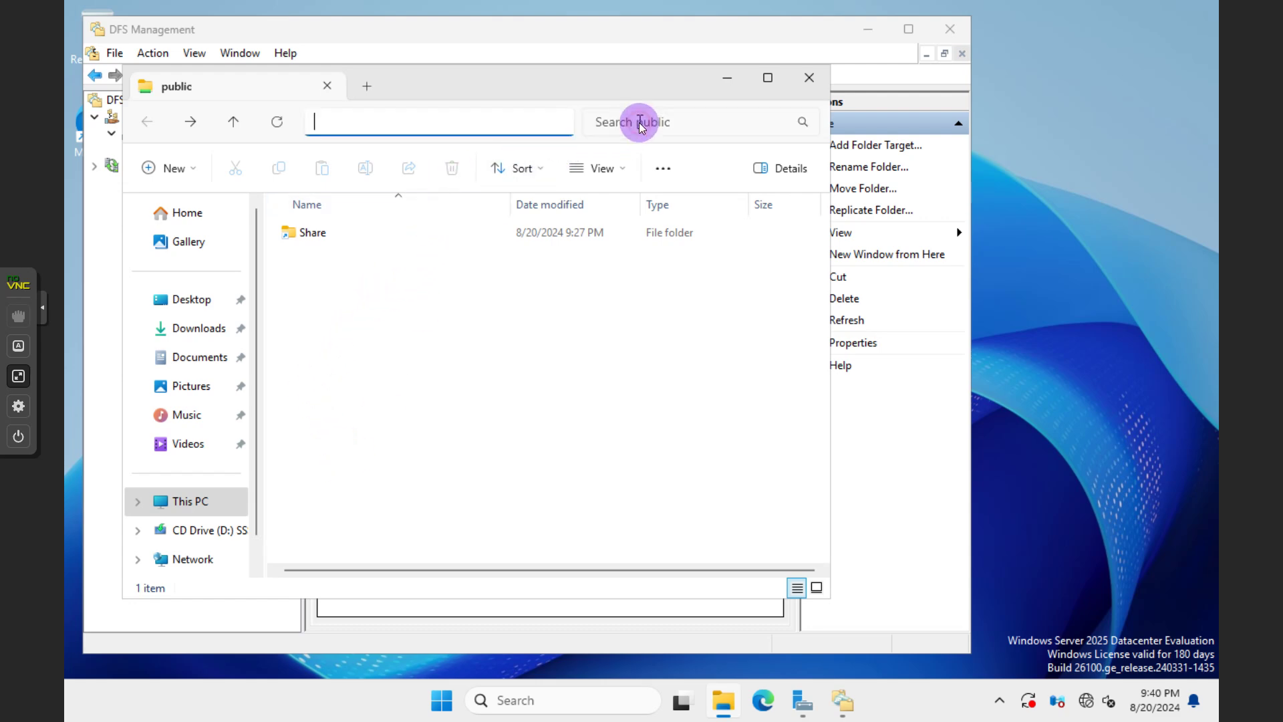
pyautogui.click(314, 391)
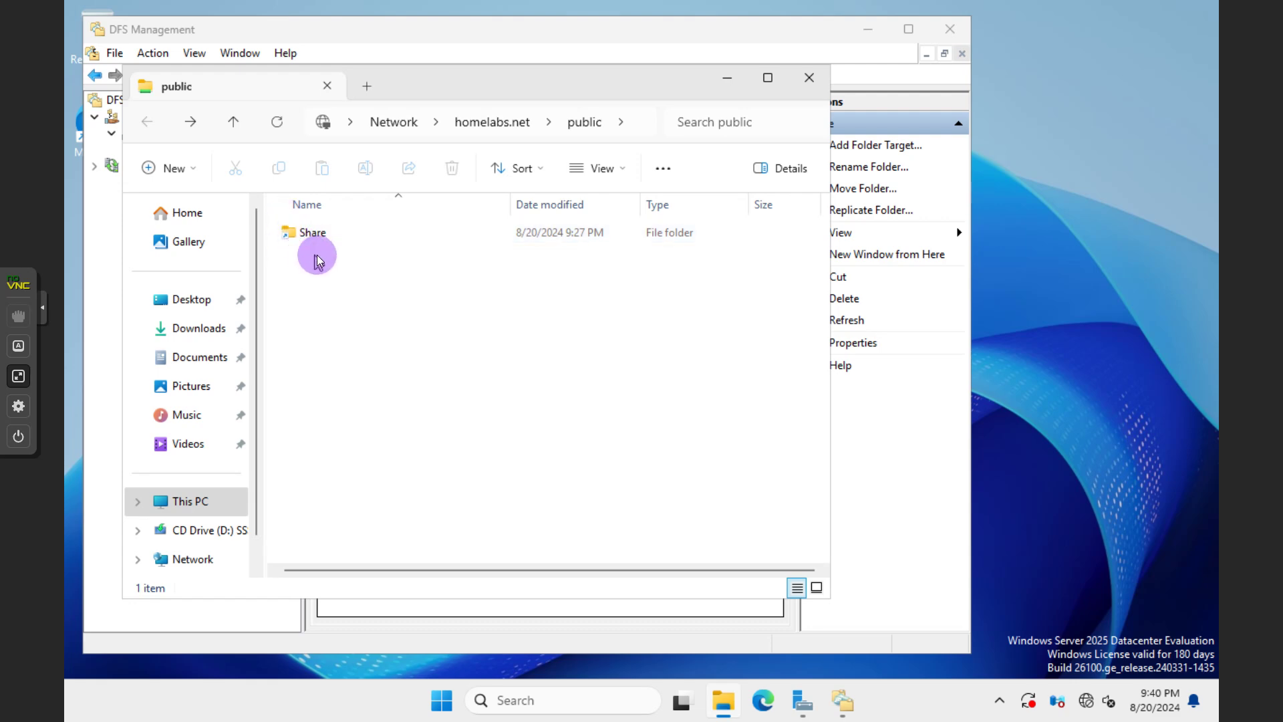
pyautogui.moveTo(433, 90); pyautogui.dragTo(784, 47)
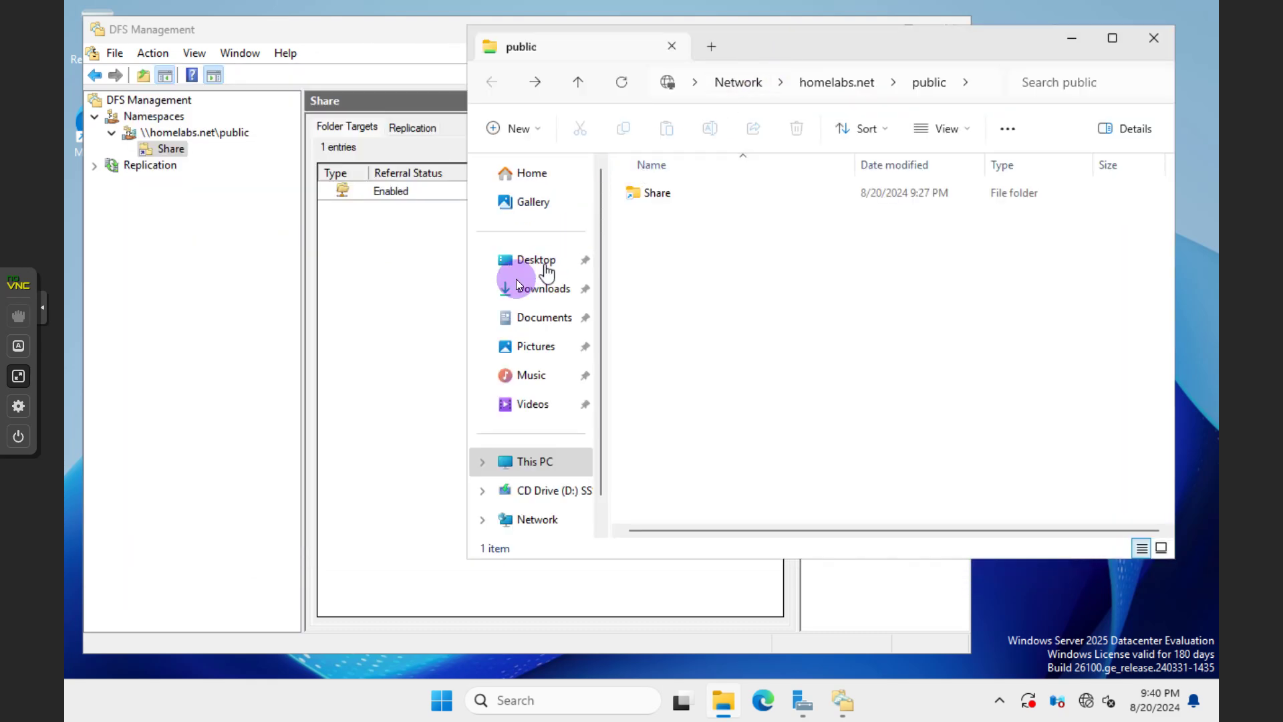
pyautogui.moveTo(465, 306); pyautogui.dragTo(676, 304)
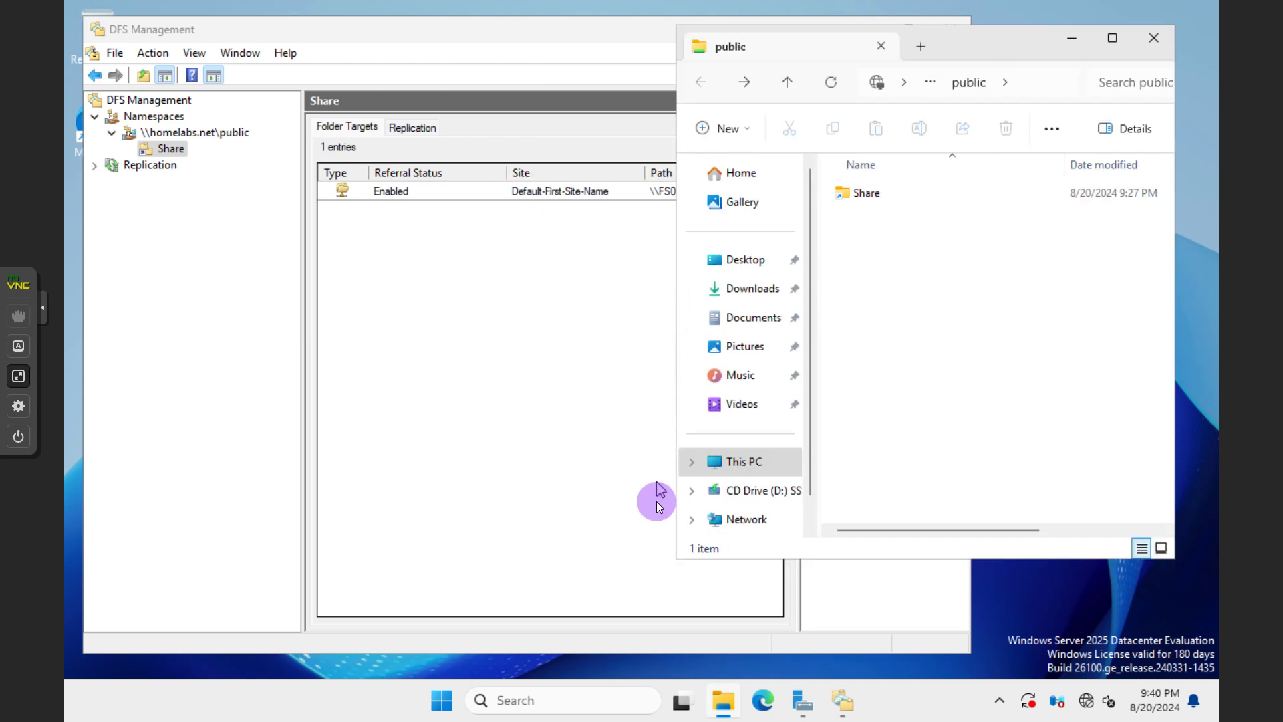
pyautogui.click(723, 701)
# Open This PC in a second Explorer window and move it to the left
pyautogui.click(724, 702)
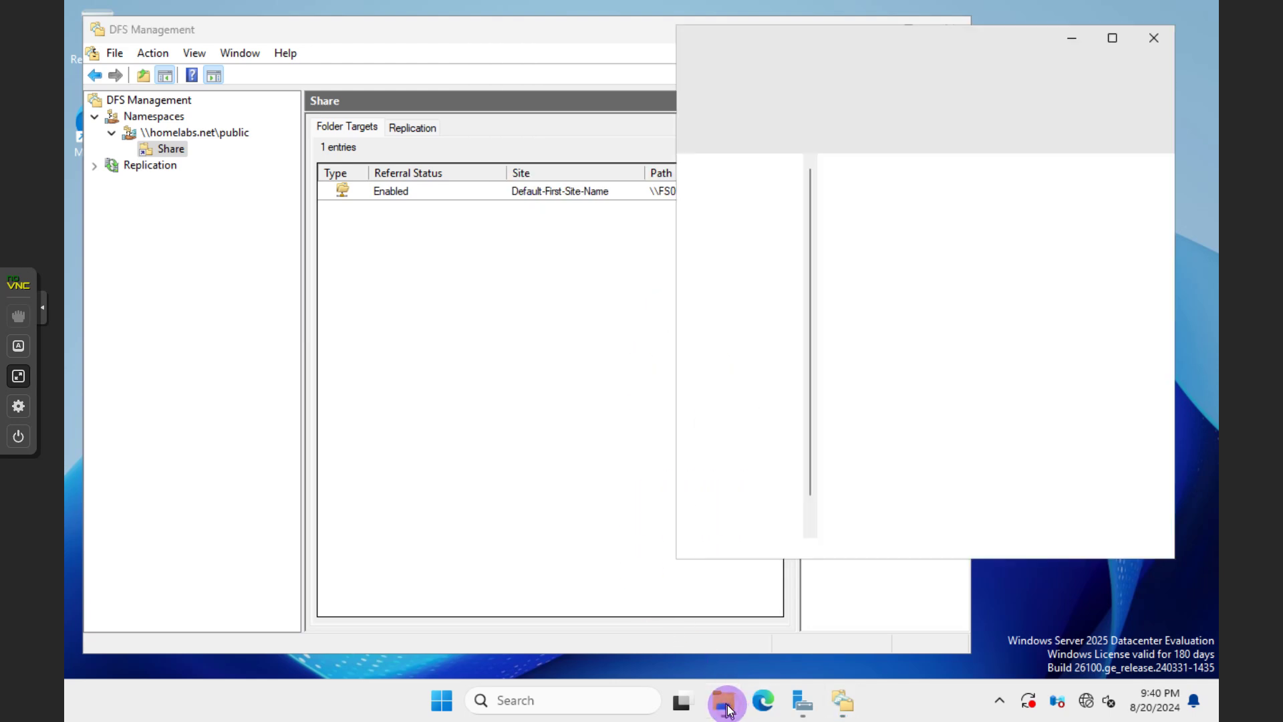
pyautogui.click(747, 462)
pyautogui.rightClick(746, 461)
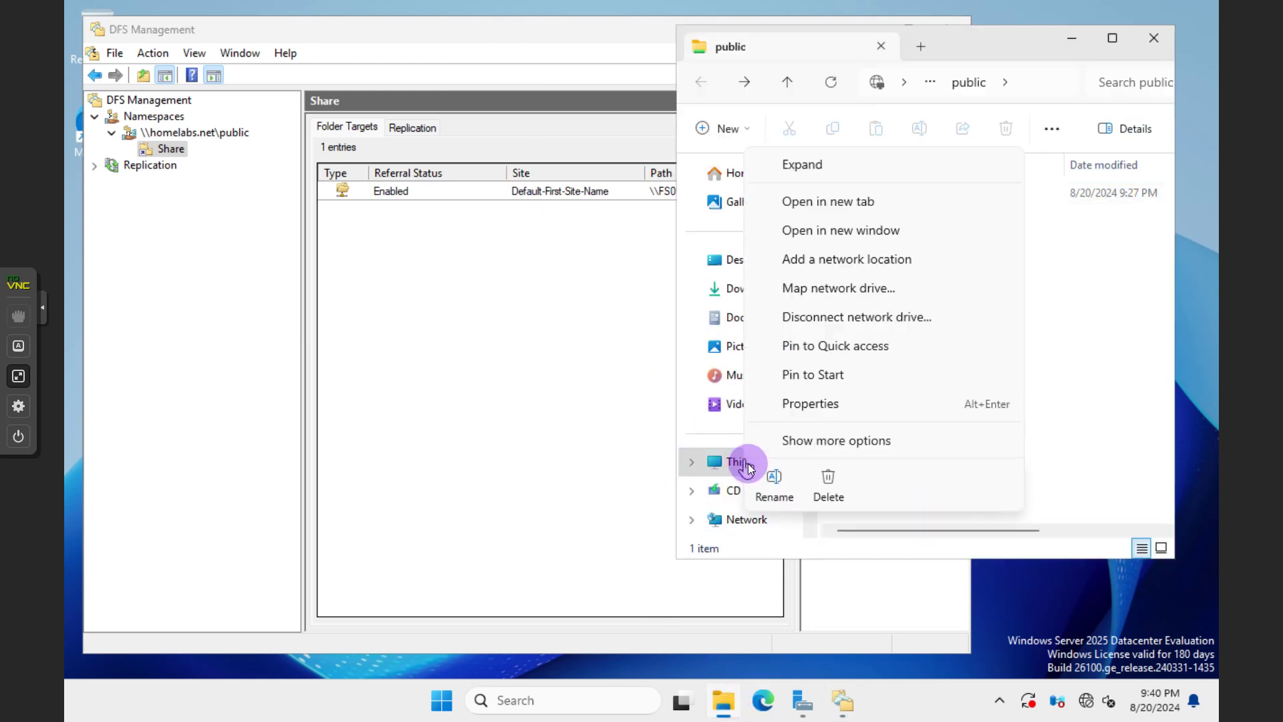
pyautogui.click(852, 232)
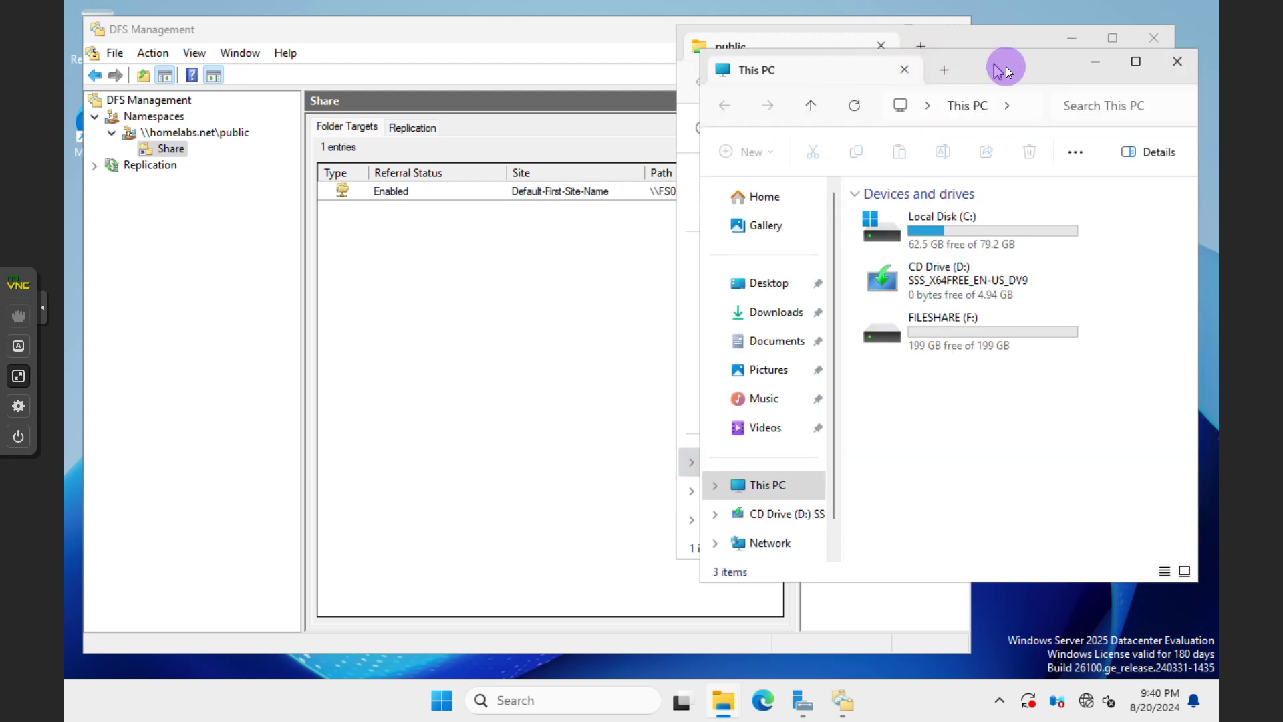
pyautogui.moveTo(1006, 66); pyautogui.dragTo(481, 48)
# Open F:\SHARE and the empty namespace Share folder, then return to the F: drive
pyautogui.doubleClick(443, 323)
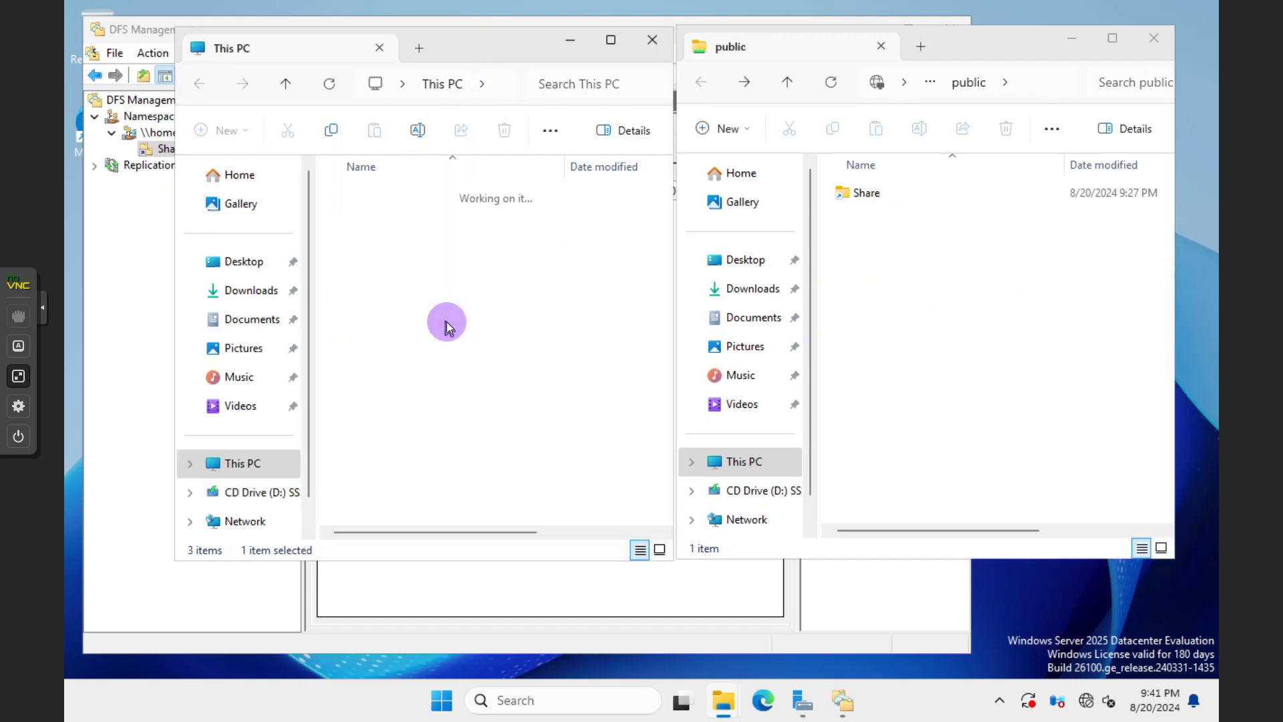
pyautogui.doubleClick(386, 200)
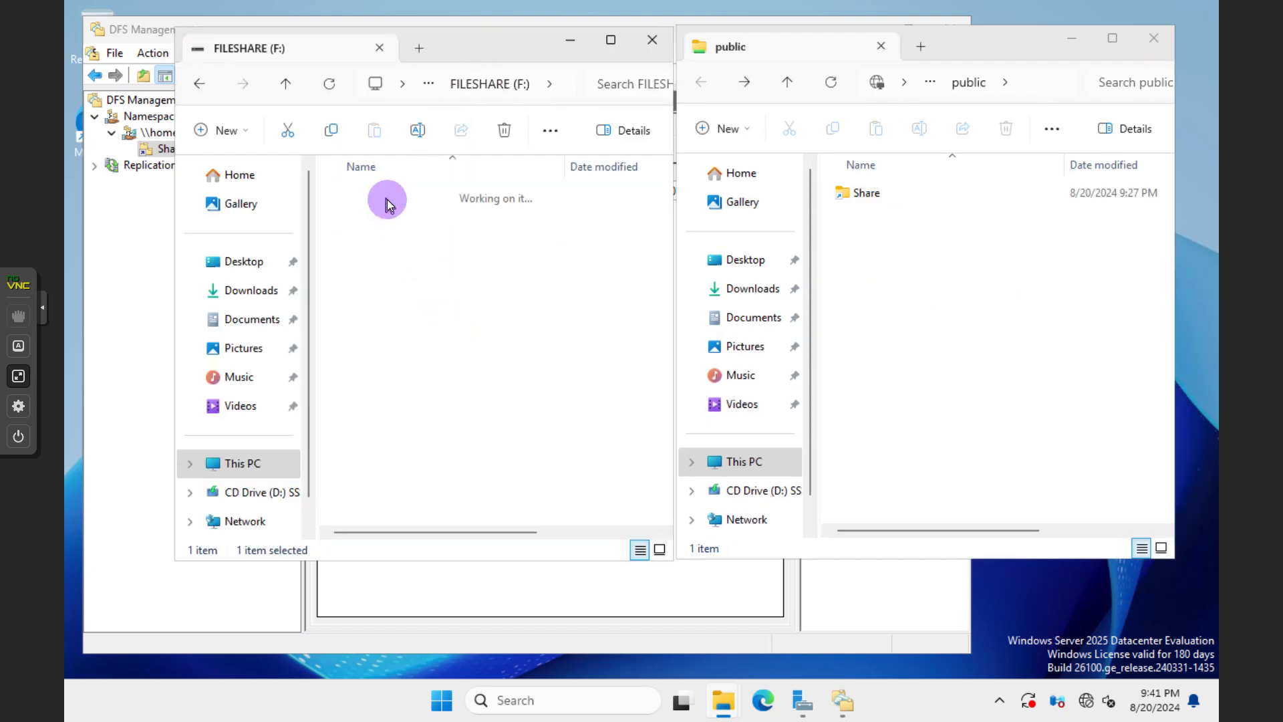
pyautogui.doubleClick(884, 195)
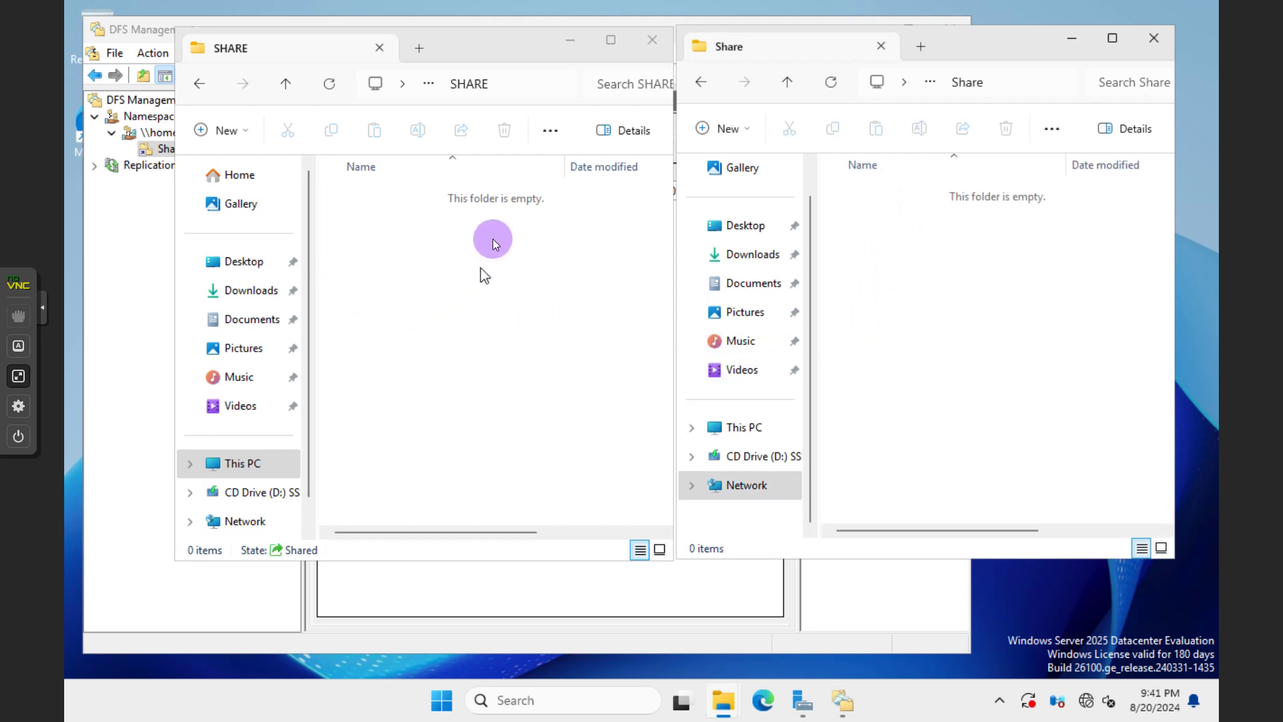
pyautogui.click(200, 83)
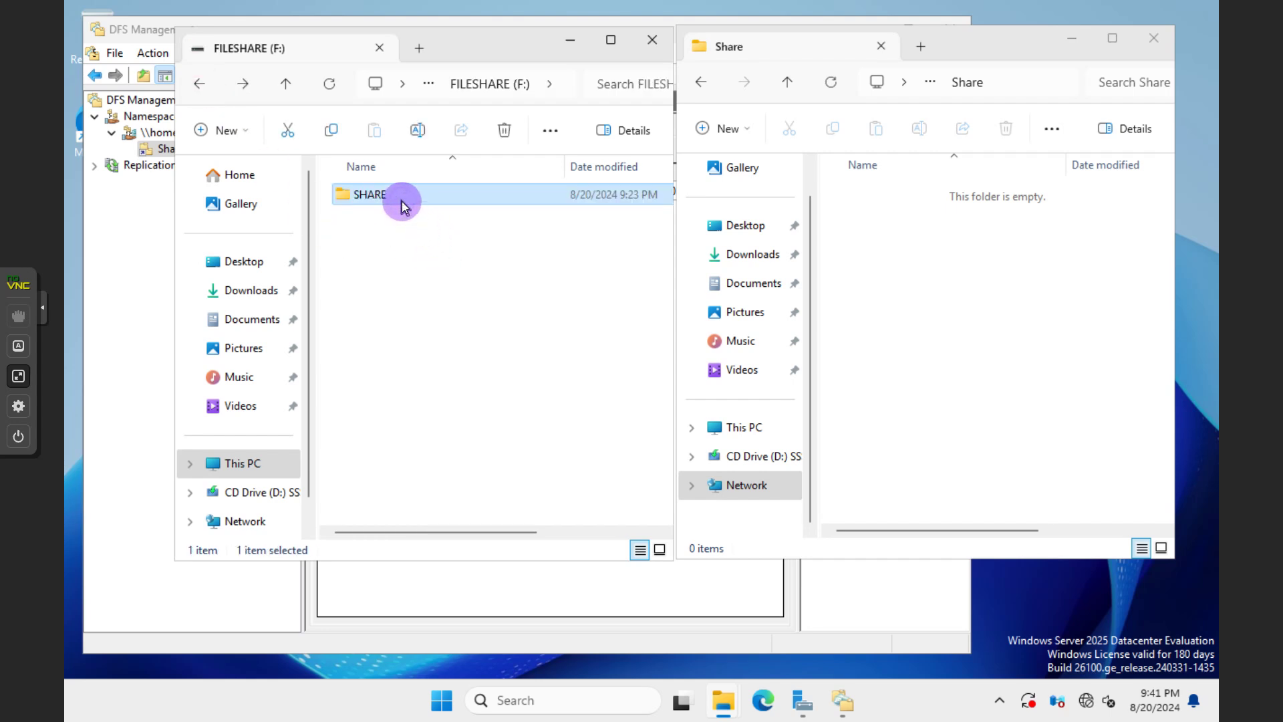
pyautogui.rightClick(403, 202)
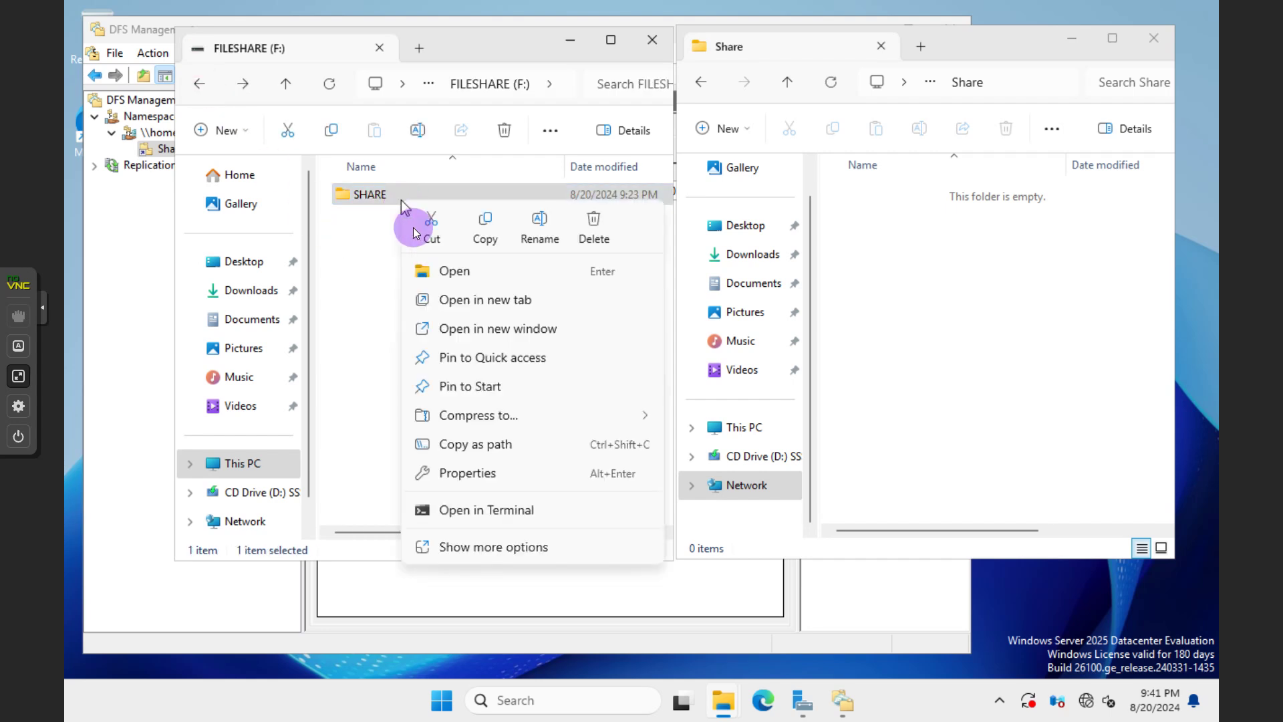
# Read SHARE's sharing settings showing network path \\Fs01\share, then return to DFS Management
pyautogui.click(480, 478)
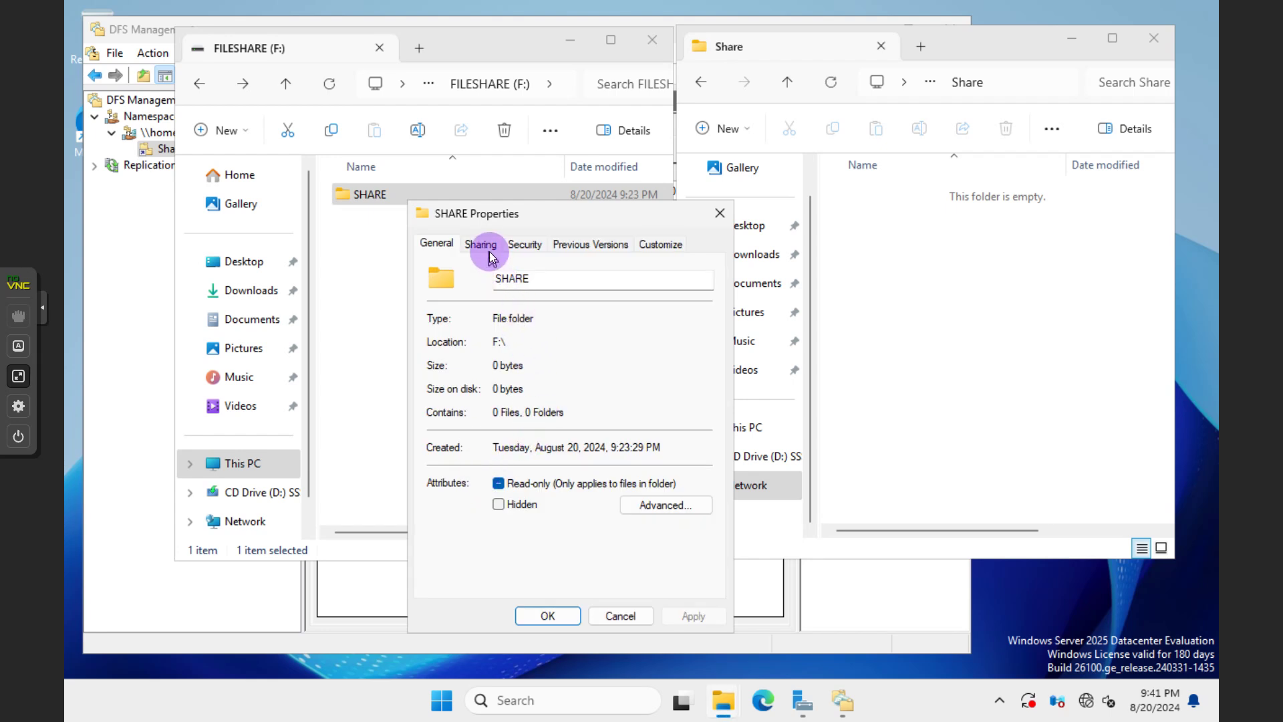
pyautogui.click(490, 253)
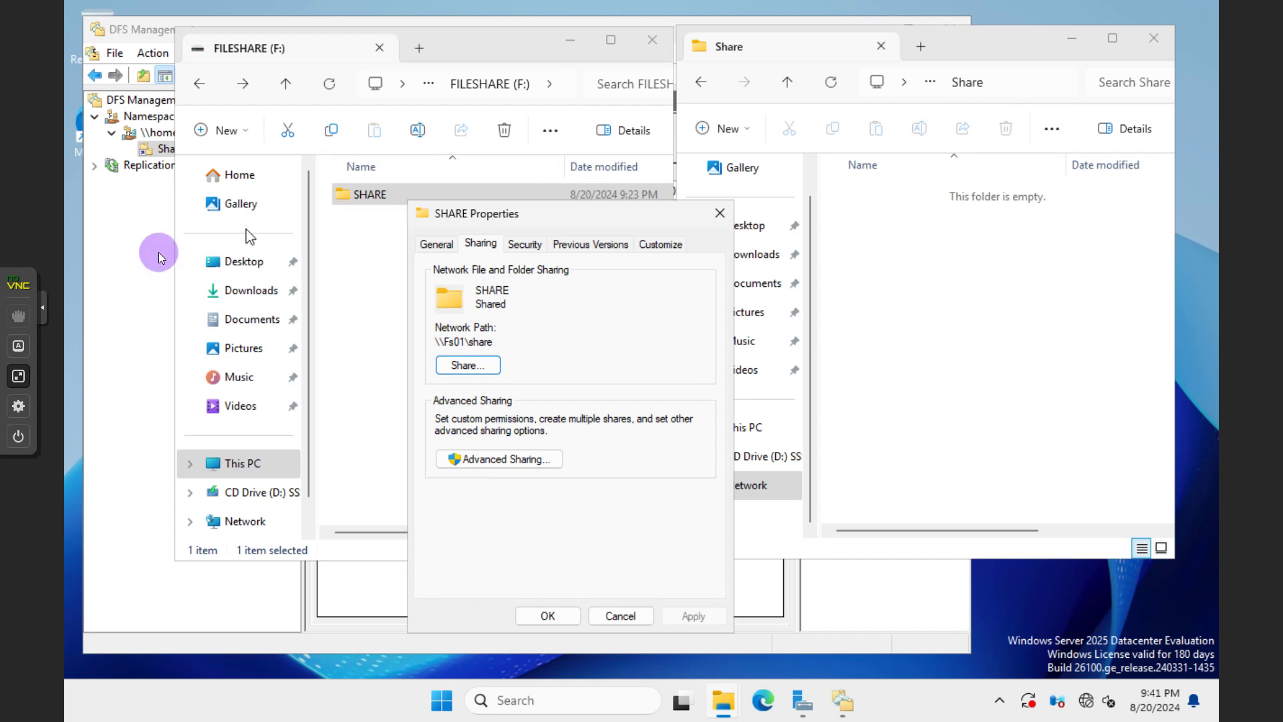
pyautogui.click(123, 266)
# Show the Share folder's \\FS01\SHARE target and check its namespace path \\homelabs.net\public\Share in Properties
pyautogui.click(195, 137)
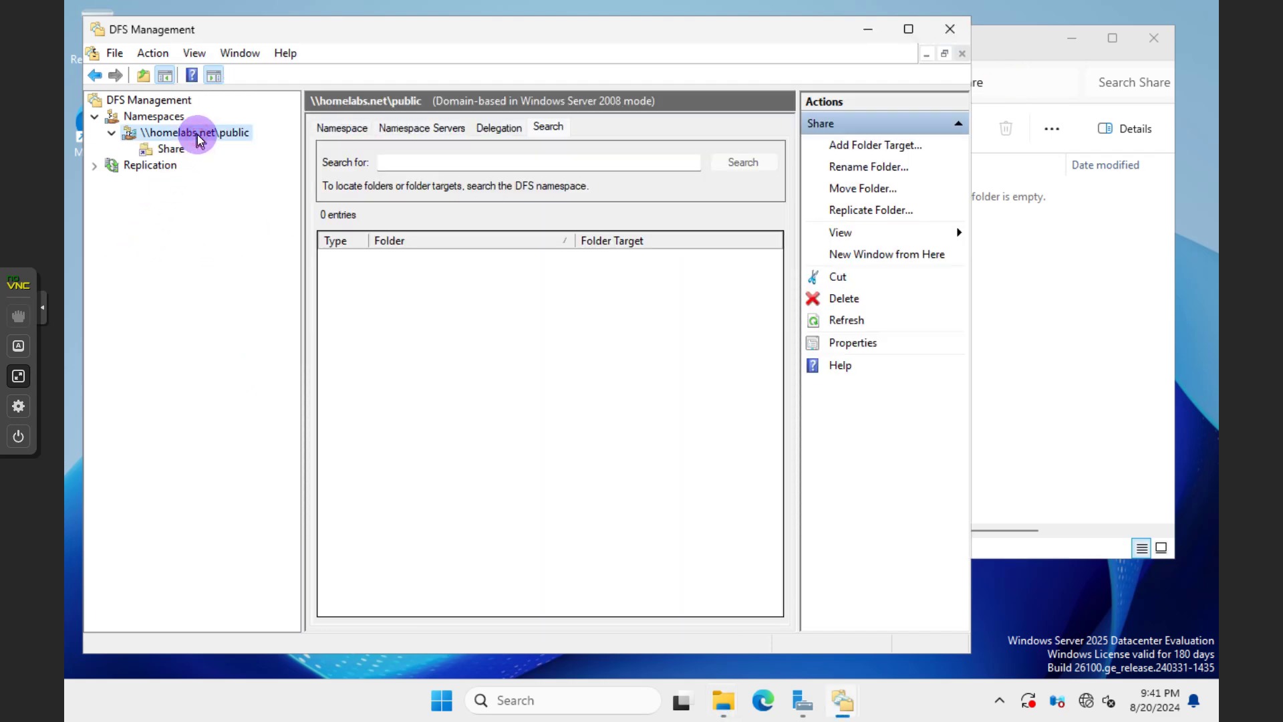
pyautogui.click(361, 127)
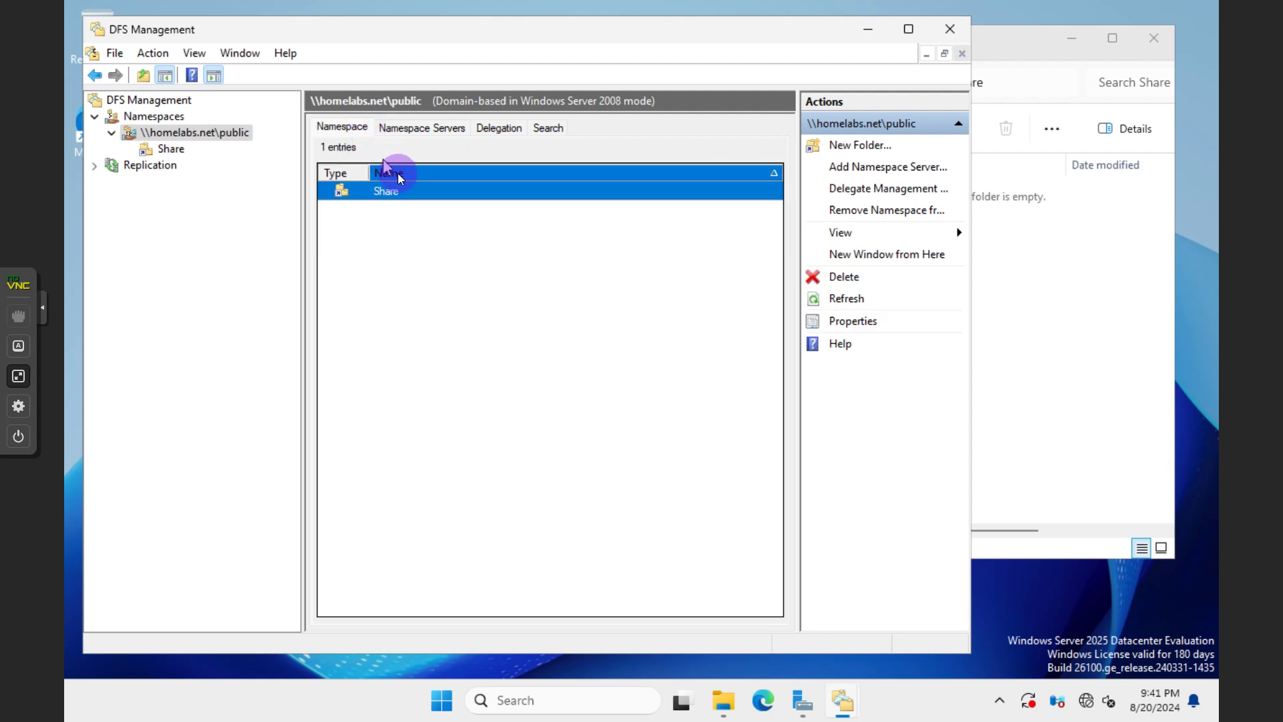
pyautogui.click(394, 191)
pyautogui.doubleClick(391, 191)
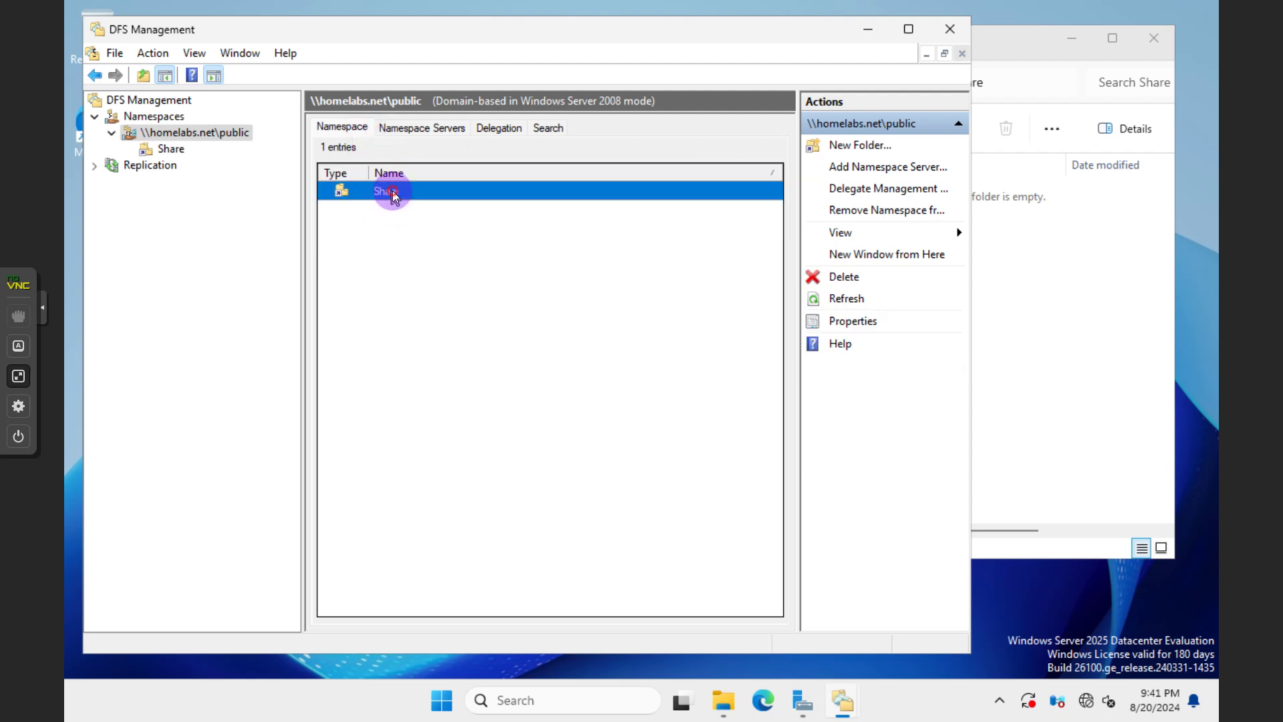
pyautogui.rightClick(179, 157)
pyautogui.click(258, 367)
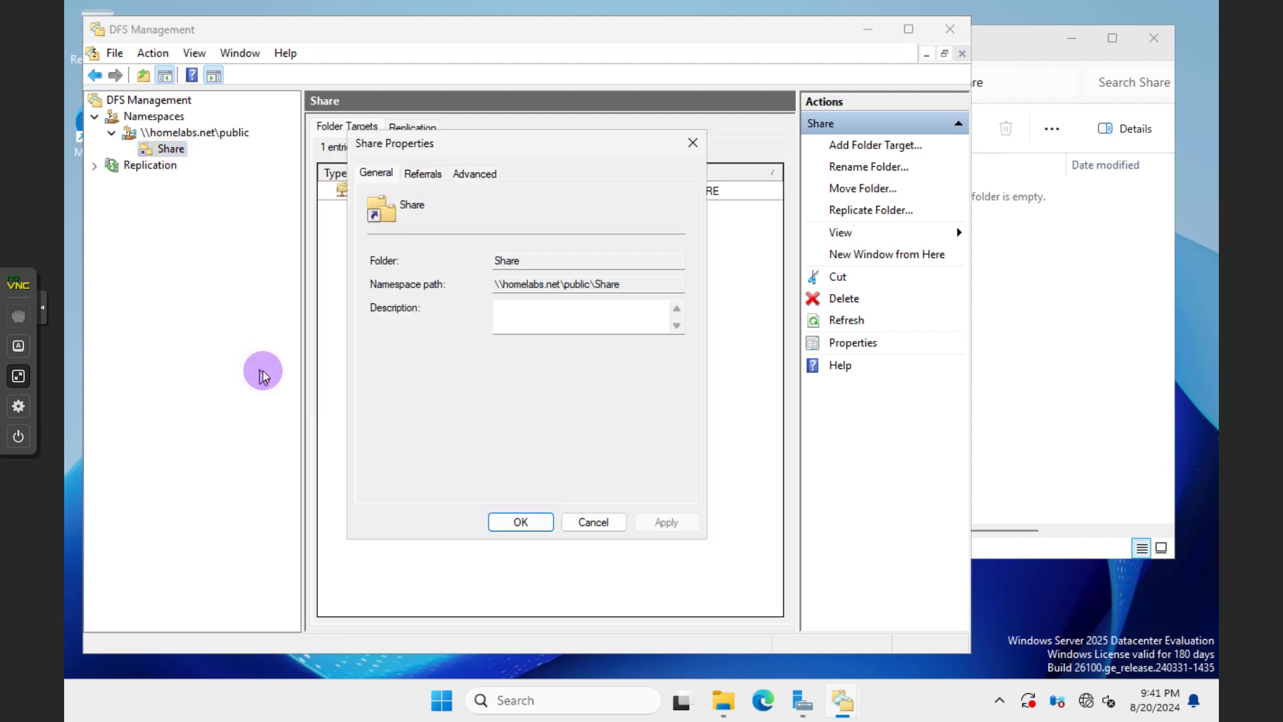
pyautogui.moveTo(626, 284); pyautogui.dragTo(475, 283)
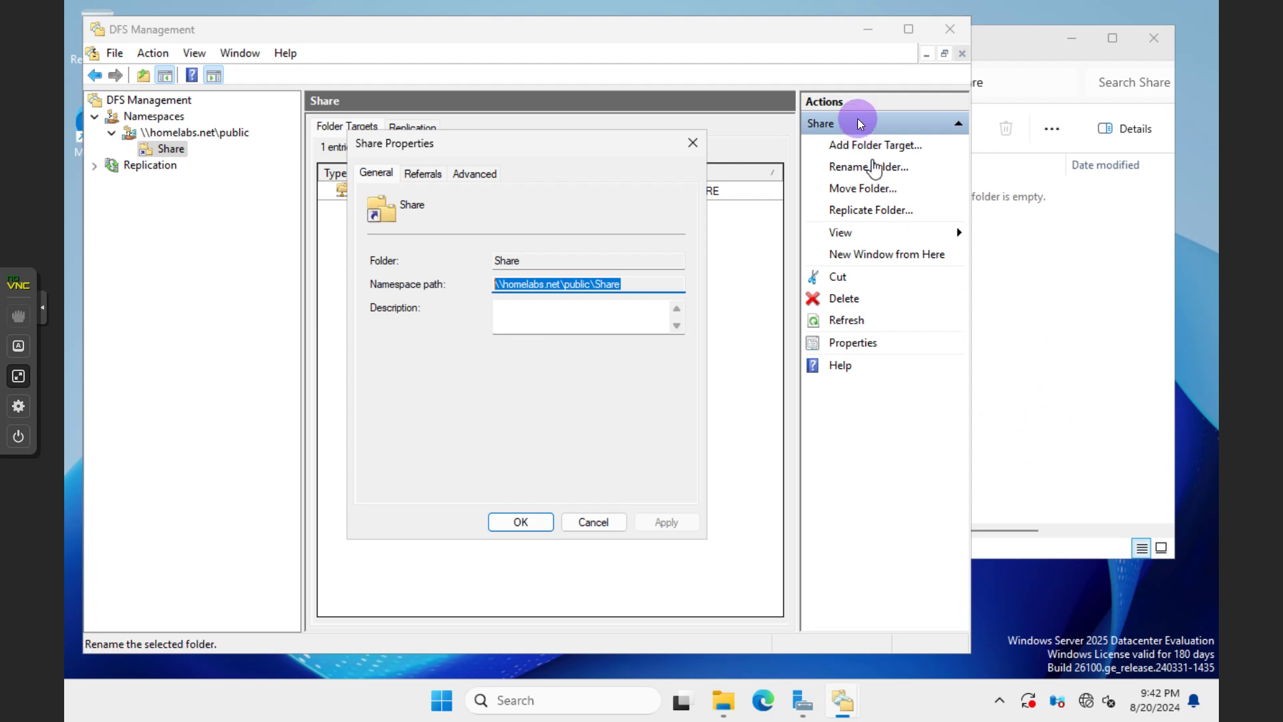
pyautogui.click(693, 146)
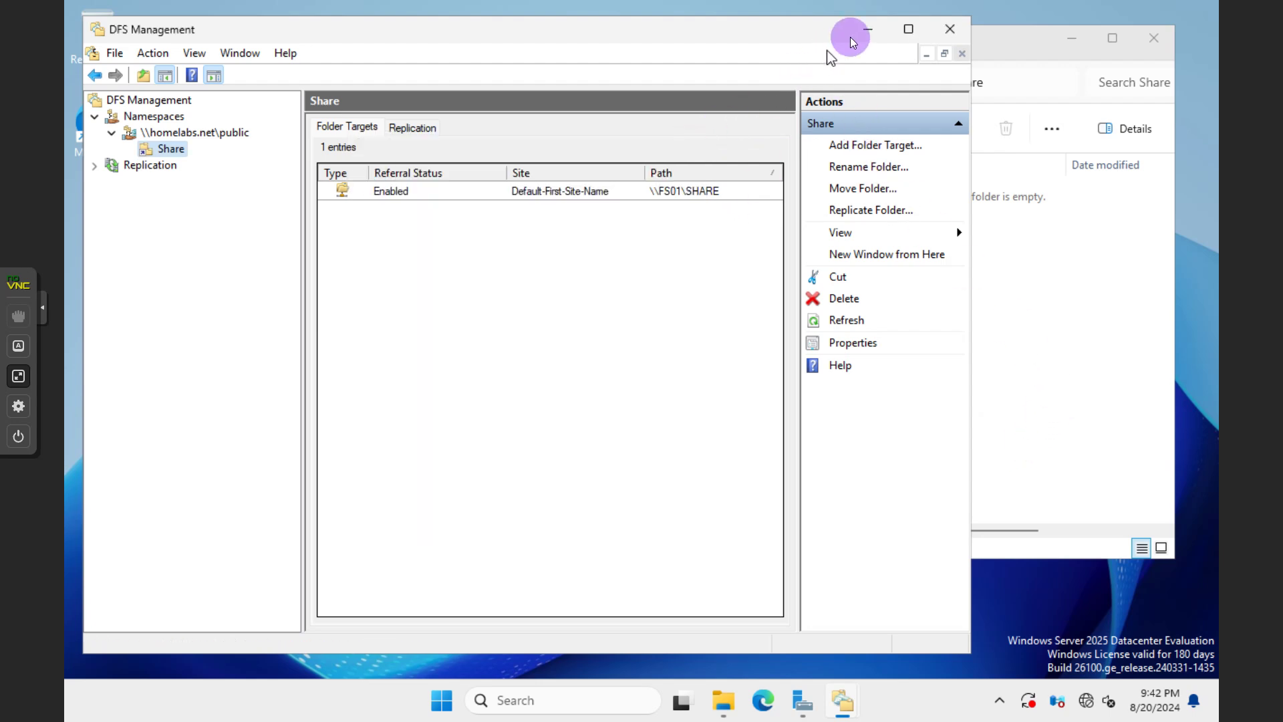
# Close the leftover SHARE Properties dialog
pyautogui.click(1051, 287)
pyautogui.moveTo(716, 712)
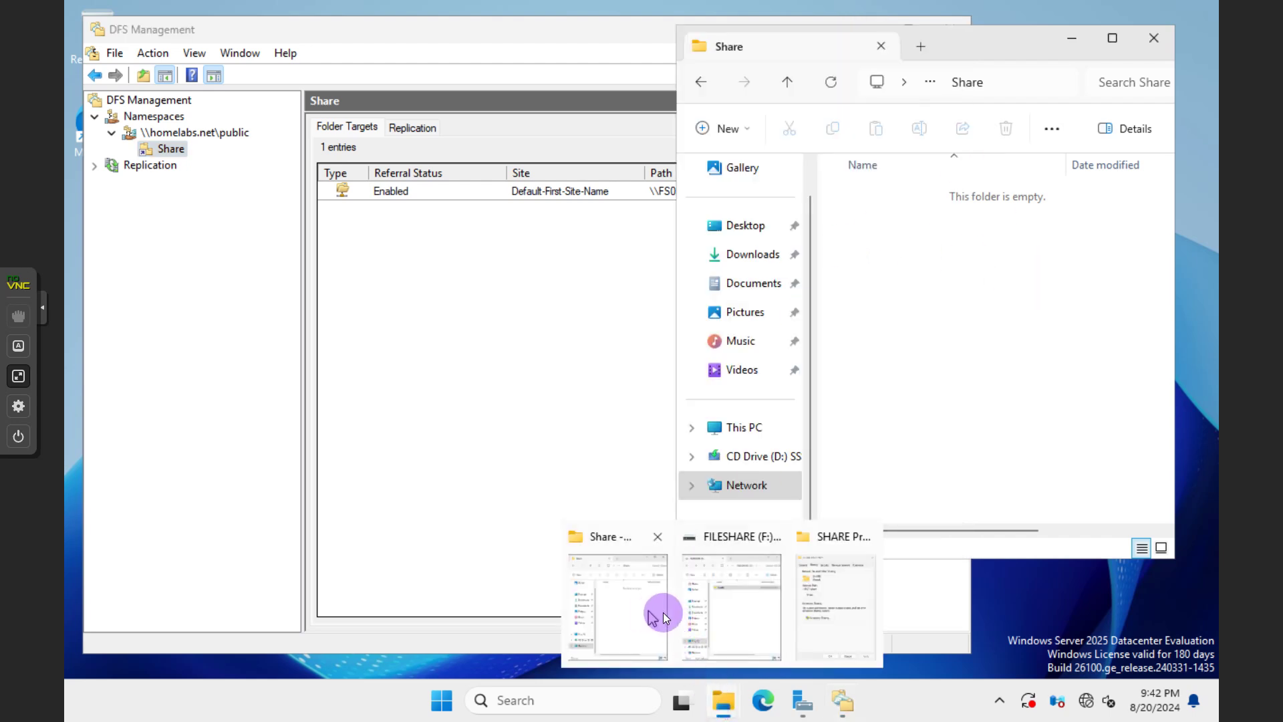
pyautogui.click(640, 623)
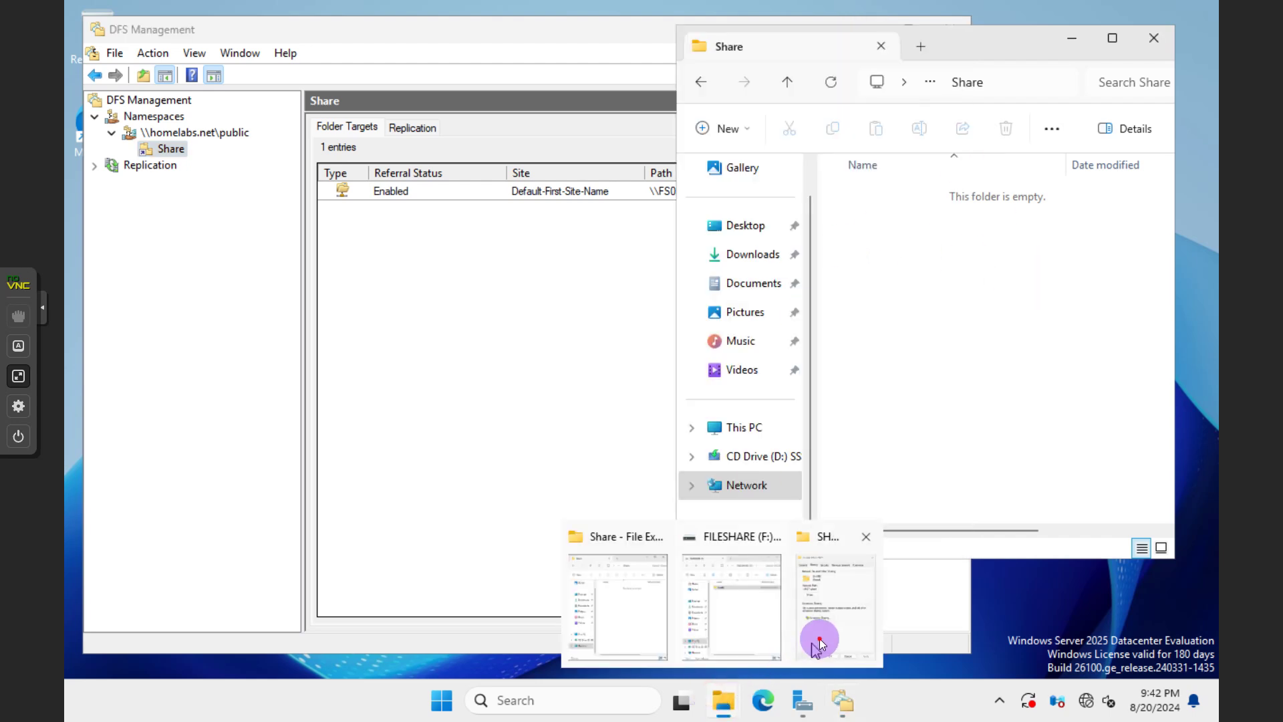
pyautogui.click(819, 636)
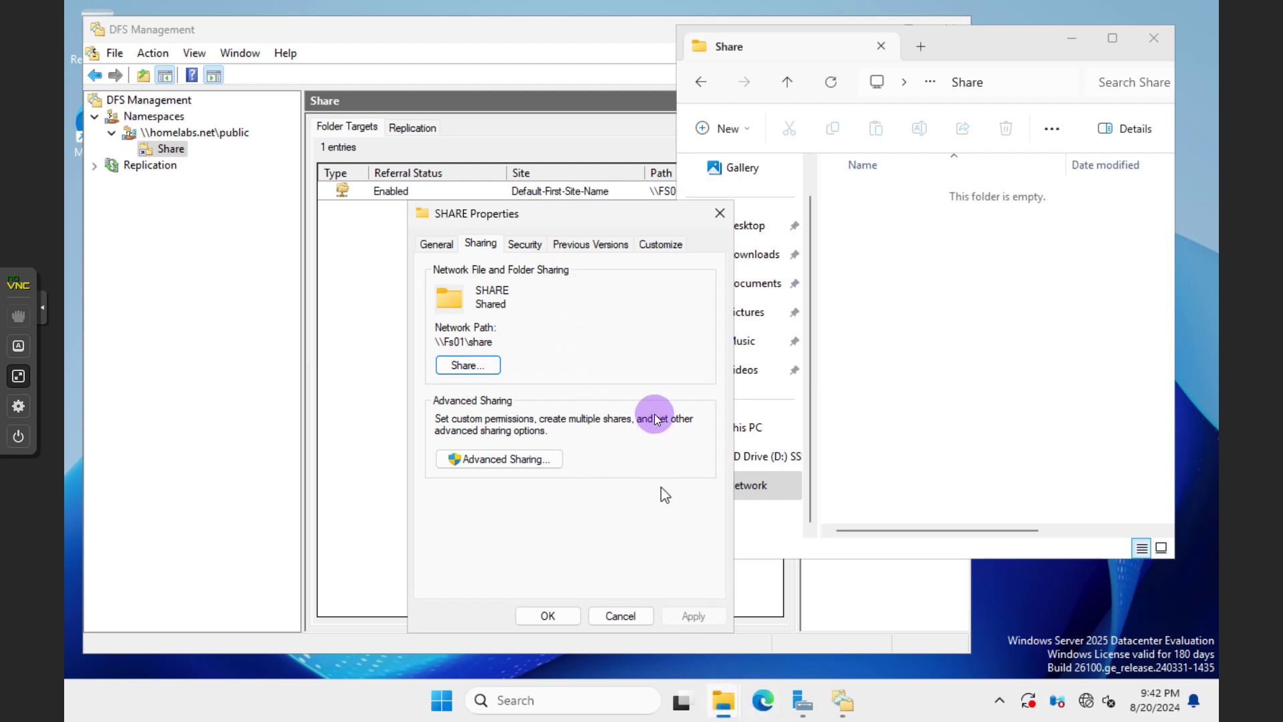
pyautogui.click(719, 212)
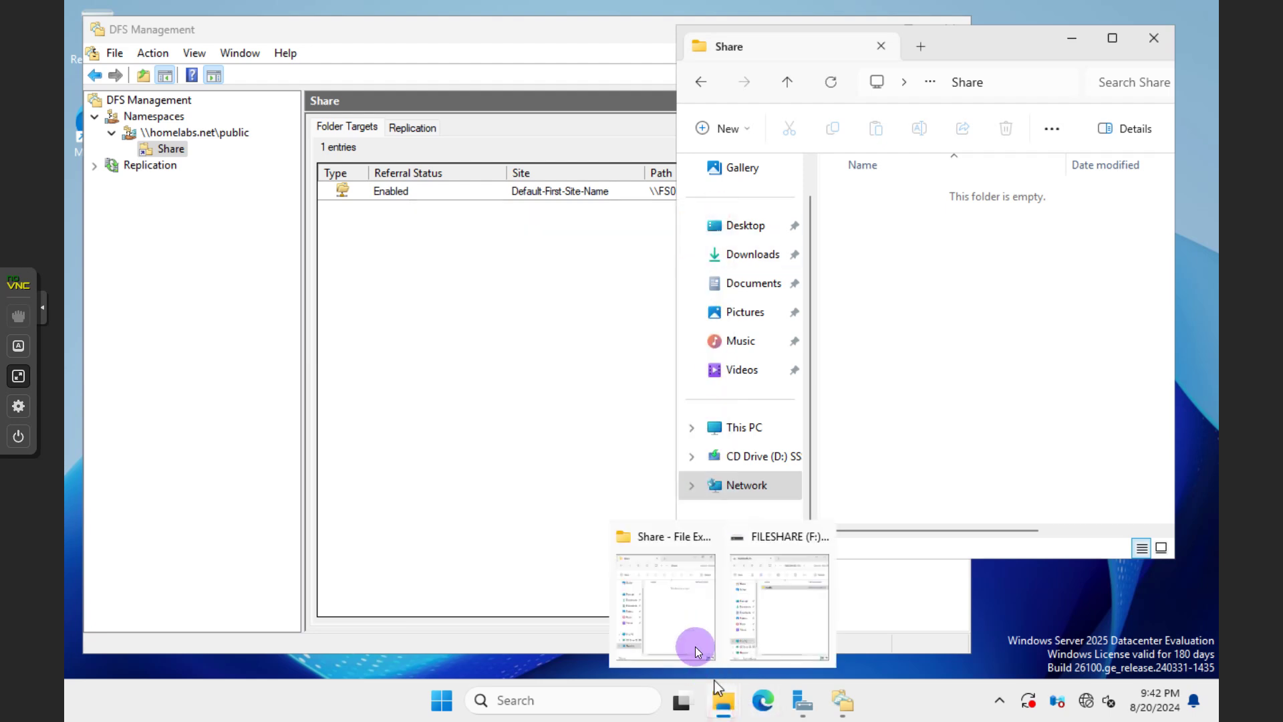
# Create a new text document named test in F:\SHARE
pyautogui.moveTo(735, 695)
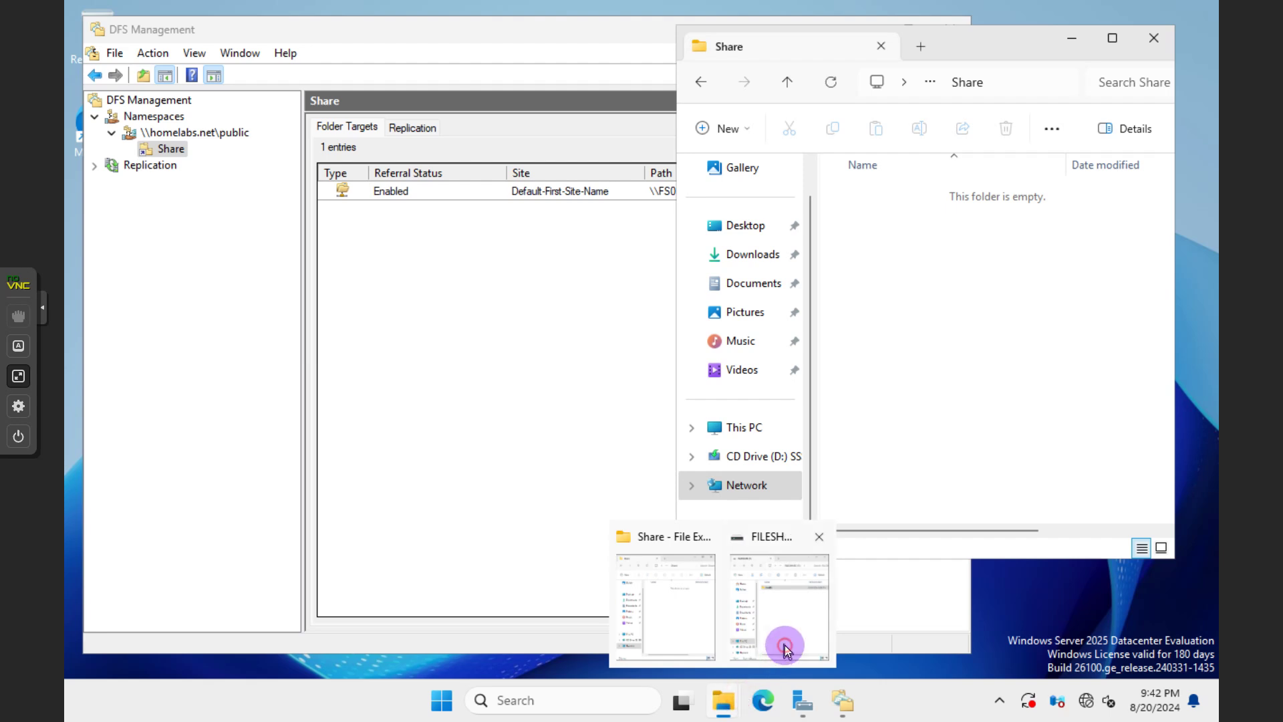
pyautogui.click(780, 621)
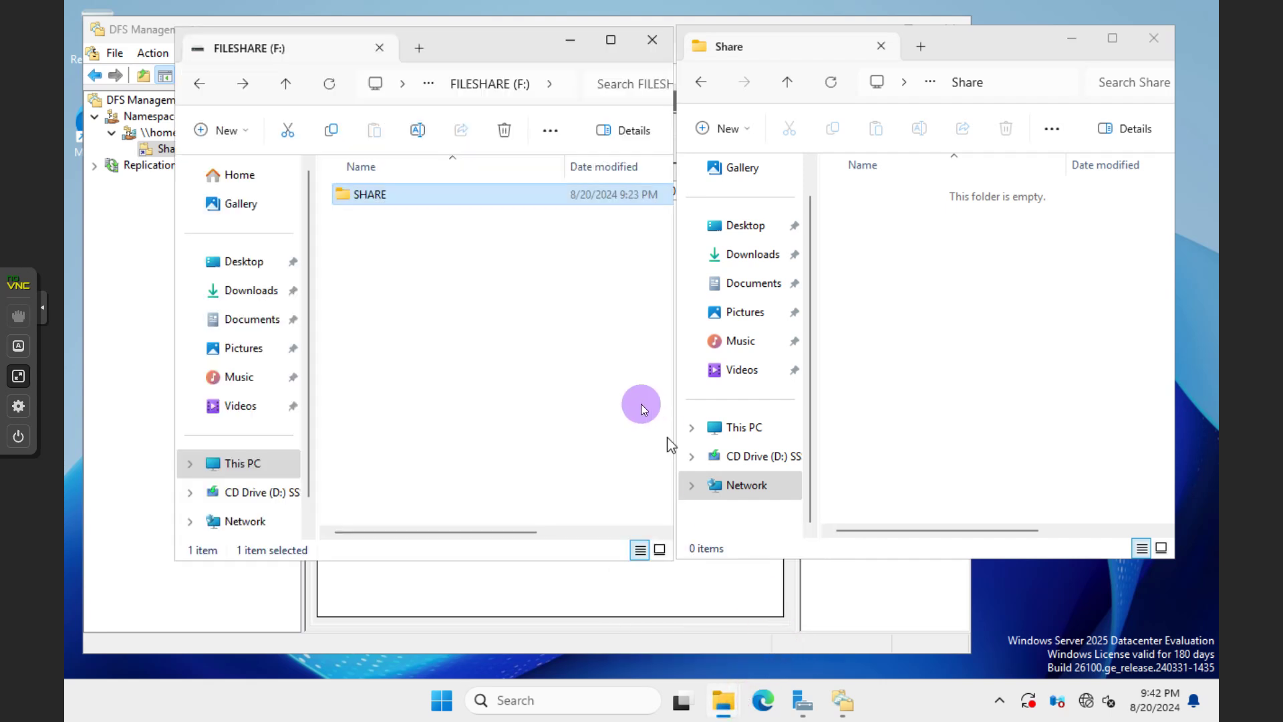
pyautogui.doubleClick(443, 199)
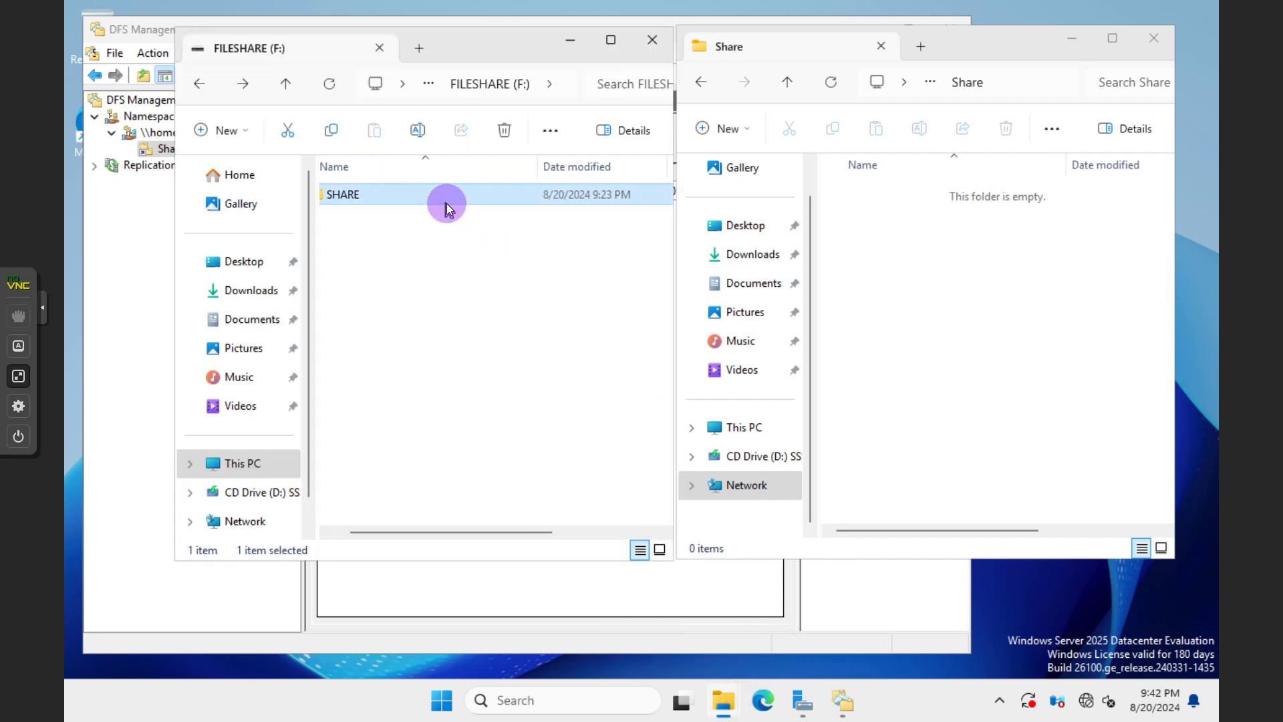
pyautogui.rightClick(435, 276)
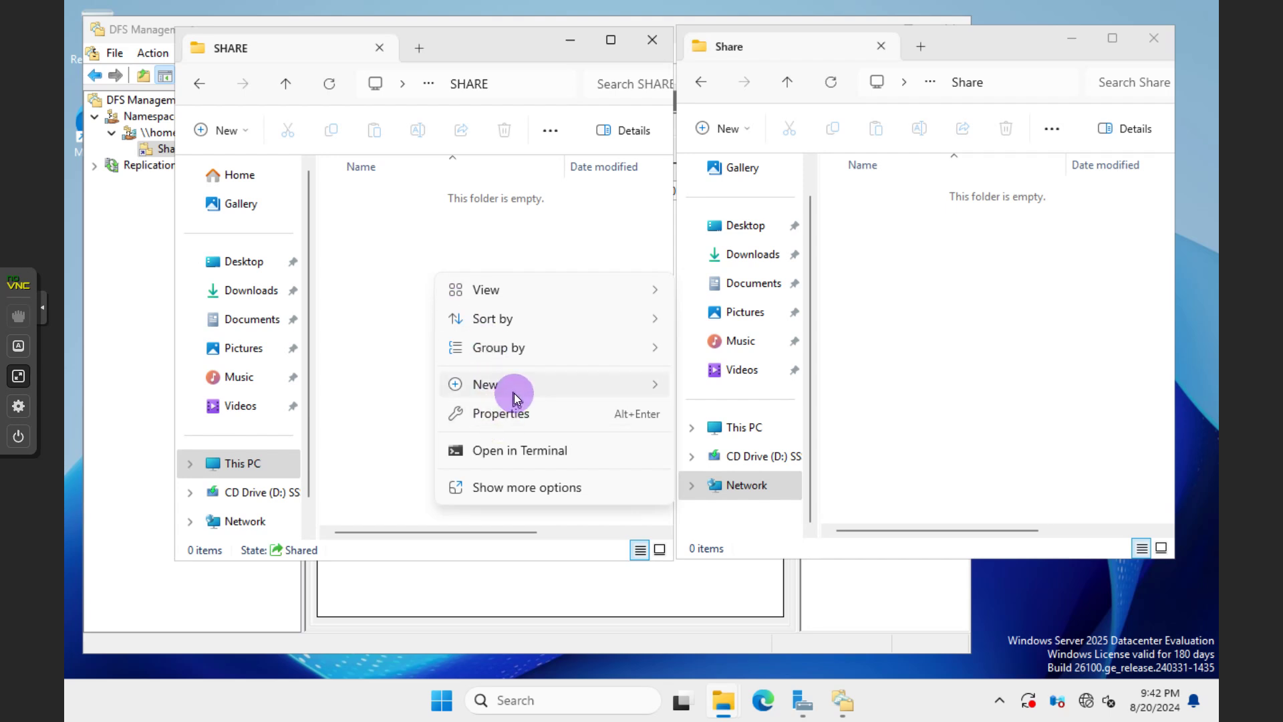
pyautogui.moveTo(515, 393)
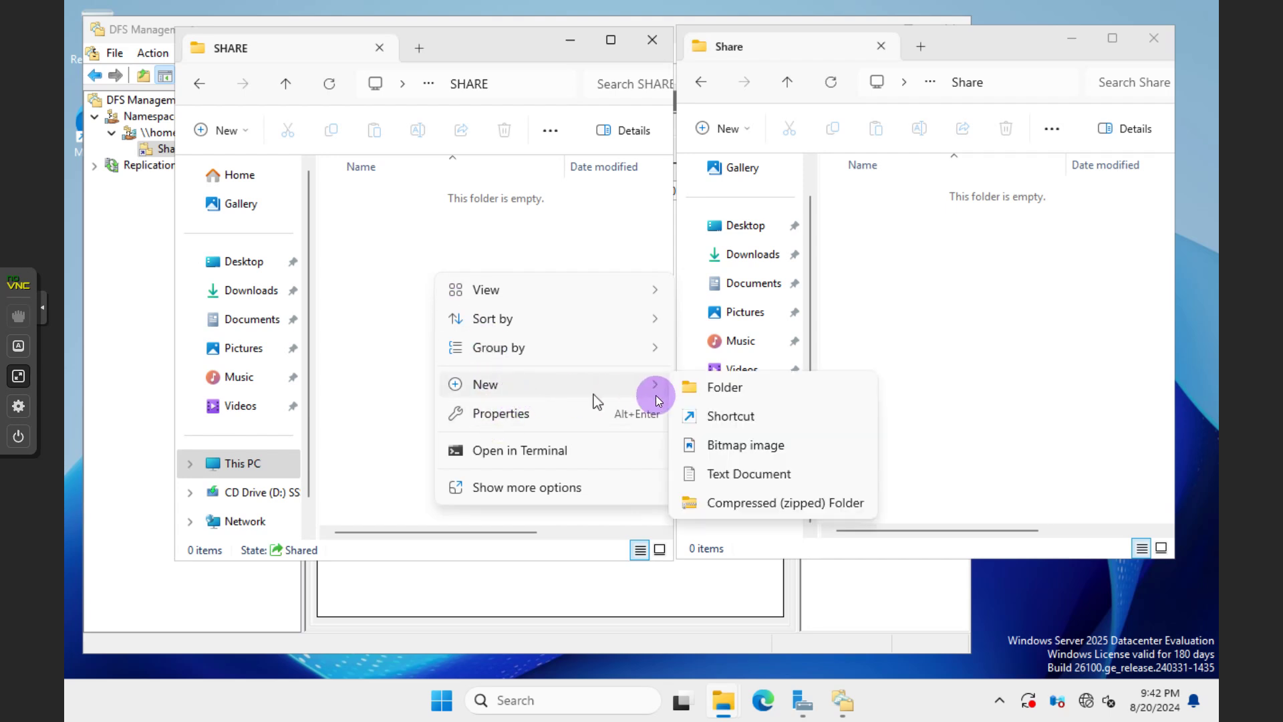
pyautogui.click(711, 474)
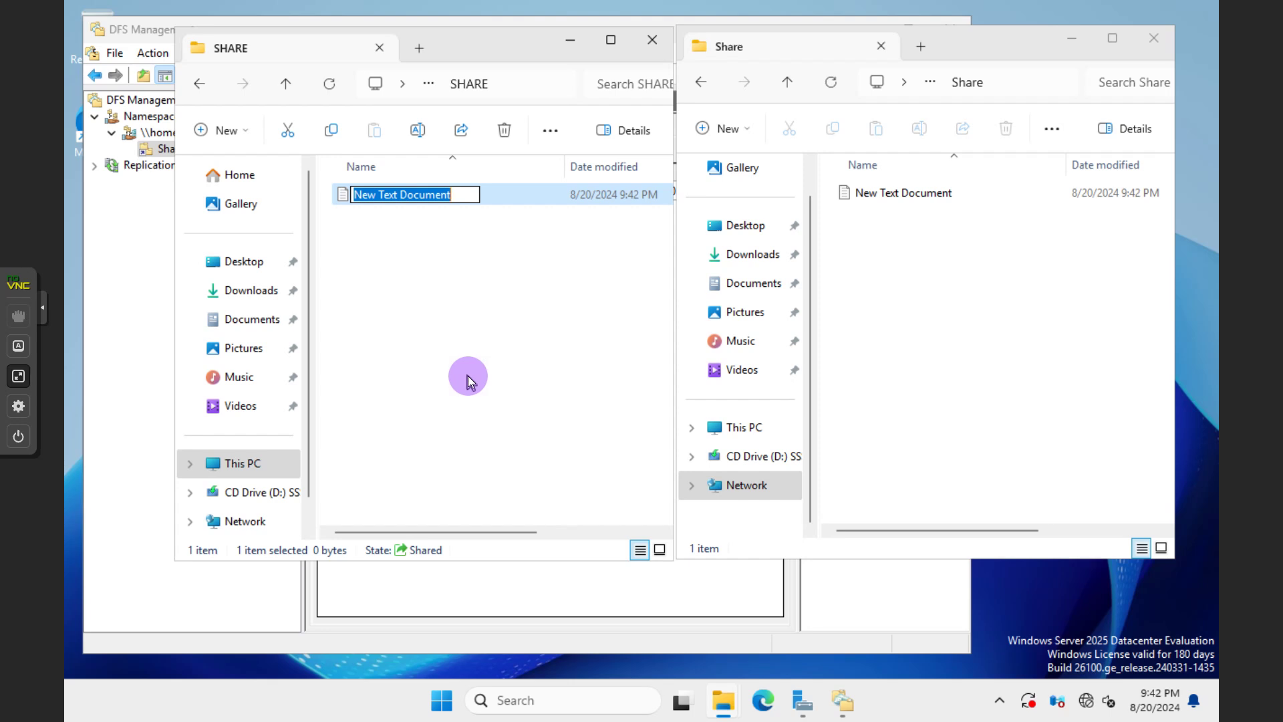
pyautogui.write('test')
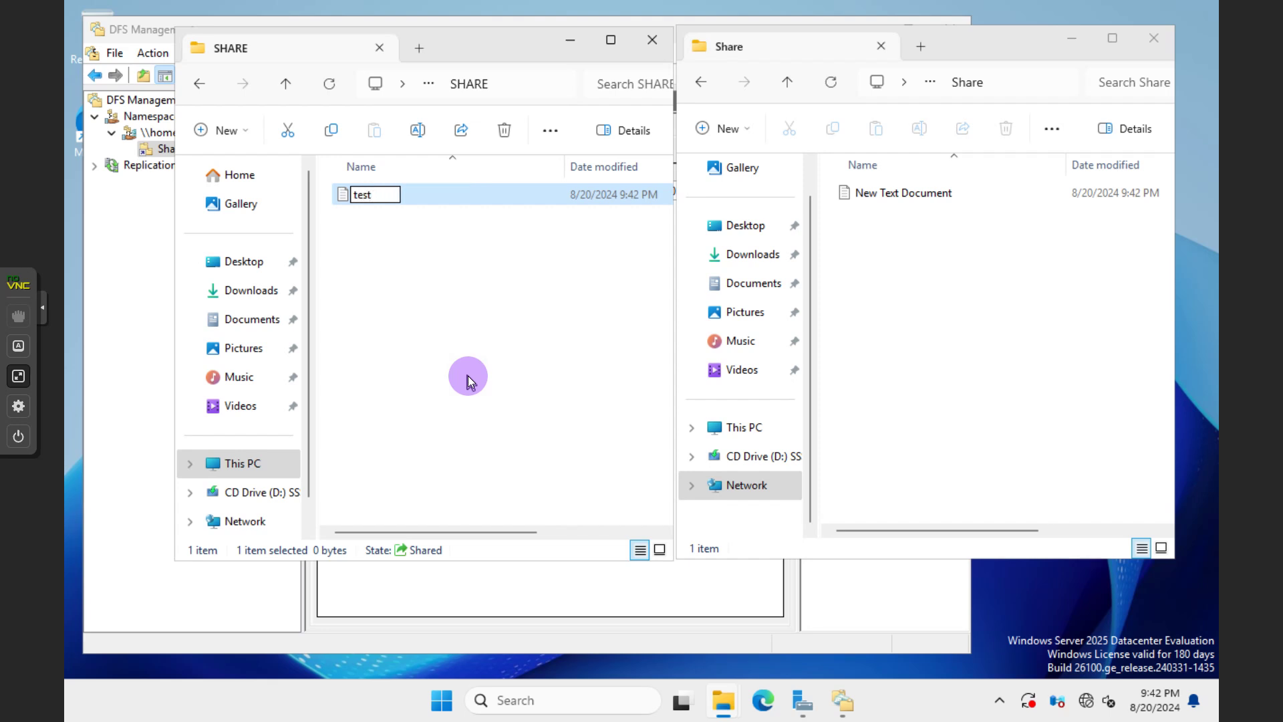
pyautogui.press('Return')
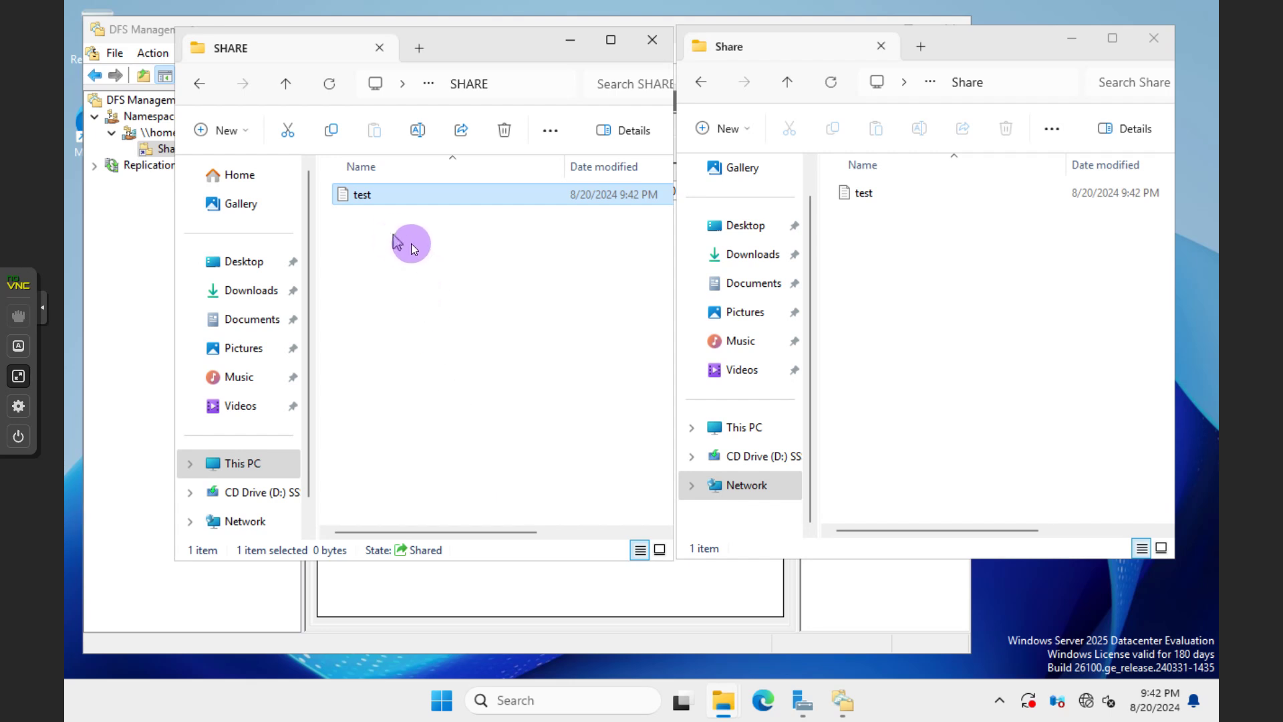
# Write "copy that" in test.txt and save it
pyautogui.click(393, 196)
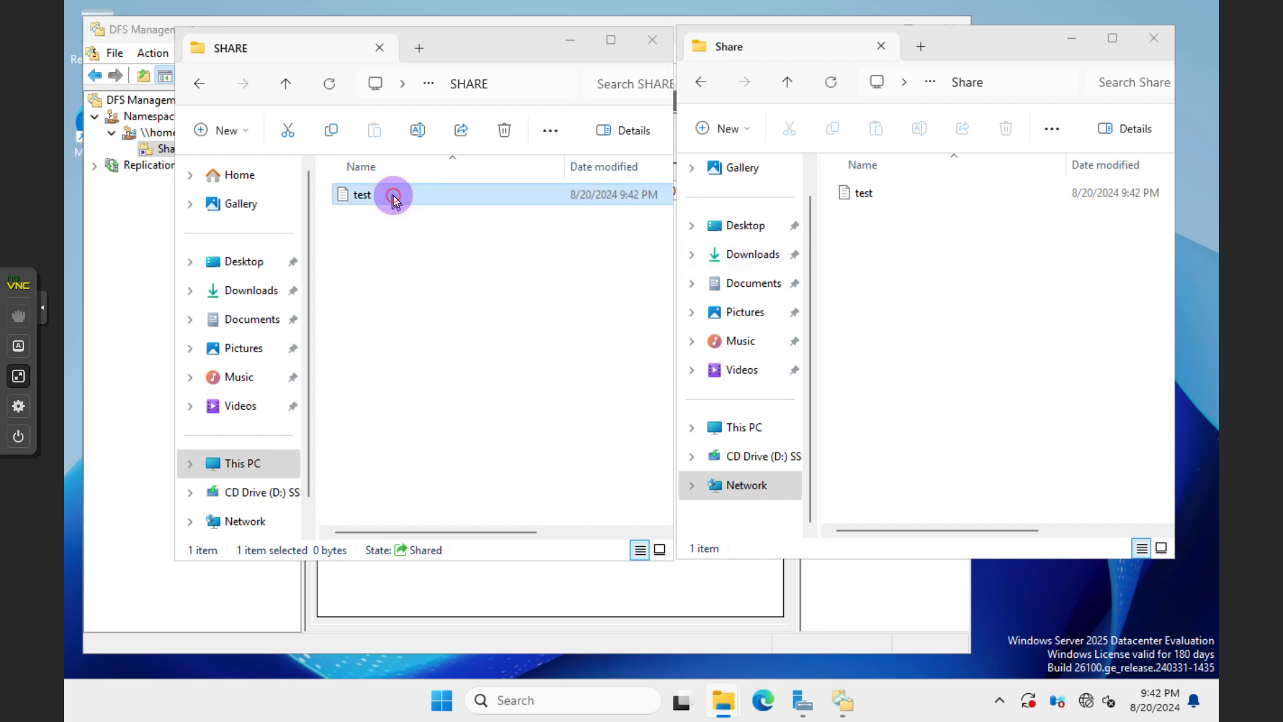
pyautogui.doubleClick(392, 196)
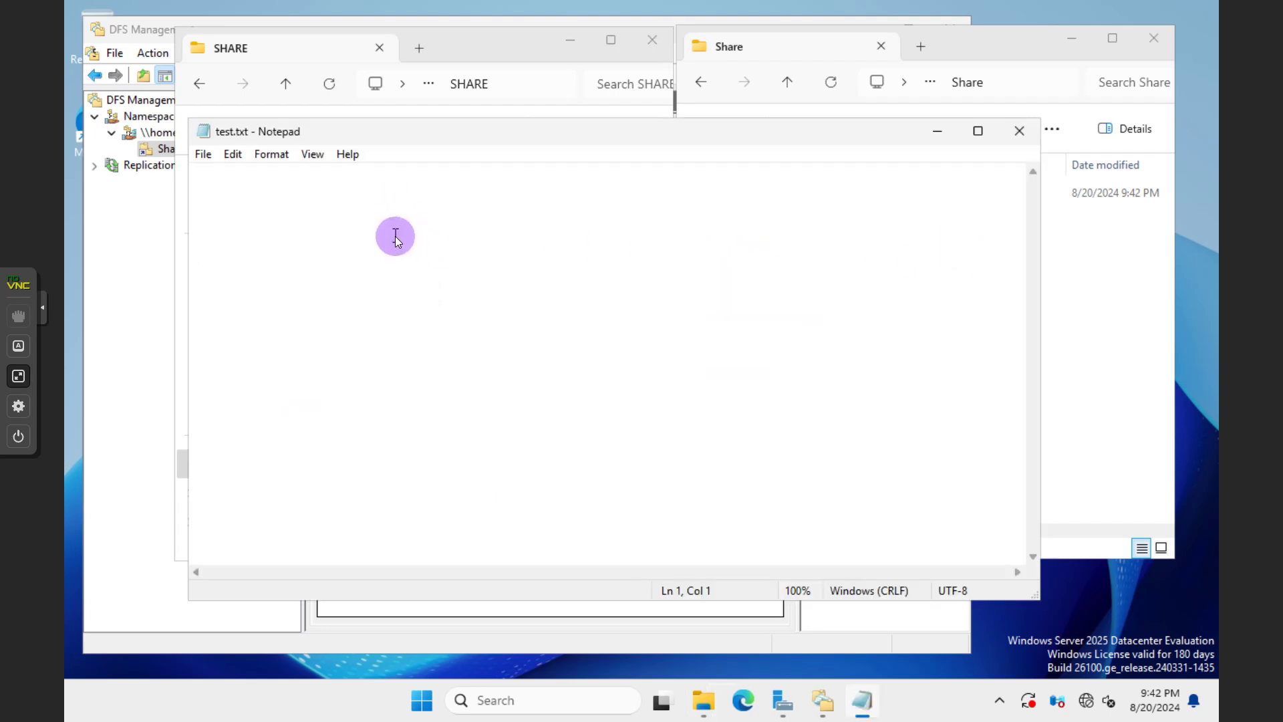
pyautogui.write('copy that')
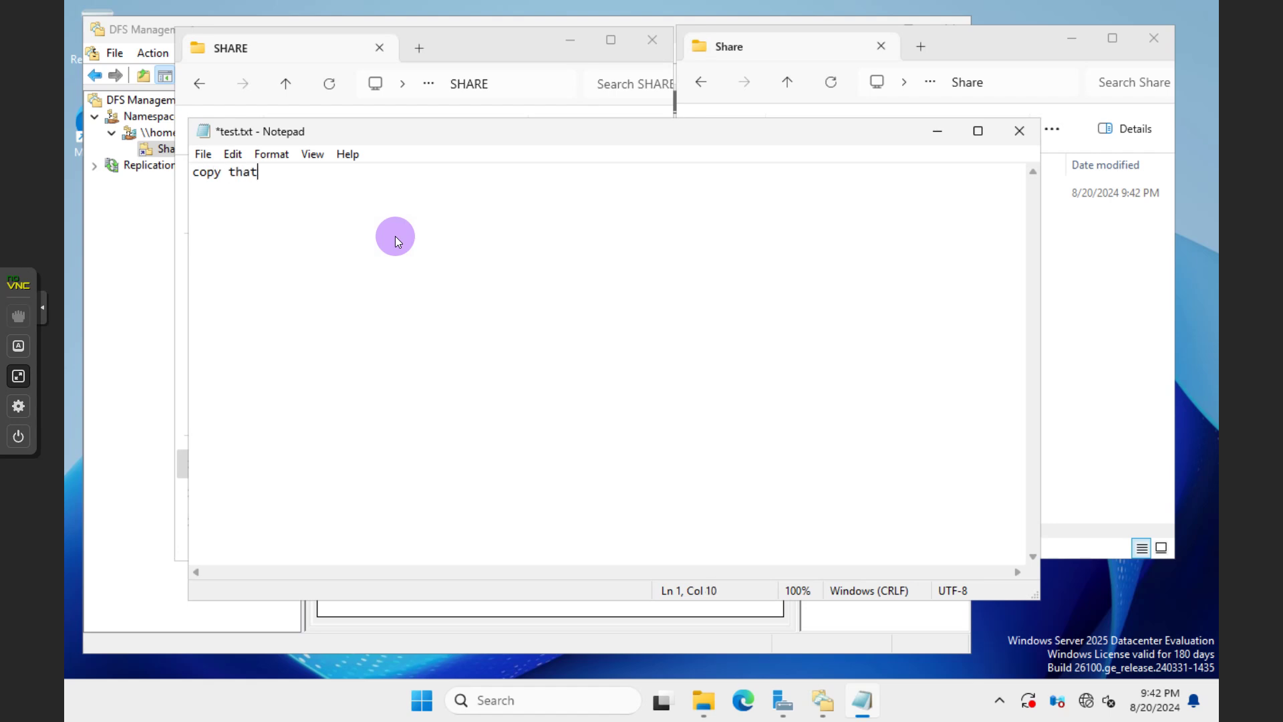
pyautogui.click(1017, 137)
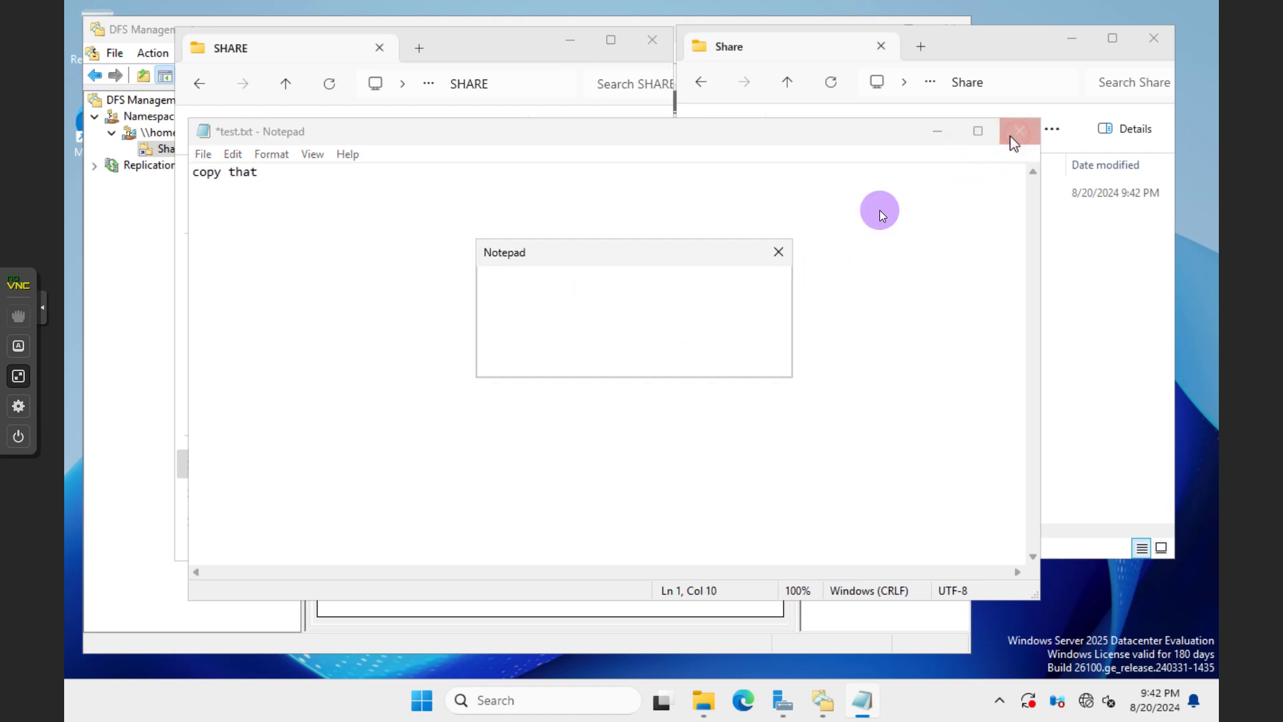
pyautogui.click(568, 361)
# Open test.txt through the namespace Share folder to confirm its text, then minimize the SHARE window
pyautogui.click(518, 390)
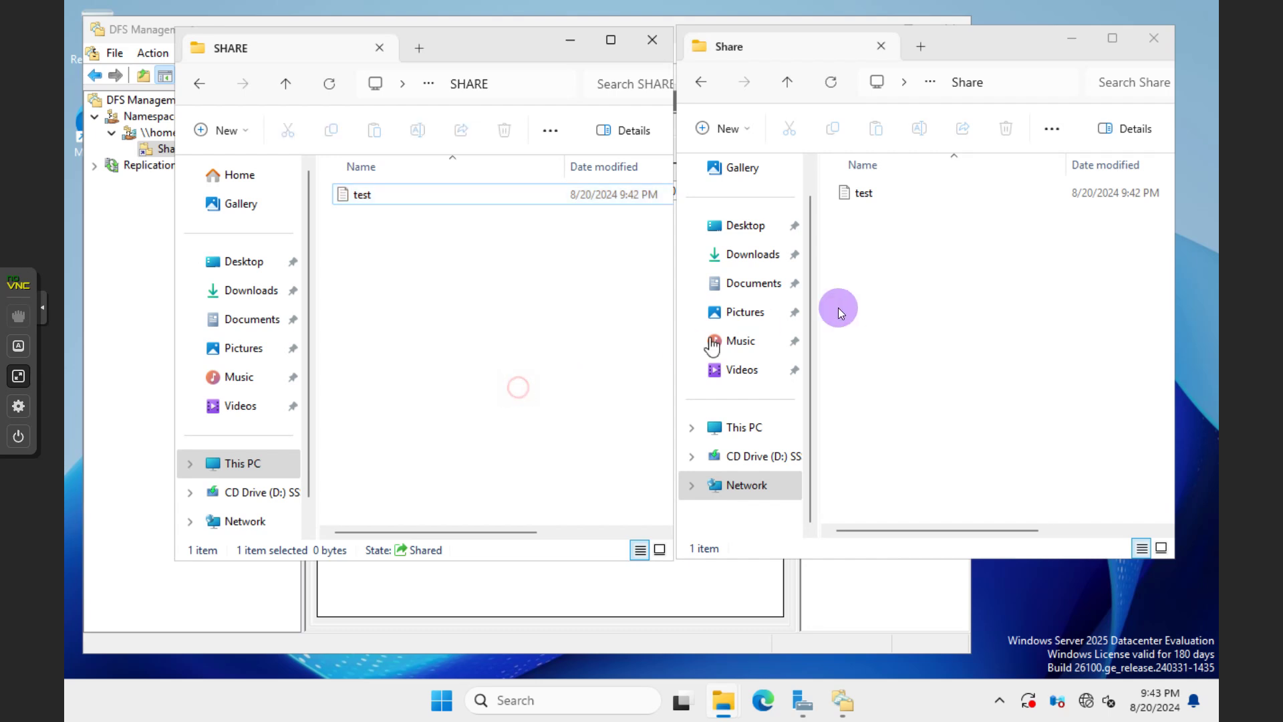
pyautogui.click(874, 278)
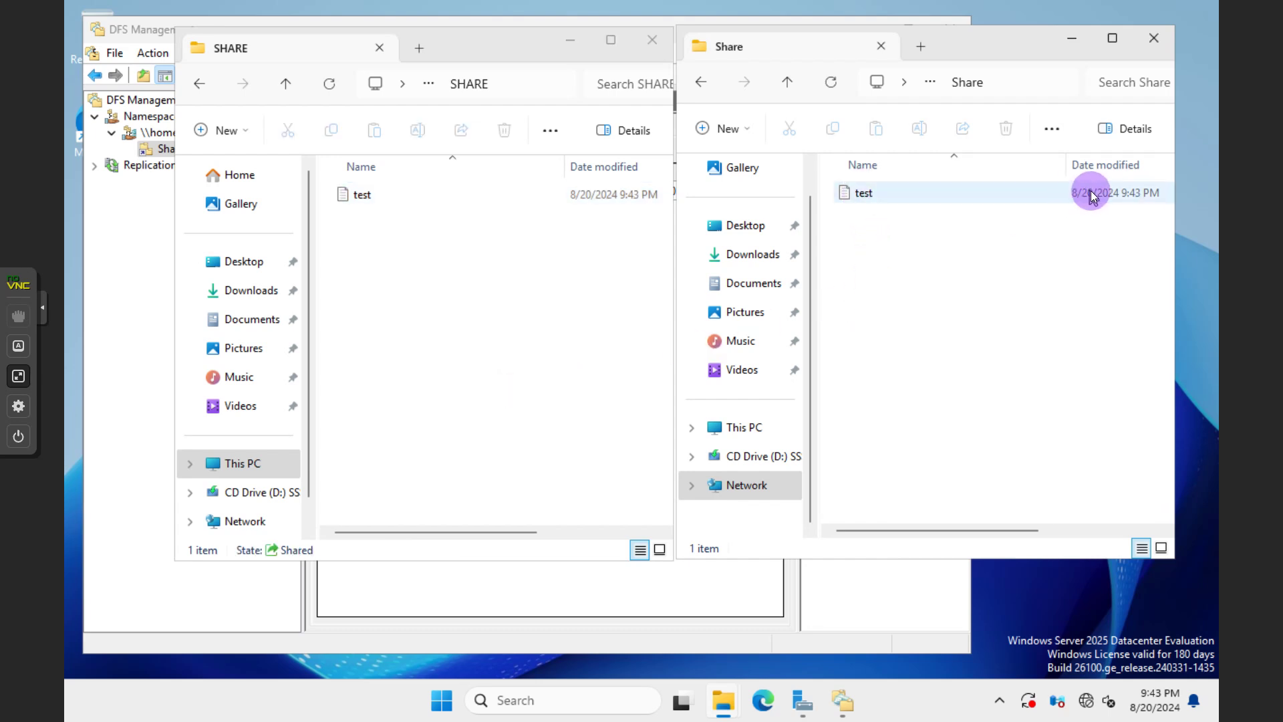
pyautogui.click(923, 196)
pyautogui.doubleClick(923, 195)
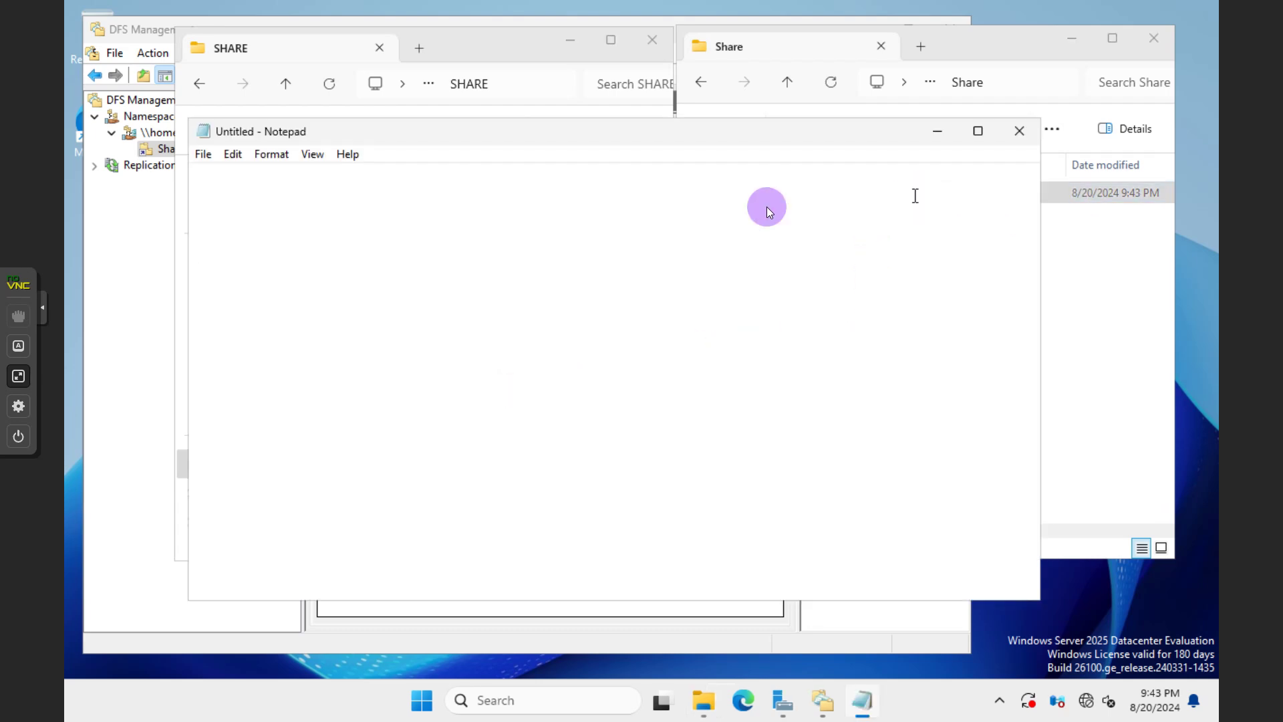
pyautogui.click(1019, 131)
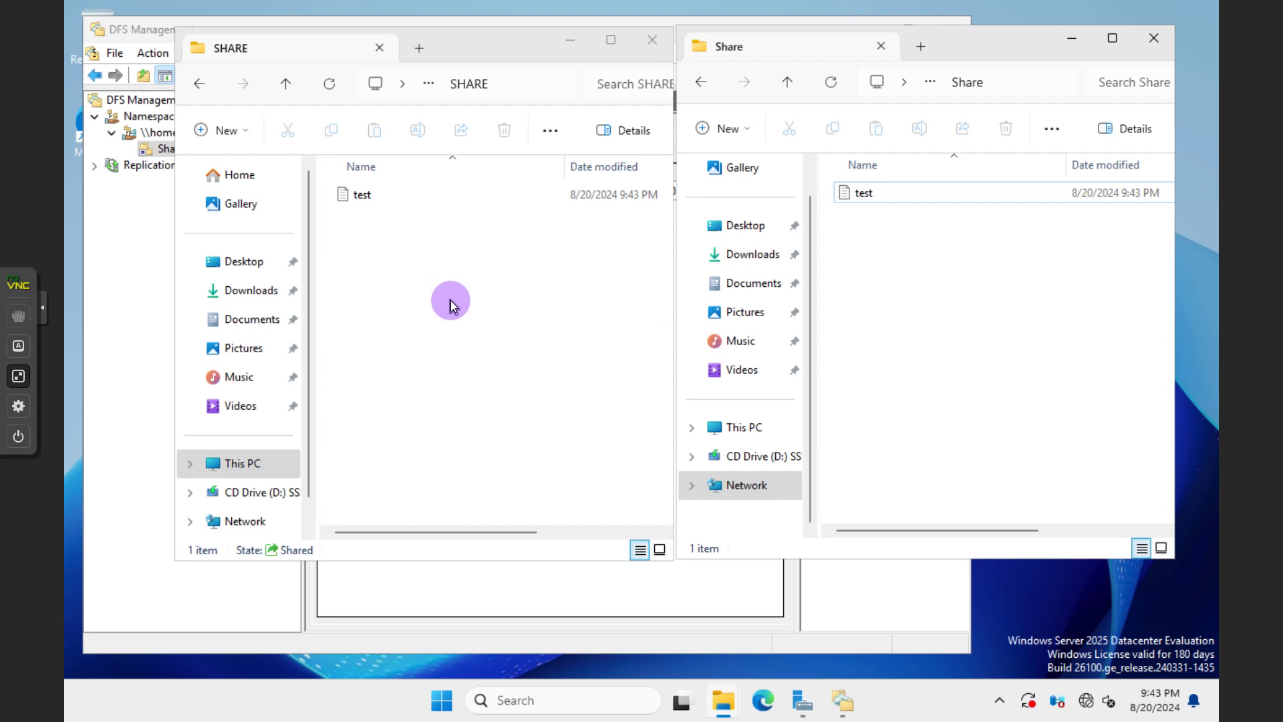
pyautogui.hscroll(1, 980, 344)
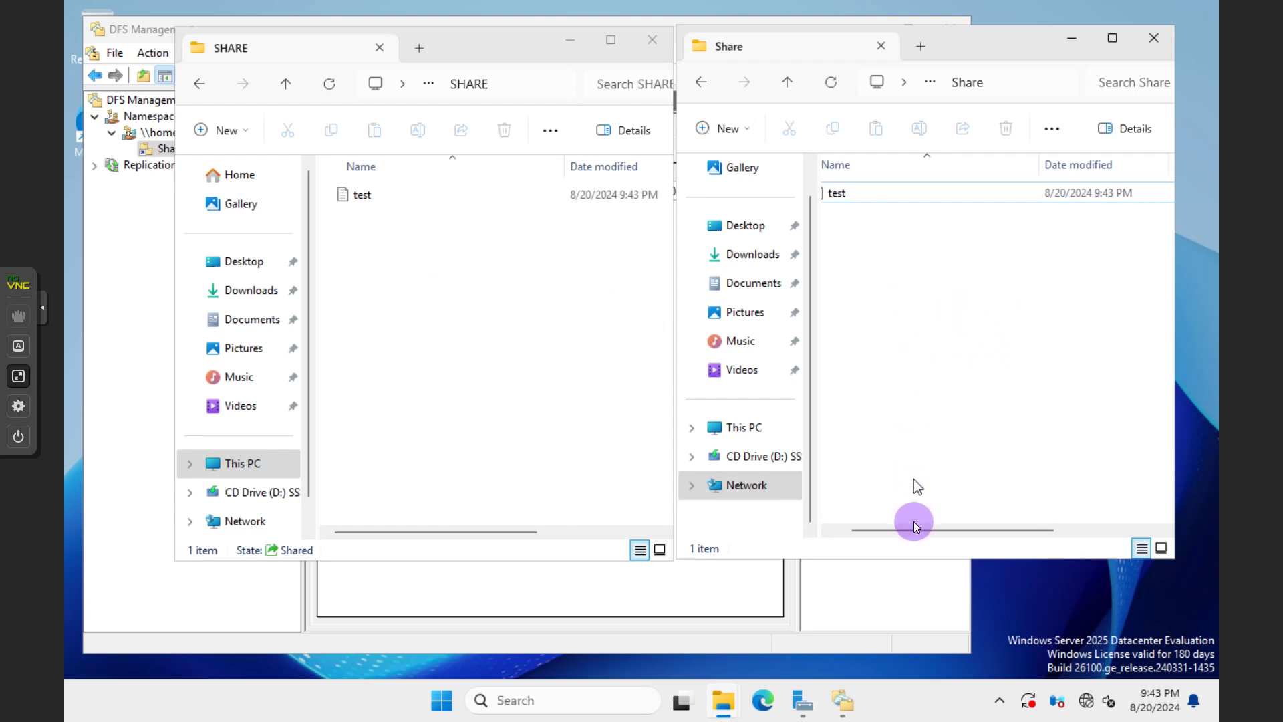
pyautogui.moveTo(914, 526); pyautogui.dragTo(862, 528)
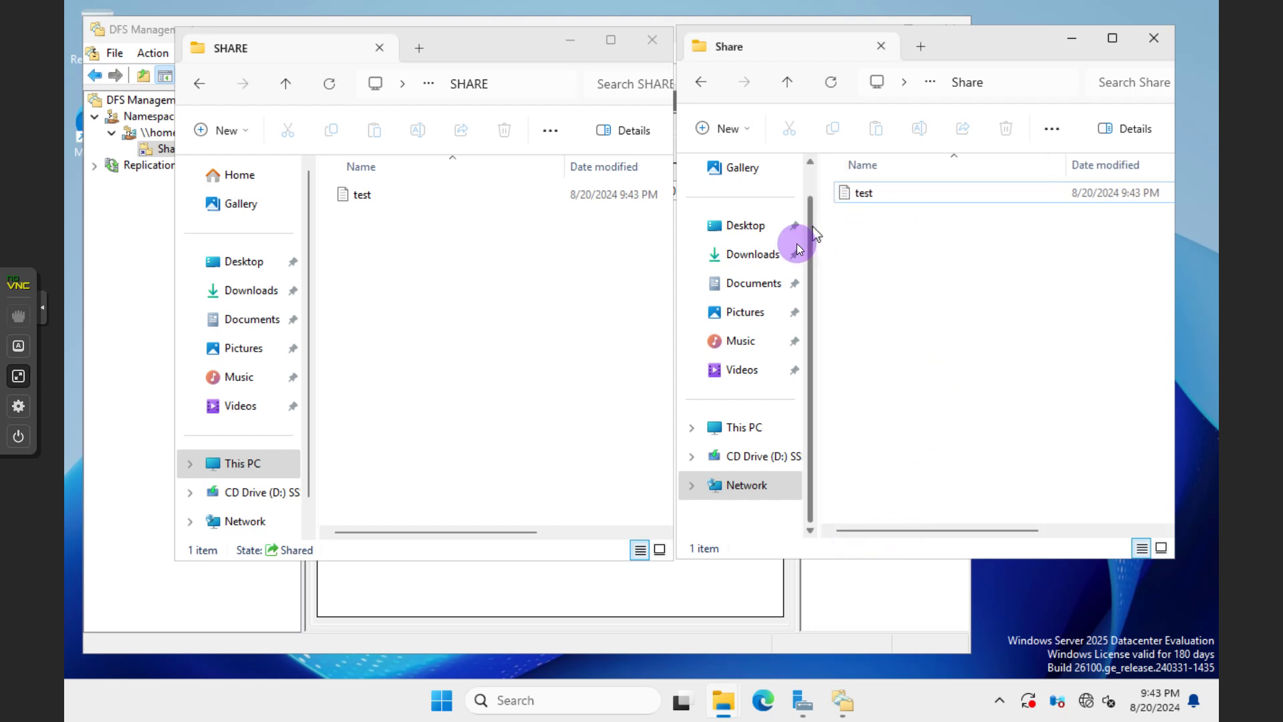
pyautogui.click(575, 40)
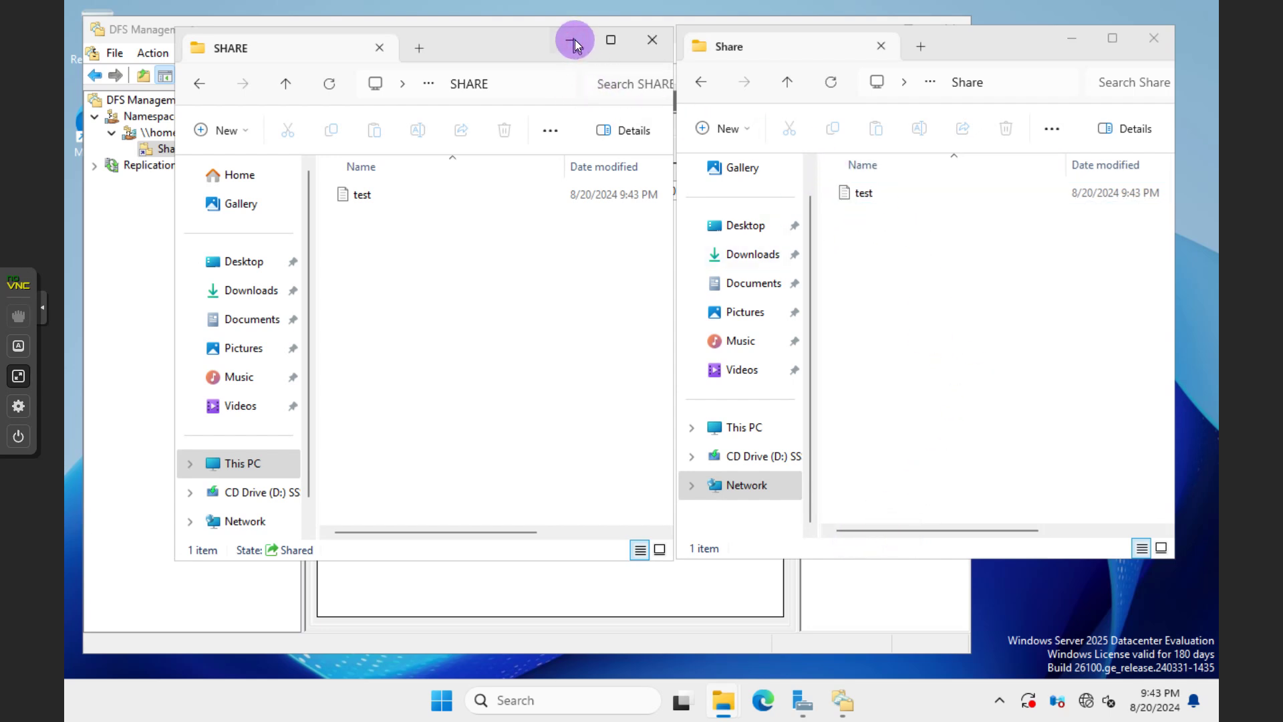
pyautogui.click(575, 41)
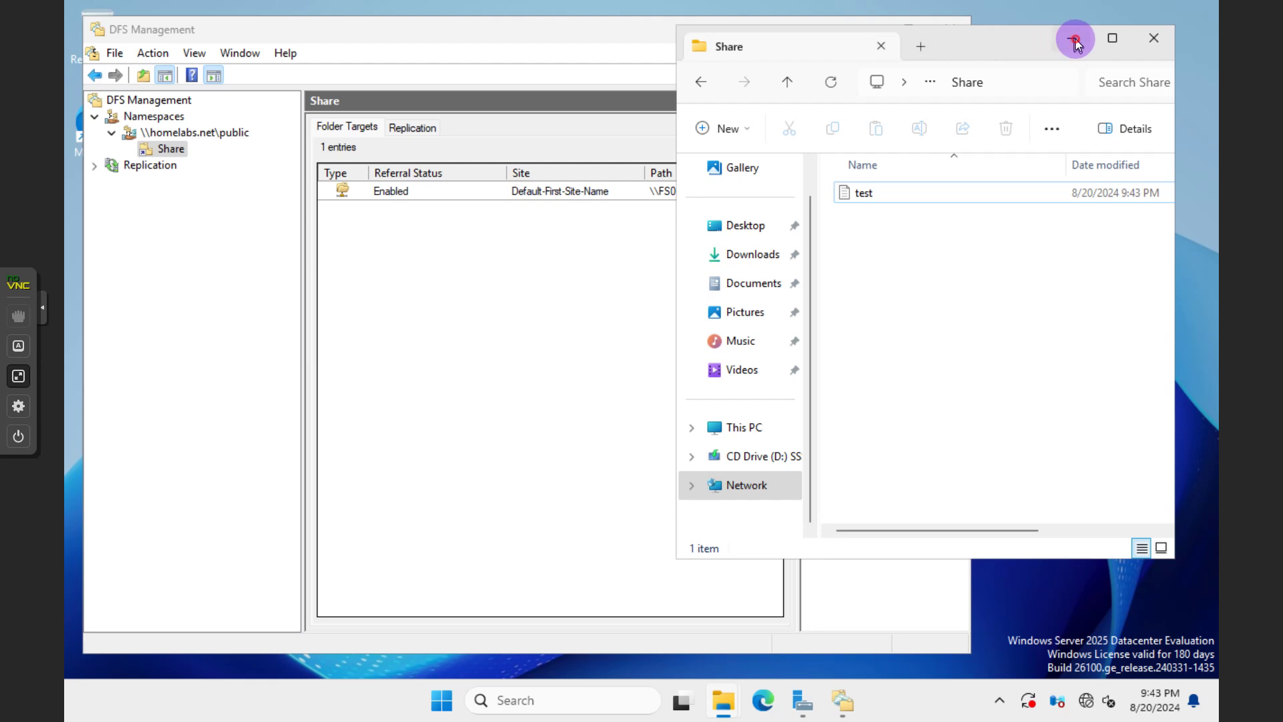
# Minimize the Share Explorer window and inspect the Share folder and its \\FS01\SHARE target without changes
pyautogui.click(1076, 39)
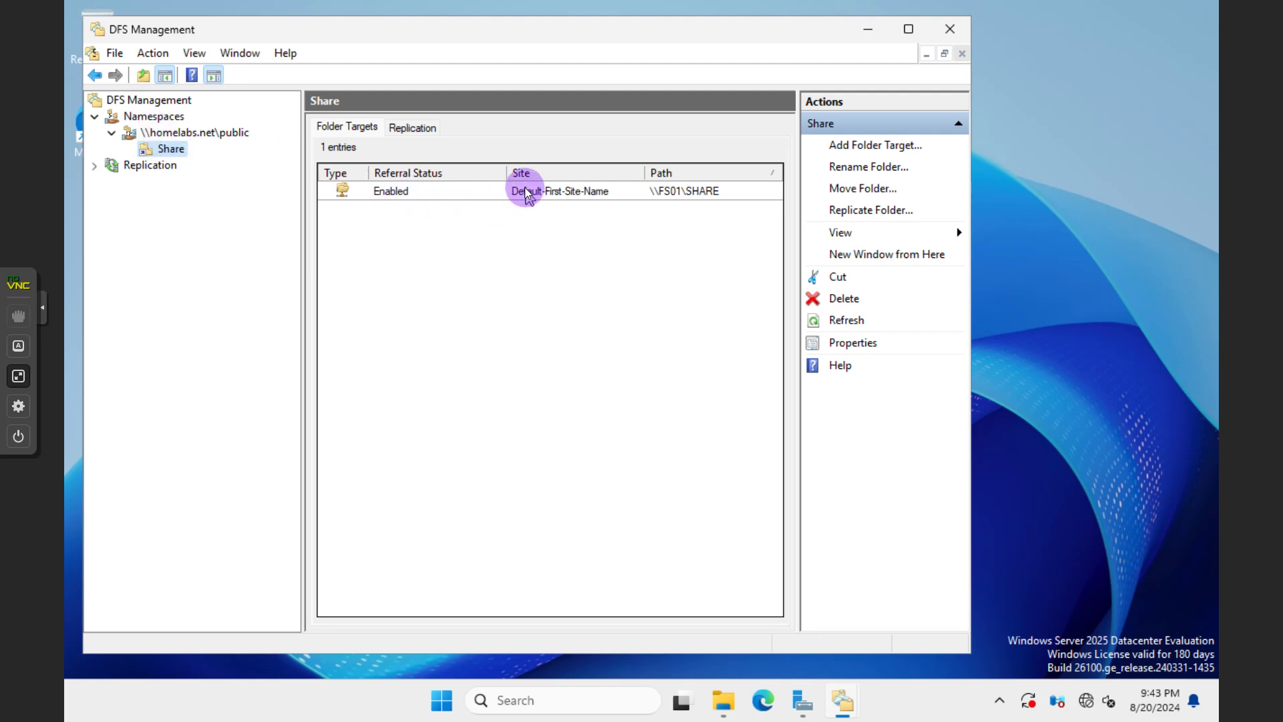
pyautogui.rightClick(178, 153)
pyautogui.click(467, 279)
pyautogui.click(388, 194)
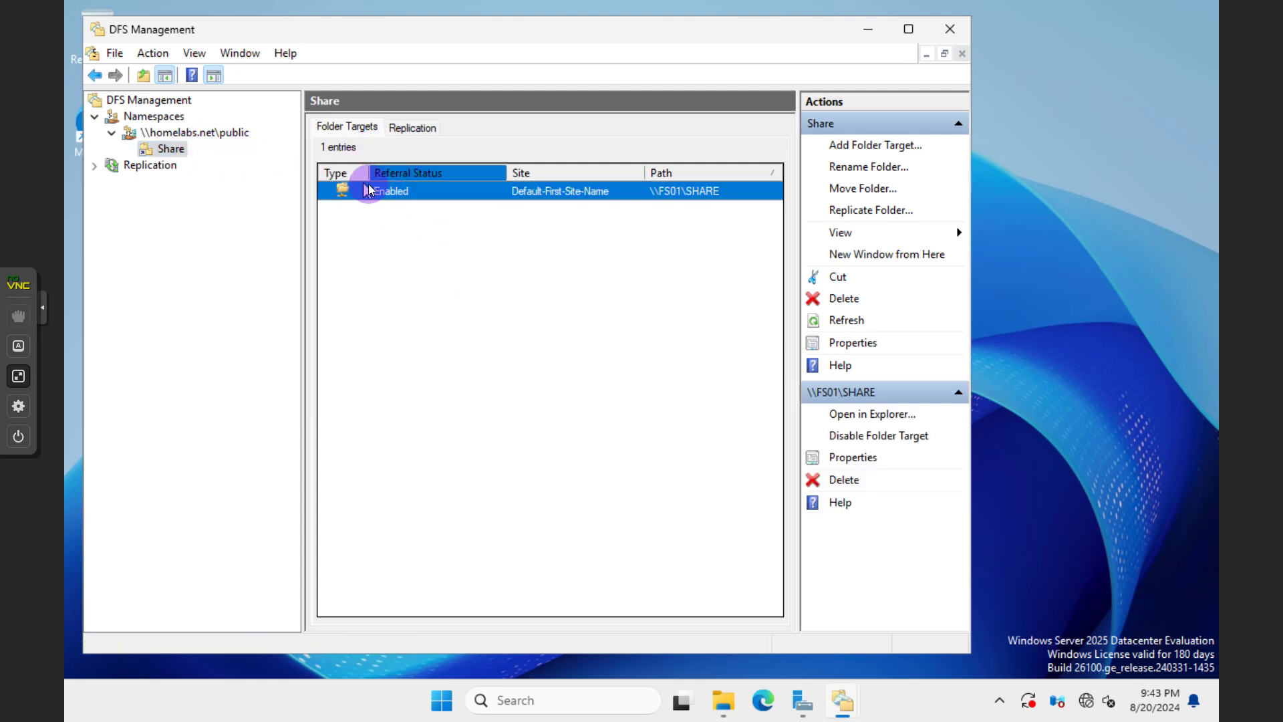
pyautogui.rightClick(396, 194)
pyautogui.click(642, 334)
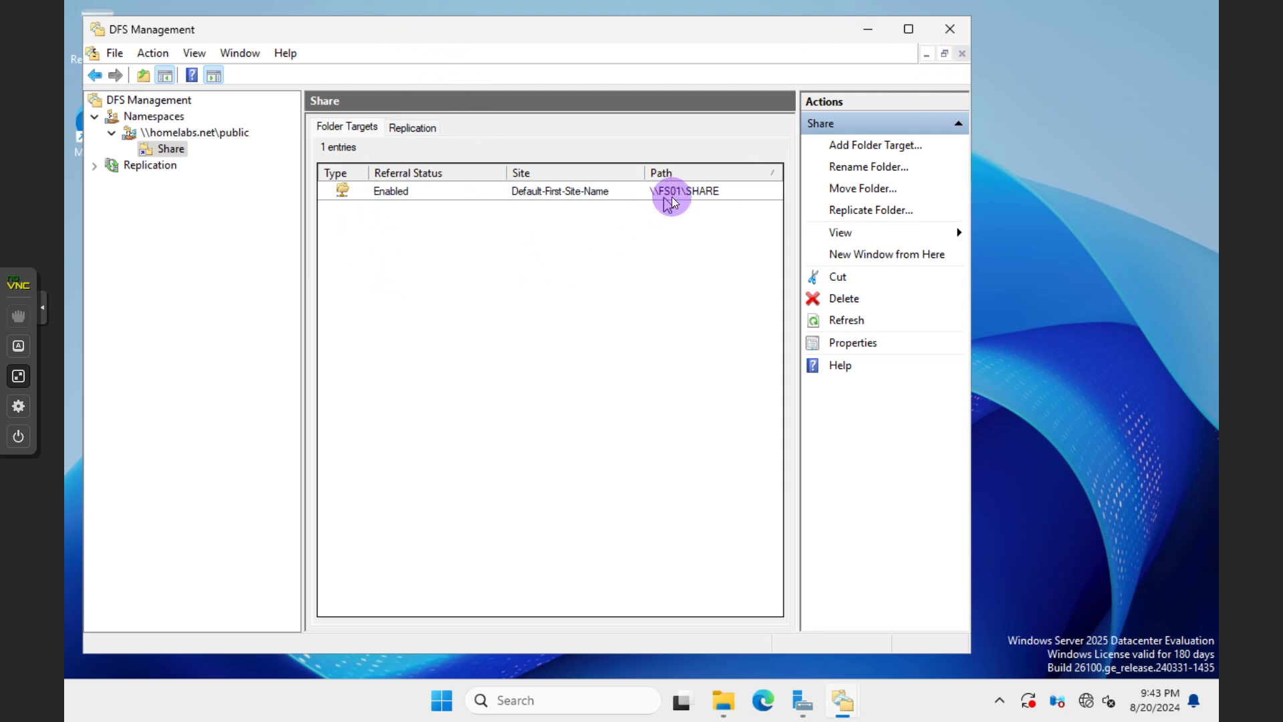
# Restore the FS01 window, bring the FS02 console forward, and sign in to FS02 as Administrator
pyautogui.click(19, 375)
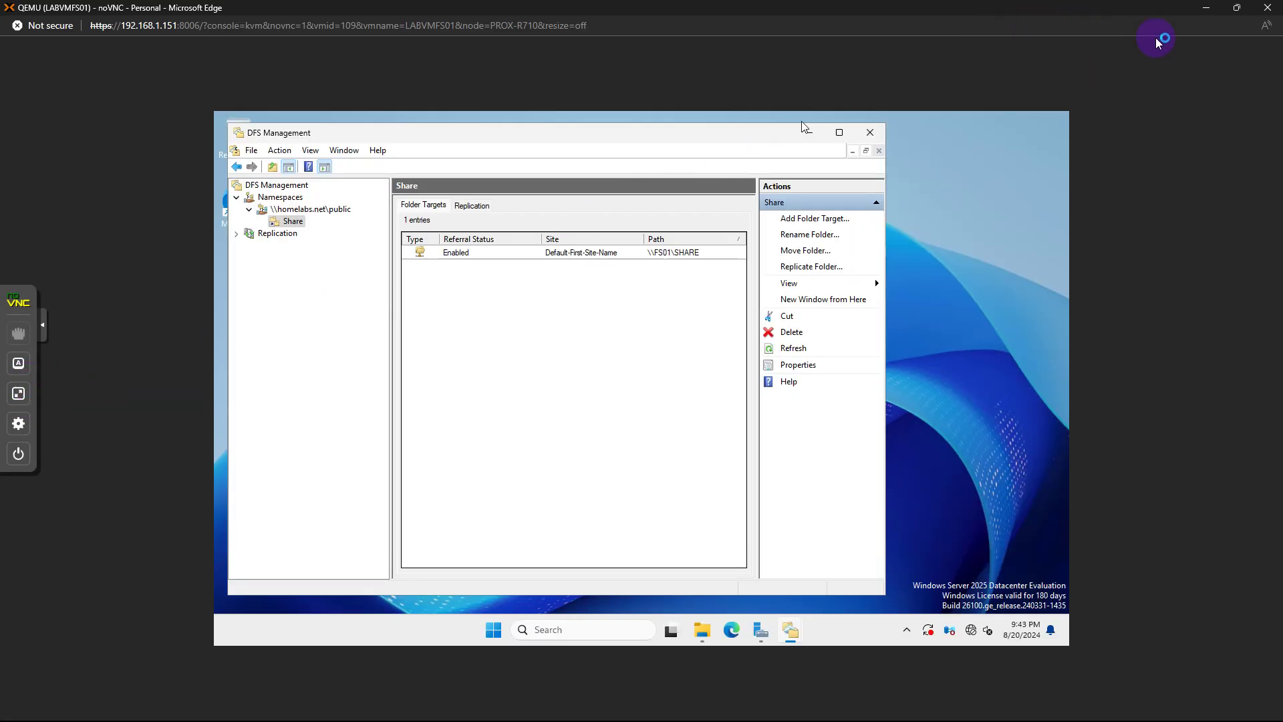
pyautogui.click(1238, 9)
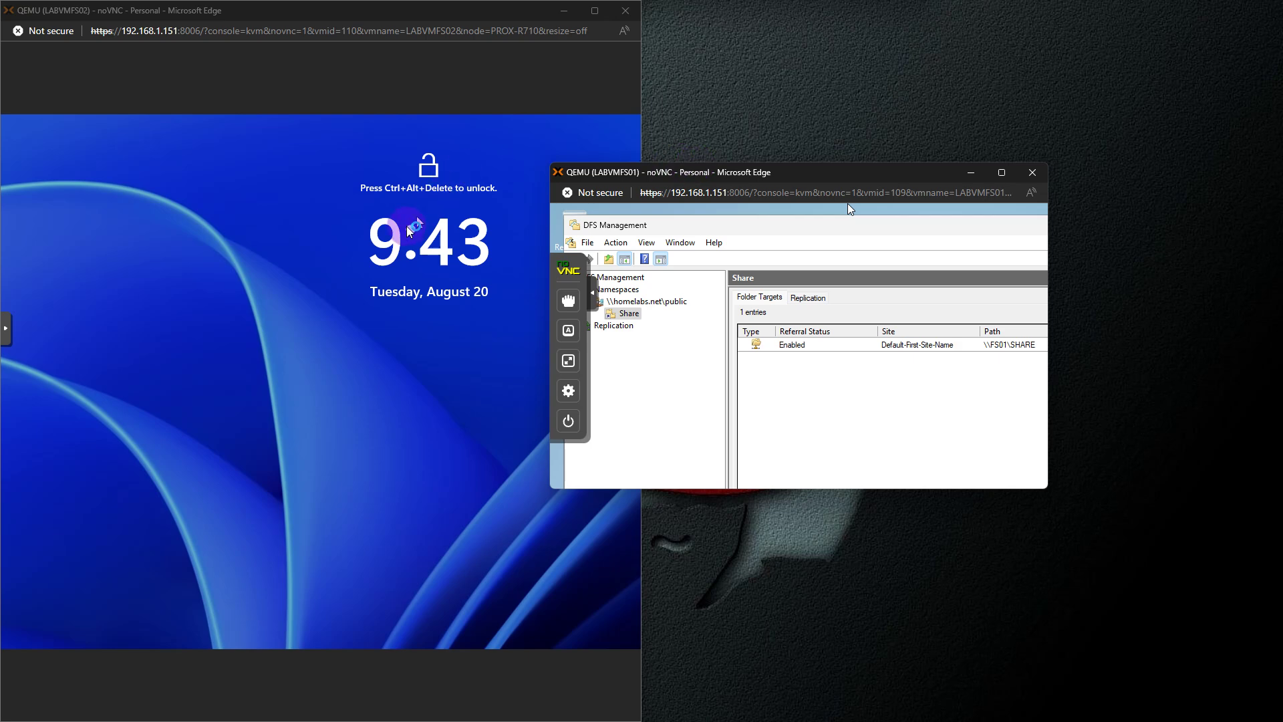
pyautogui.click(409, 230)
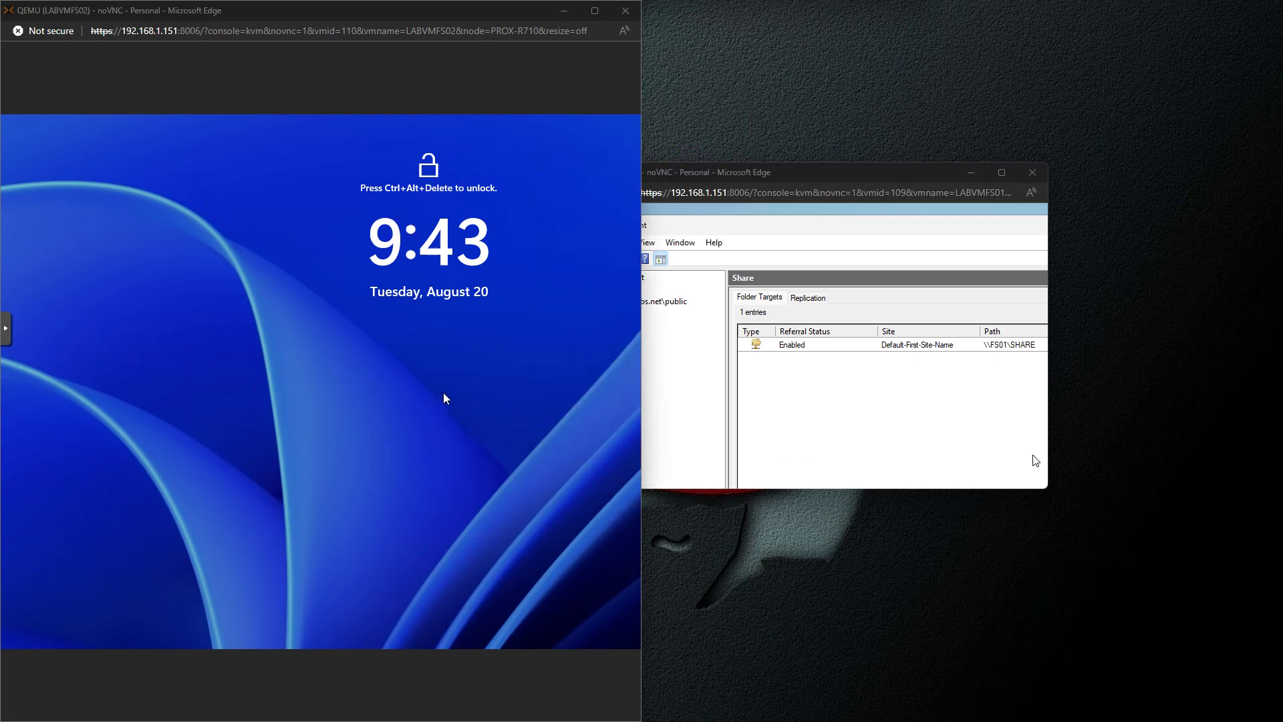
pyautogui.hotkey('ctrl', 'alt', 'Delete')
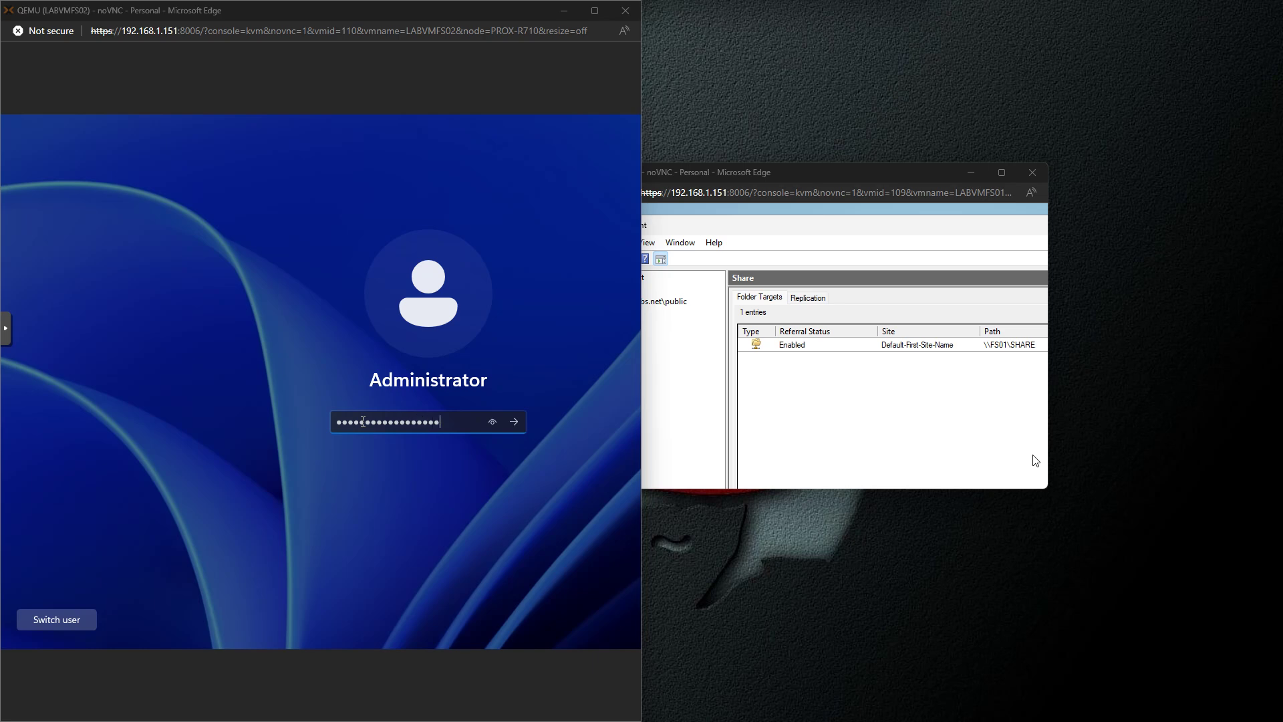
pyautogui.press('Return')
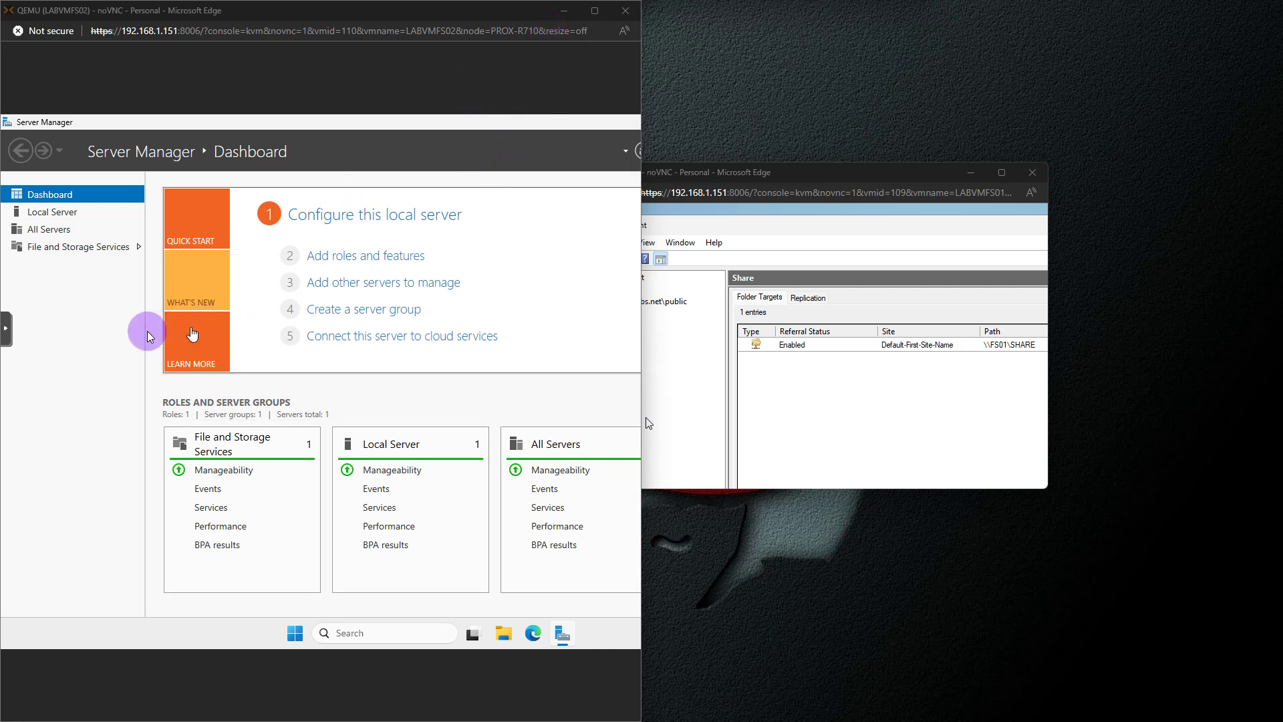
# Open File and Storage Services > Shares on FS02 and launch the New Share Wizard
pyautogui.click(64, 248)
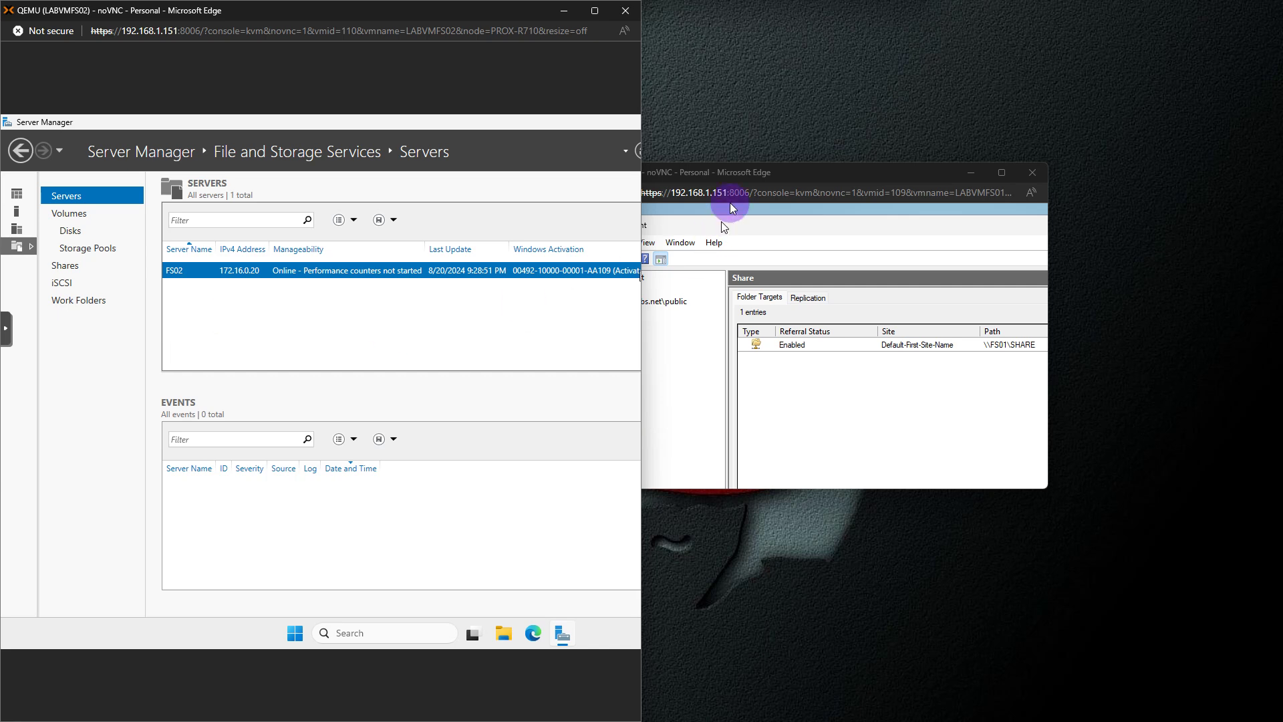
pyautogui.moveTo(816, 169); pyautogui.dragTo(912, 36)
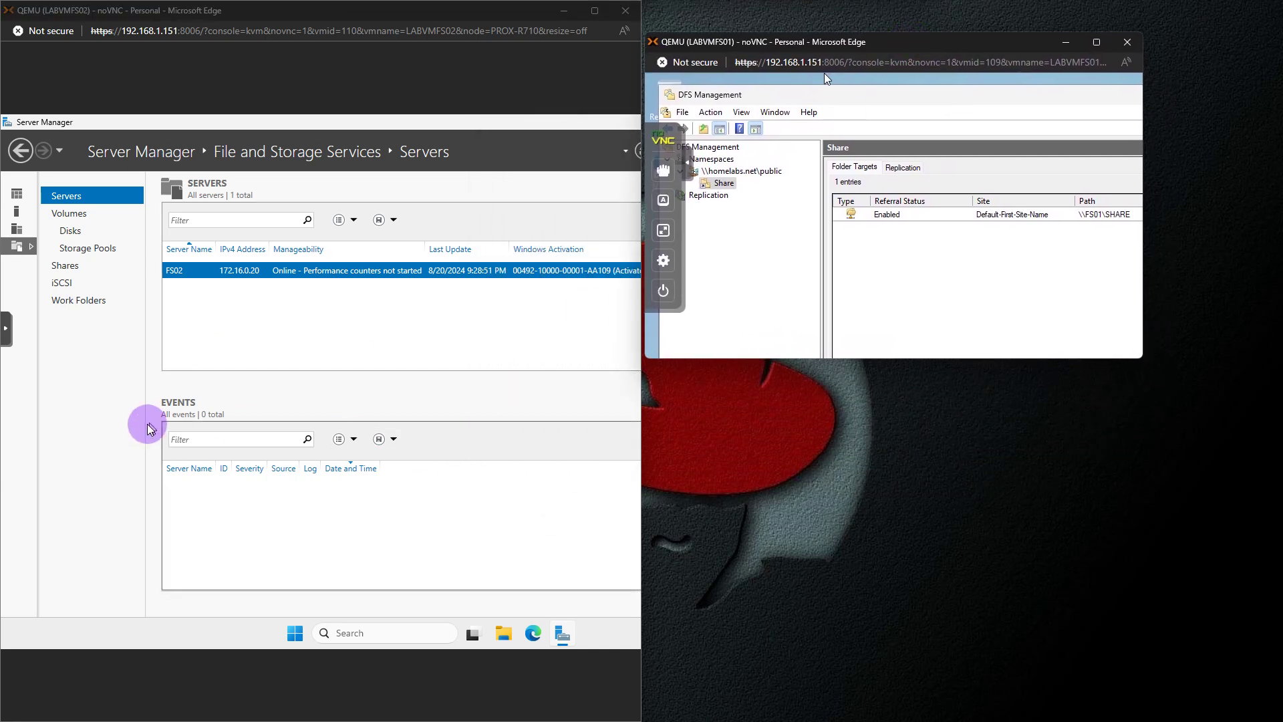
pyautogui.click(70, 264)
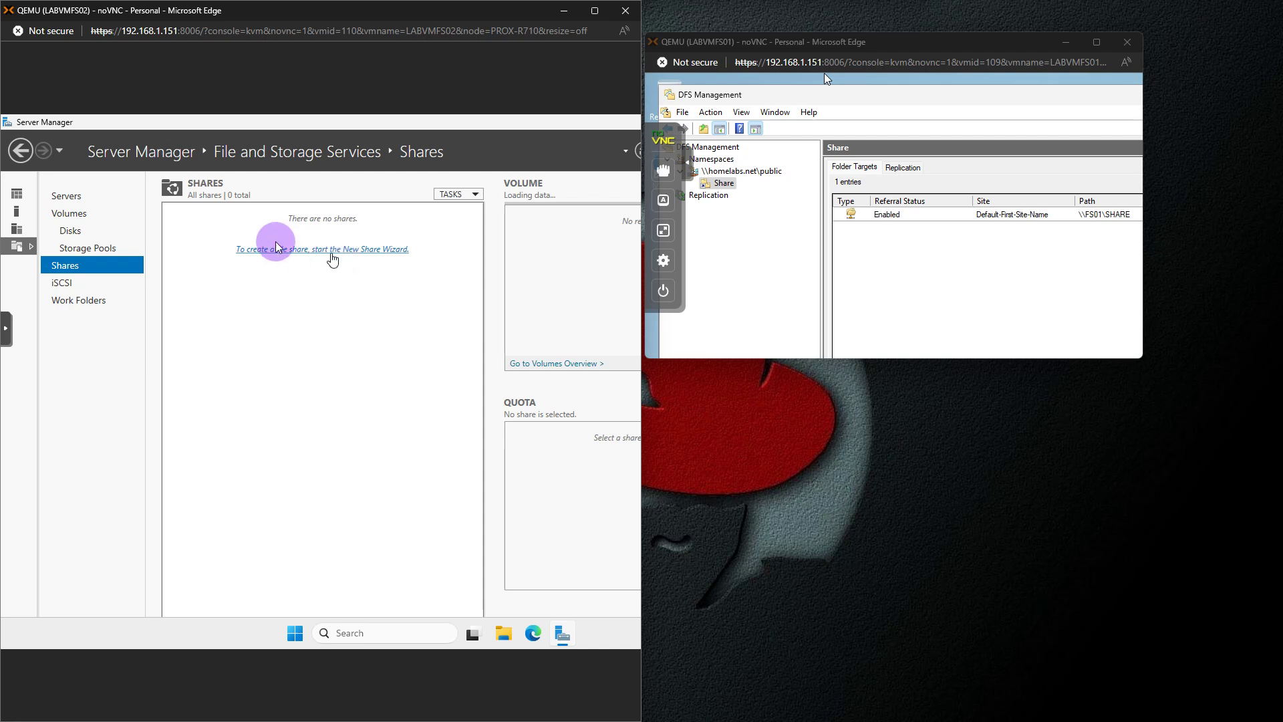
pyautogui.click(467, 193)
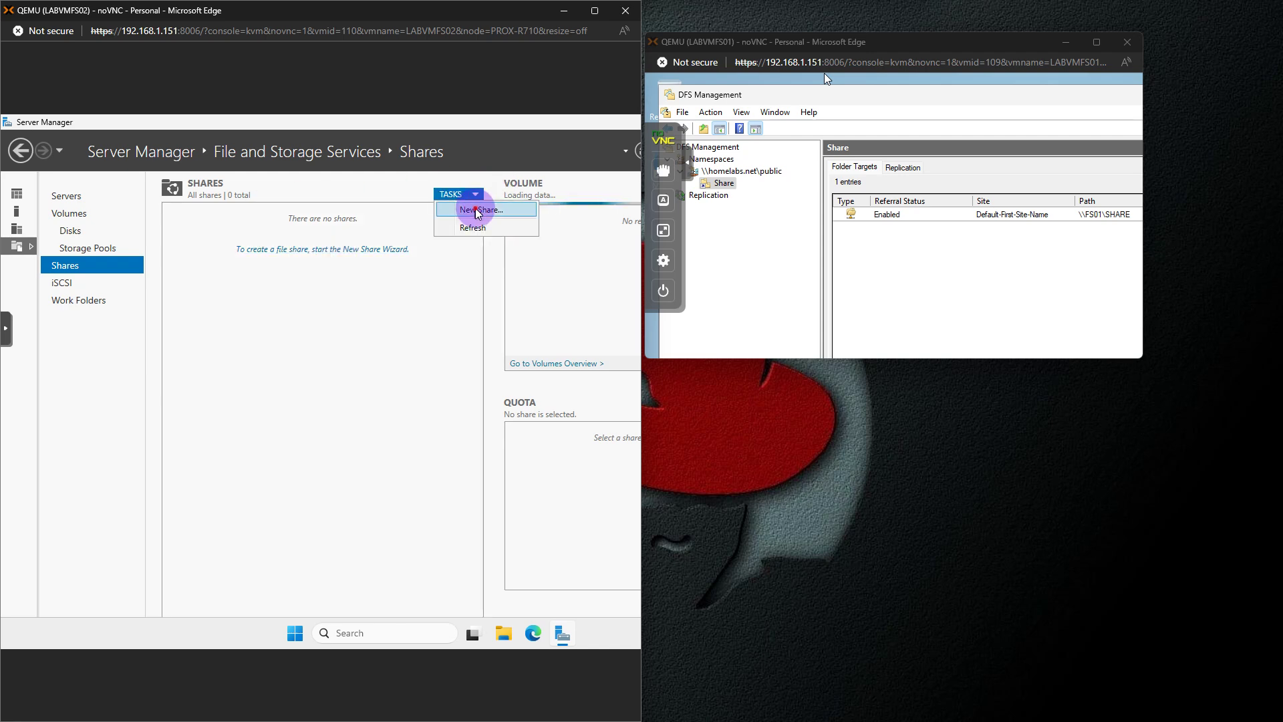
pyautogui.click(478, 211)
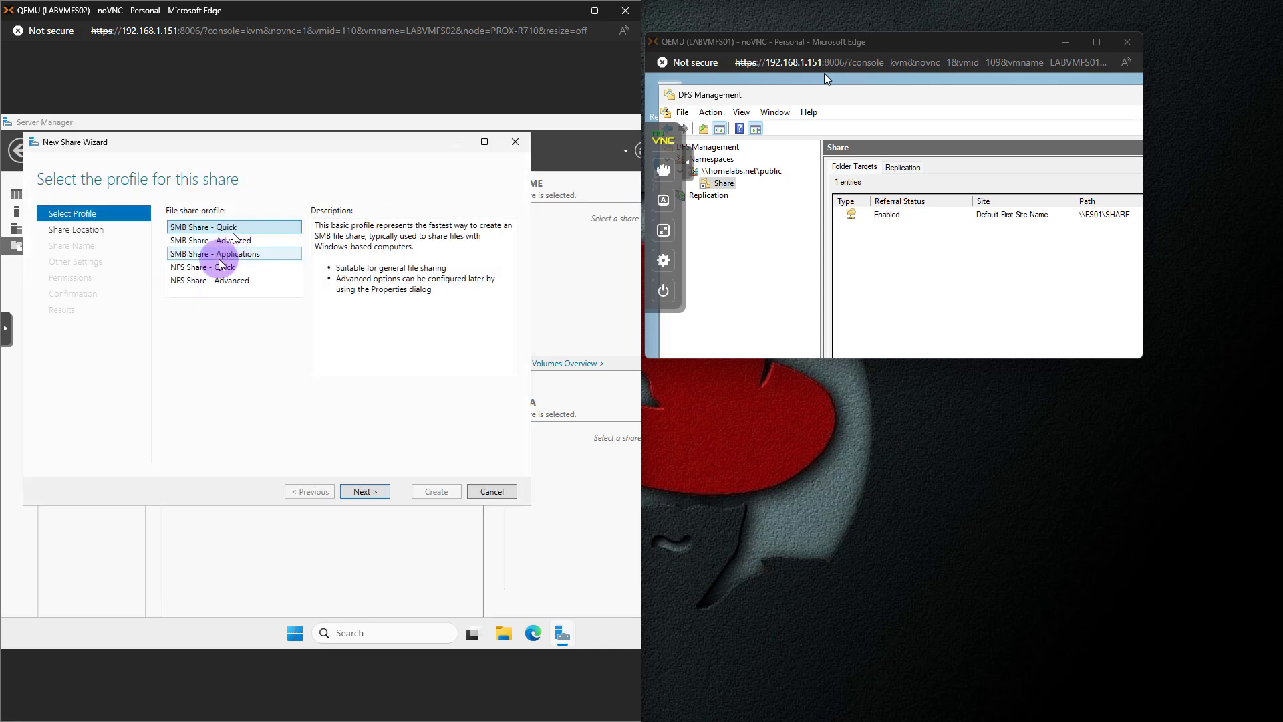
# Continue the quick SMB share on the F: volume and pick a custom path of F:\
pyautogui.click(367, 493)
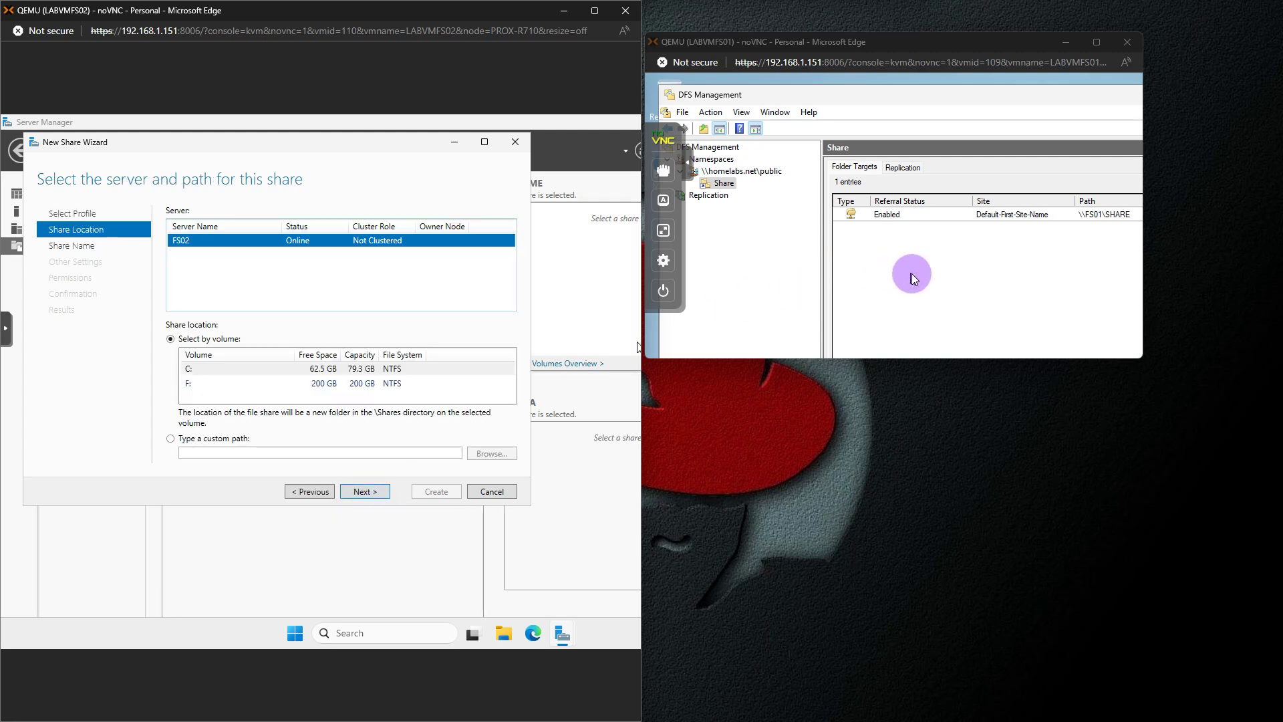
pyautogui.click(208, 385)
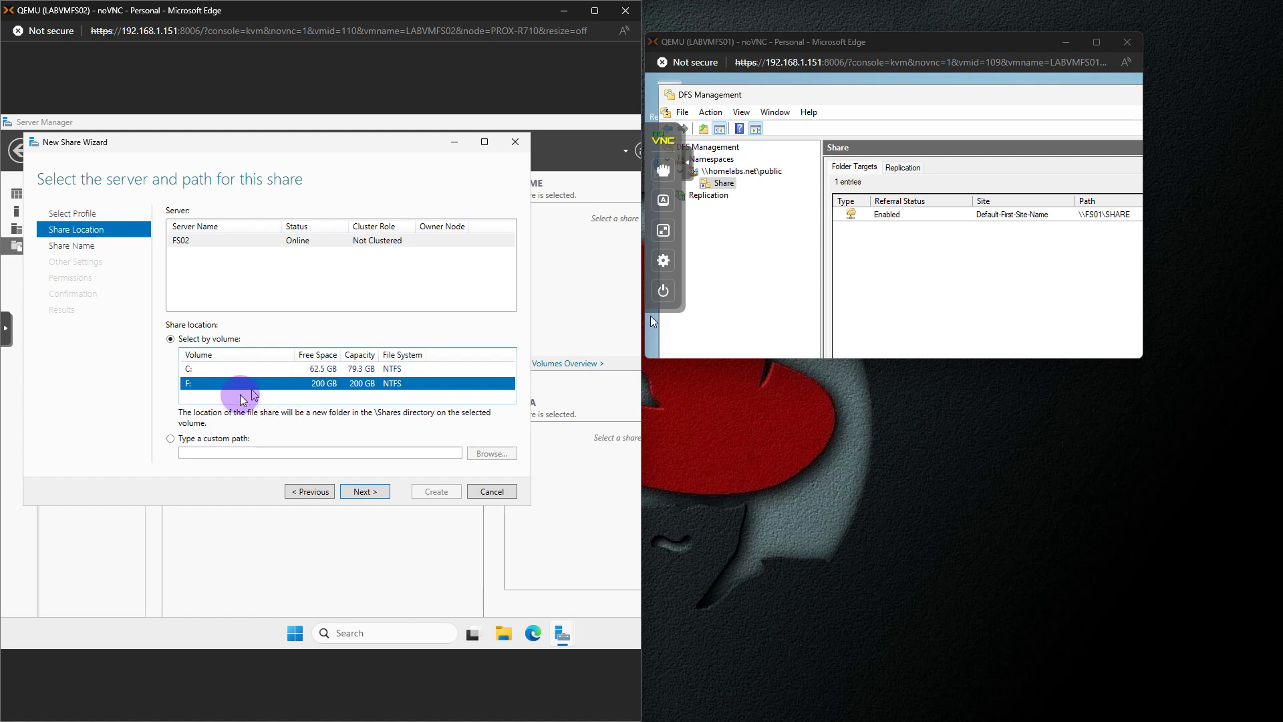
pyautogui.click(215, 453)
pyautogui.click(492, 456)
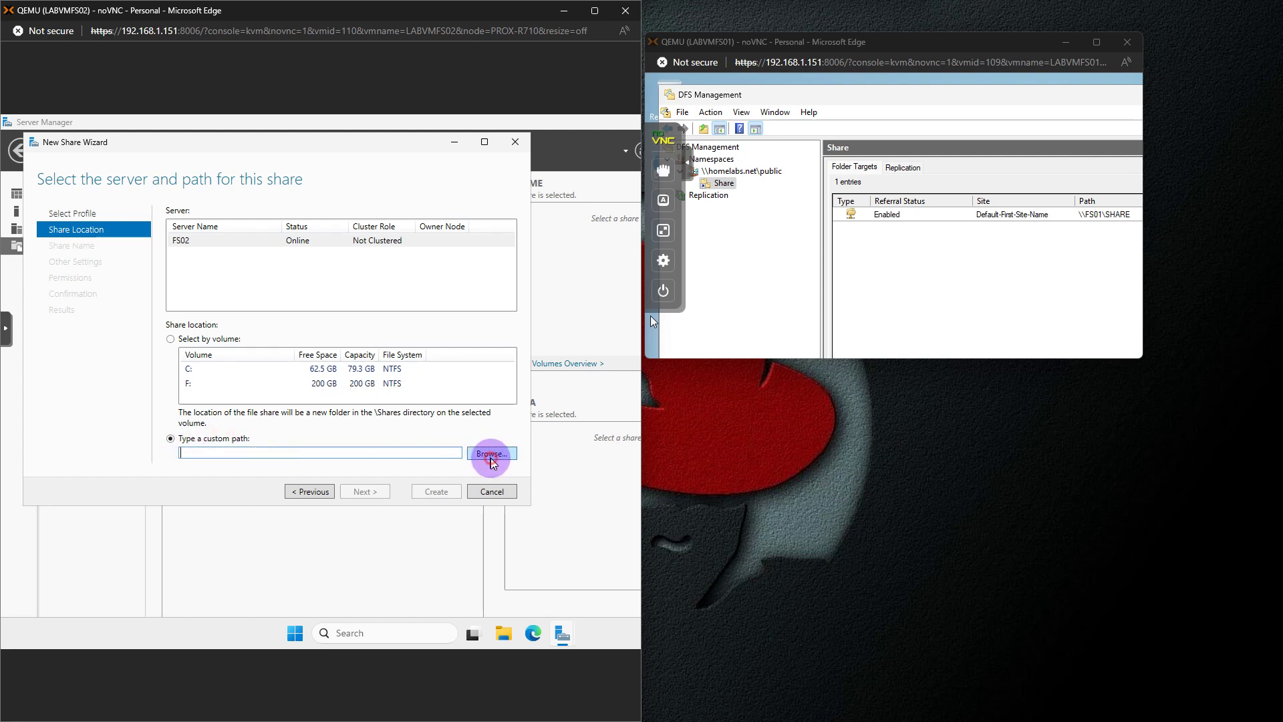
pyautogui.click(90, 218)
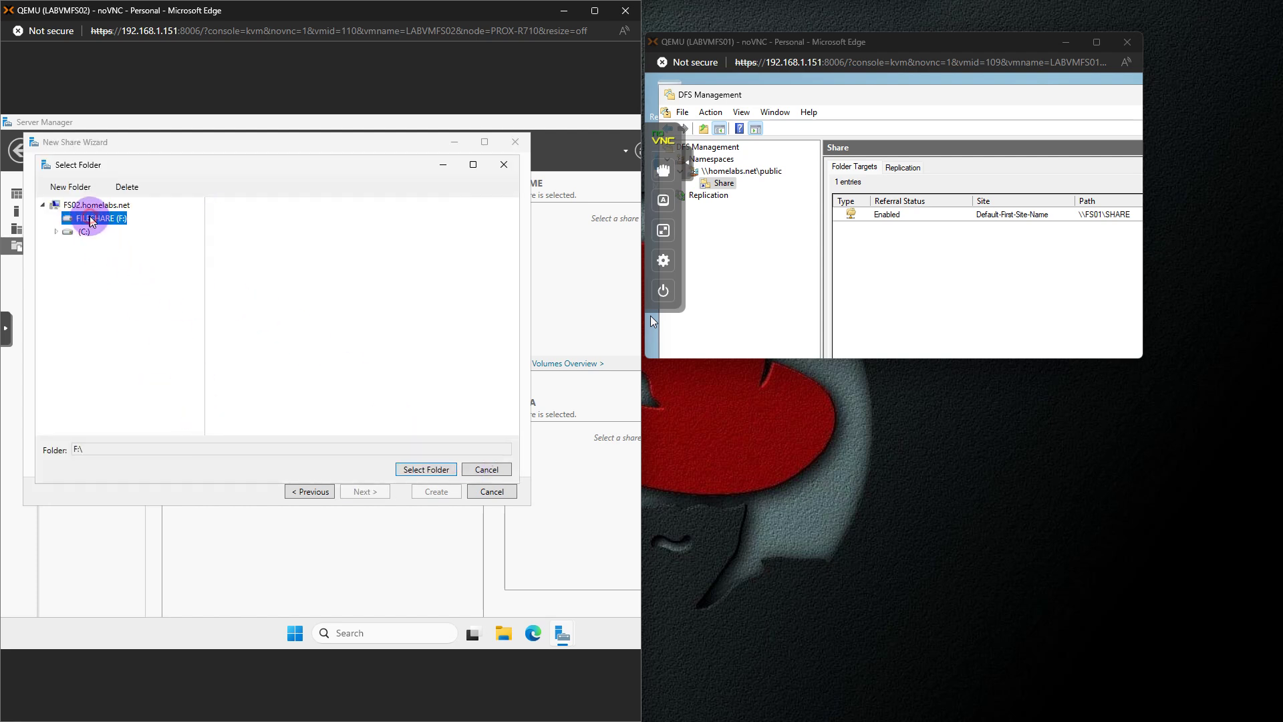
pyautogui.click(422, 469)
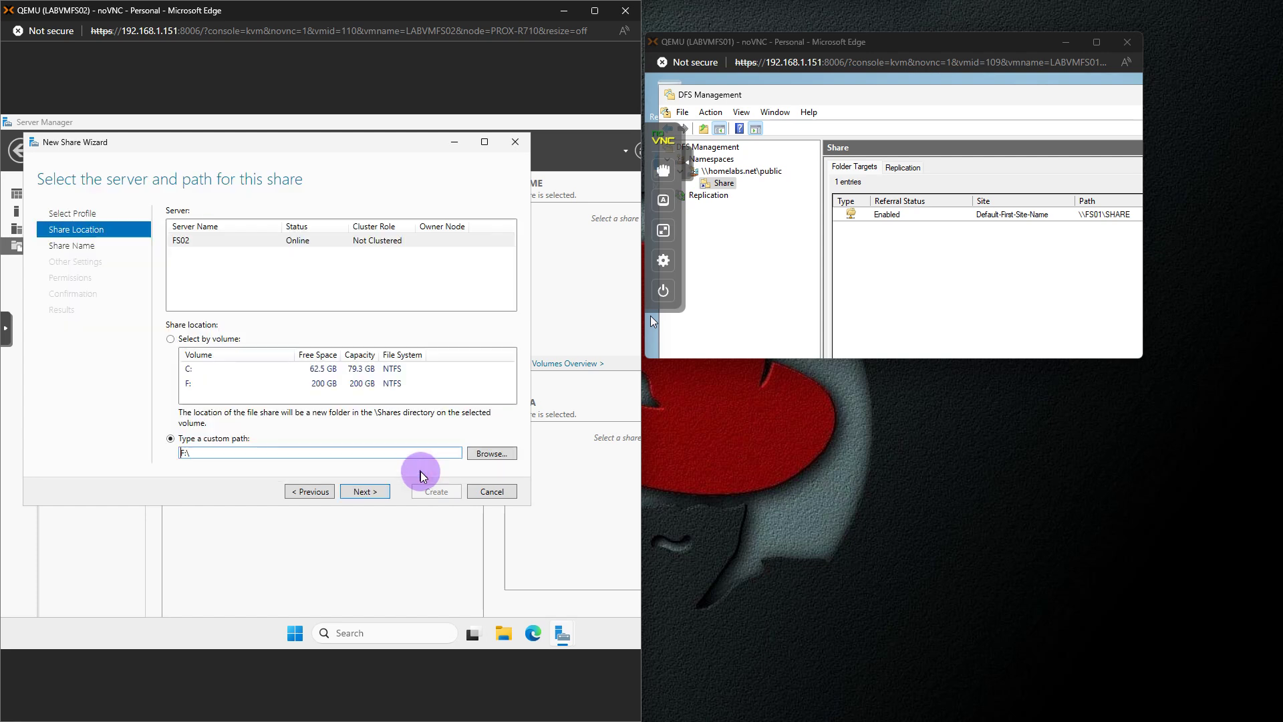
# Create a new SHARE folder on F: and use F:\SHARE as the share path
pyautogui.click(492, 453)
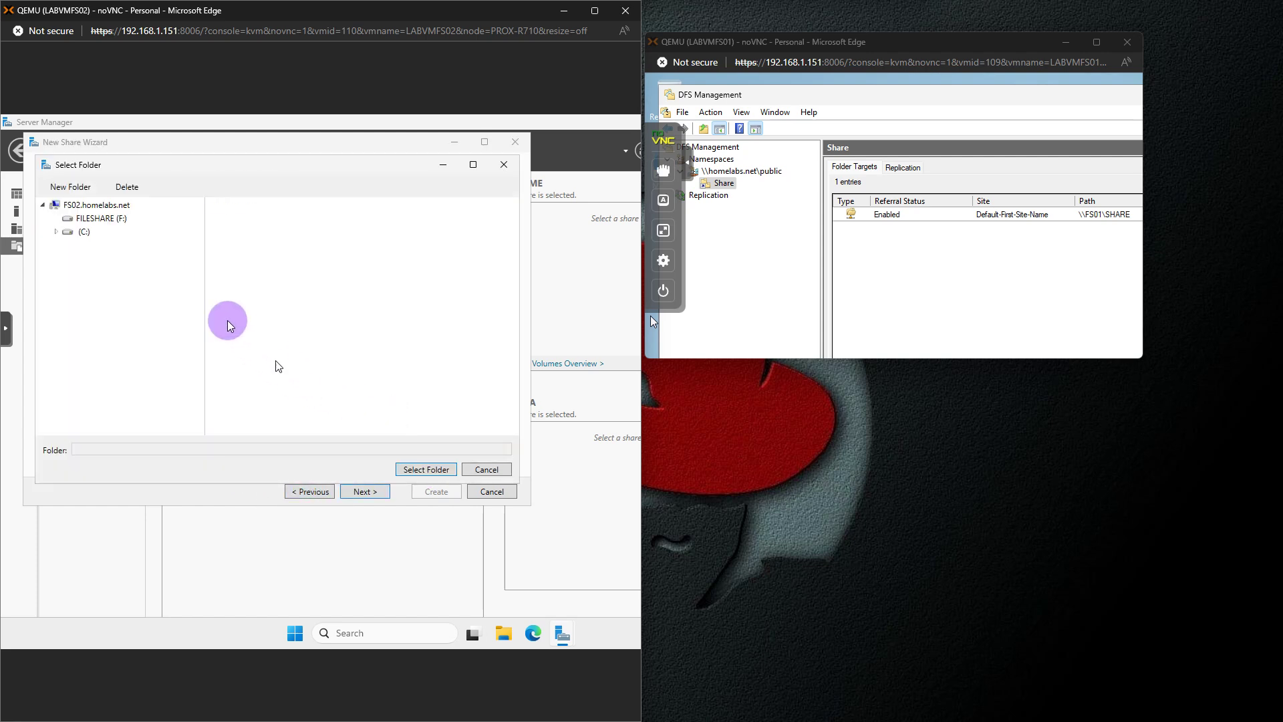
pyautogui.click(90, 218)
pyautogui.click(70, 186)
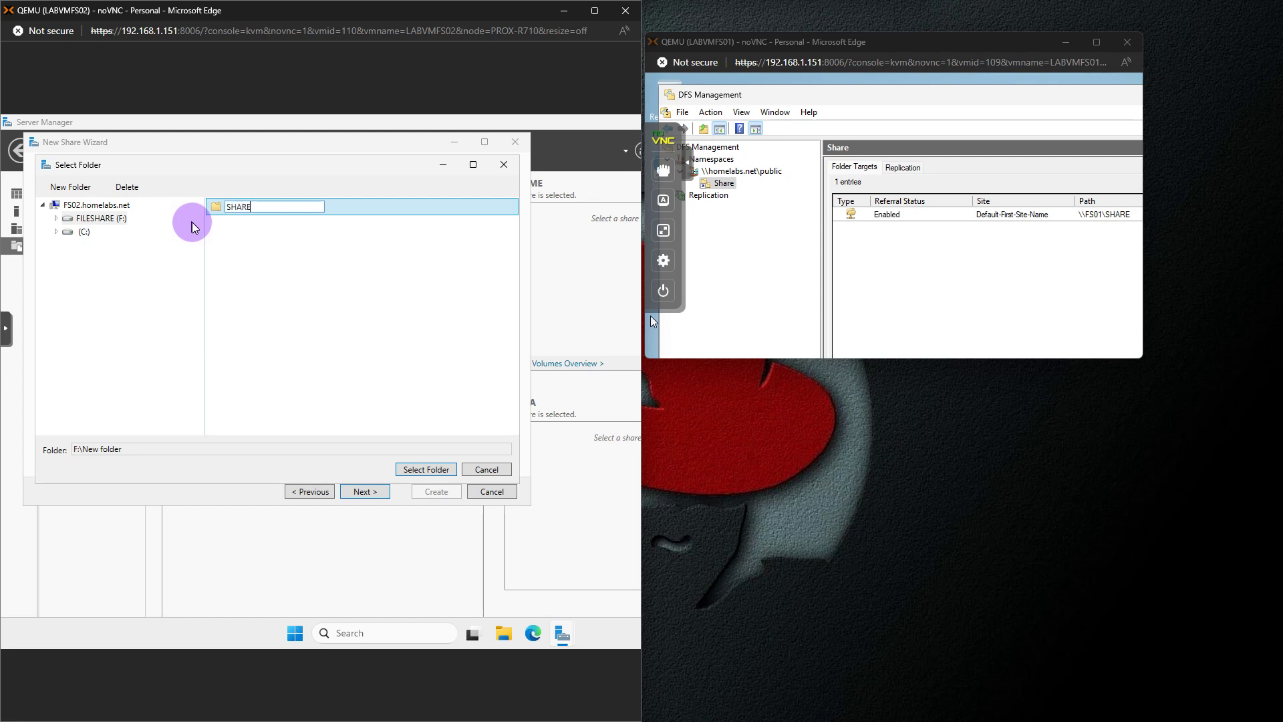
pyautogui.click(409, 471)
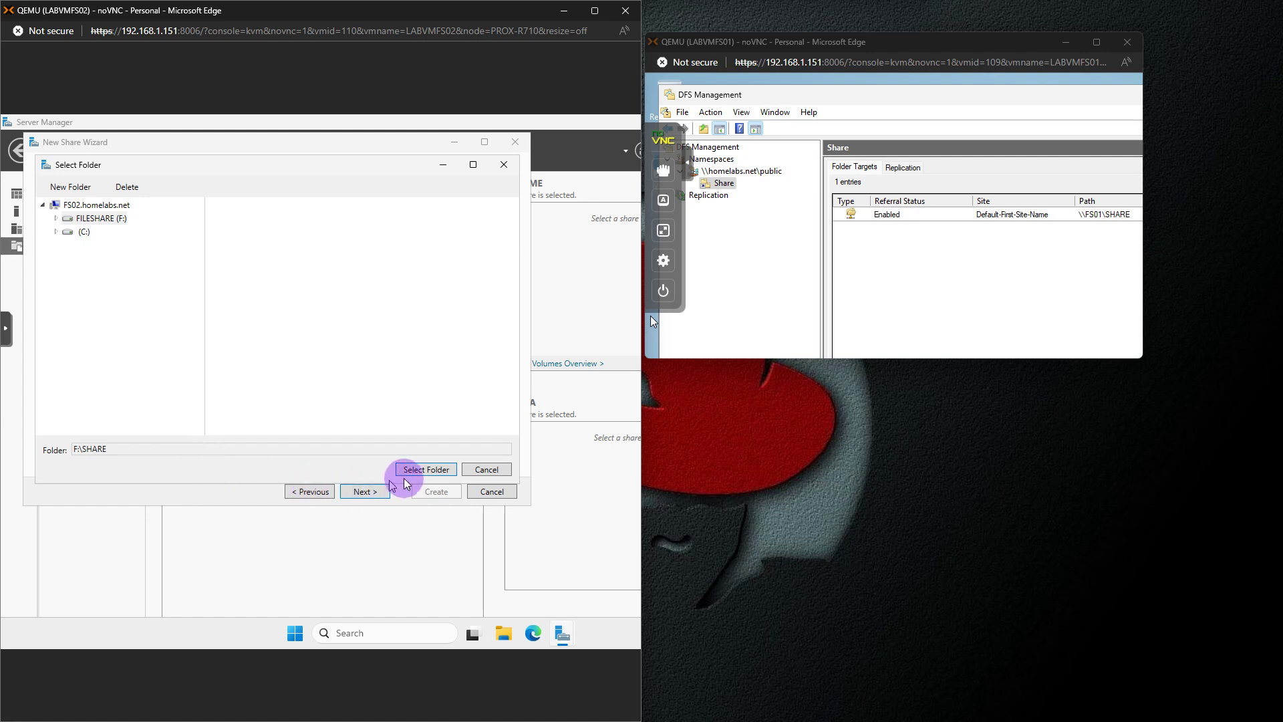
pyautogui.click(417, 472)
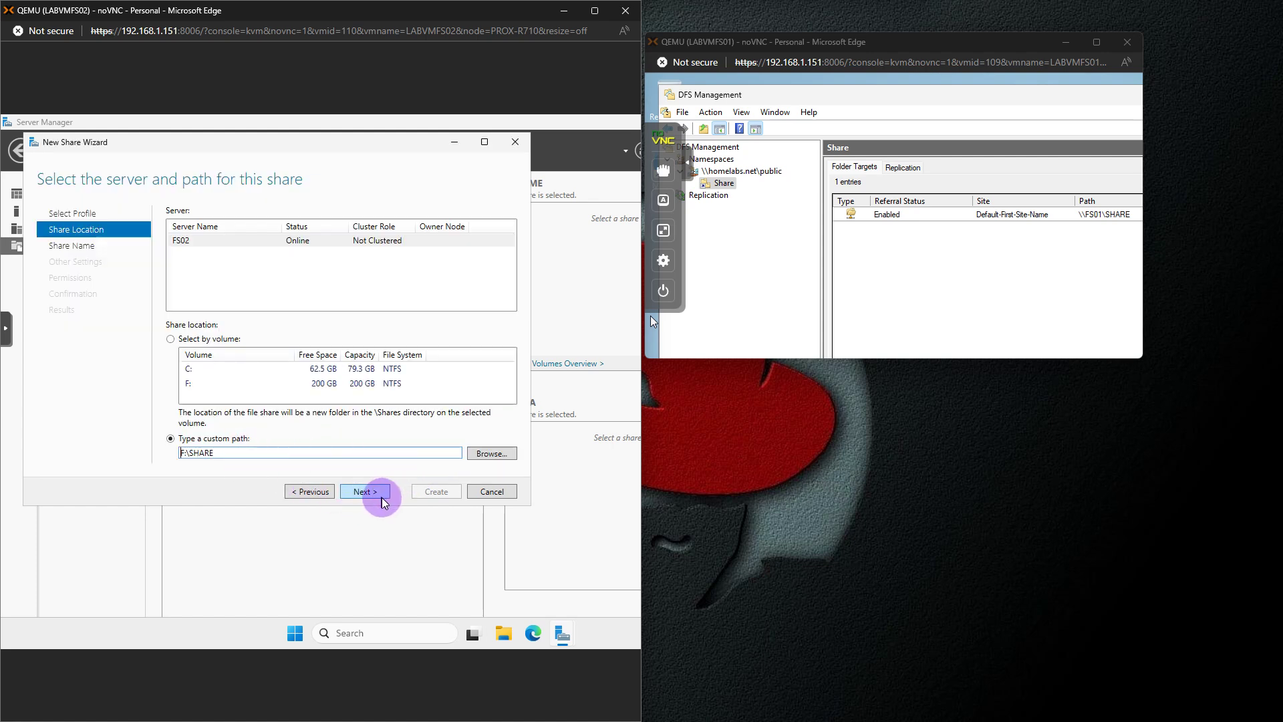
pyautogui.click(378, 496)
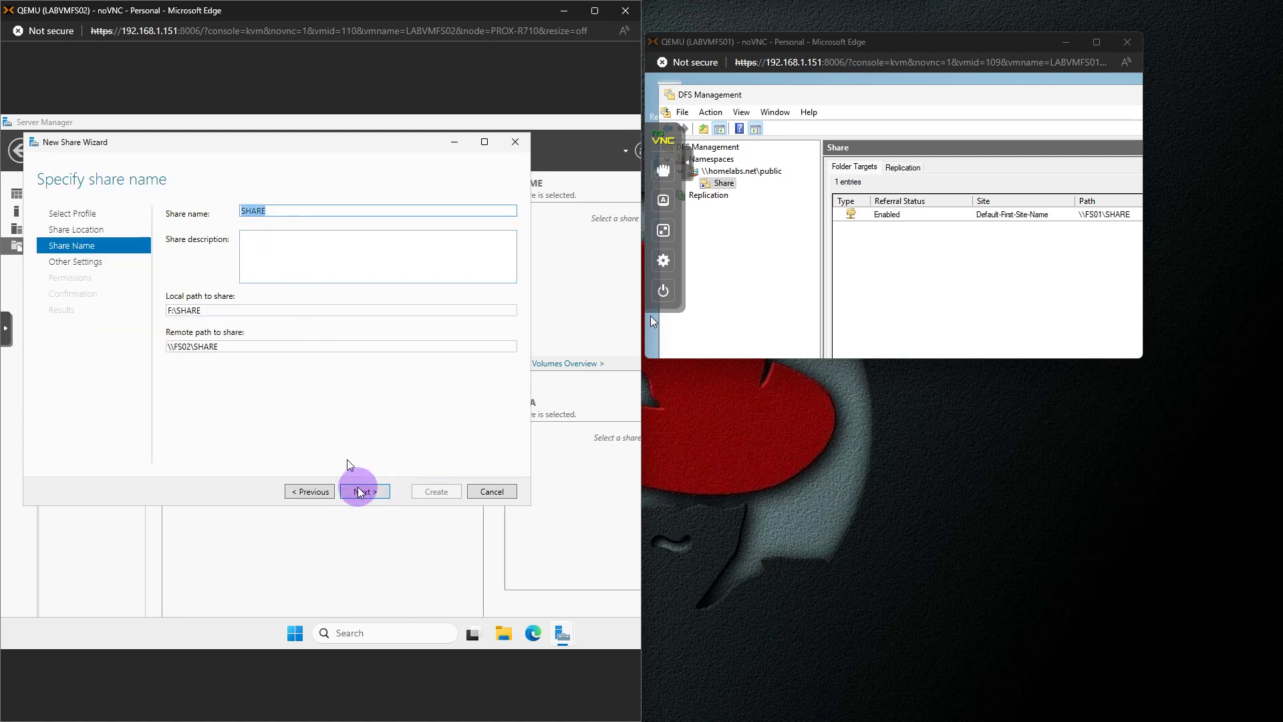
# Enable access-based enumeration, create the SHARE share, close the wizard, then enlarge the FS01 console
pyautogui.click(366, 494)
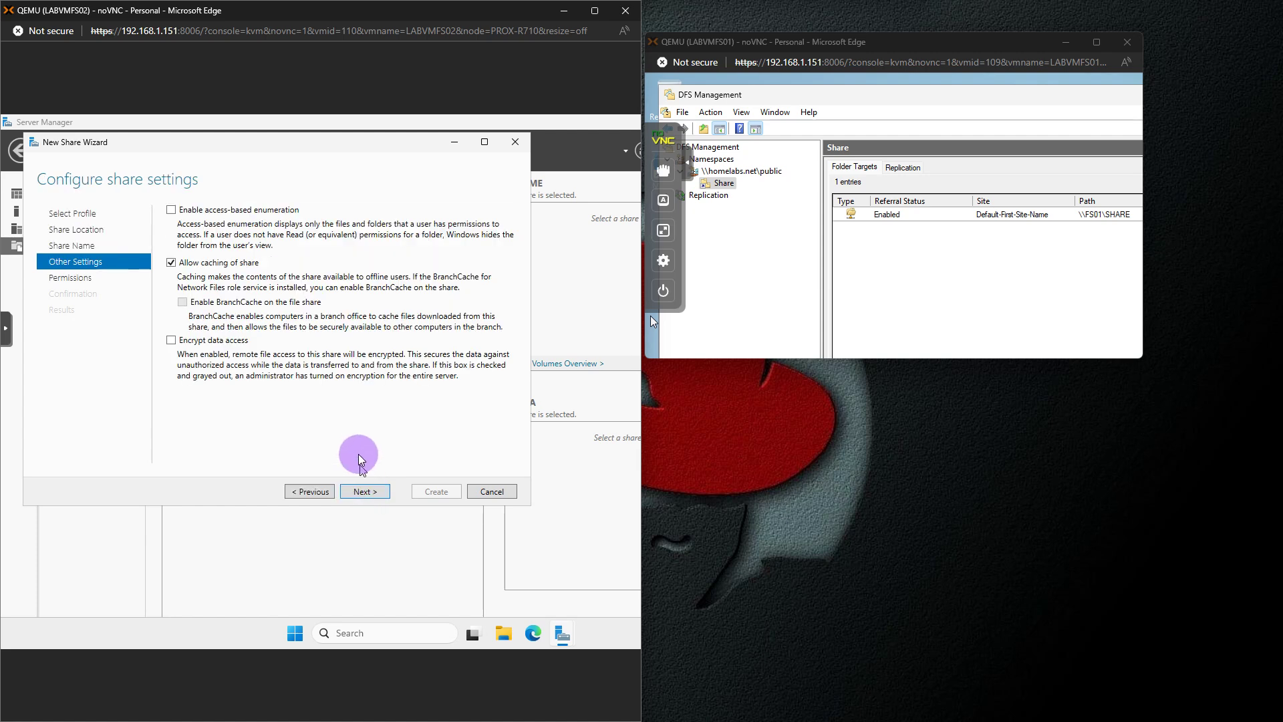
pyautogui.click(309, 491)
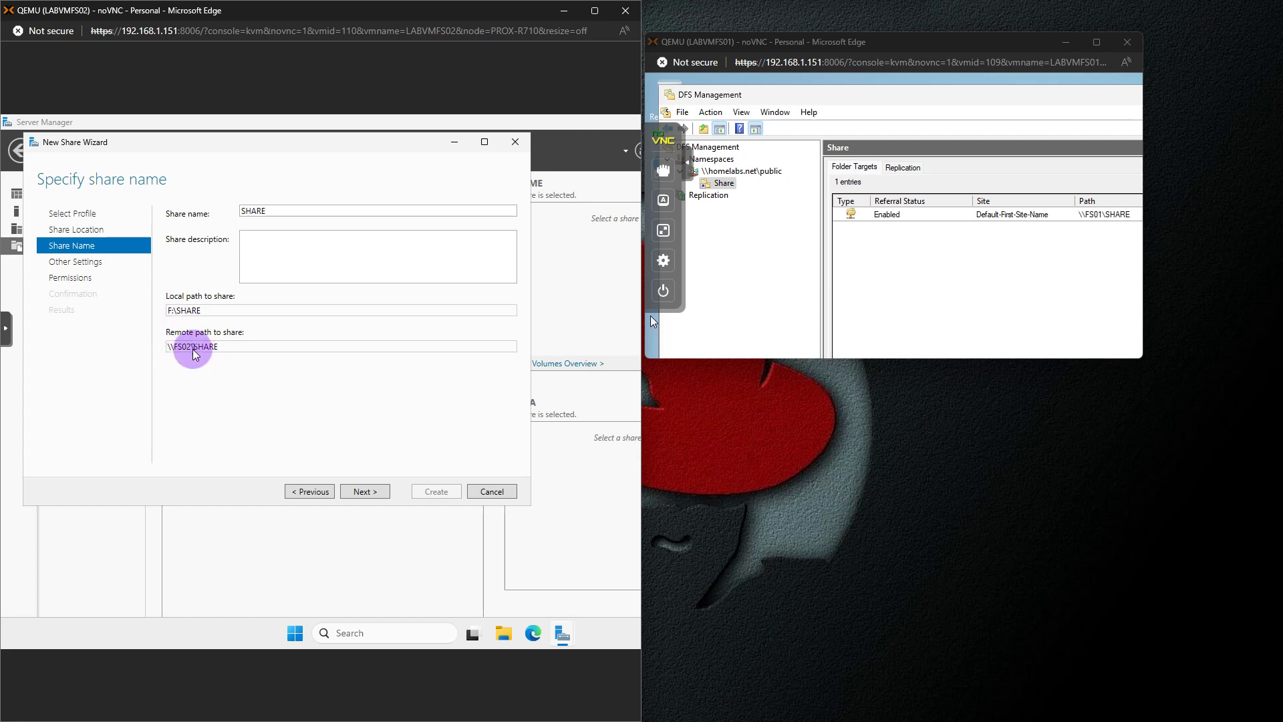
pyautogui.click(364, 490)
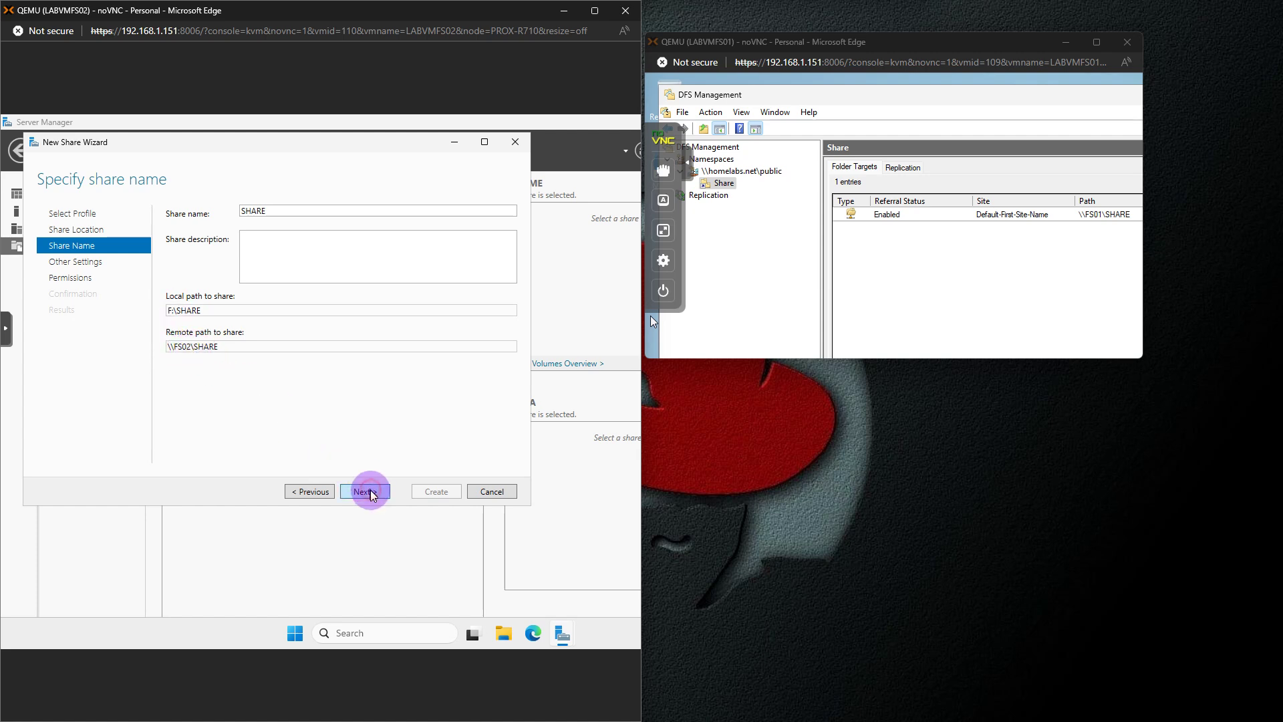
pyautogui.click(175, 209)
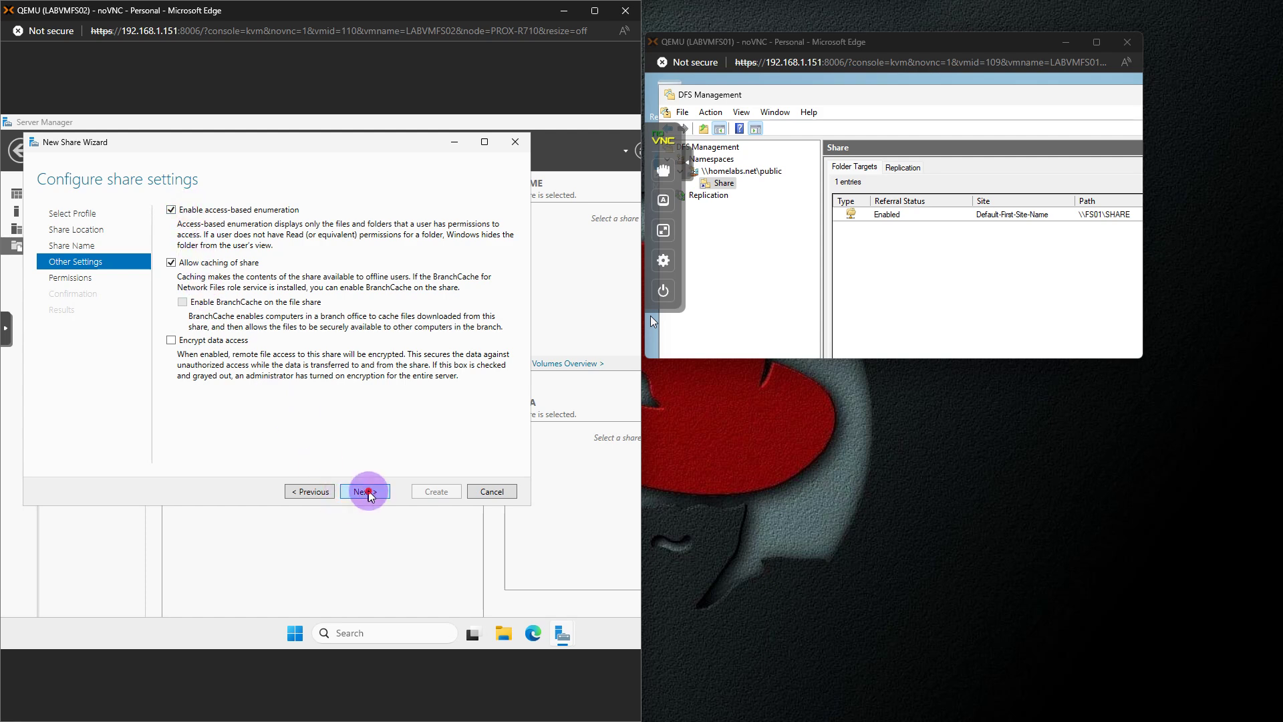
pyautogui.click(366, 492)
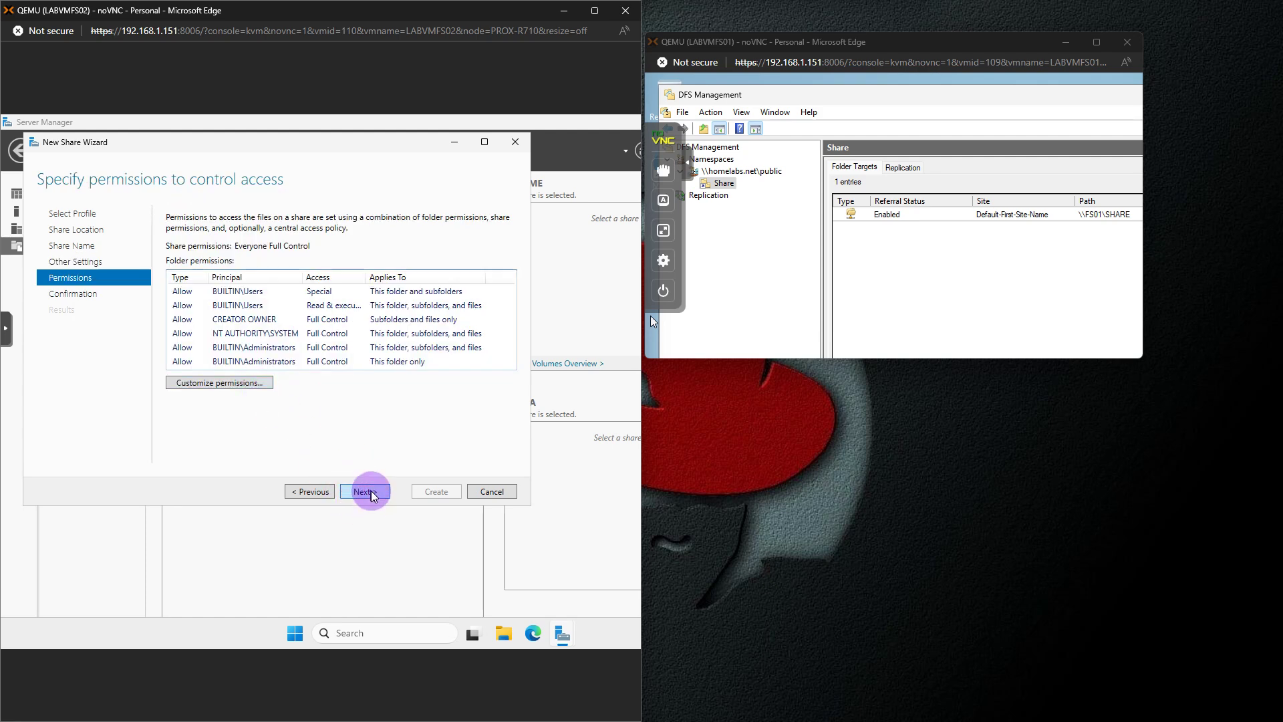
pyautogui.click(369, 493)
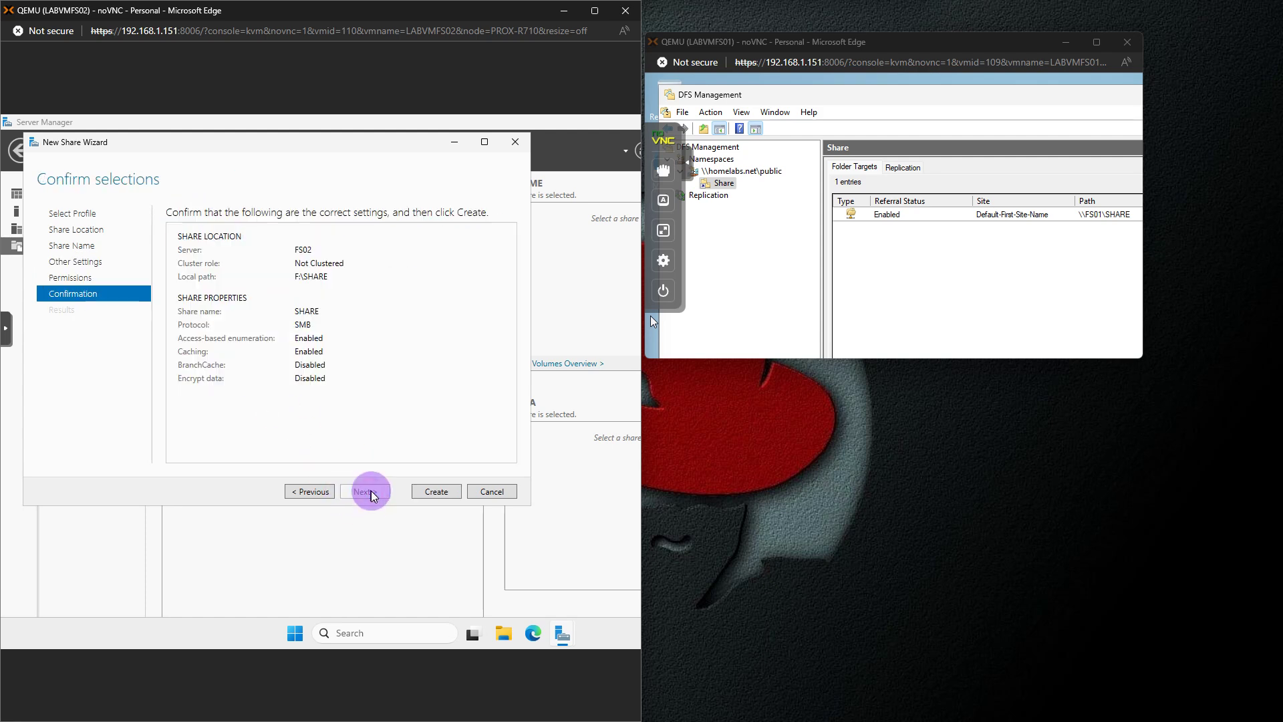
pyautogui.click(423, 490)
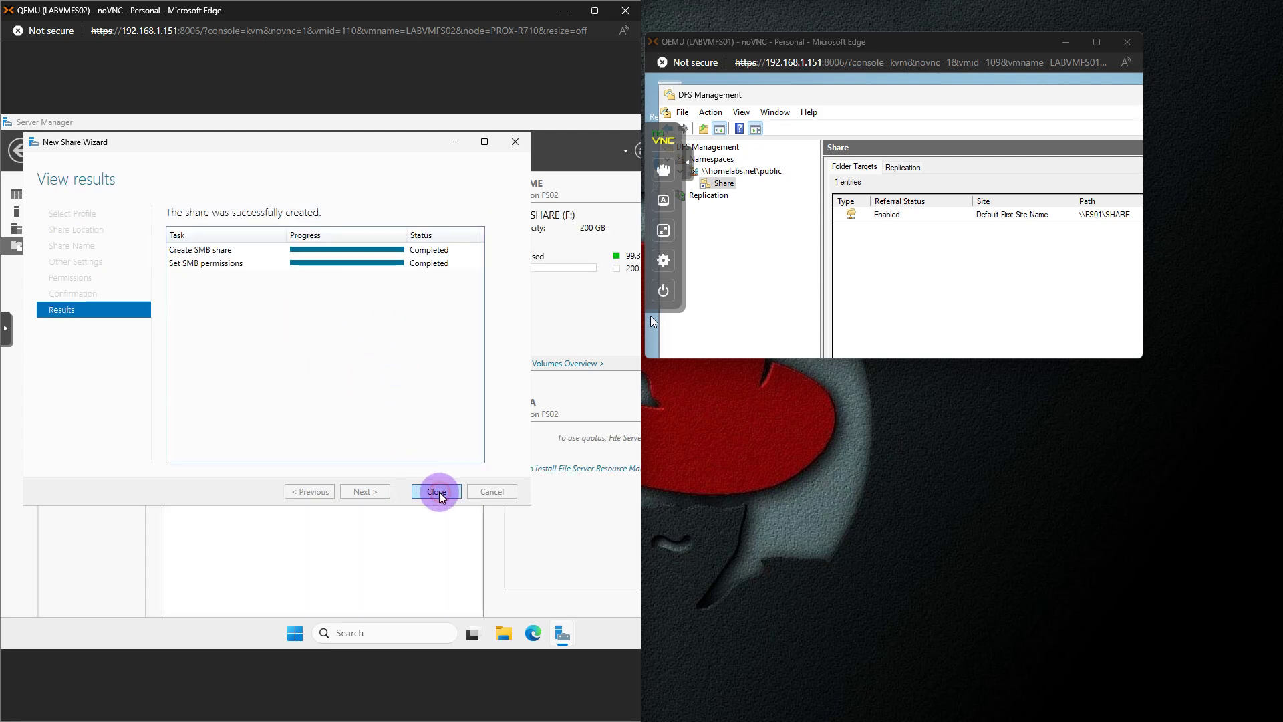
pyautogui.click(435, 492)
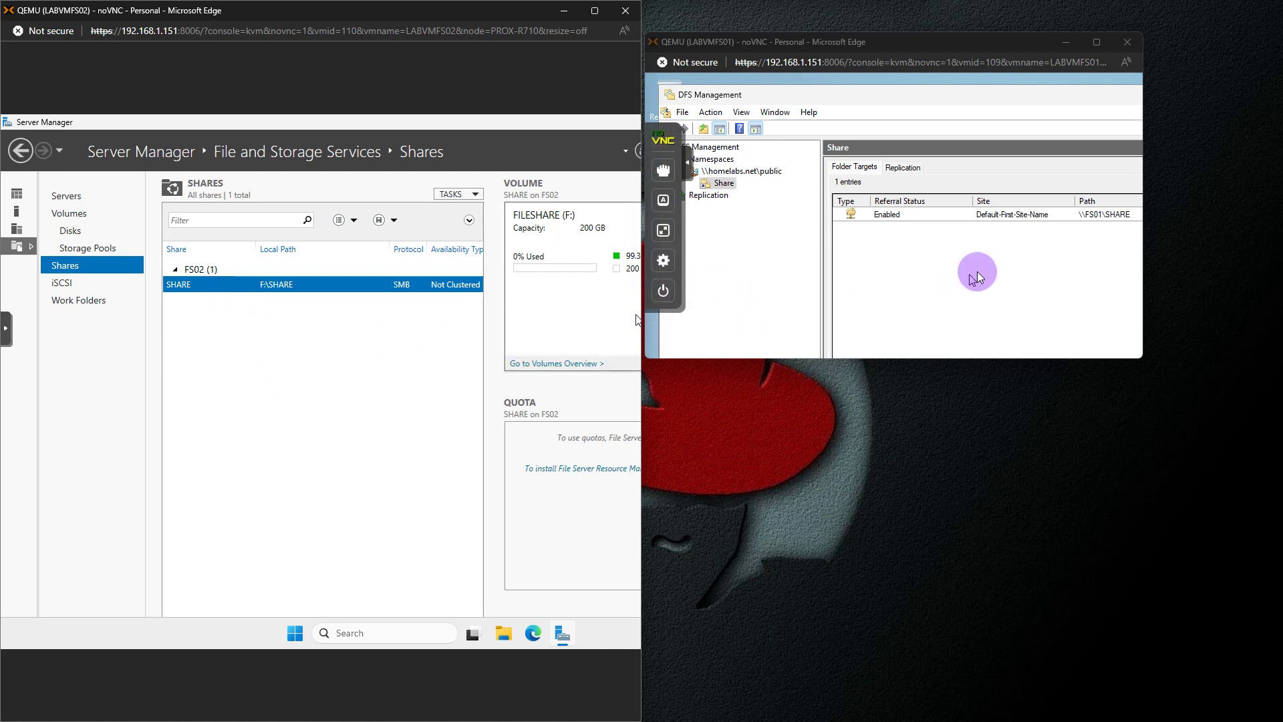
pyautogui.click(1096, 42)
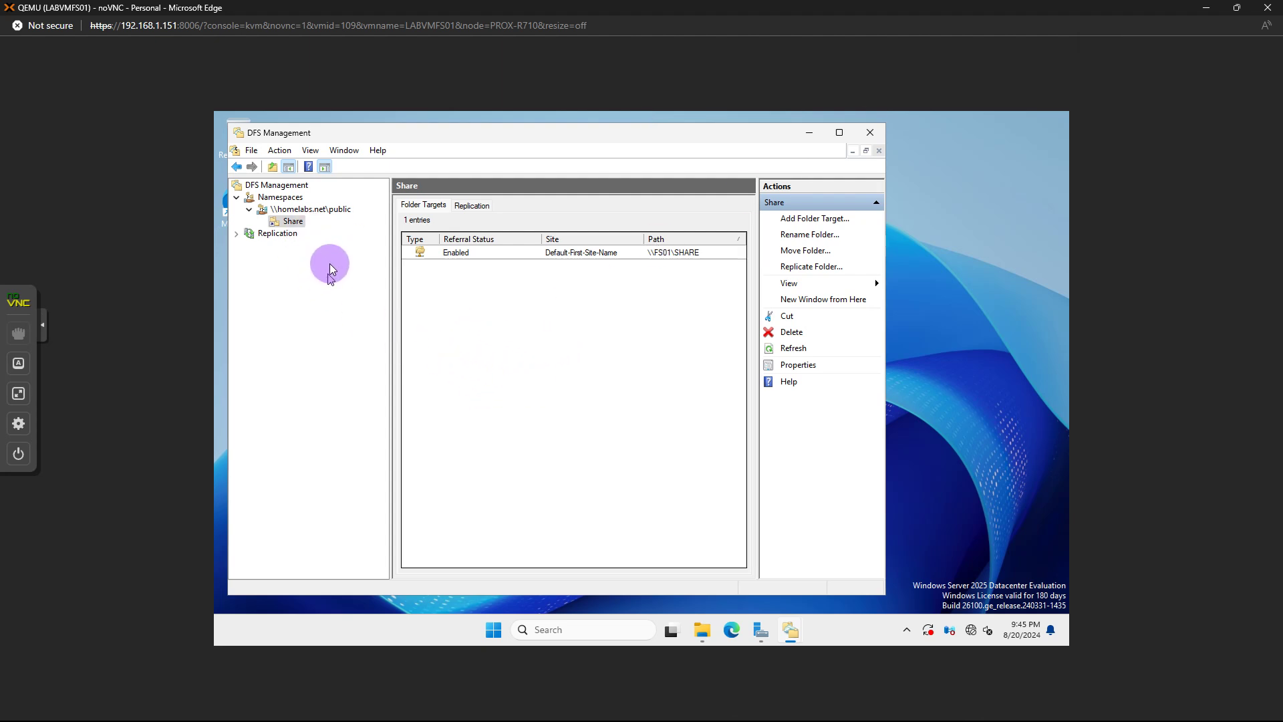
# Start a new folder target for Share, select the SHARE shared folder, and open the advanced computer search
pyautogui.click(23, 393)
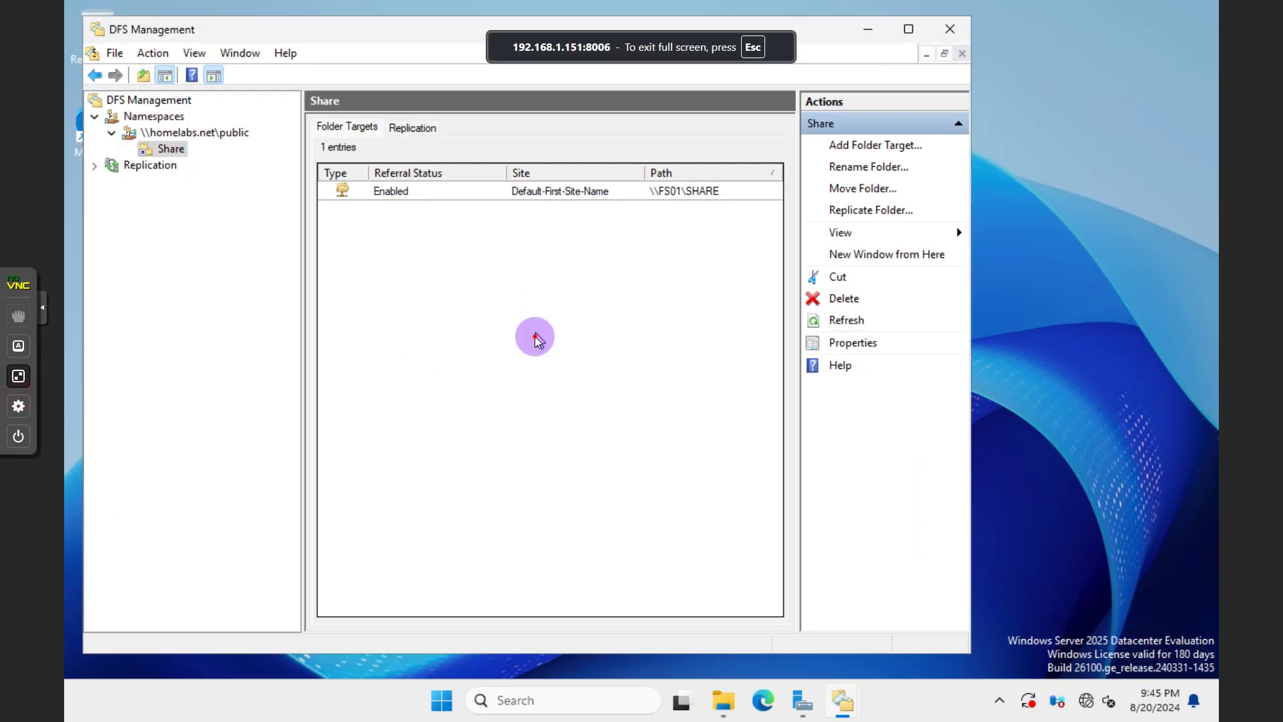
pyautogui.rightClick(178, 149)
pyautogui.click(240, 163)
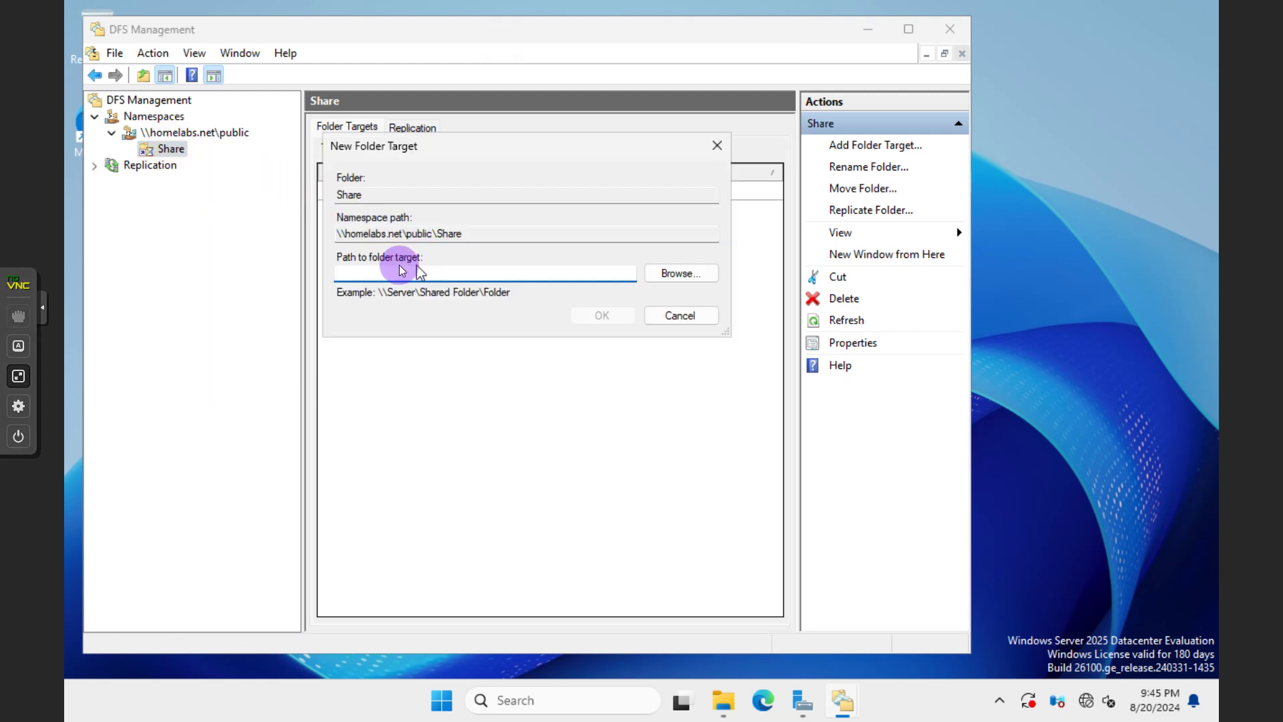
pyautogui.click(675, 271)
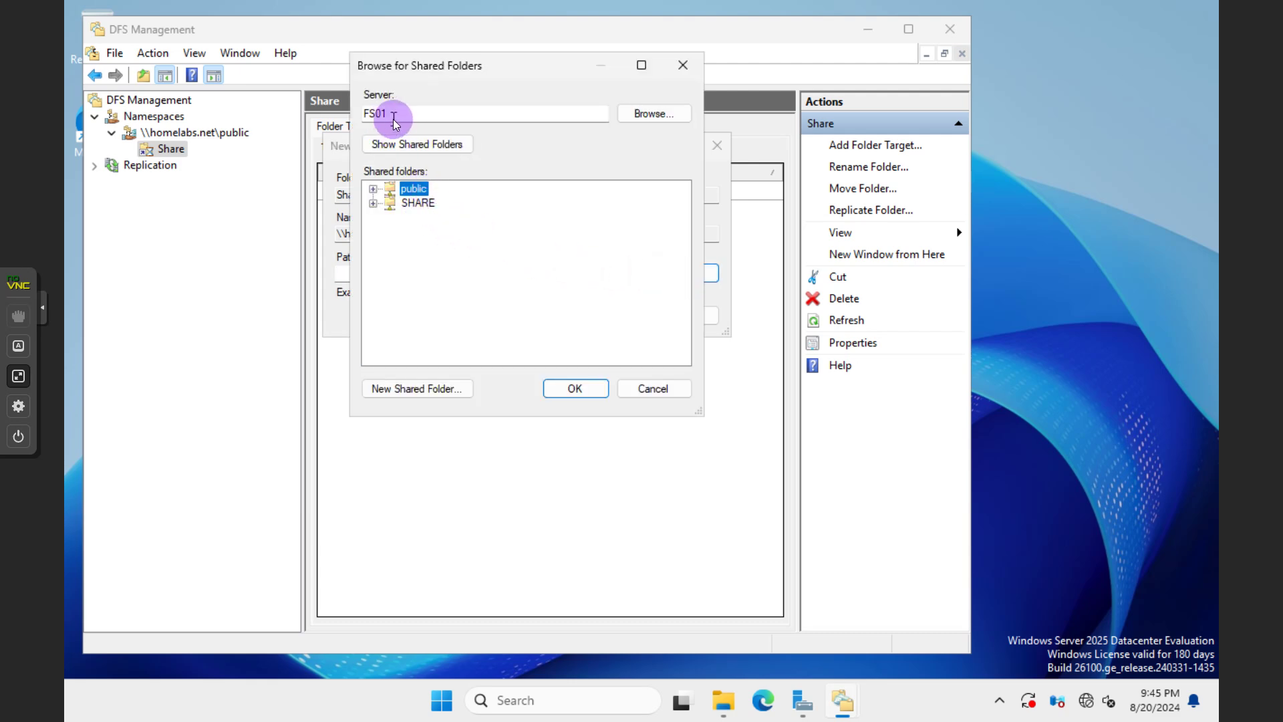
pyautogui.click(413, 205)
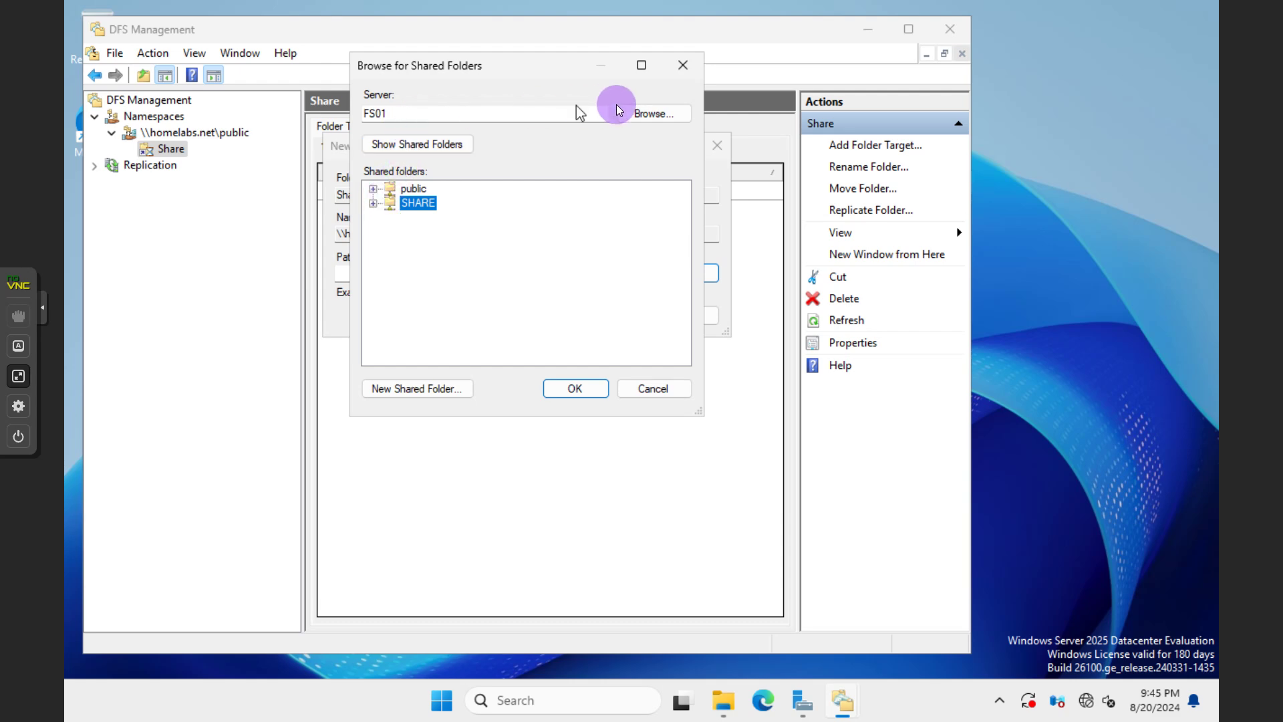
pyautogui.click(635, 115)
pyautogui.click(420, 287)
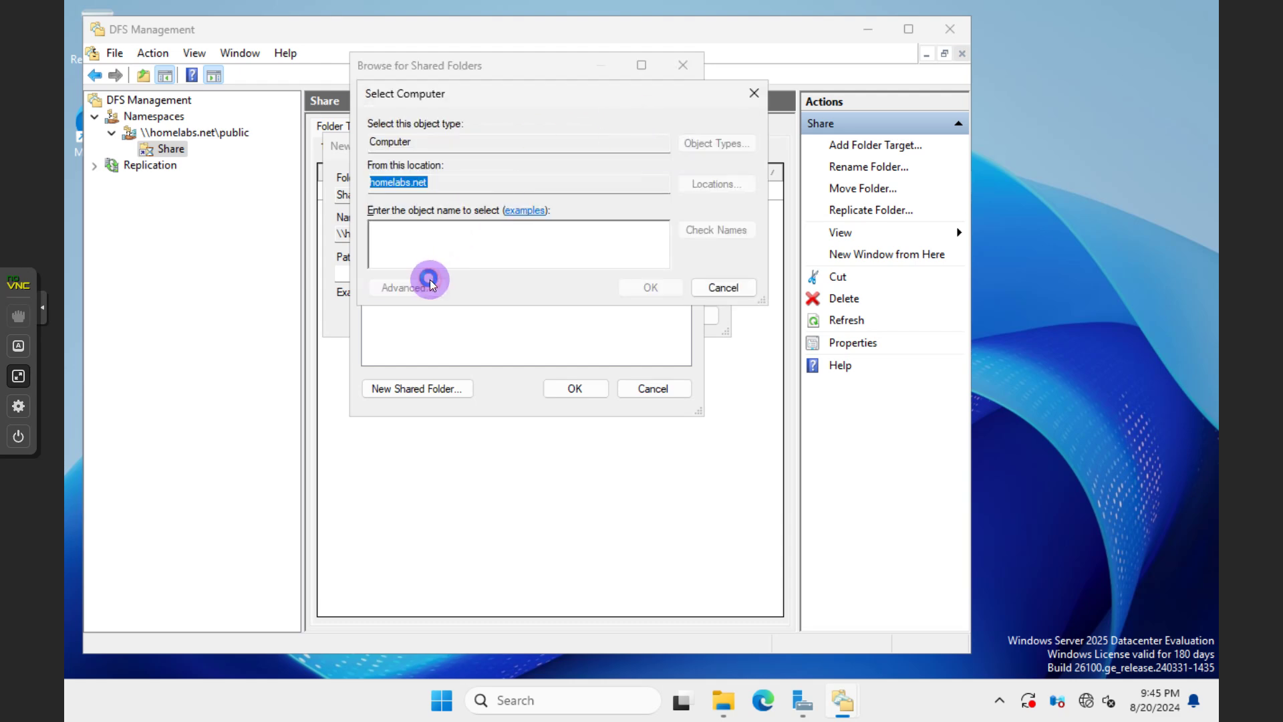
# Run Find Now, enter the administrator user name and password, and dismiss the wrong-credentials error
pyautogui.click(784, 292)
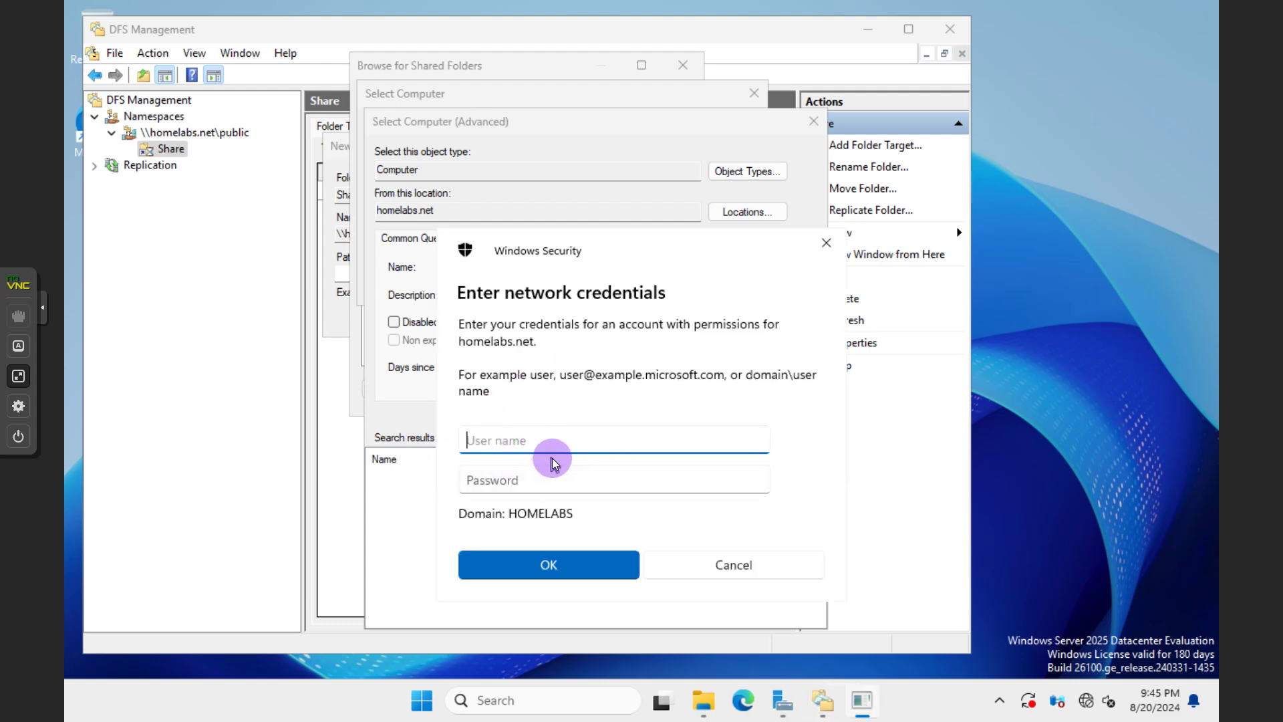
pyautogui.write('Adminstrator')
pyautogui.press('Tab')
pyautogui.write('••••••')
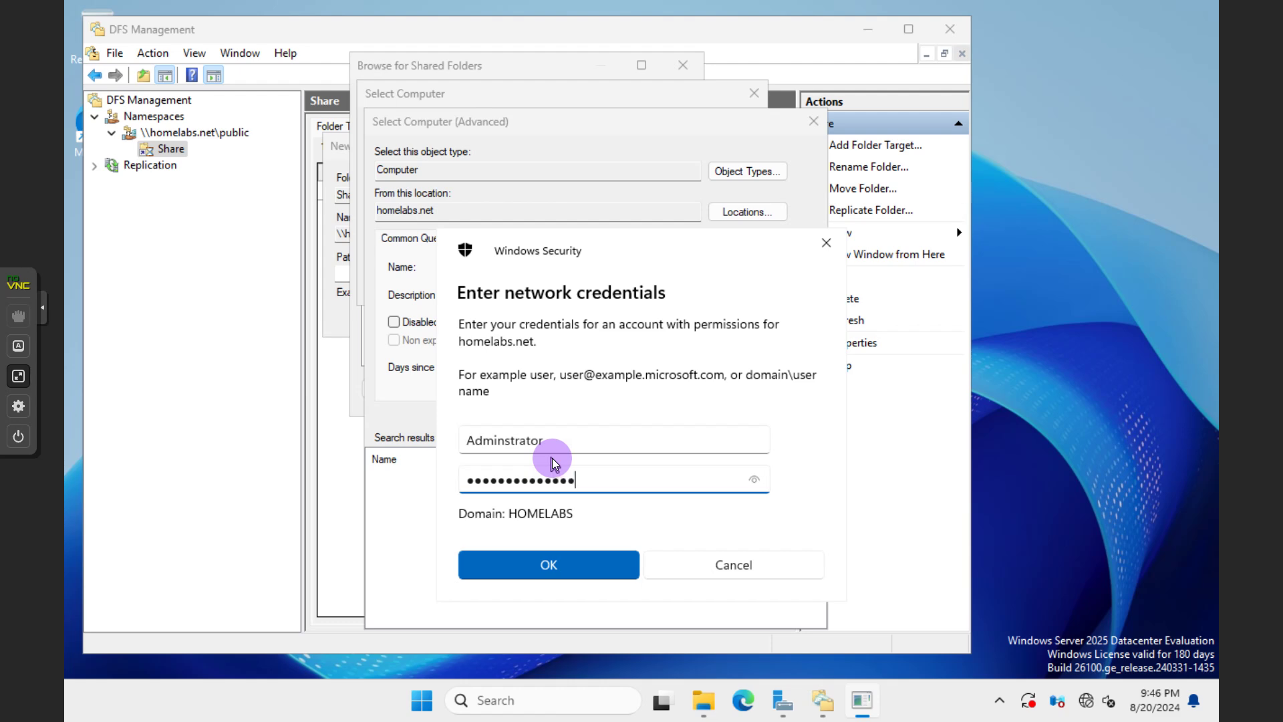
pyautogui.write('••••')
pyautogui.press('Return')
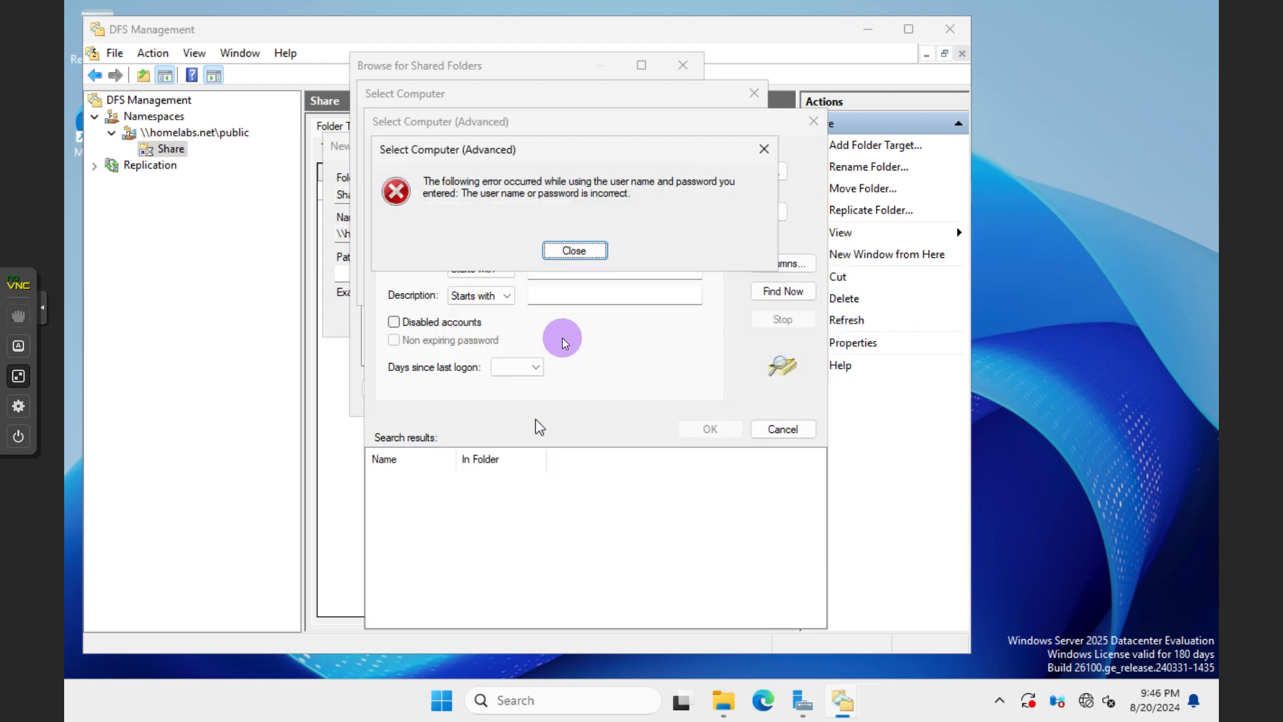
pyautogui.click(576, 251)
# Rerun Find Now and submit the corrected administrator credentials to list the domain's computers
pyautogui.click(783, 292)
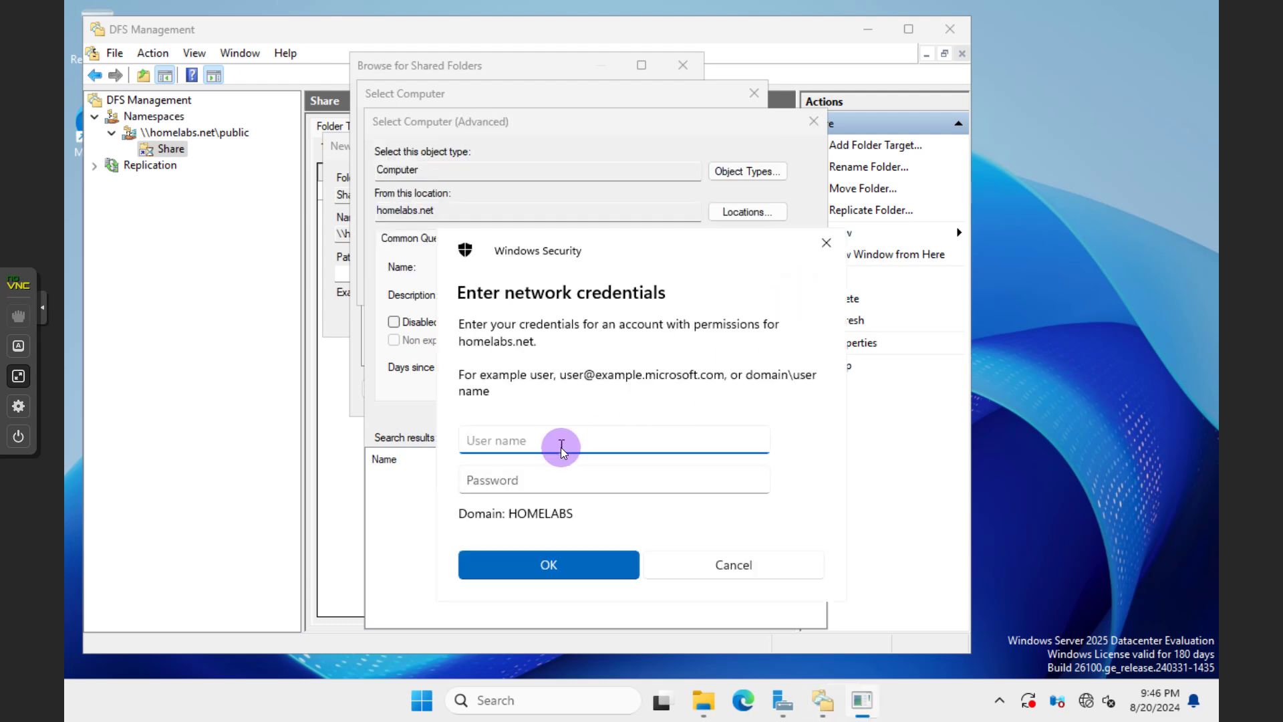
pyautogui.write('Administrator')
pyautogui.press('Tab')
pyautogui.write('•••••••')
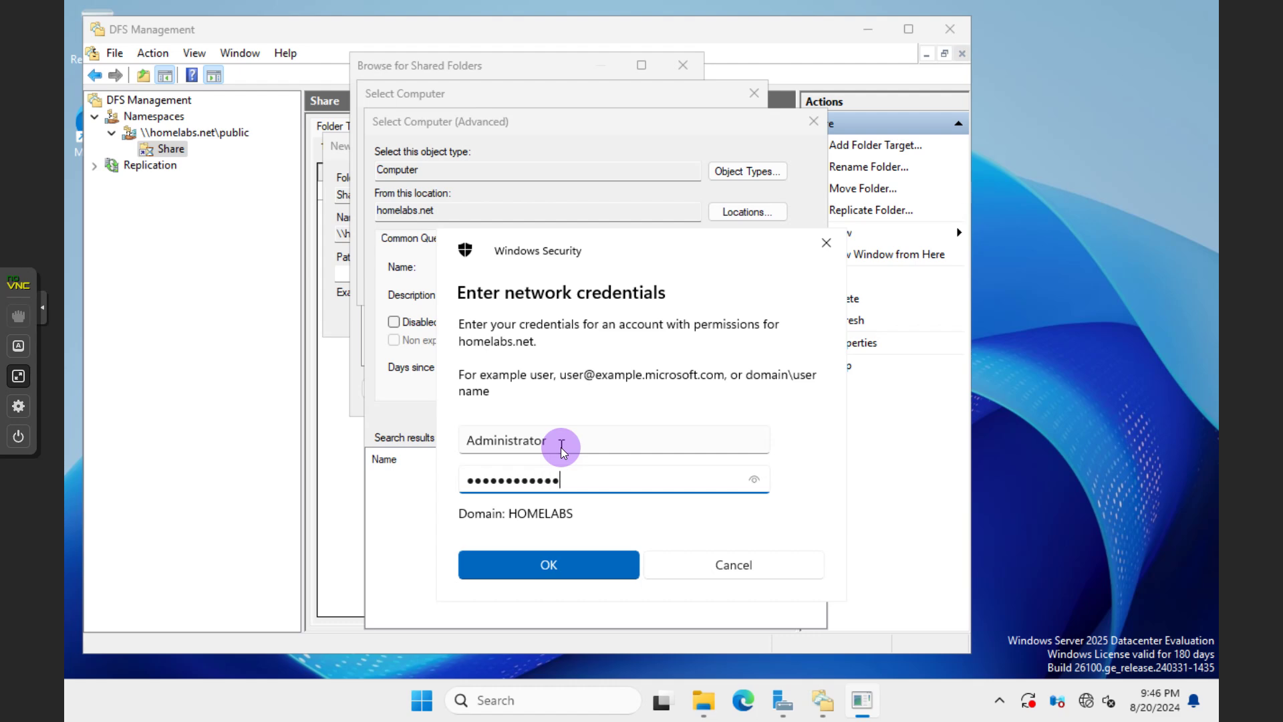
pyautogui.write('•••••••••••')
pyautogui.click(572, 566)
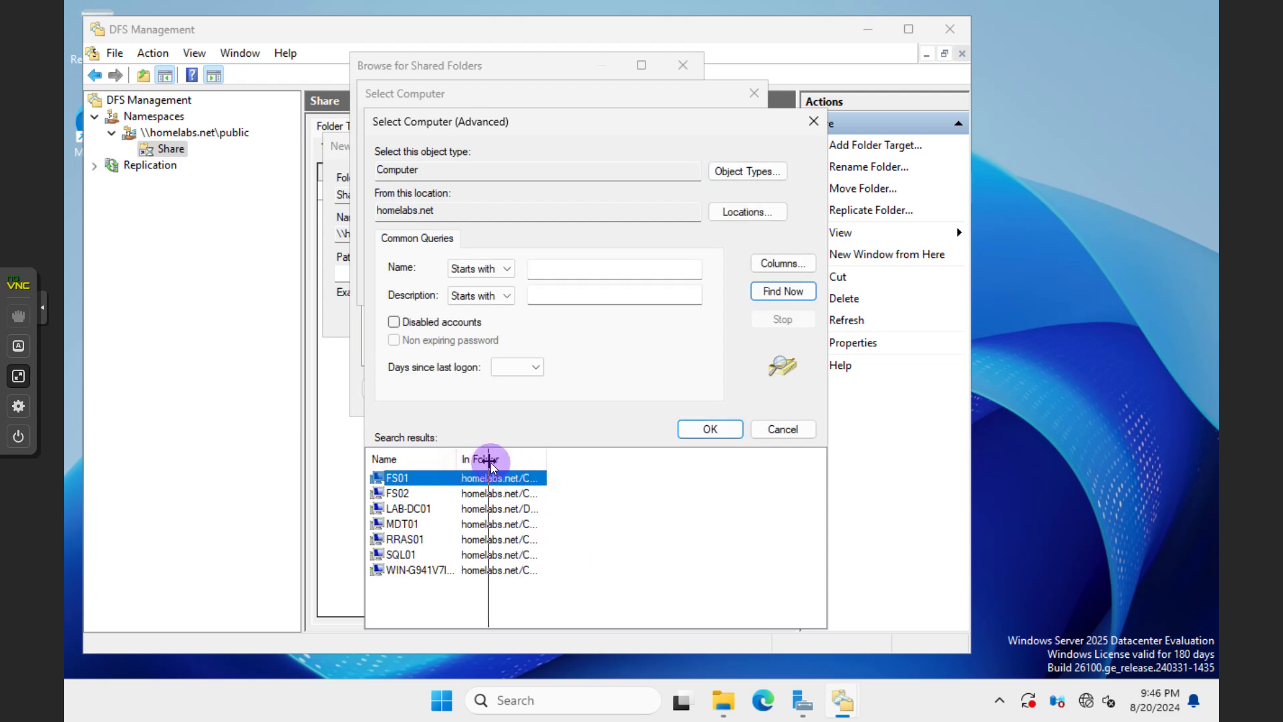
# Choose FS02 from the search results as the server to browse, then dismiss the Access is denied error
pyautogui.moveTo(489, 460); pyautogui.dragTo(489, 460)
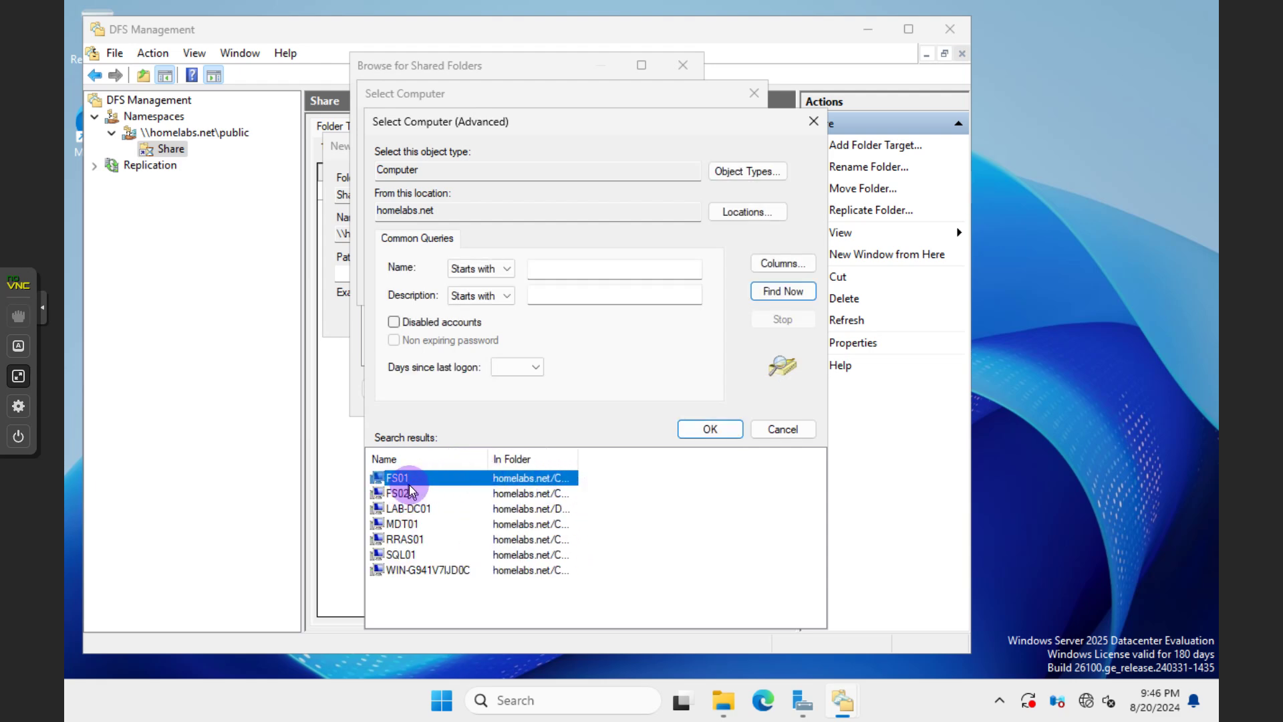
pyautogui.click(404, 493)
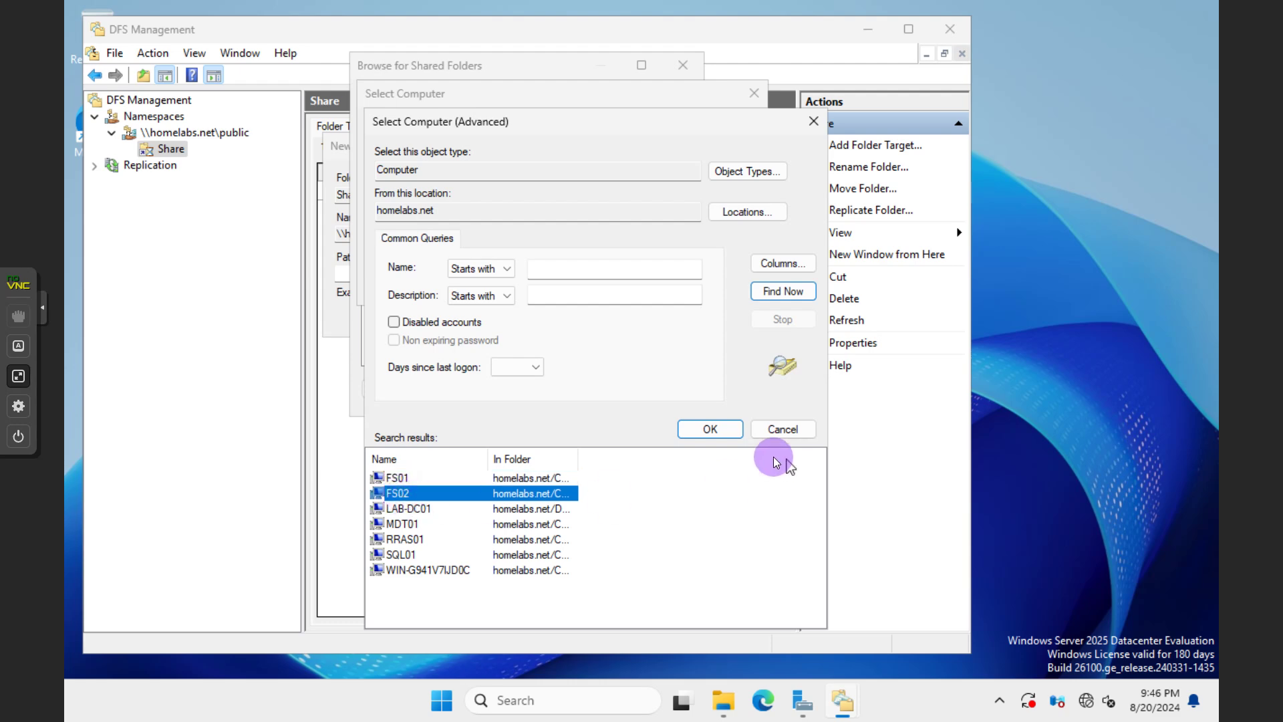
pyautogui.click(700, 432)
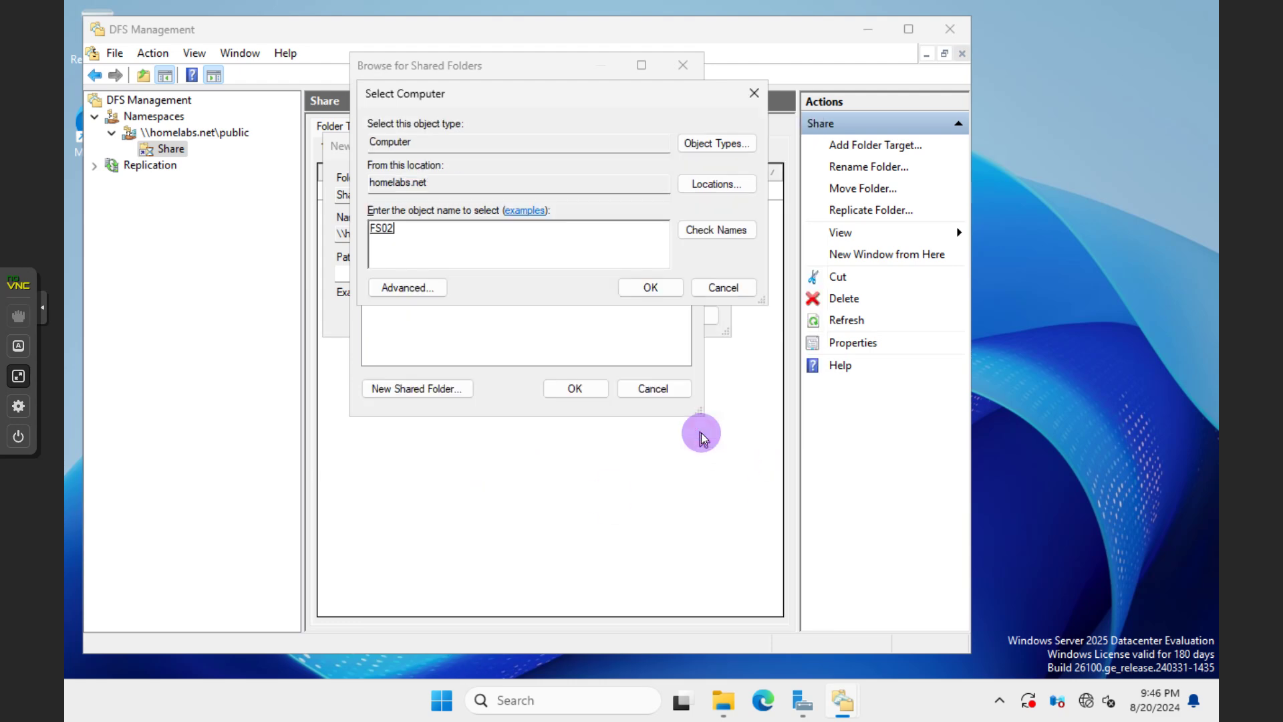
pyautogui.click(649, 288)
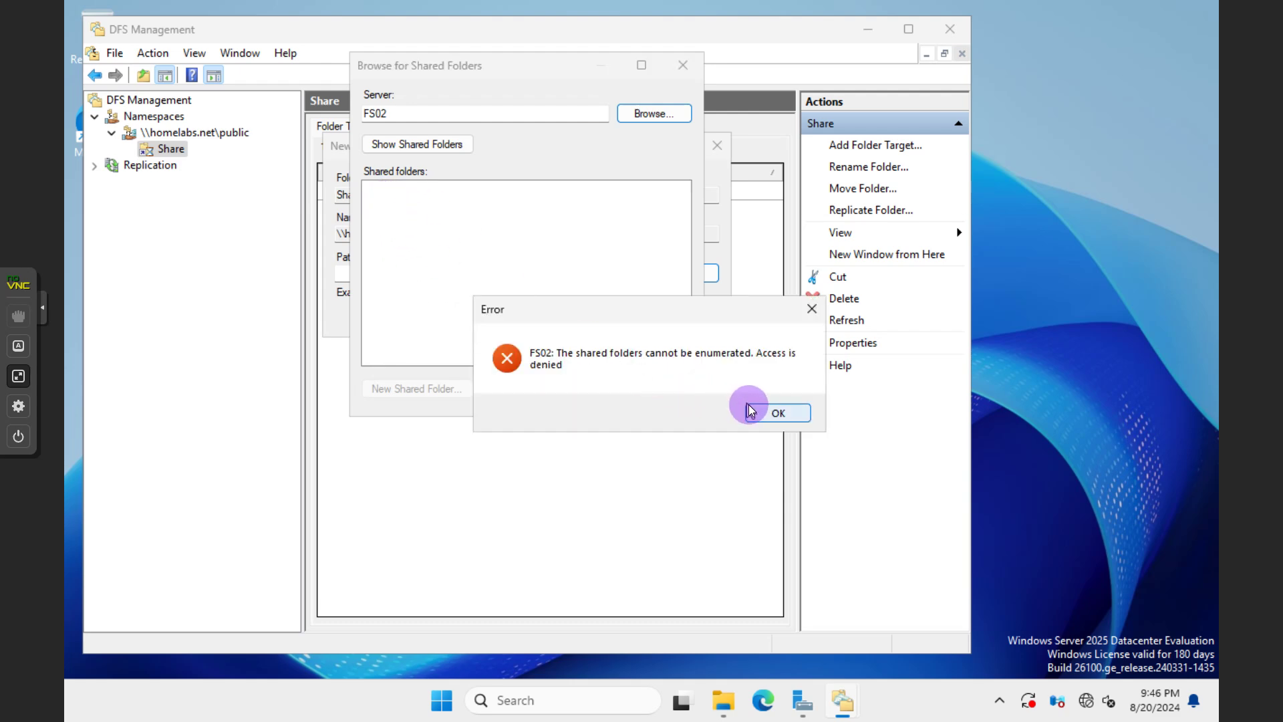
pyautogui.click(769, 416)
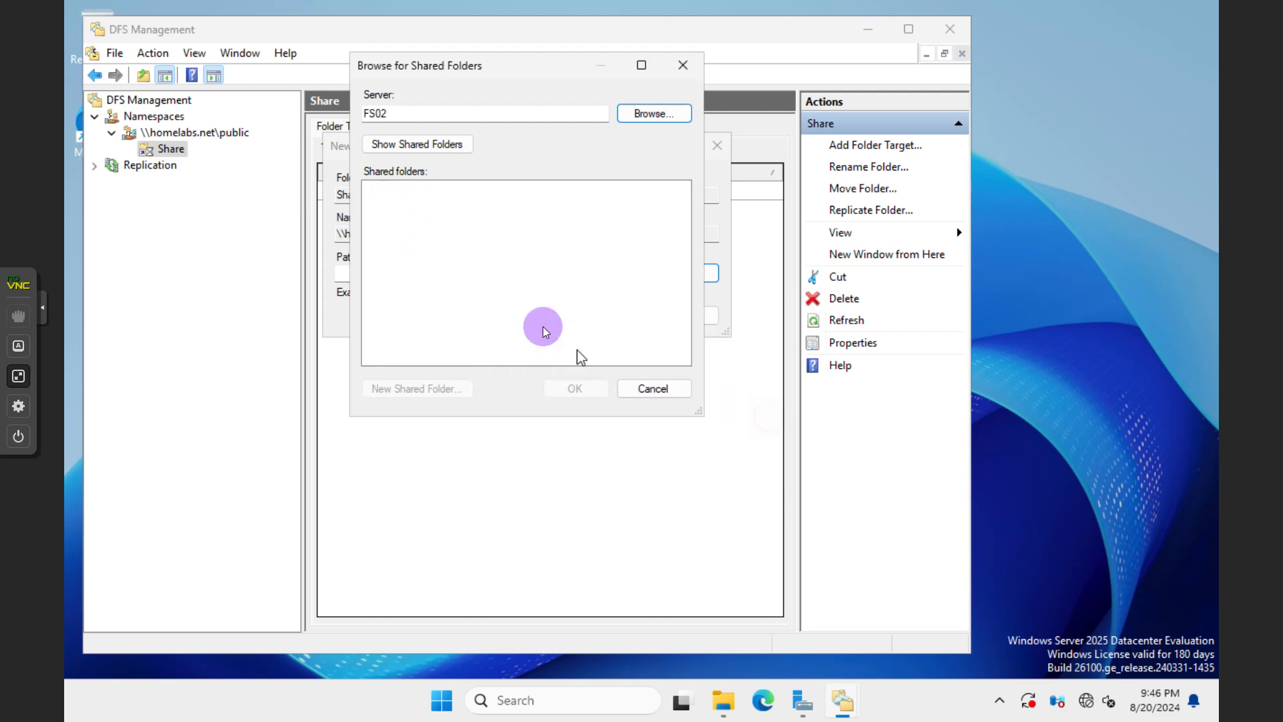
# Retry browsing FS02's shared folders, hit Access is denied again, and cancel the folder target dialogs
pyautogui.click(407, 148)
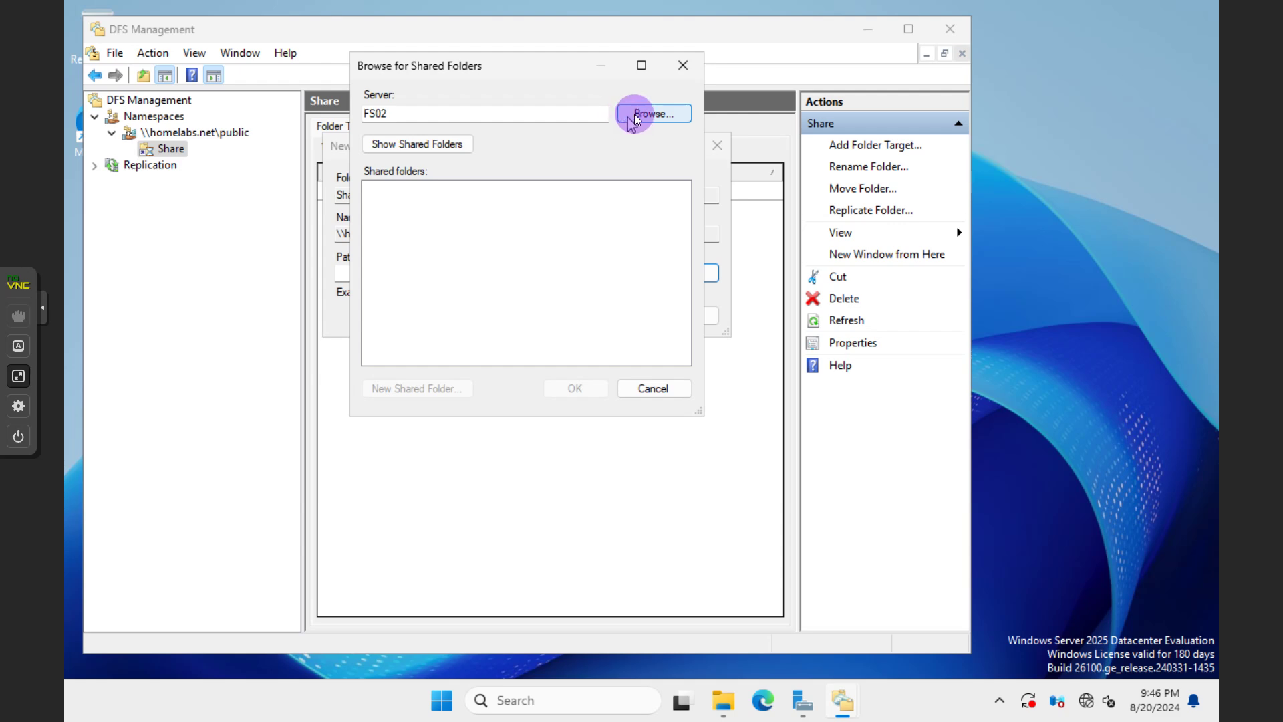
pyautogui.click(635, 115)
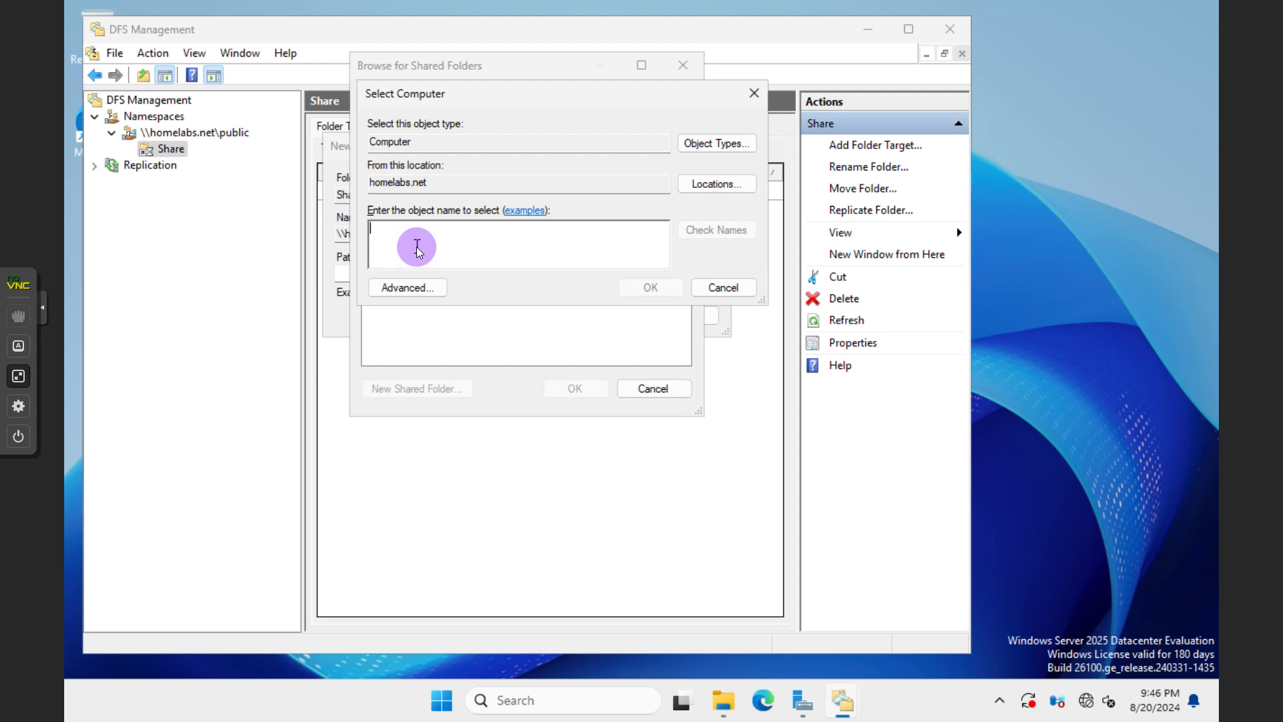
pyautogui.click(408, 288)
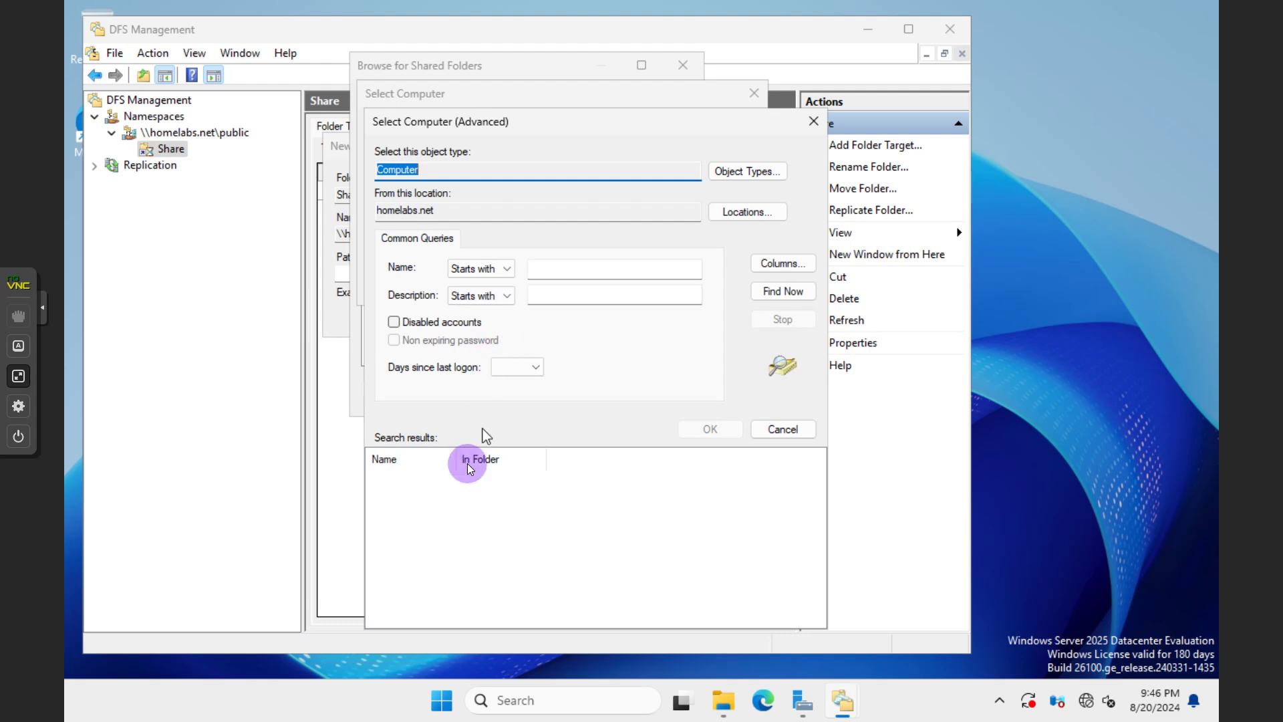
pyautogui.click(777, 294)
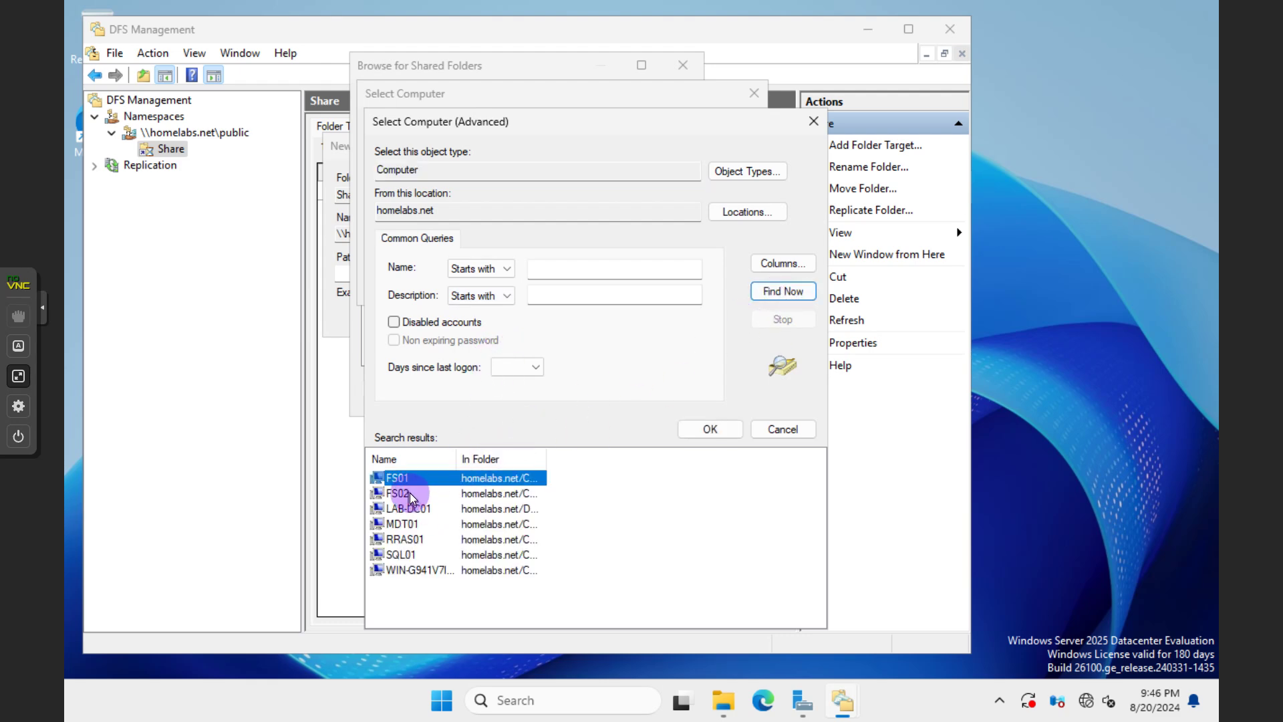
pyautogui.click(416, 494)
pyautogui.click(710, 430)
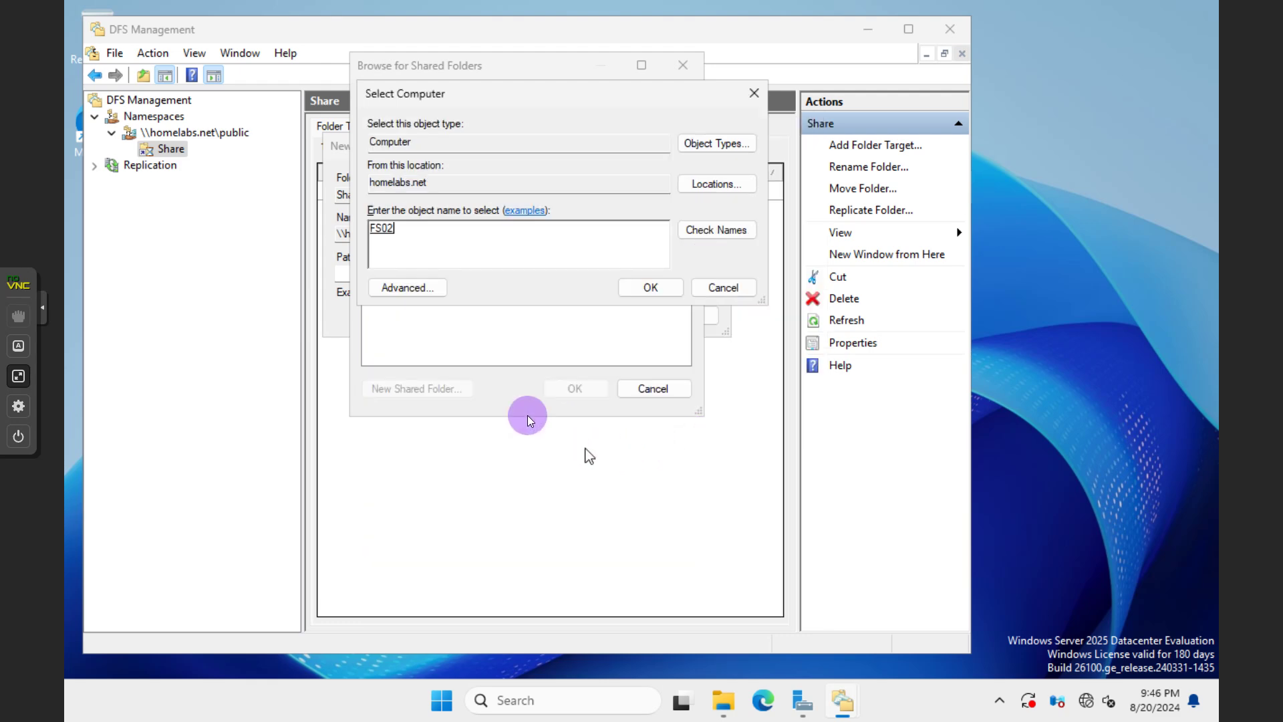
pyautogui.click(652, 287)
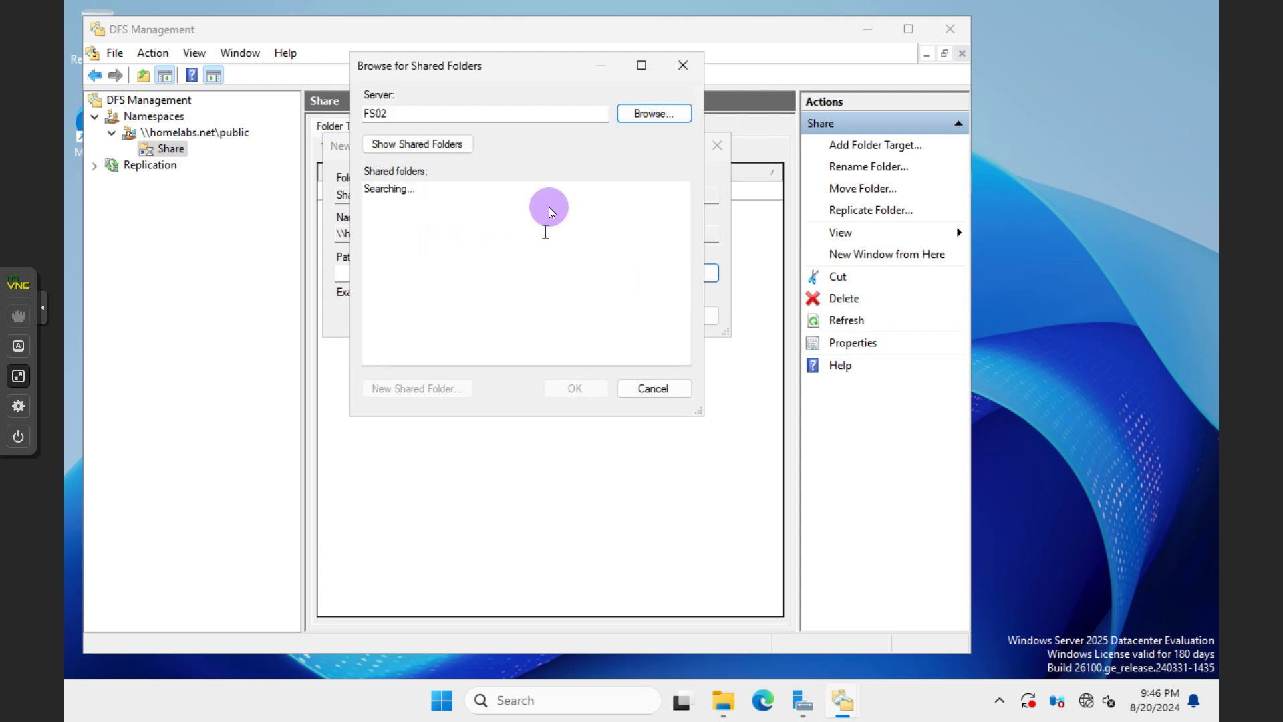
pyautogui.click(416, 145)
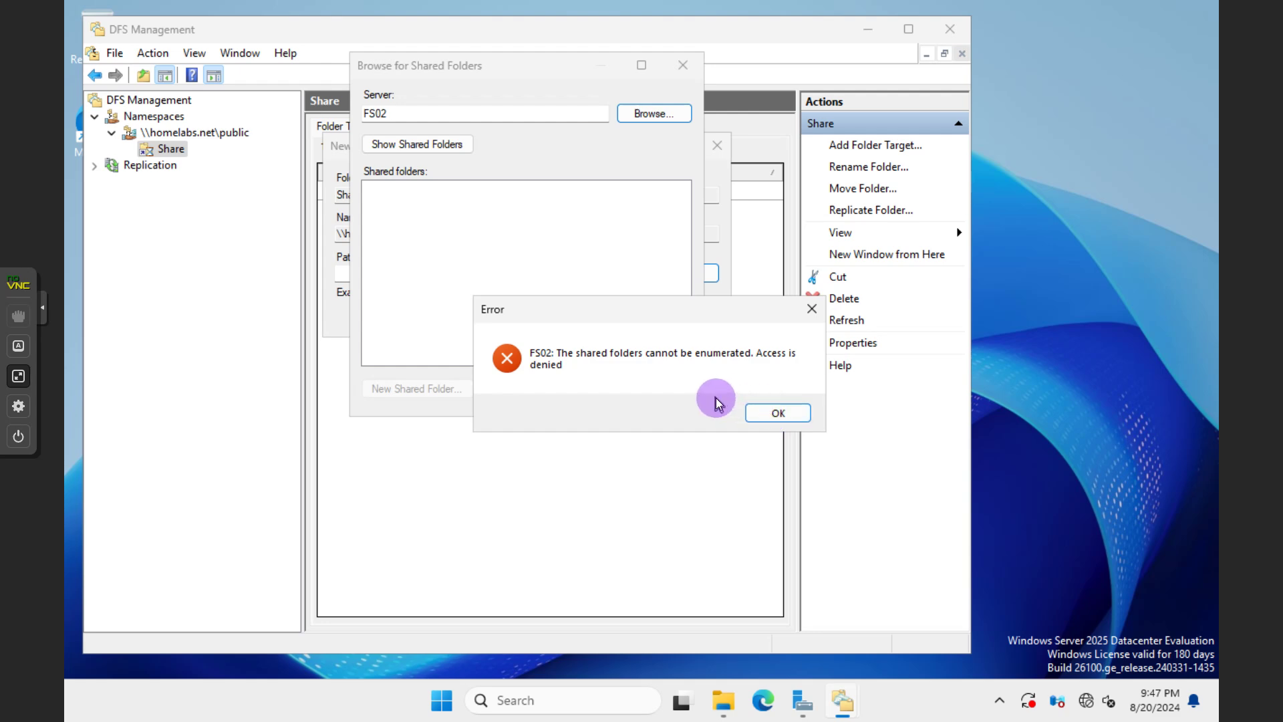
pyautogui.click(771, 413)
pyautogui.click(659, 388)
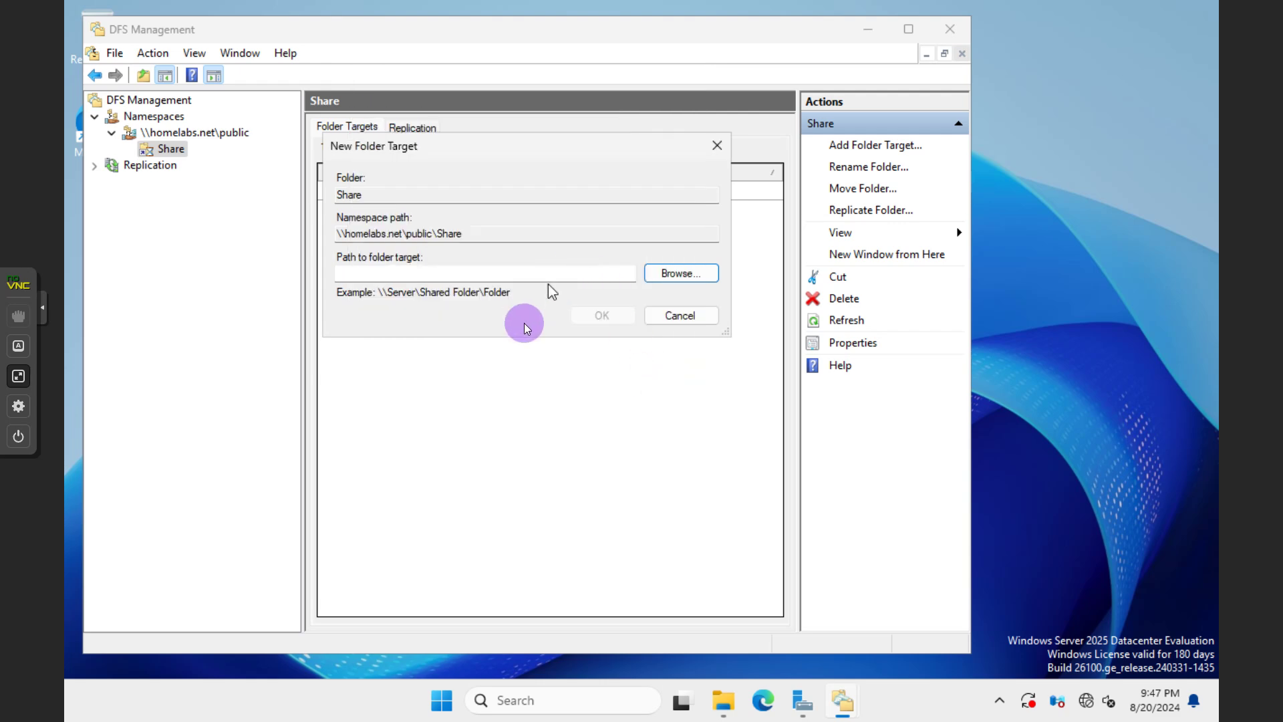
pyautogui.click(688, 314)
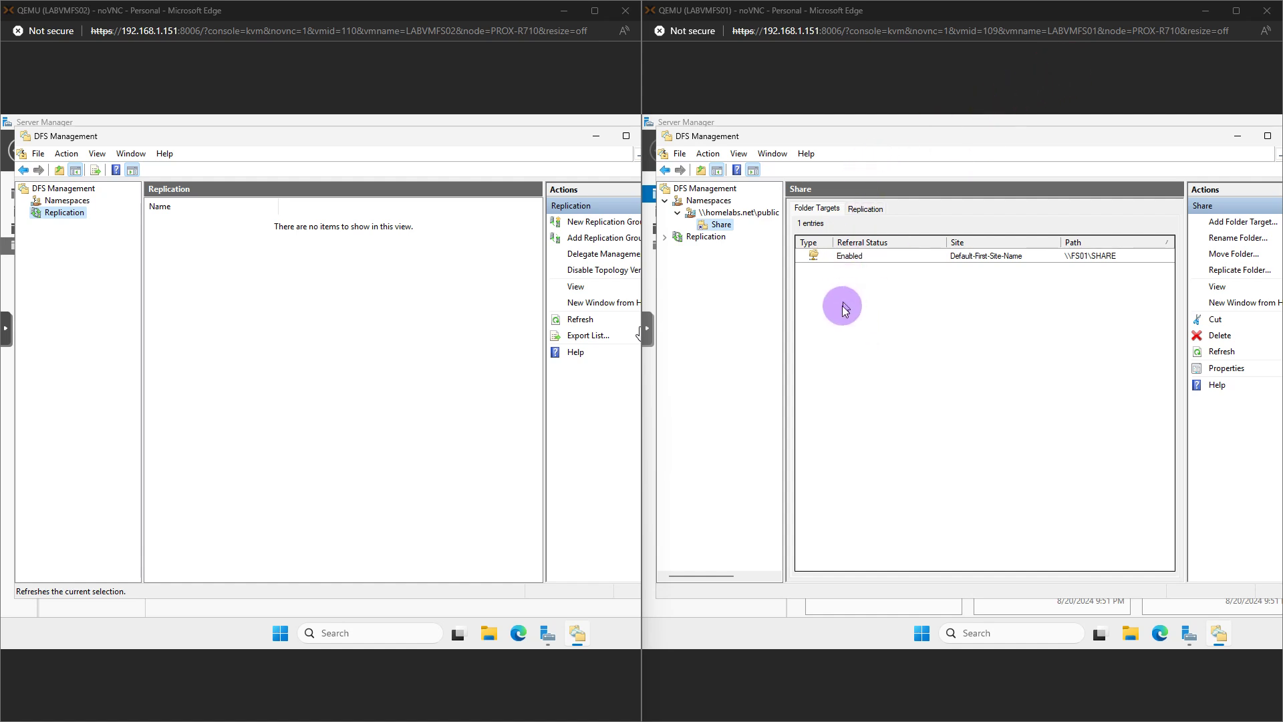
# Open and close the Start menu on FS01, then maximize the FS01 Edge window
pyautogui.click(923, 635)
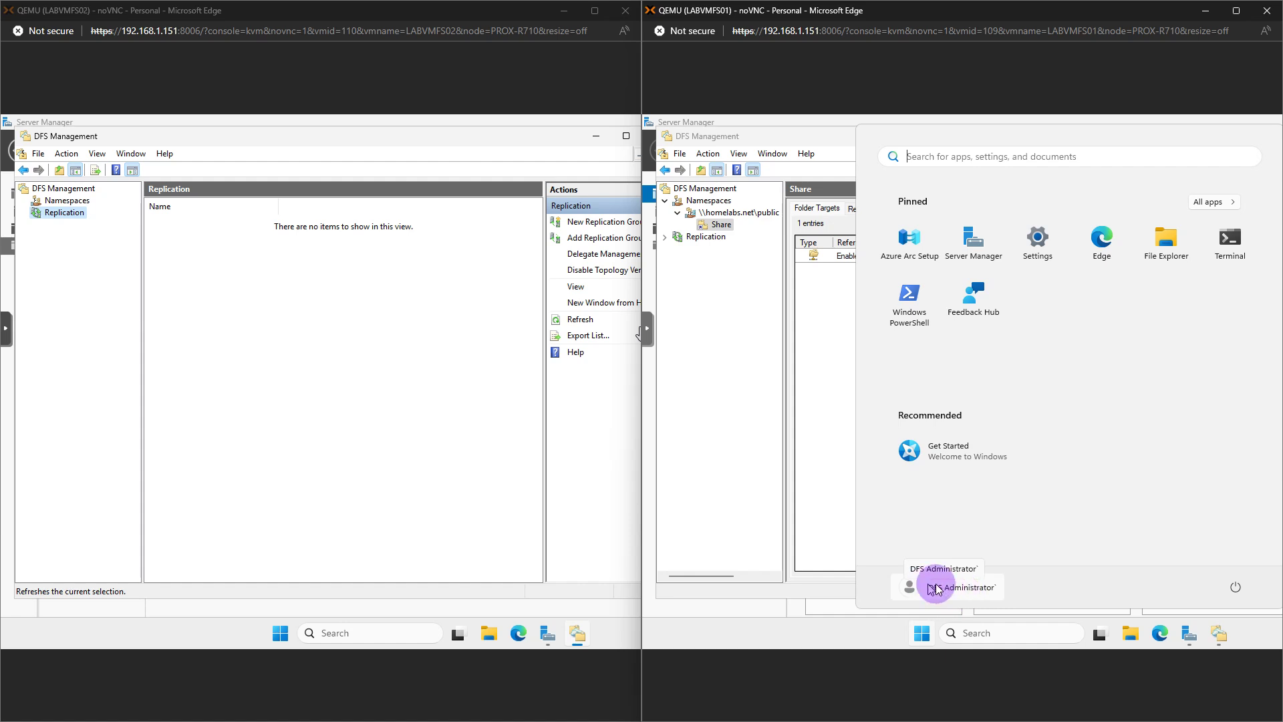
pyautogui.click(826, 454)
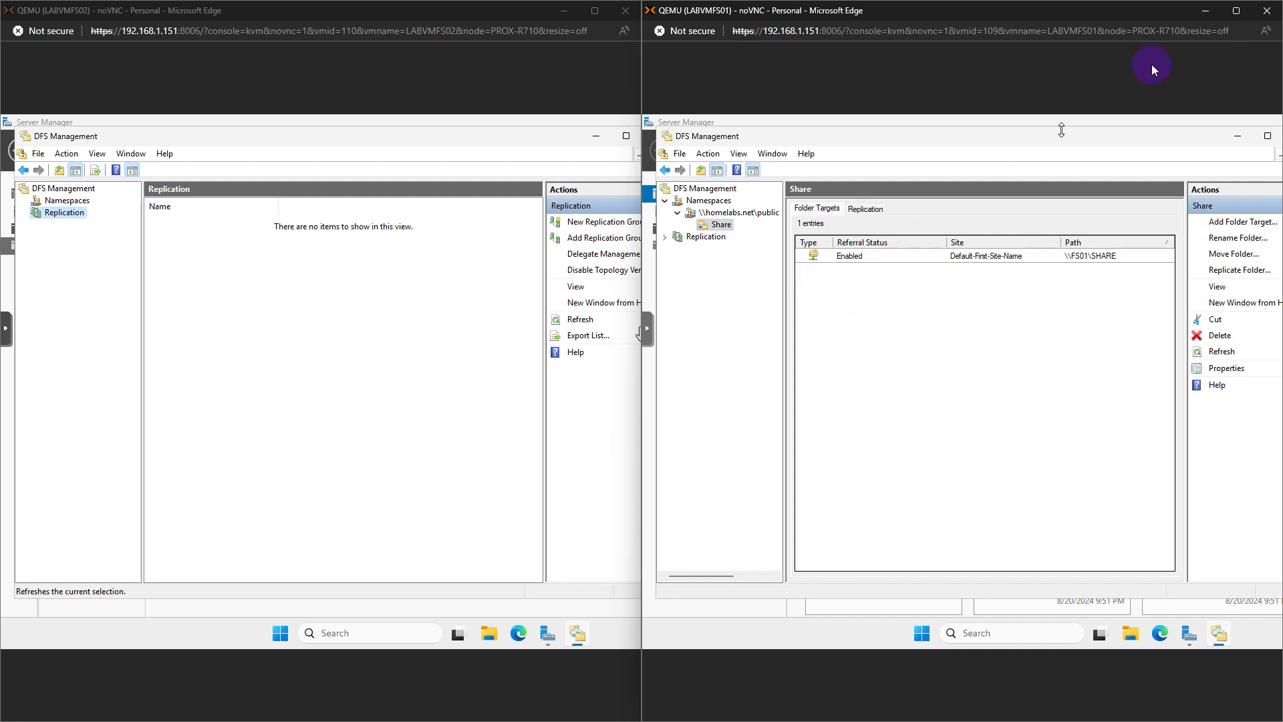
pyautogui.click(1236, 10)
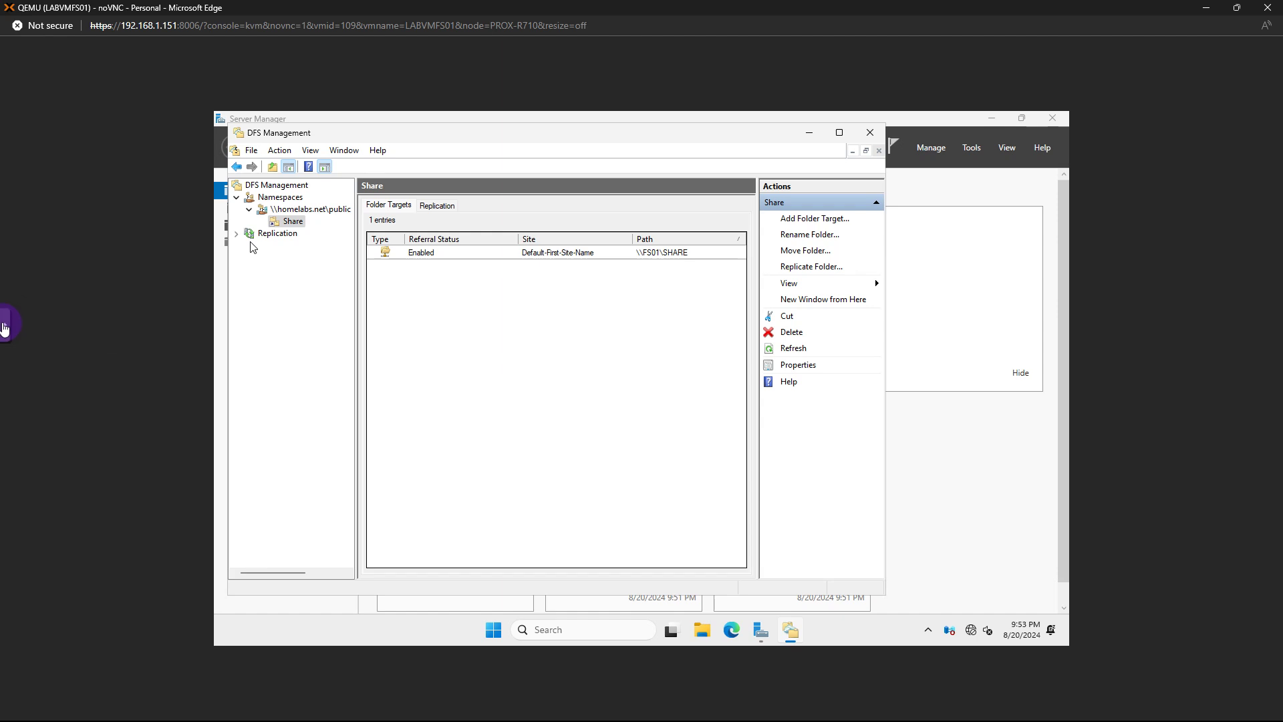
pyautogui.click(4, 324)
# Switch FS01 to full screen, start a new folder target for Share, and open the advanced computer search
pyautogui.click(19, 394)
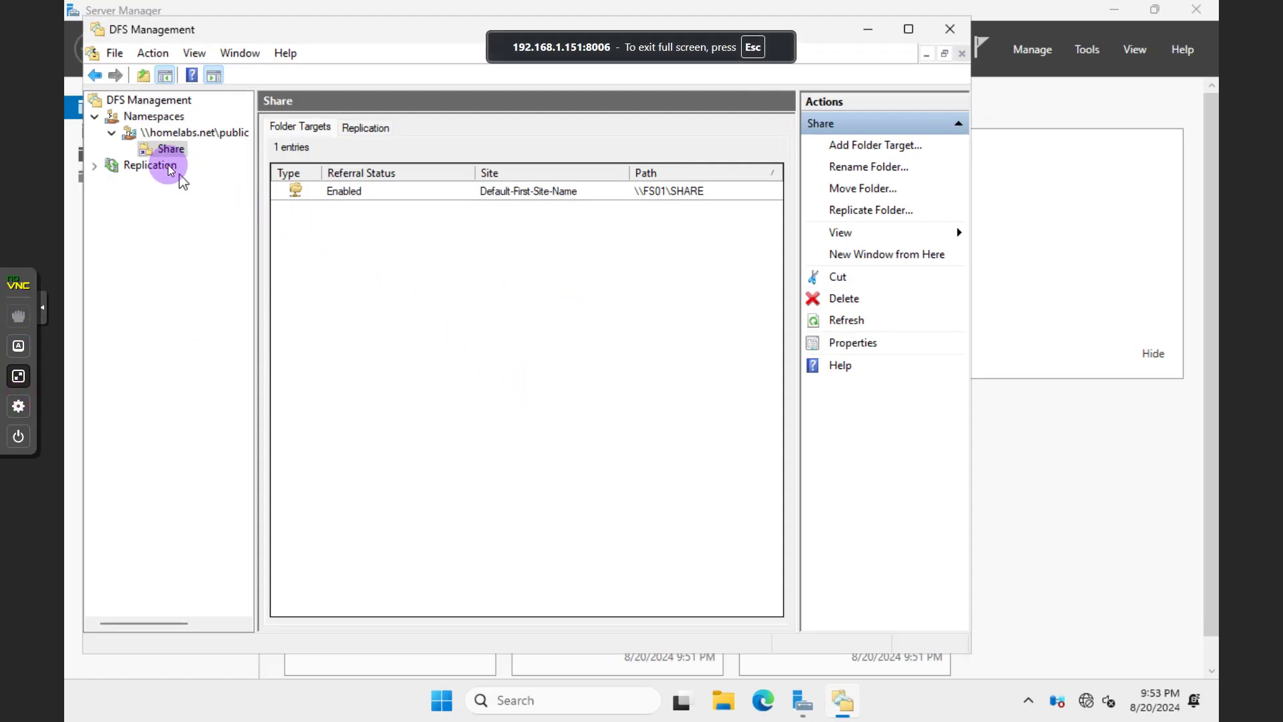
pyautogui.rightClick(171, 148)
pyautogui.click(227, 158)
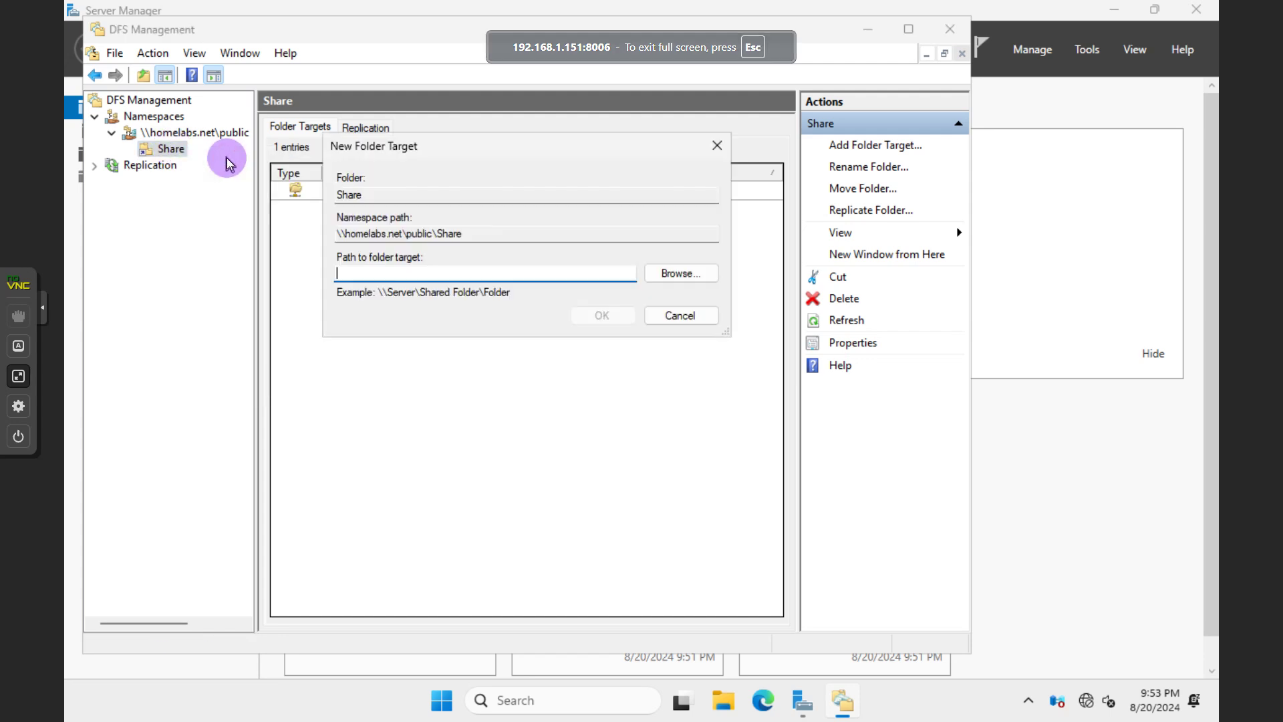
pyautogui.click(672, 275)
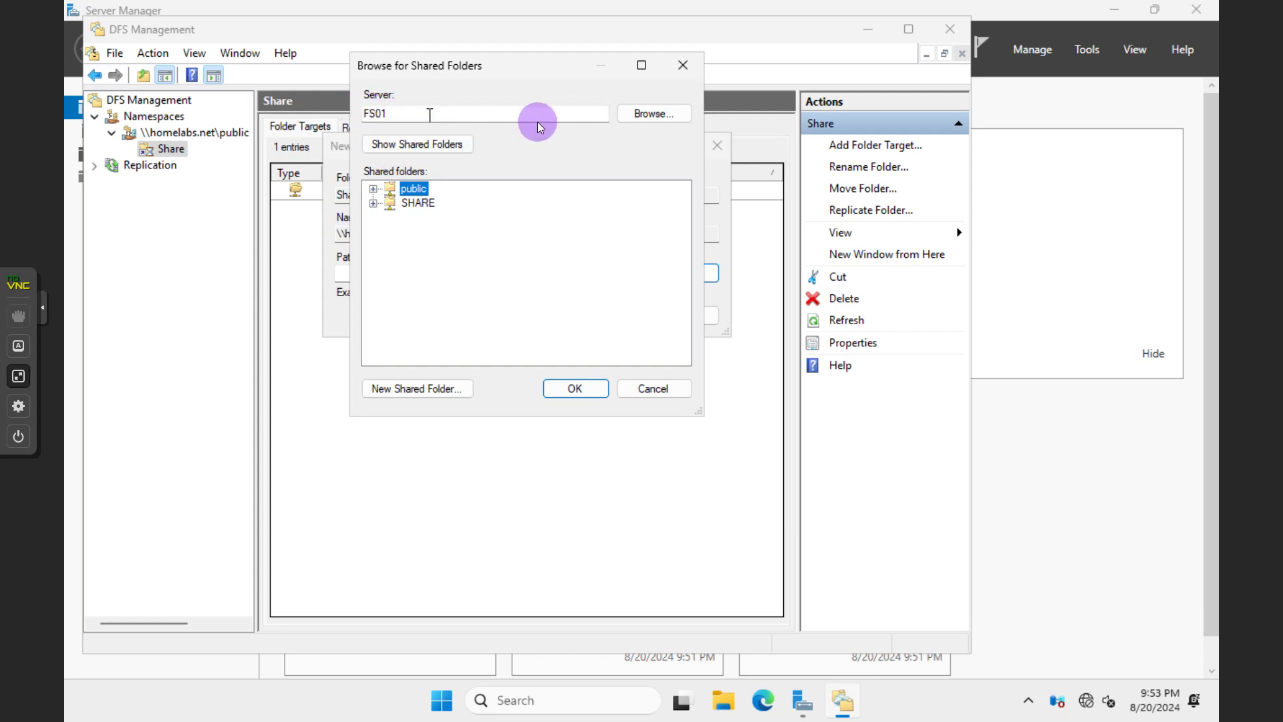
pyautogui.click(636, 120)
pyautogui.click(427, 288)
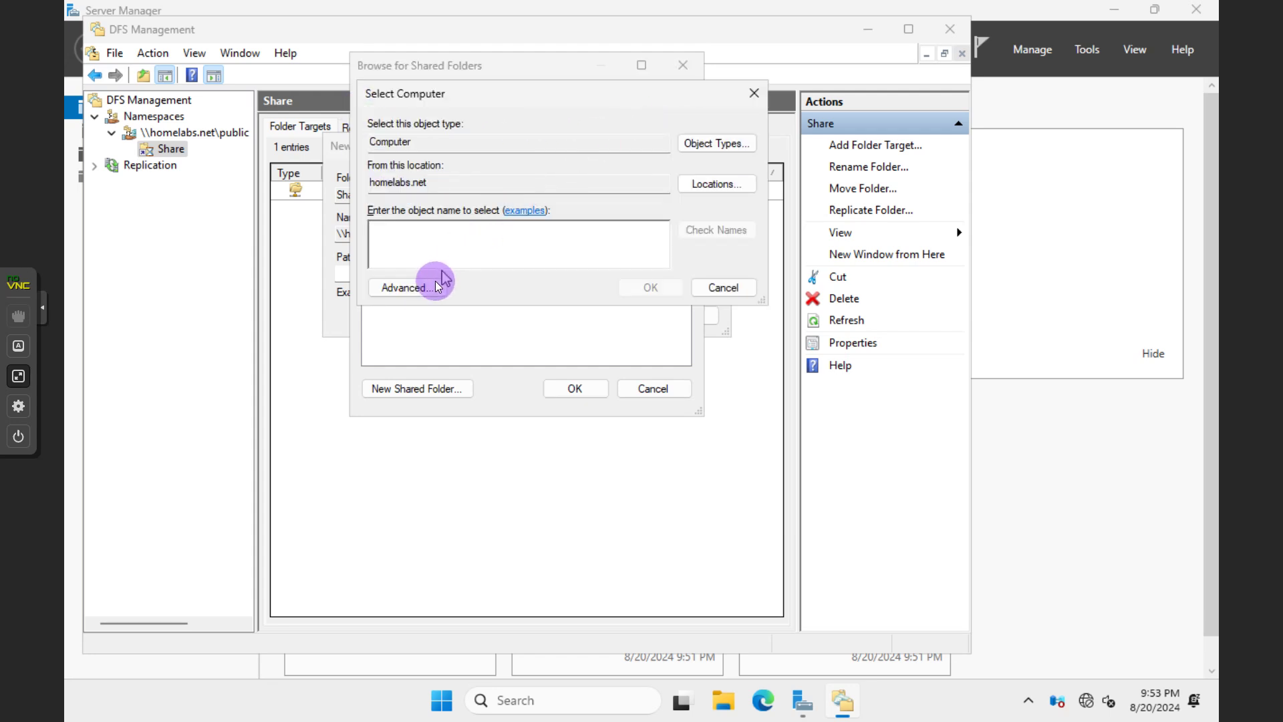
# Find FS02 in the domain and set \\FS02\SHARE as the new target path
pyautogui.click(770, 297)
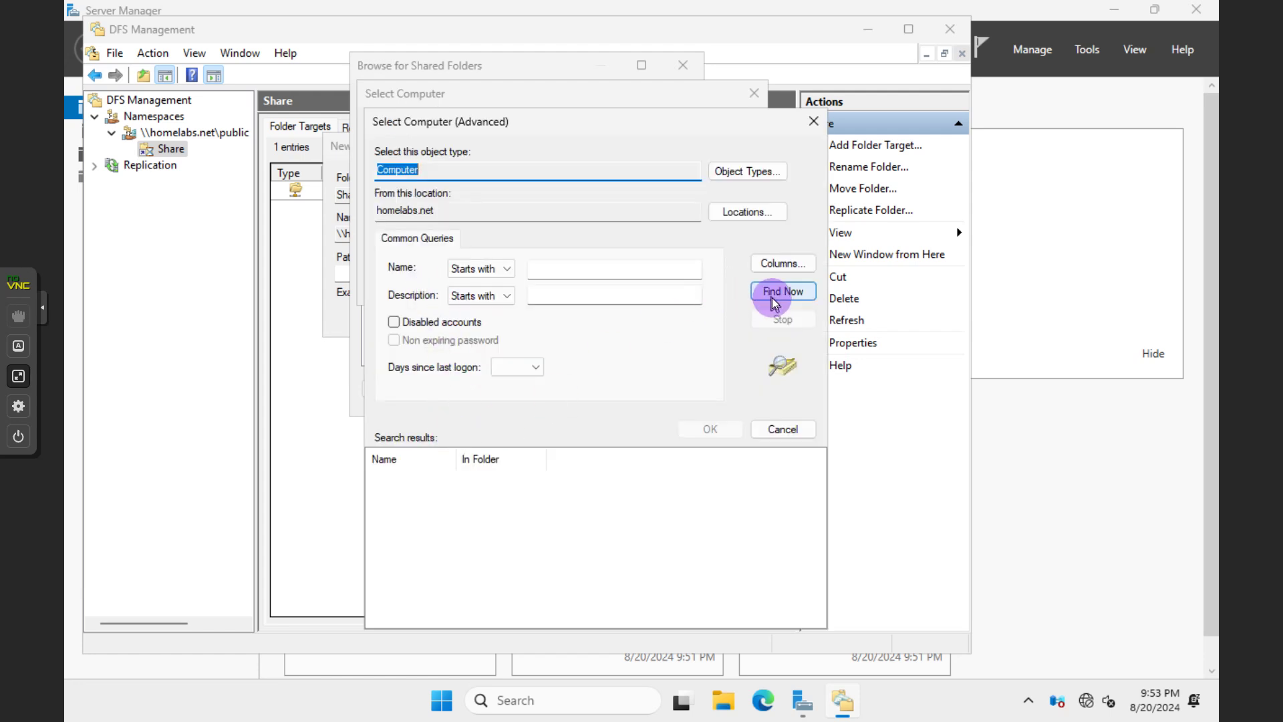
pyautogui.click(402, 482)
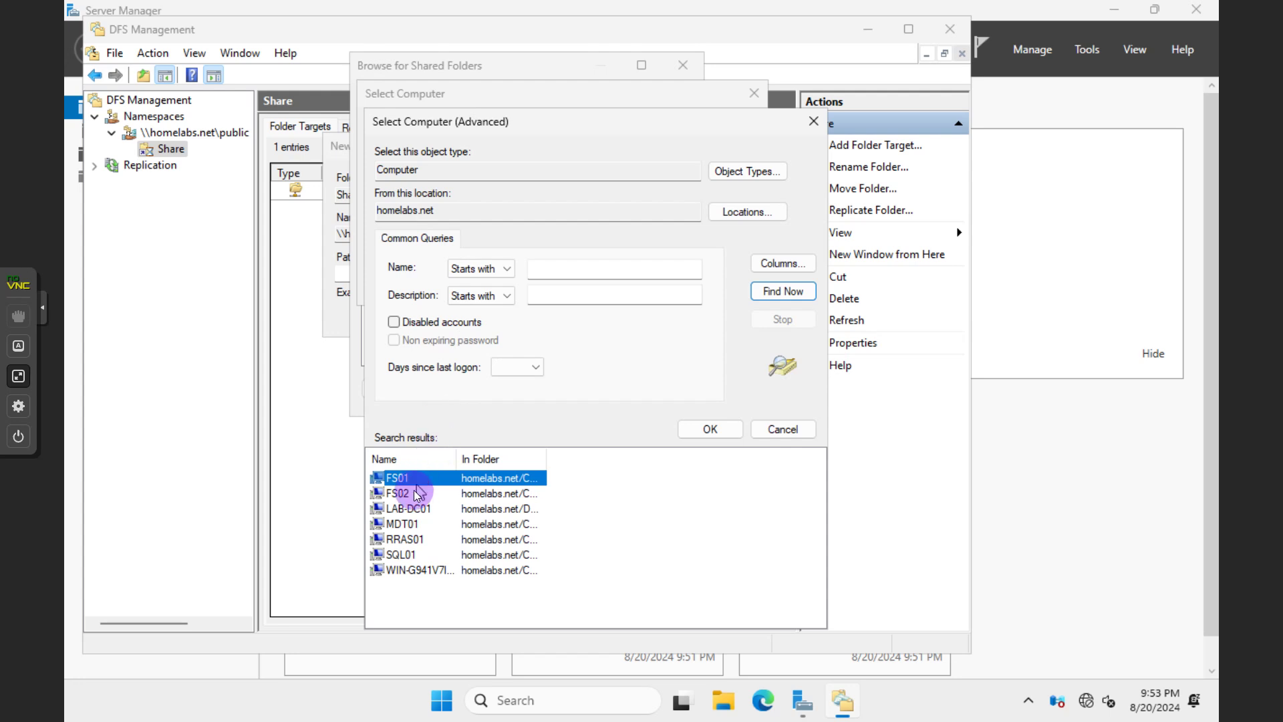
pyautogui.click(408, 493)
pyautogui.click(728, 430)
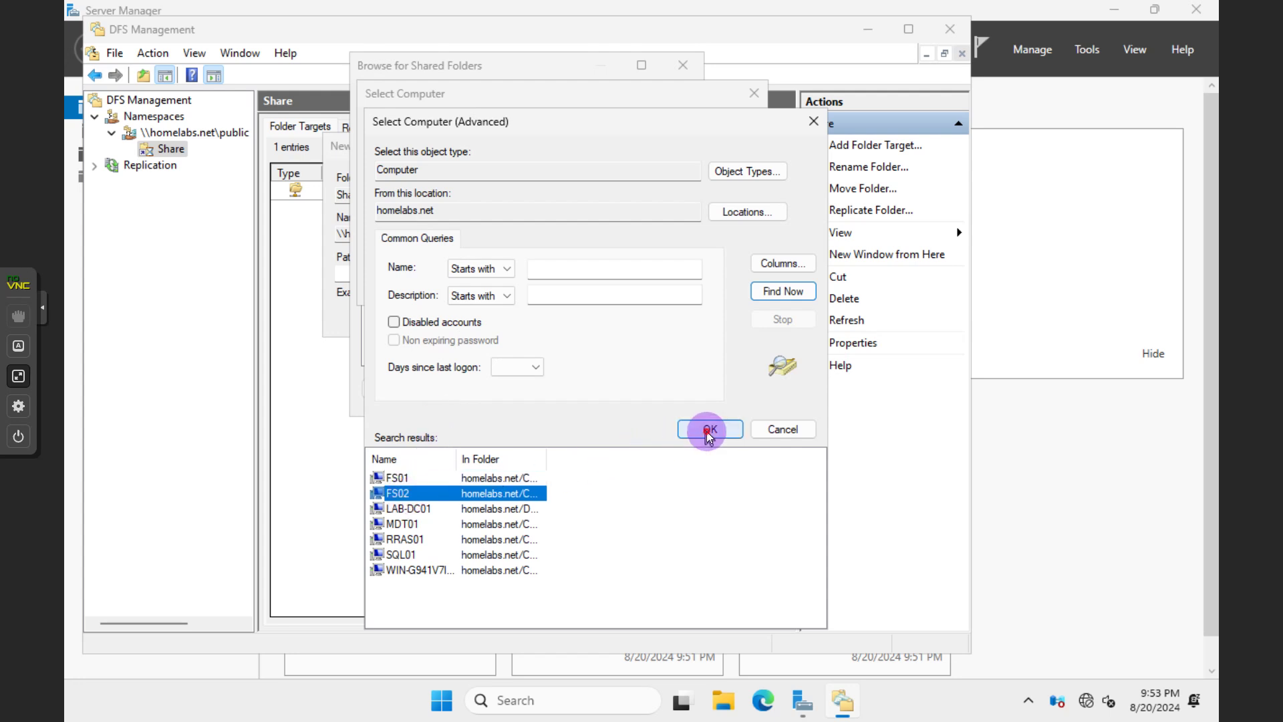
pyautogui.click(650, 287)
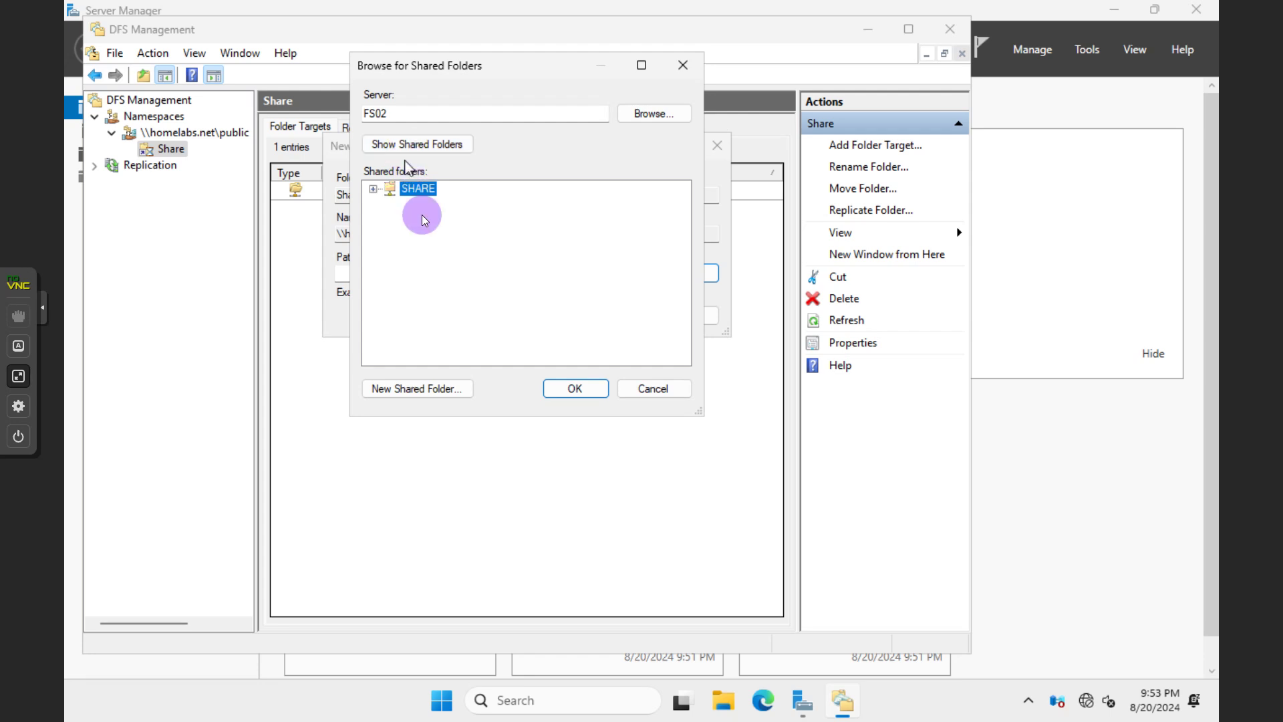
pyautogui.click(587, 389)
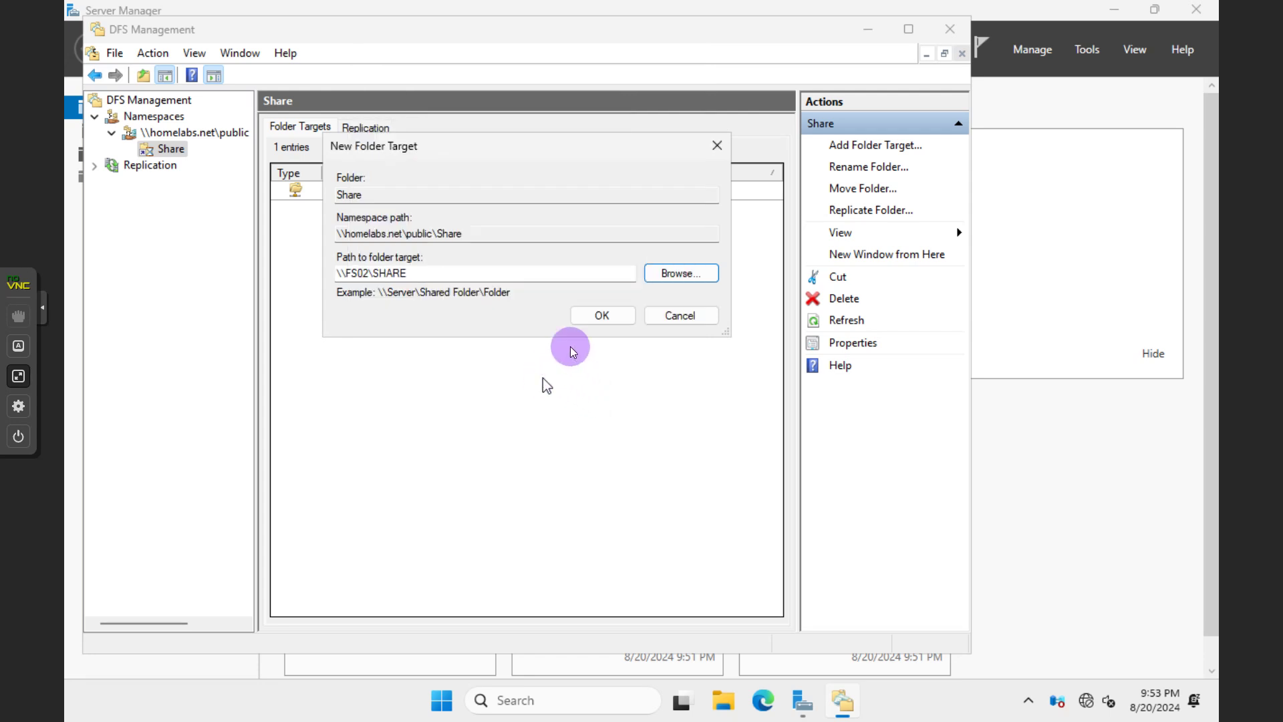
# Confirm \\FS02\SHARE as Share's second folder target and move the replication prompt slightly left
pyautogui.click(603, 315)
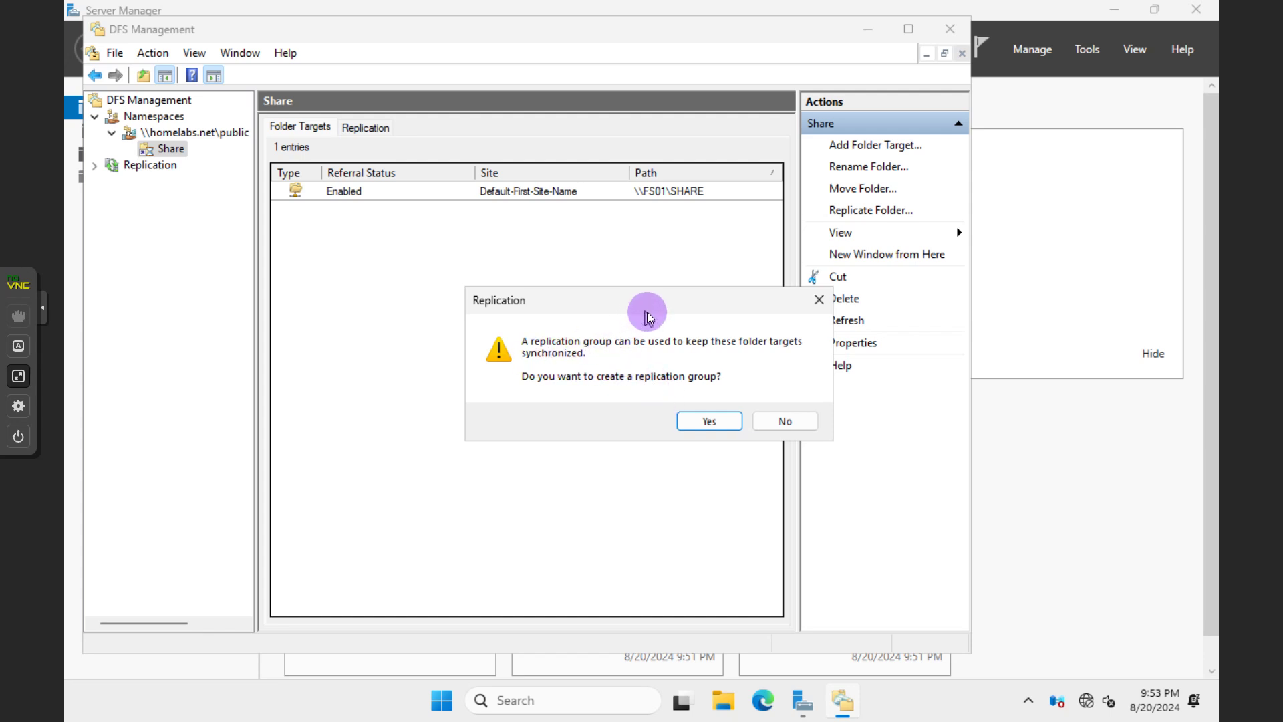
pyautogui.moveTo(647, 311); pyautogui.dragTo(572, 302)
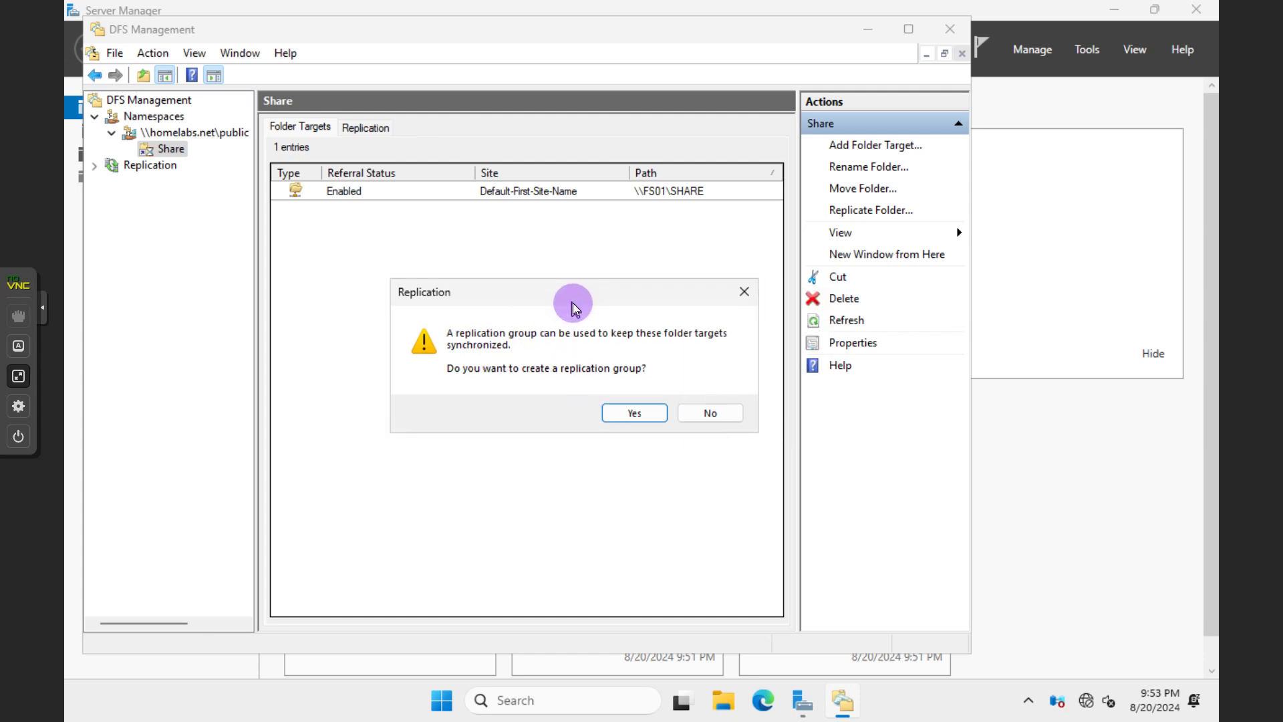
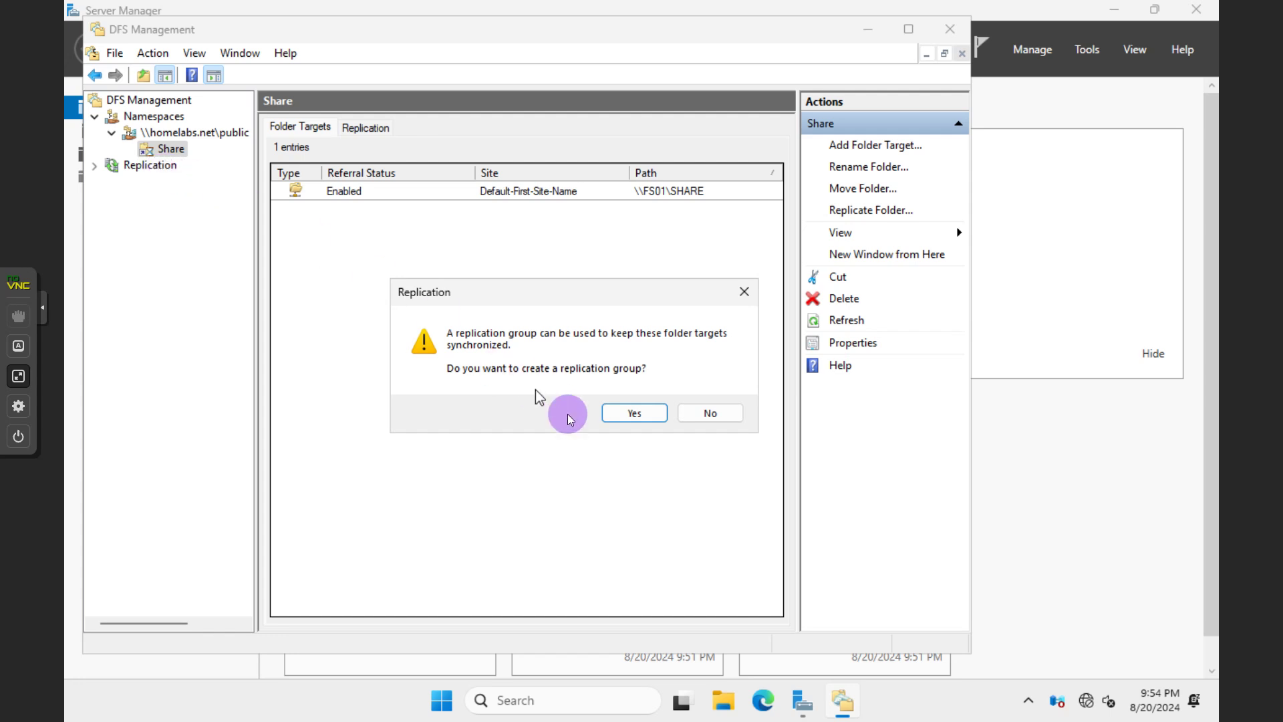
# Accept creating a replication group for SHARE's targets, then bring Server Manager forward
pyautogui.click(622, 412)
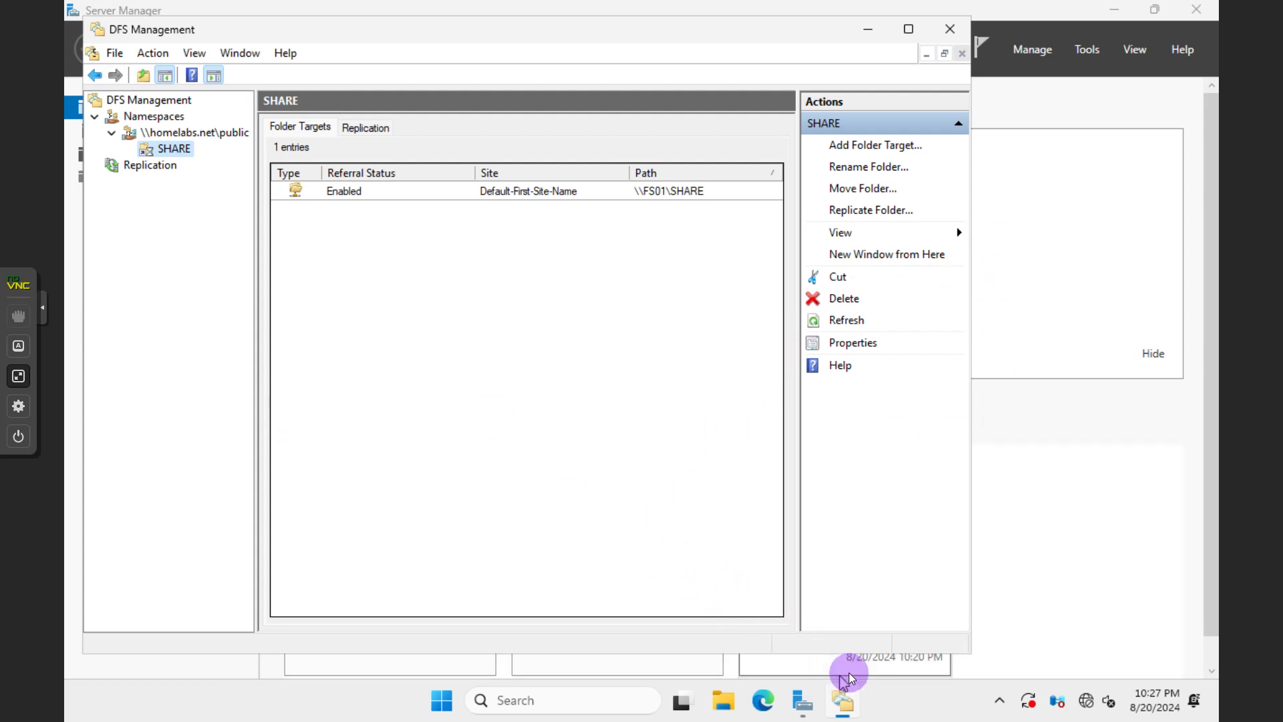
pyautogui.click(836, 698)
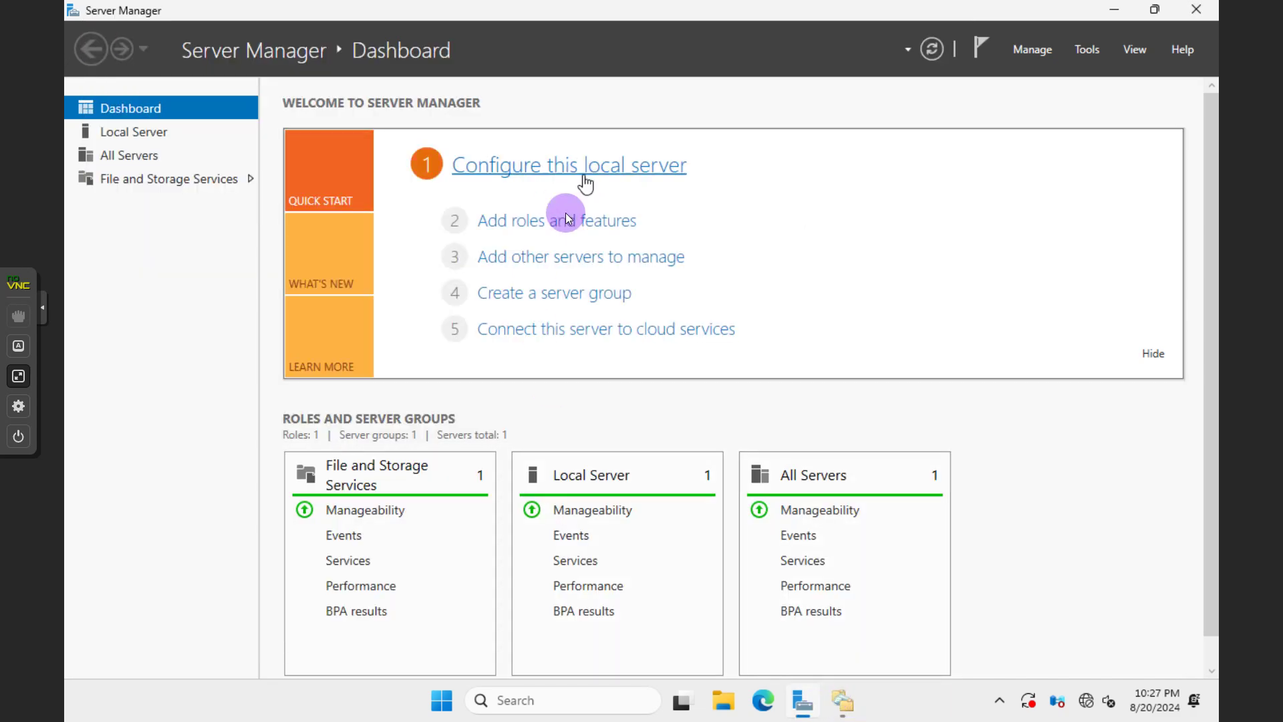
# End the Microsoft Management Console app in Task Manager and return to Server Manager
pyautogui.click(1114, 10)
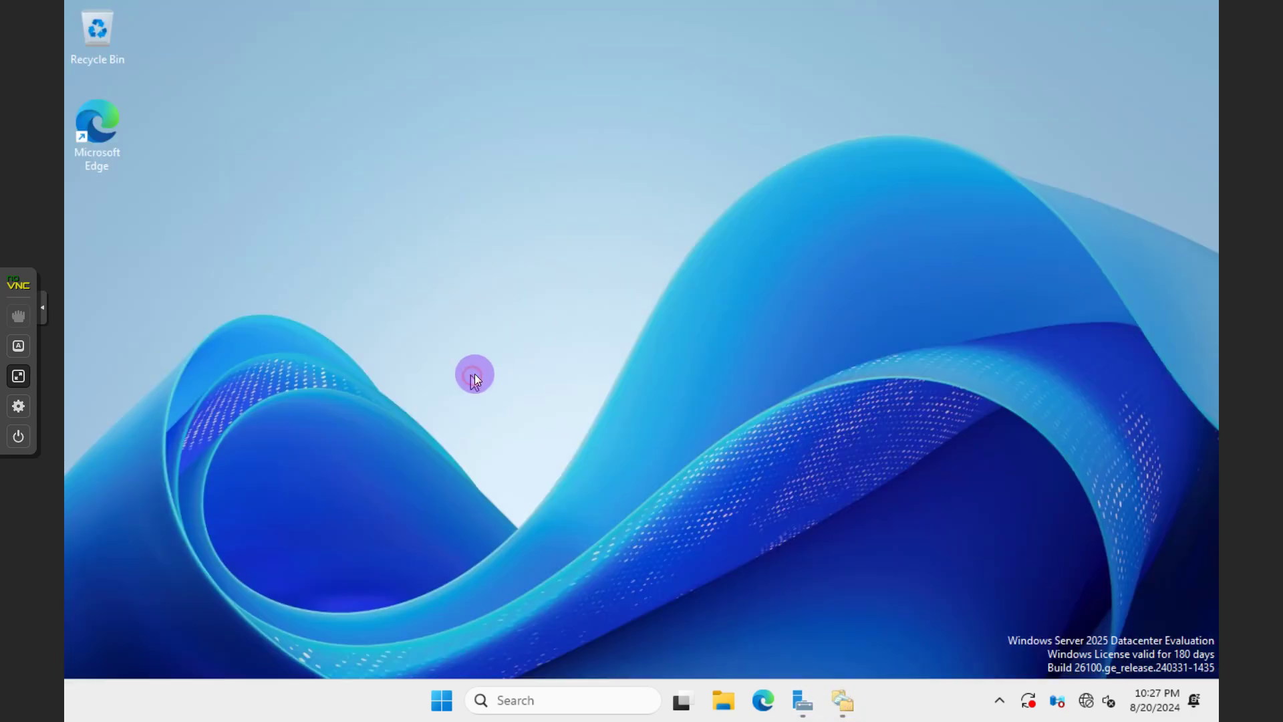
pyautogui.click(444, 698)
pyautogui.write('tas')
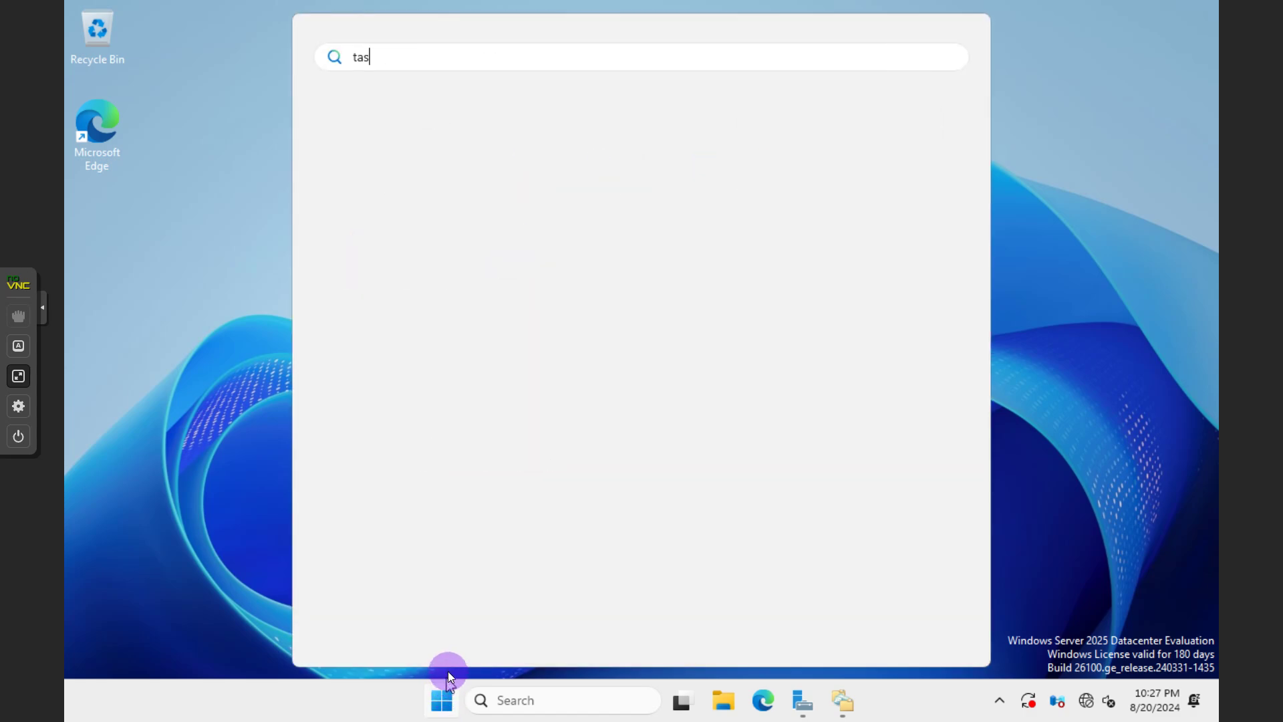
pyautogui.write('k')
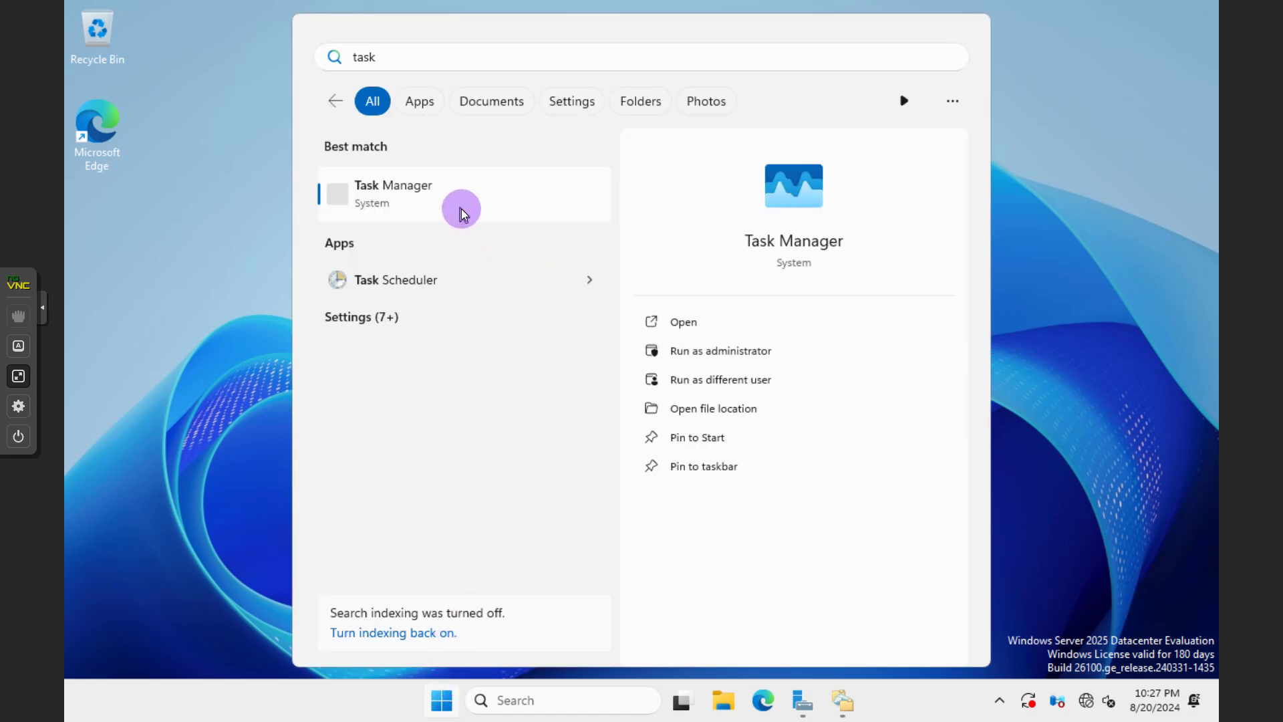
pyautogui.click(461, 210)
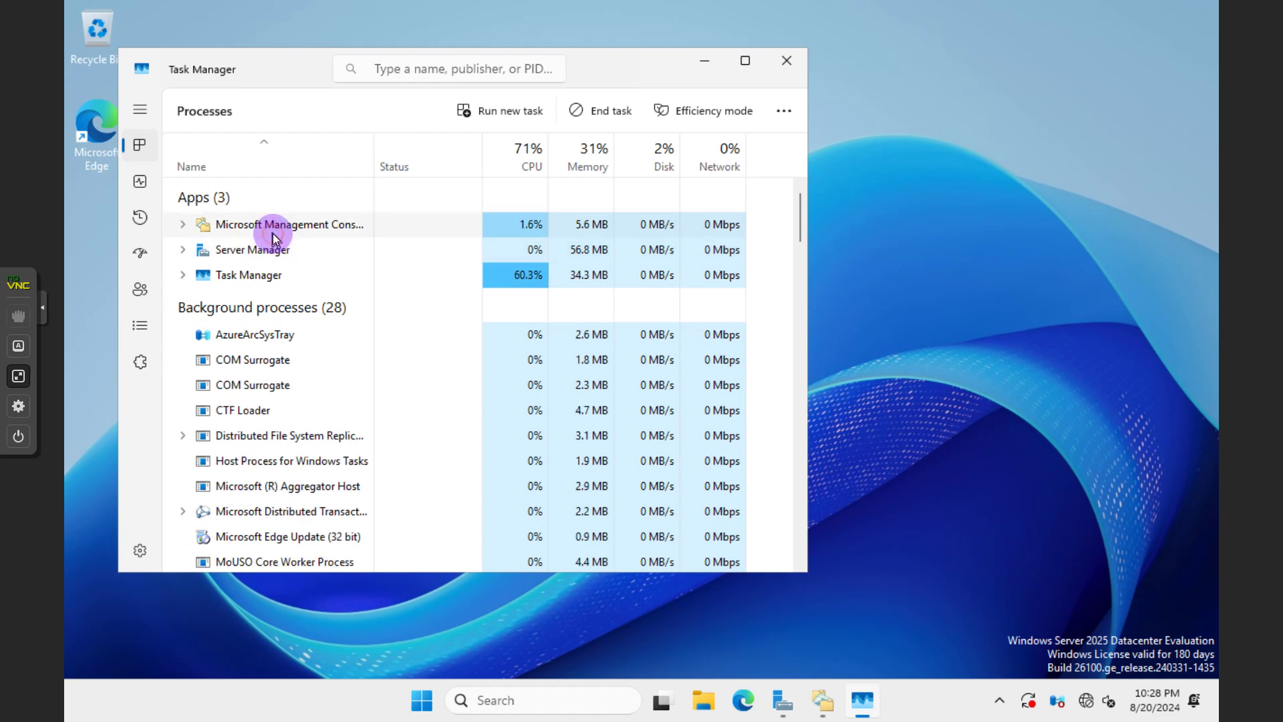
pyautogui.click(596, 116)
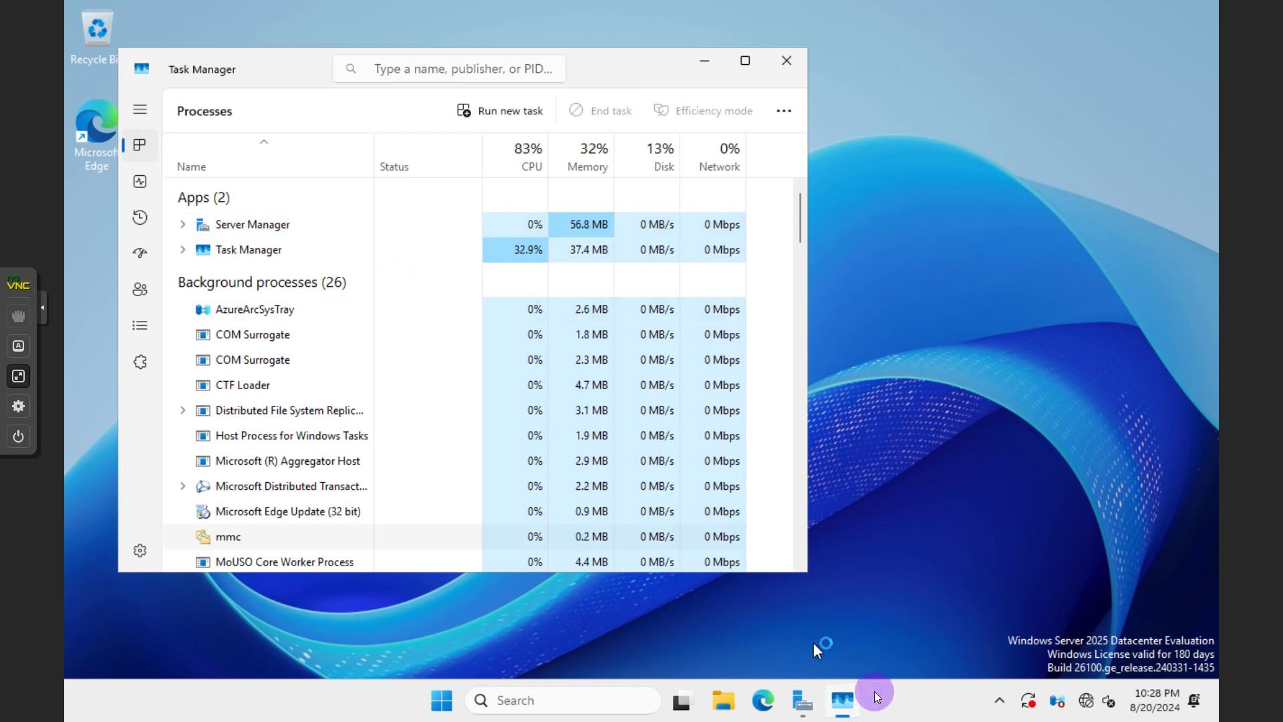
pyautogui.click(801, 700)
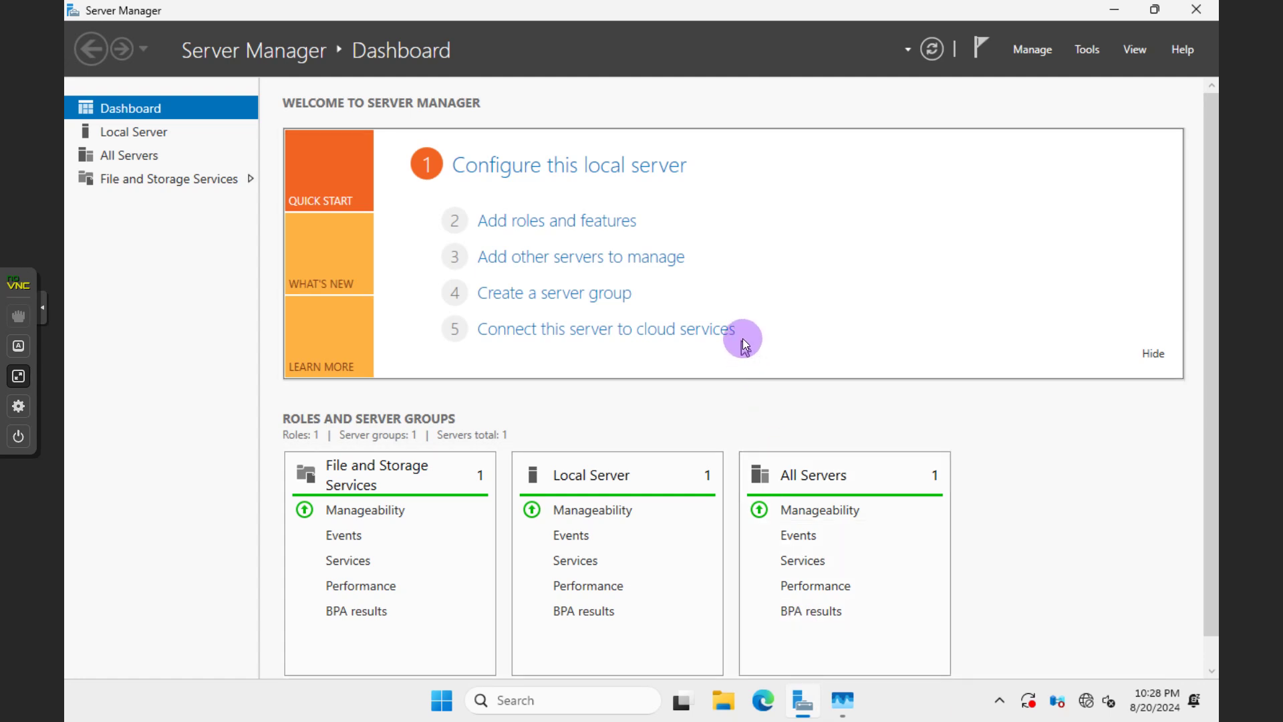
# Reopen DFS Management, view SHARE's targets on FS01 and FS02, then show Replication
pyautogui.click(1088, 49)
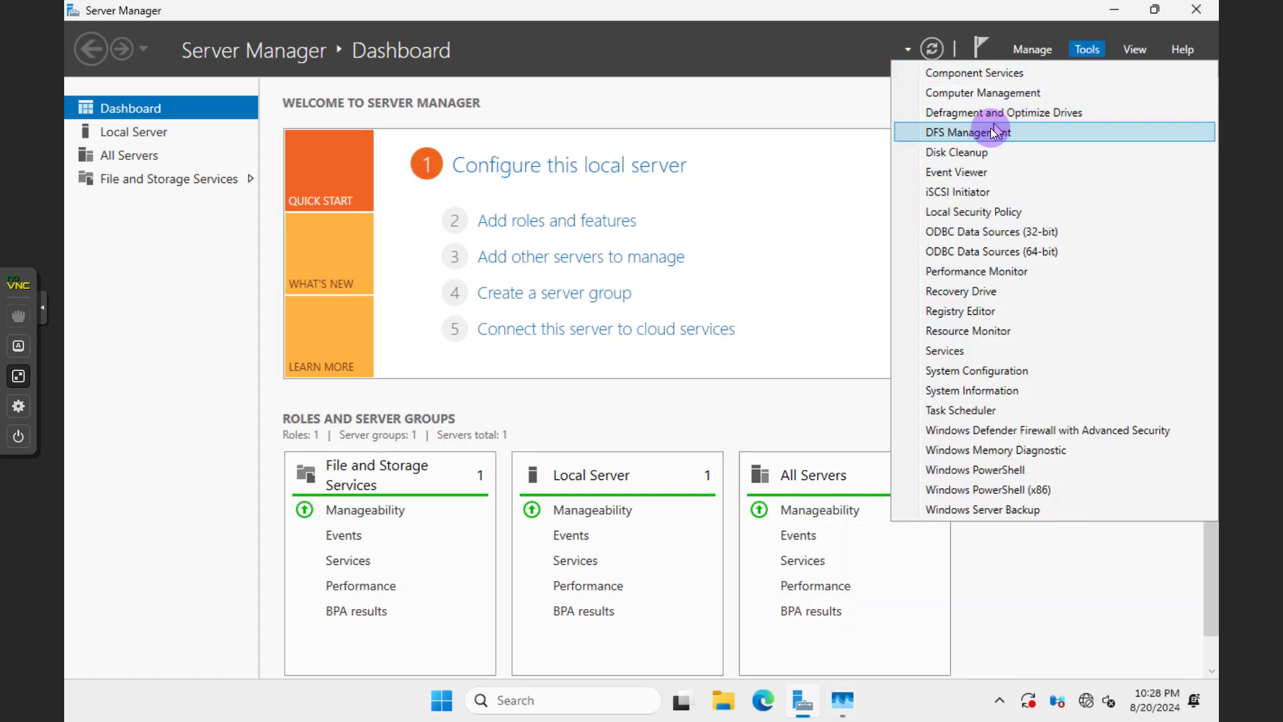
pyautogui.click(988, 130)
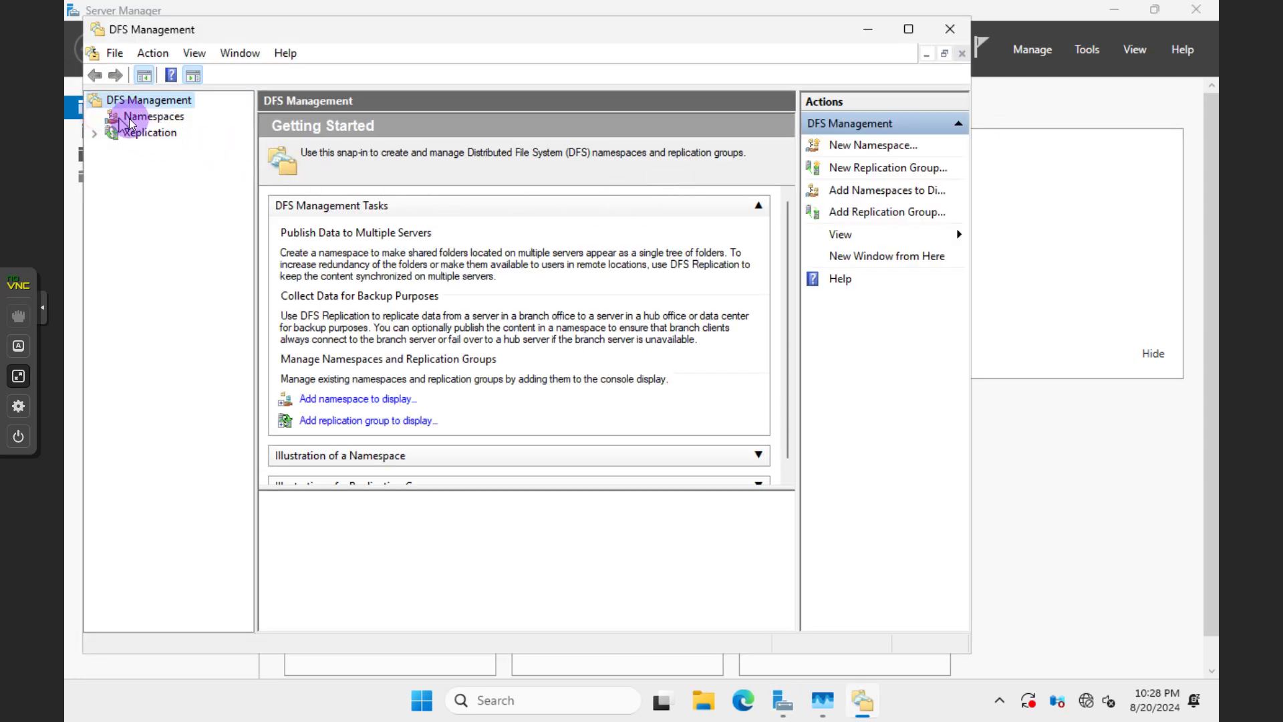
pyautogui.doubleClick(137, 117)
pyautogui.click(137, 133)
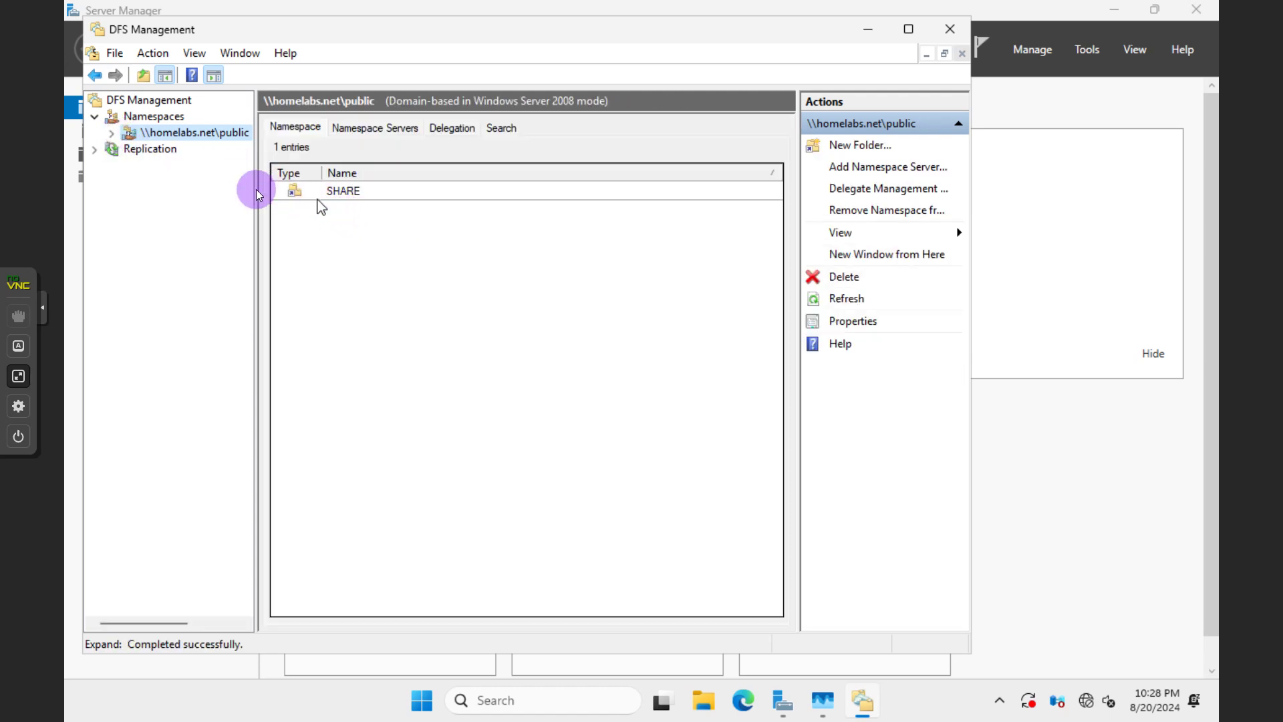
pyautogui.click(113, 134)
pyautogui.click(163, 148)
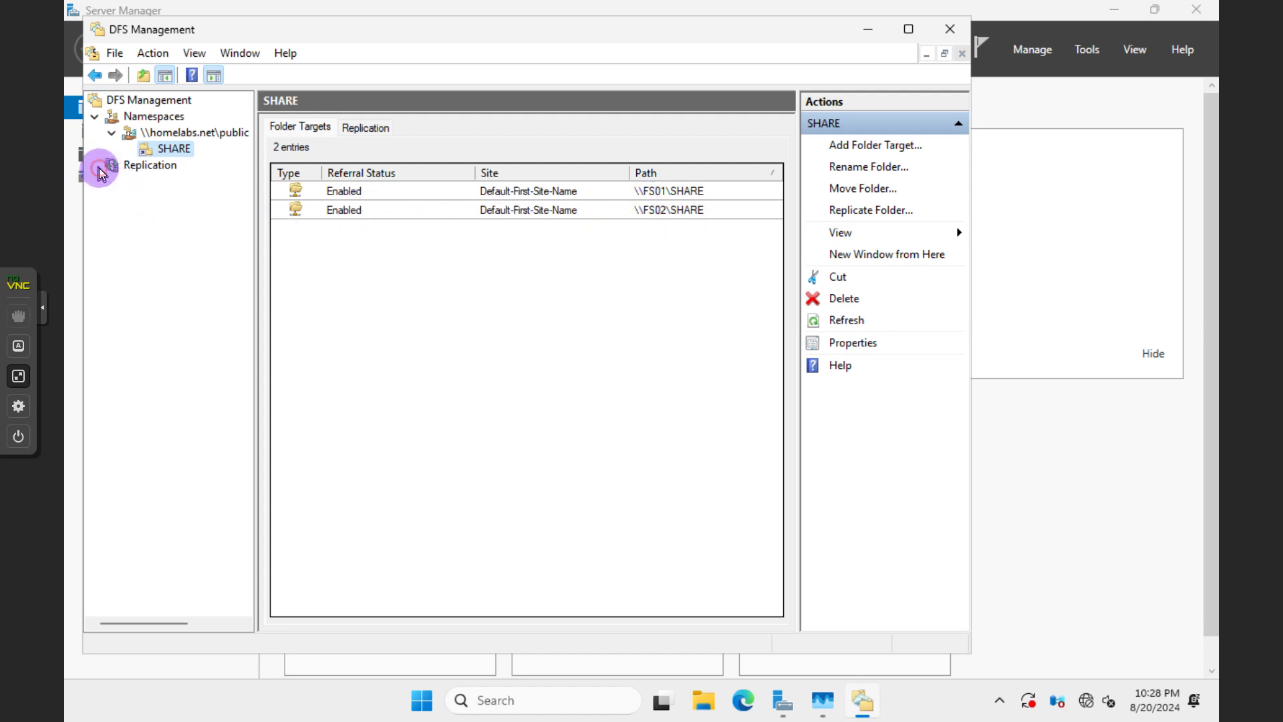
pyautogui.click(142, 168)
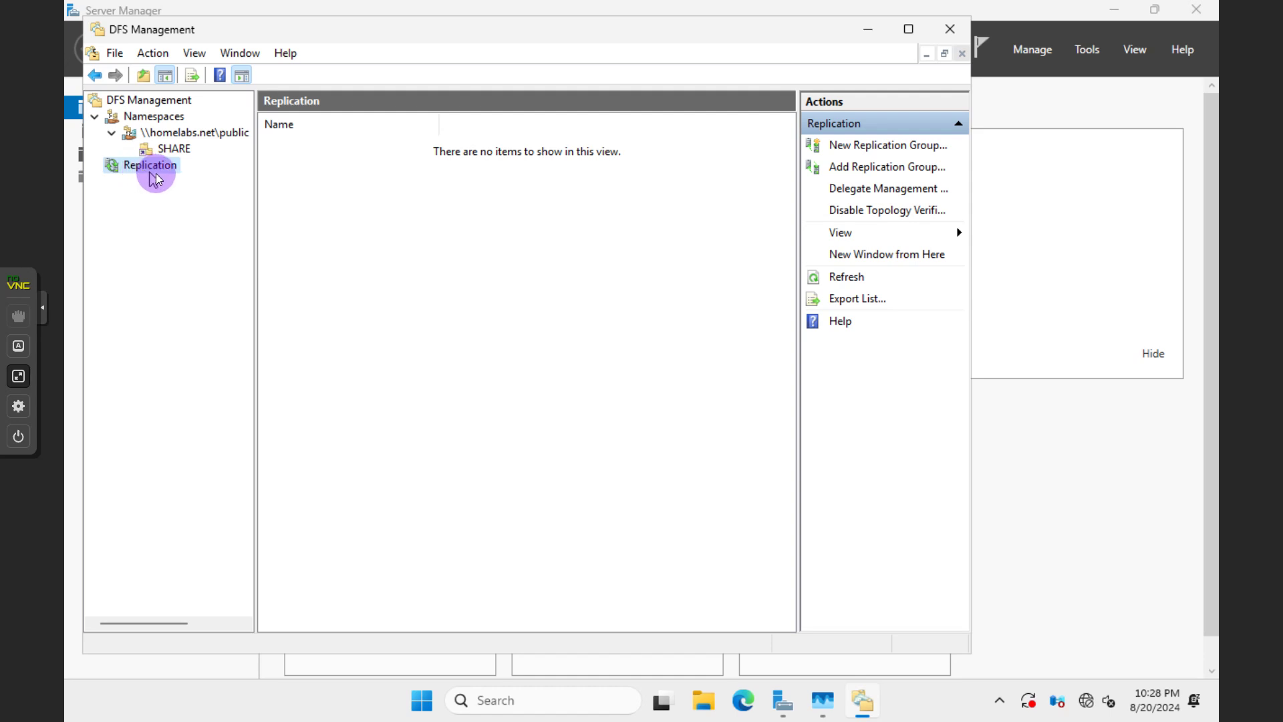
# Start a multipurpose replication group named 'filesshare' in homelabs.net
pyautogui.click(173, 153)
pyautogui.click(159, 170)
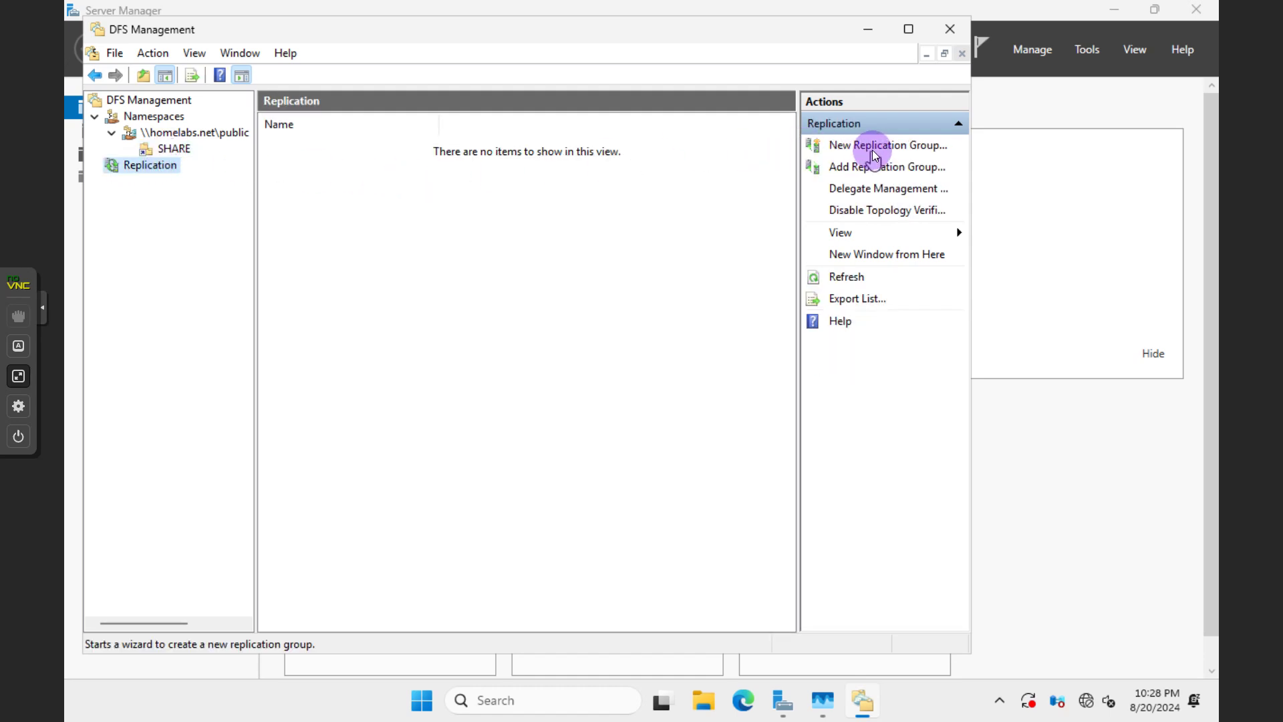
pyautogui.click(864, 150)
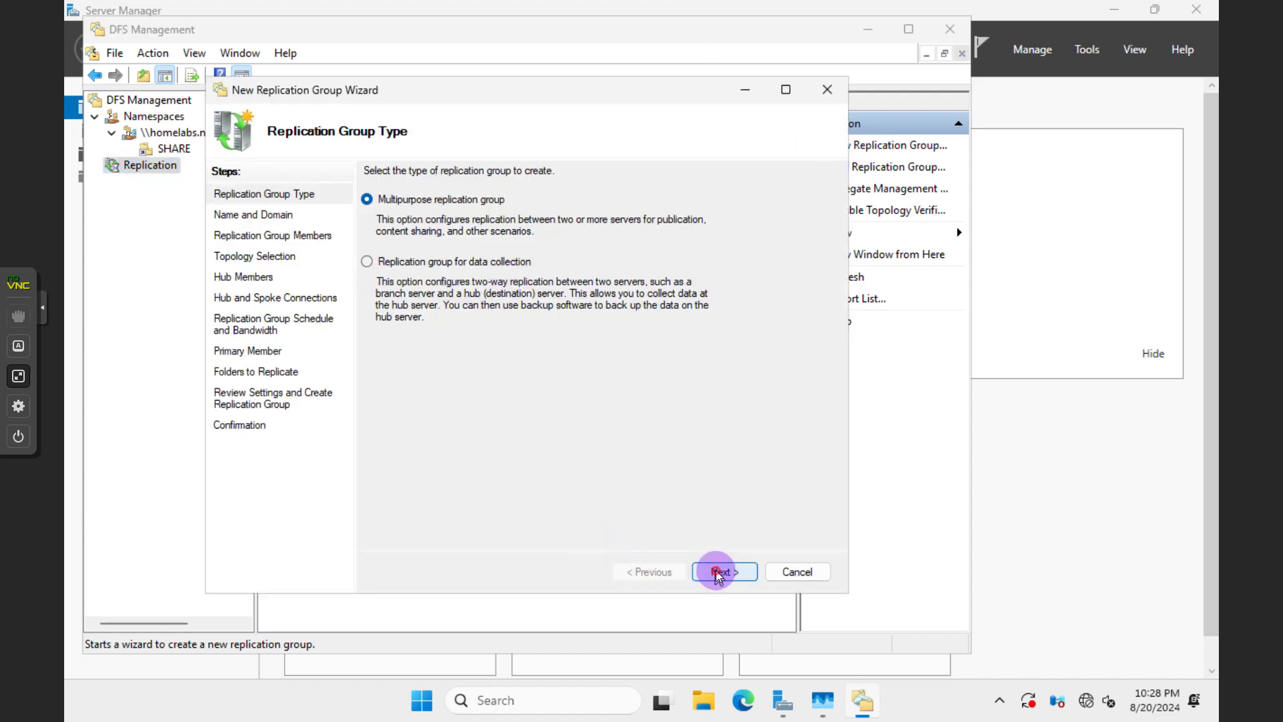
pyautogui.click(715, 571)
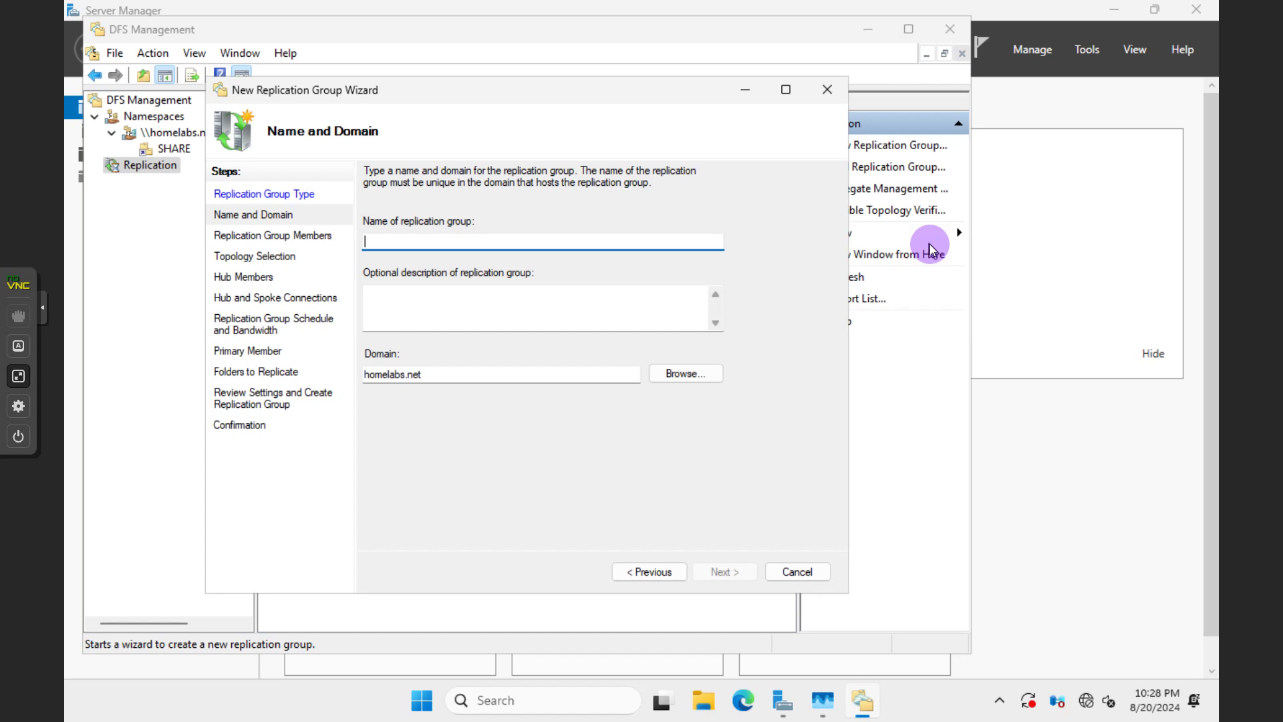
pyautogui.write('filesshare')
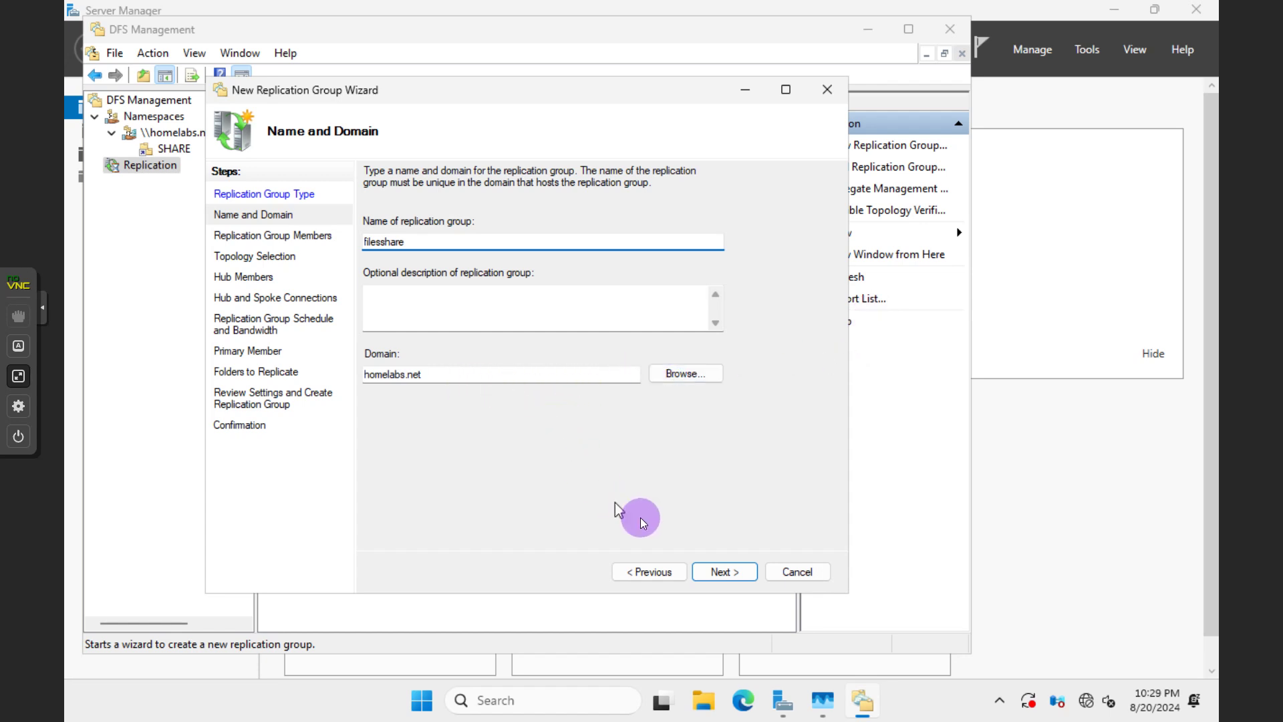
pyautogui.click(714, 573)
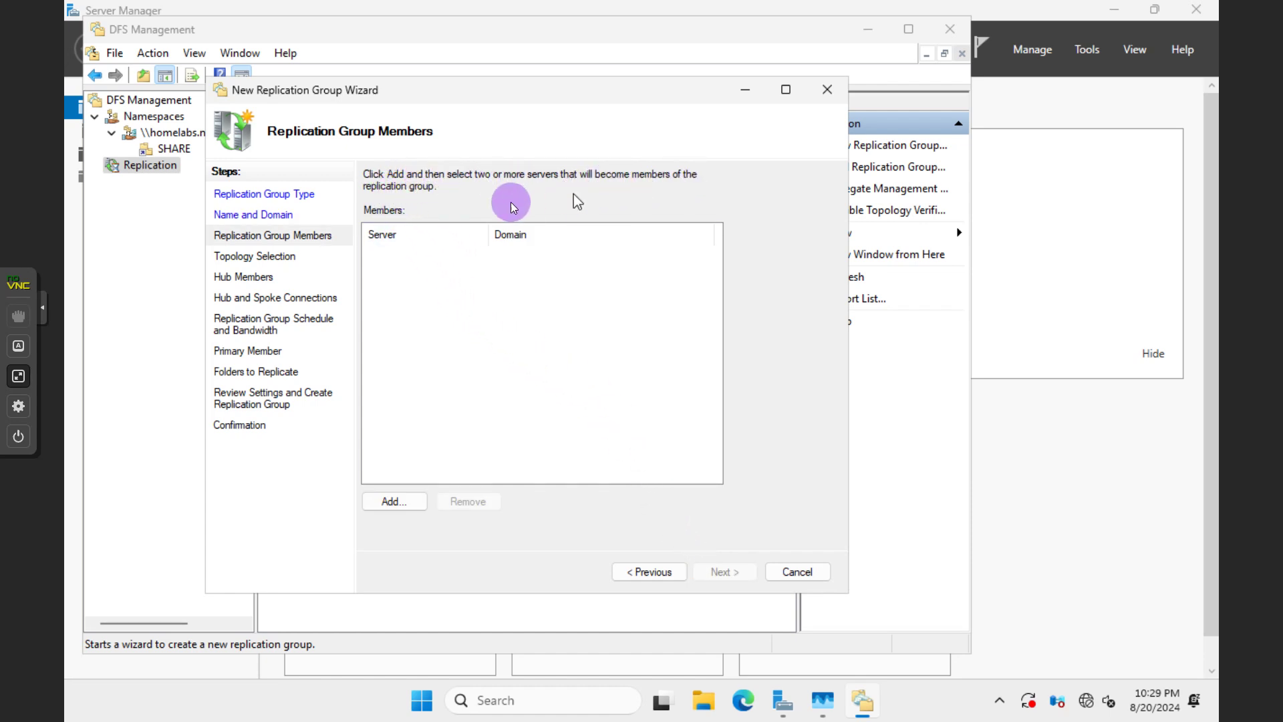
# Add FS01 and FS02 from homelabs.net as members of the filesshare group
pyautogui.click(404, 500)
pyautogui.click(294, 312)
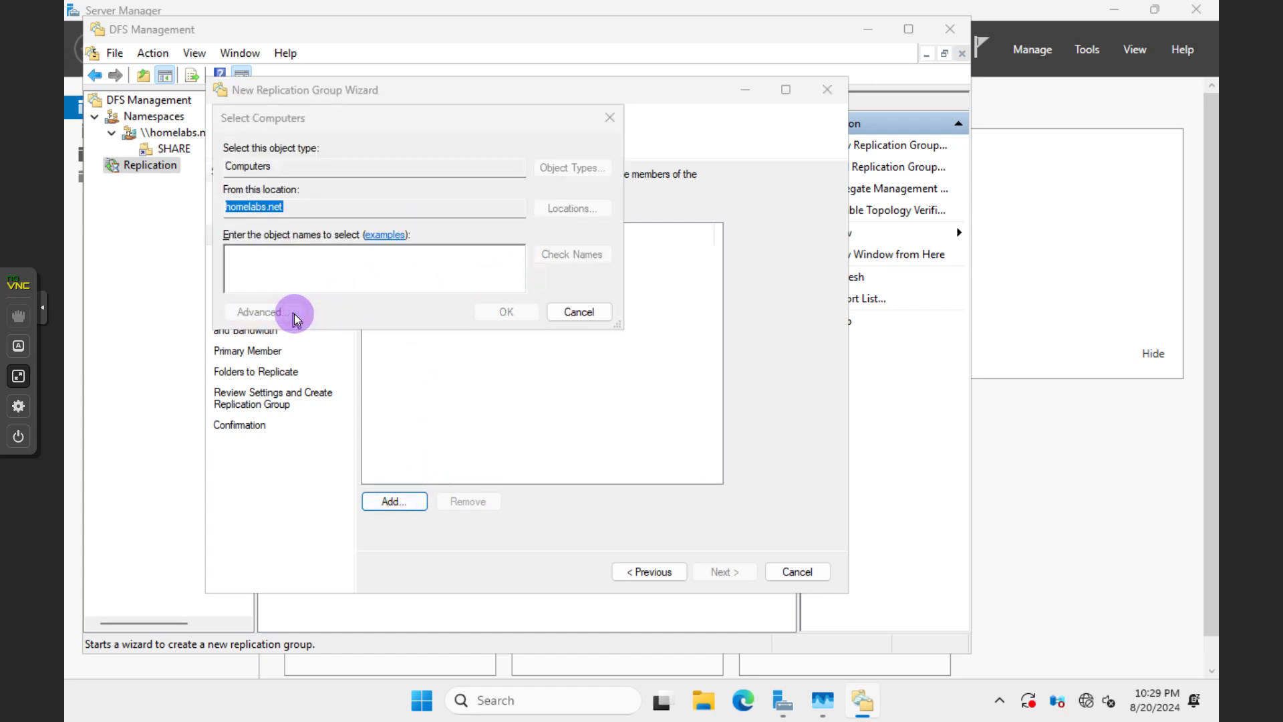
pyautogui.click(638, 316)
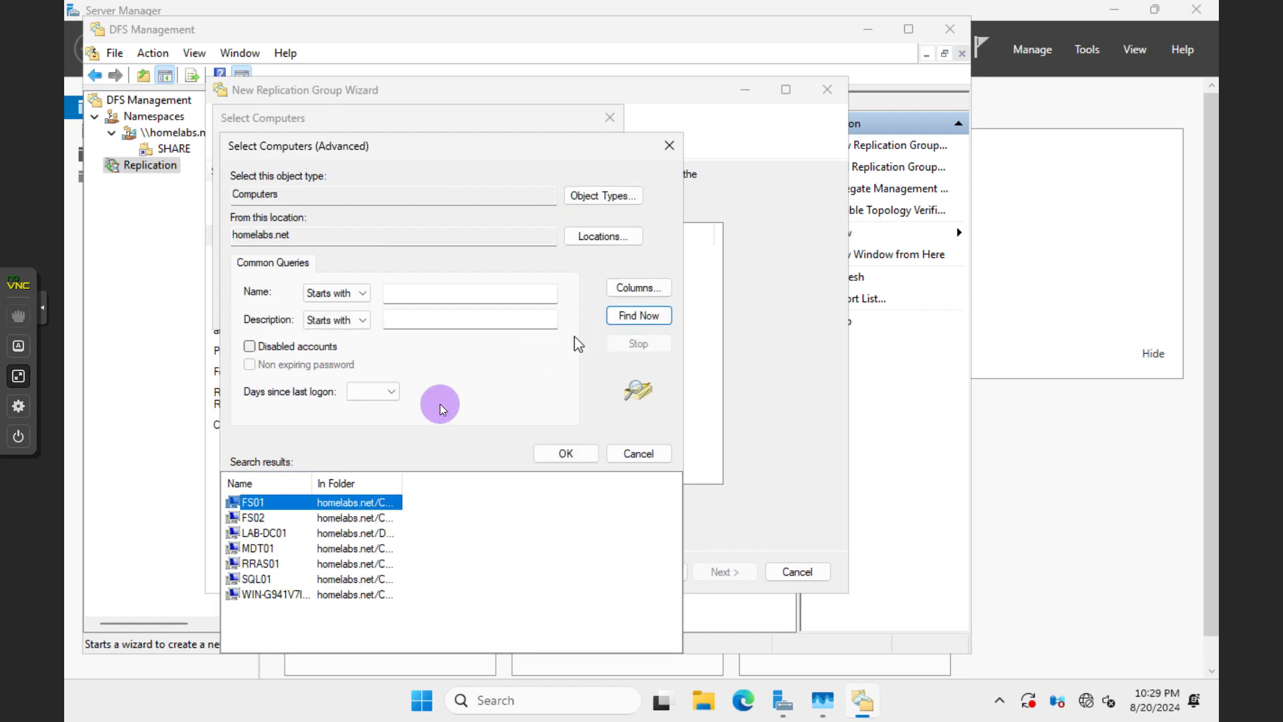
pyautogui.keyDown('ctrl'); pyautogui.click(280, 516); pyautogui.keyUp('ctrl')
pyautogui.click(566, 455)
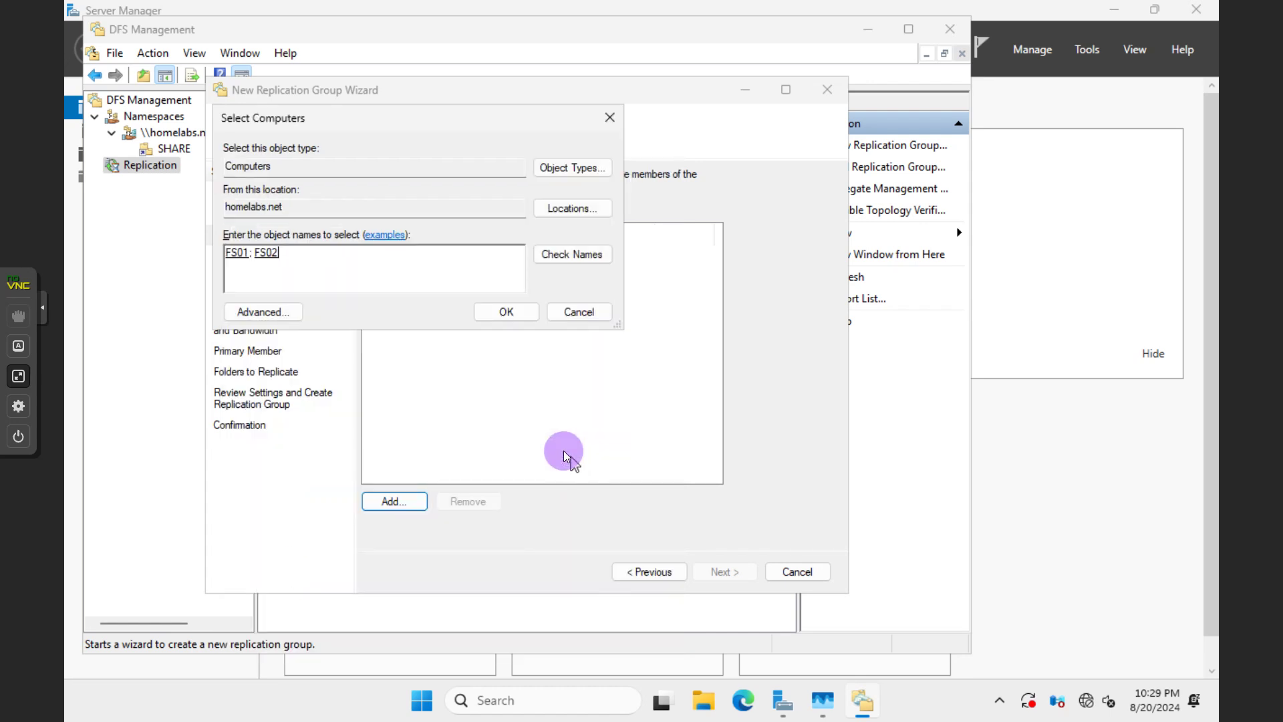
pyautogui.click(508, 316)
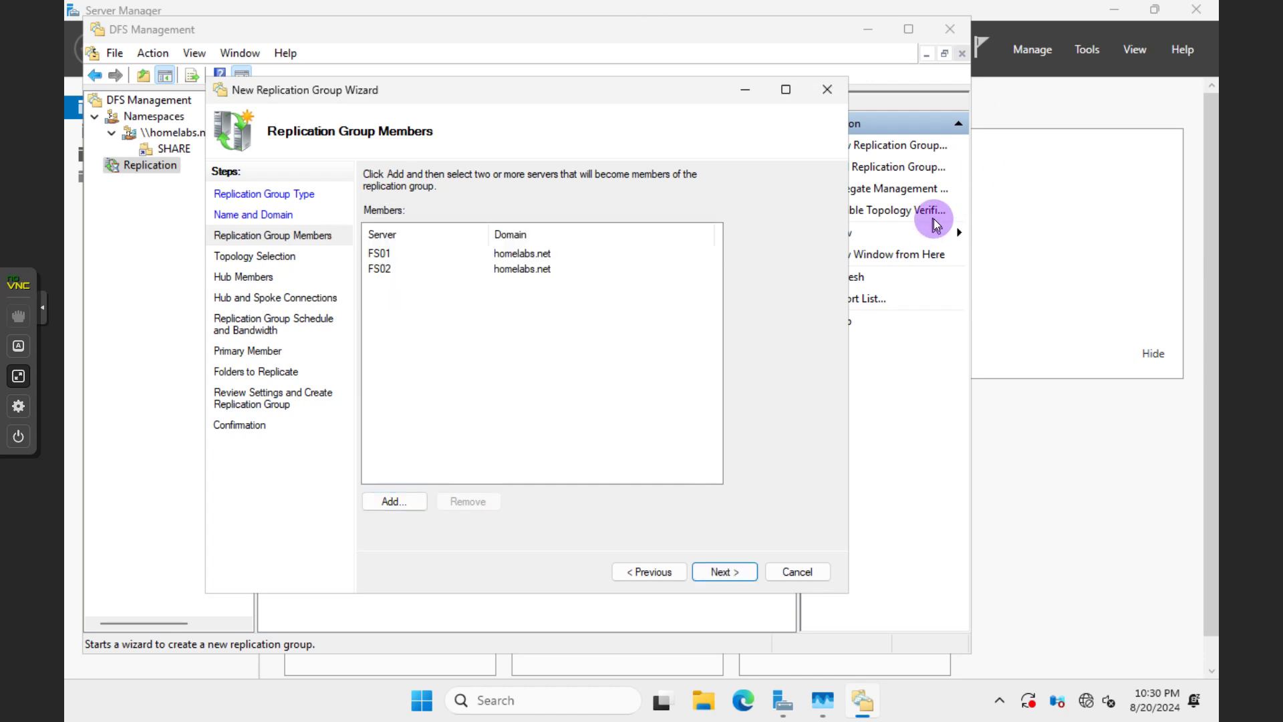
pyautogui.click(391, 269)
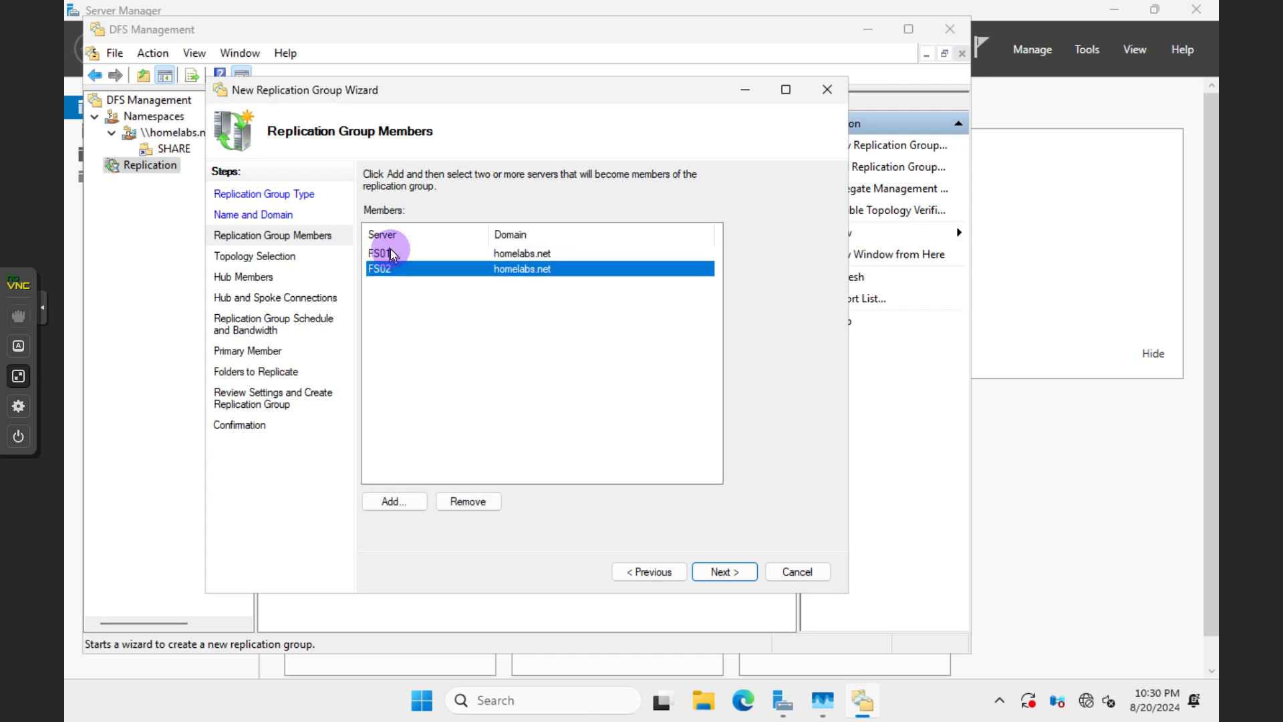
pyautogui.click(715, 572)
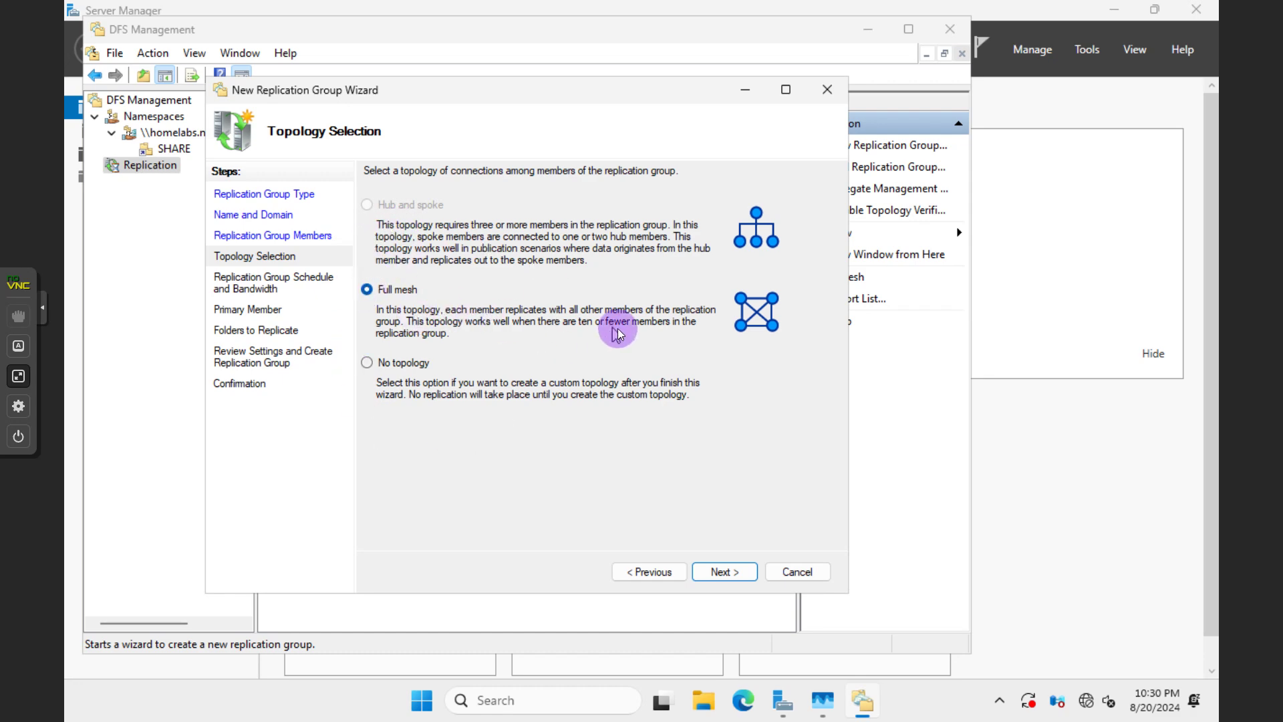
# Keep full mesh with continuous full-bandwidth replication, and make FS01 the primary member
pyautogui.click(728, 572)
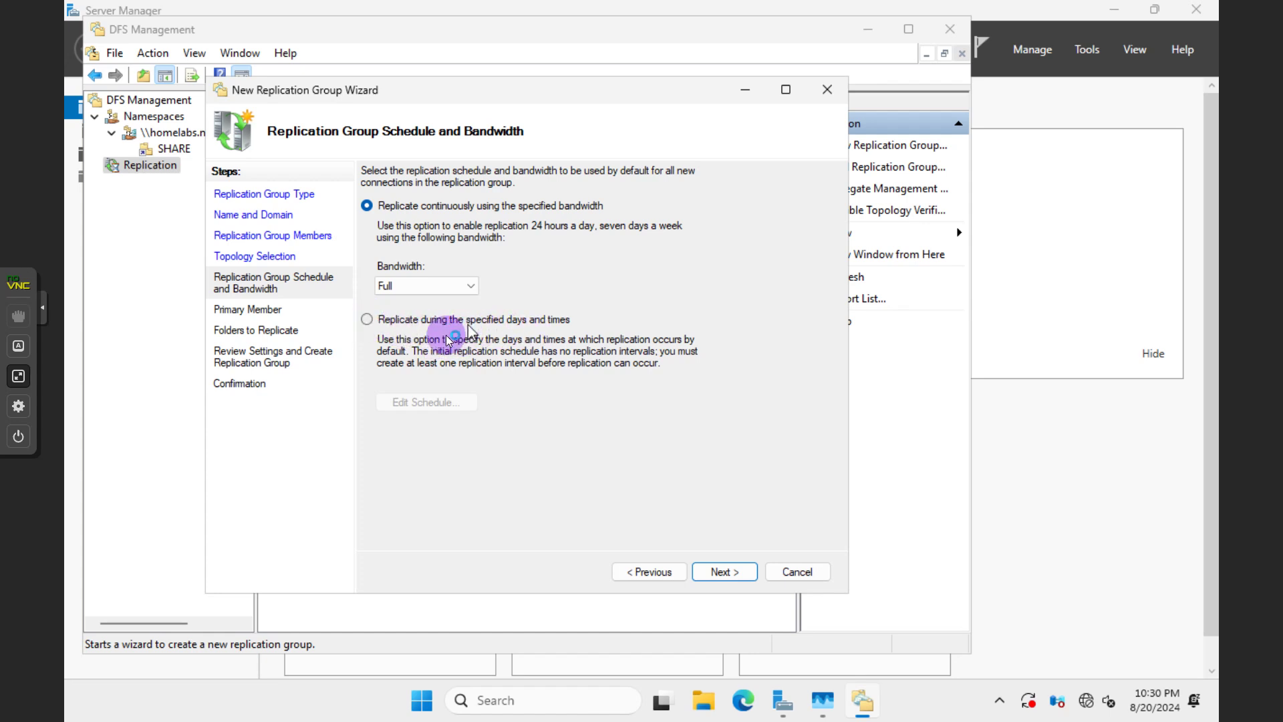
pyautogui.click(722, 571)
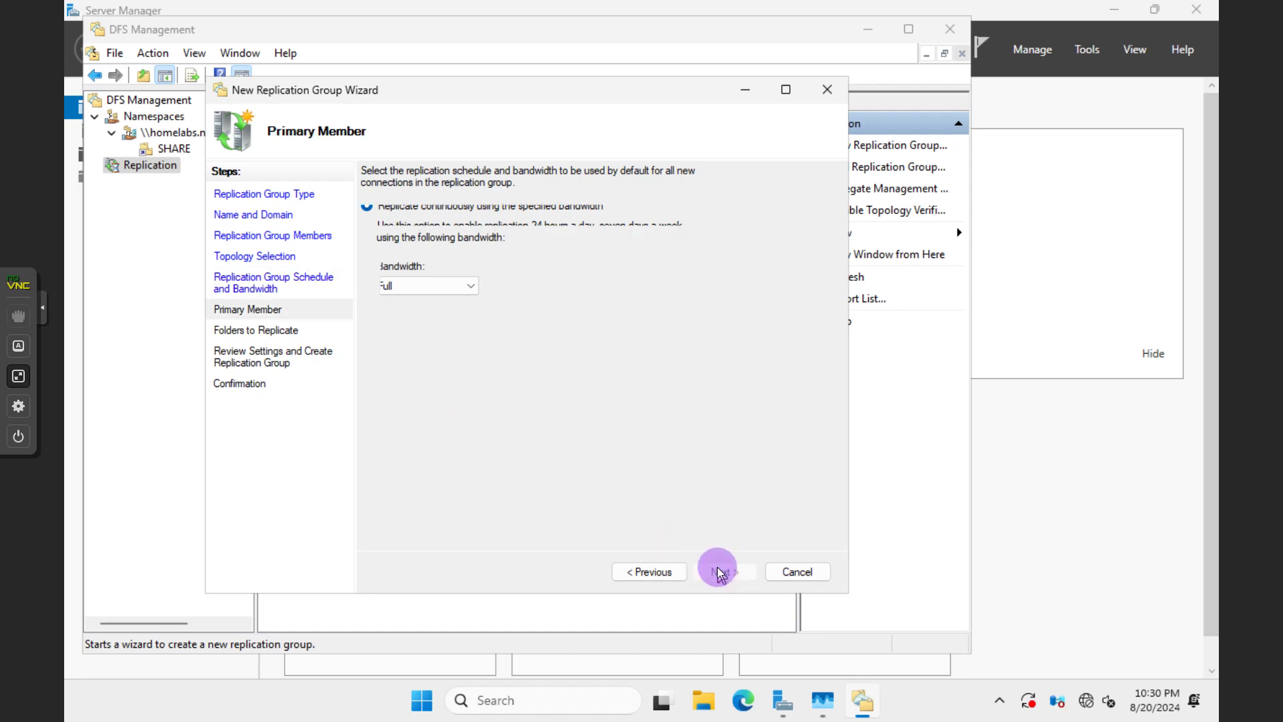
pyautogui.click(620, 246)
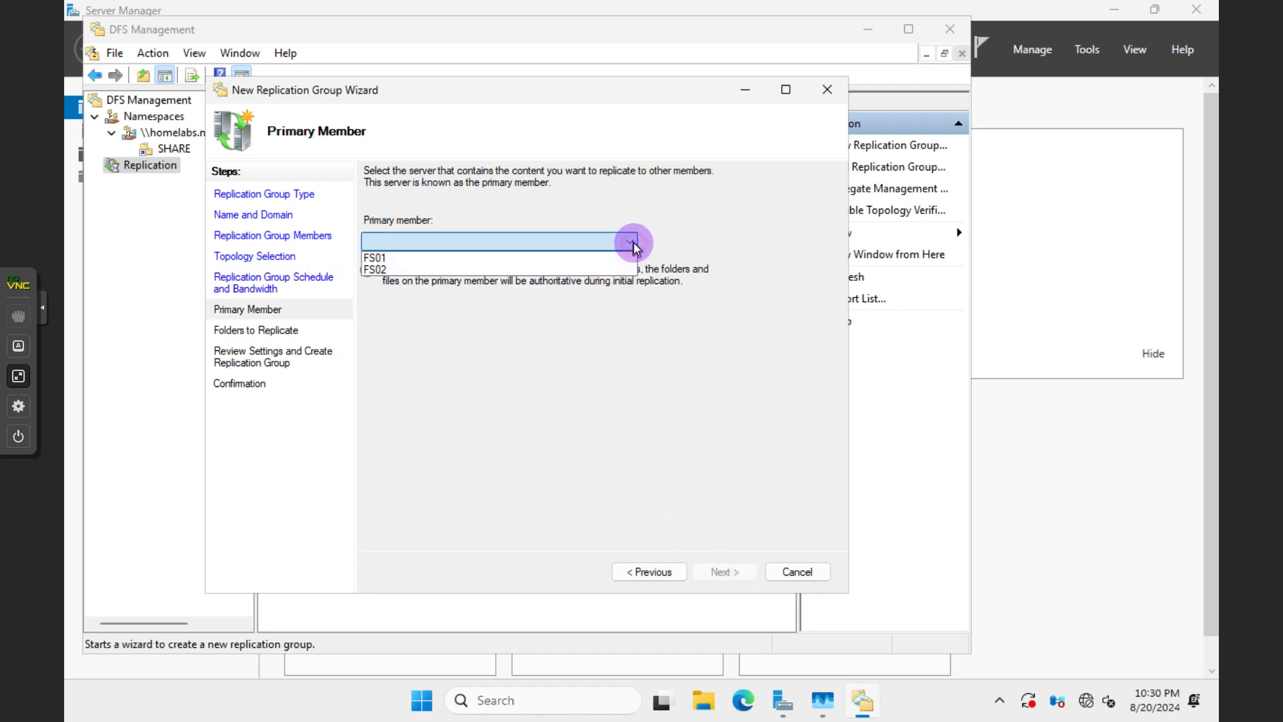
pyautogui.click(480, 258)
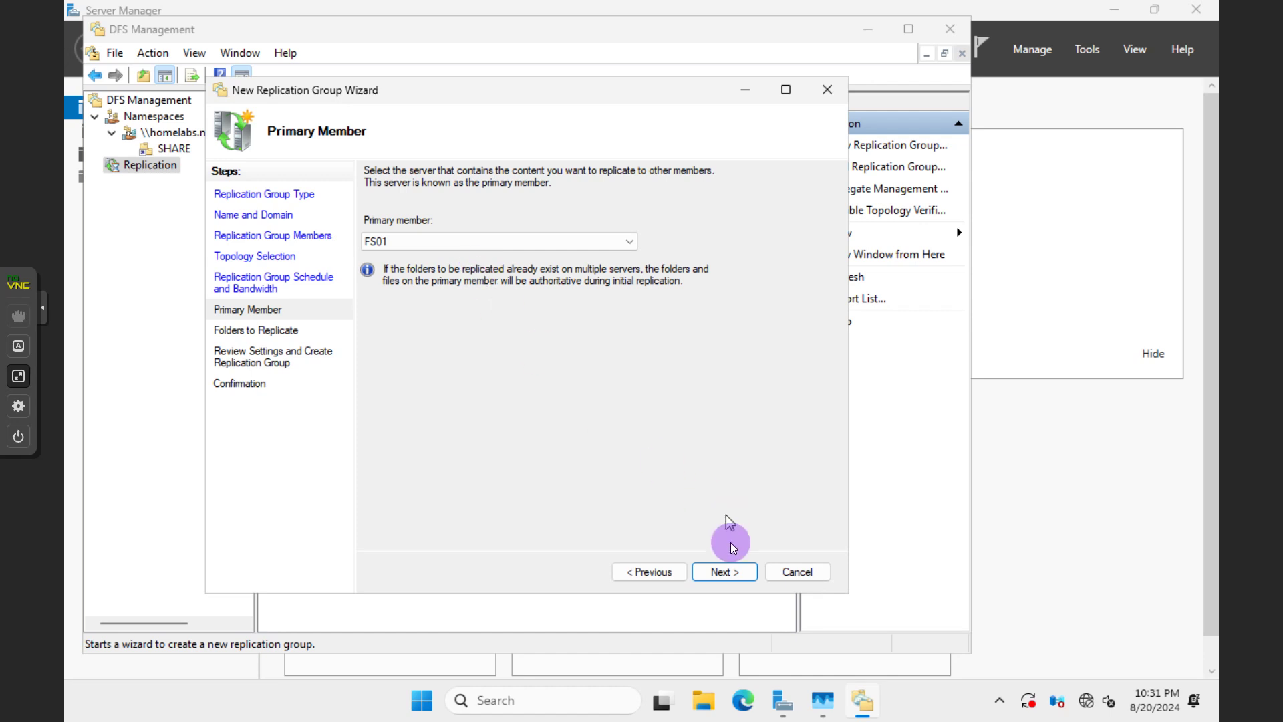
pyautogui.click(727, 572)
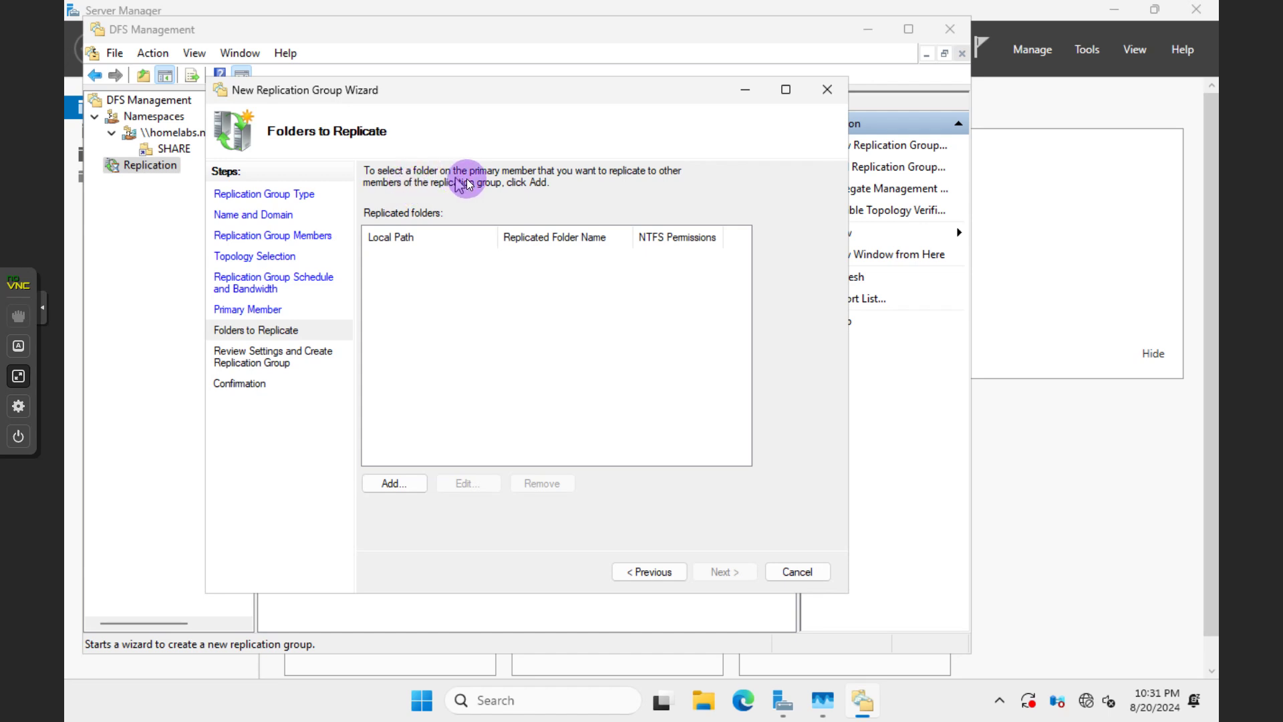
# Add FS01's F:\SHARE as the replicated folder SHARE
pyautogui.click(392, 484)
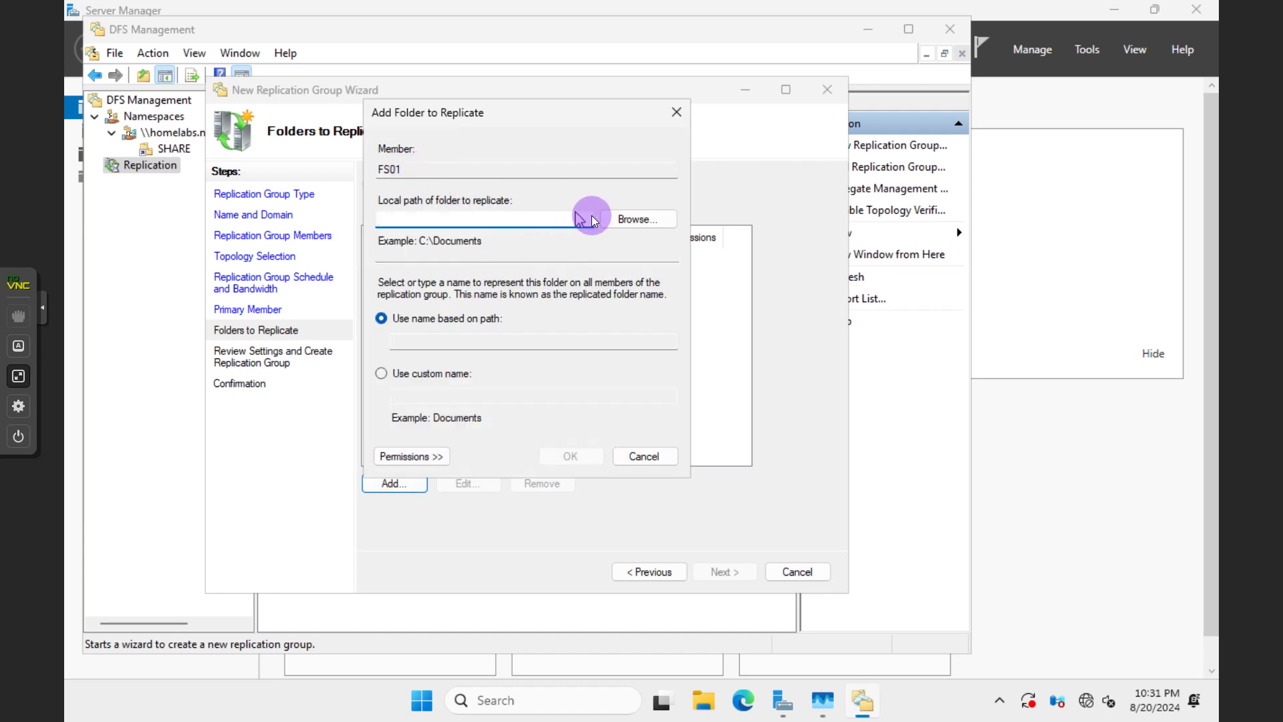
pyautogui.click(614, 218)
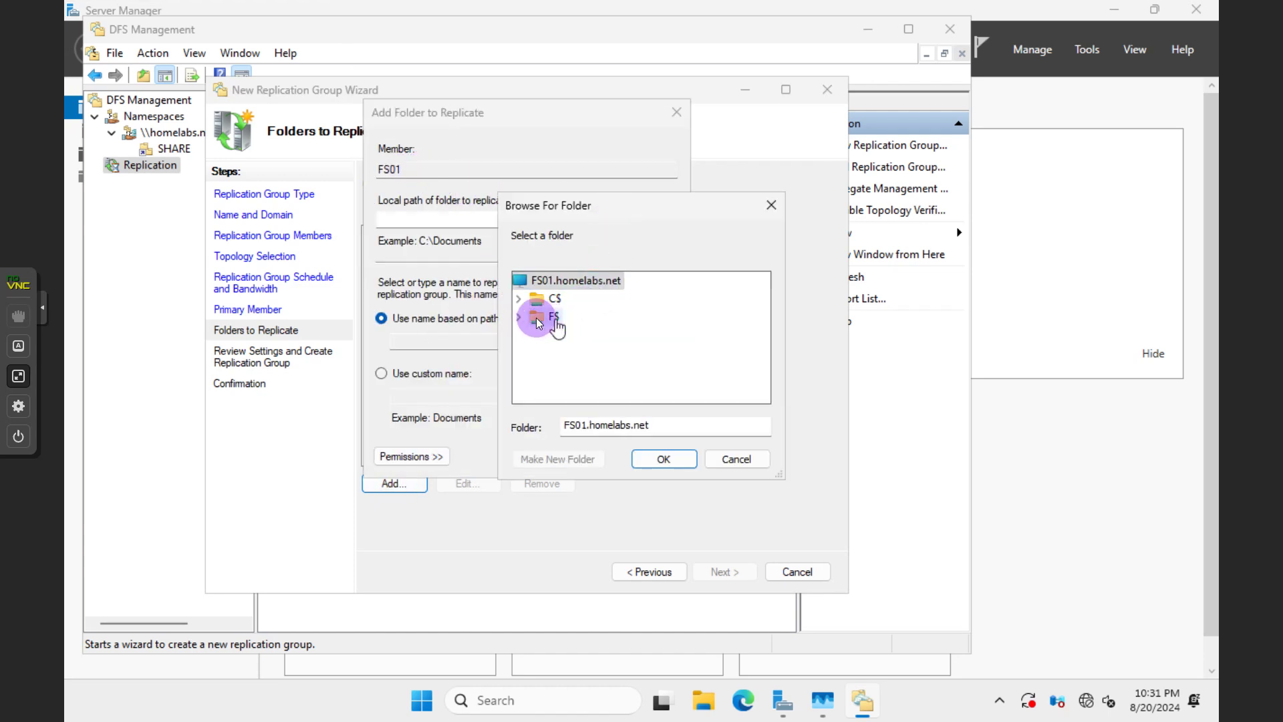
pyautogui.click(519, 316)
pyautogui.click(579, 334)
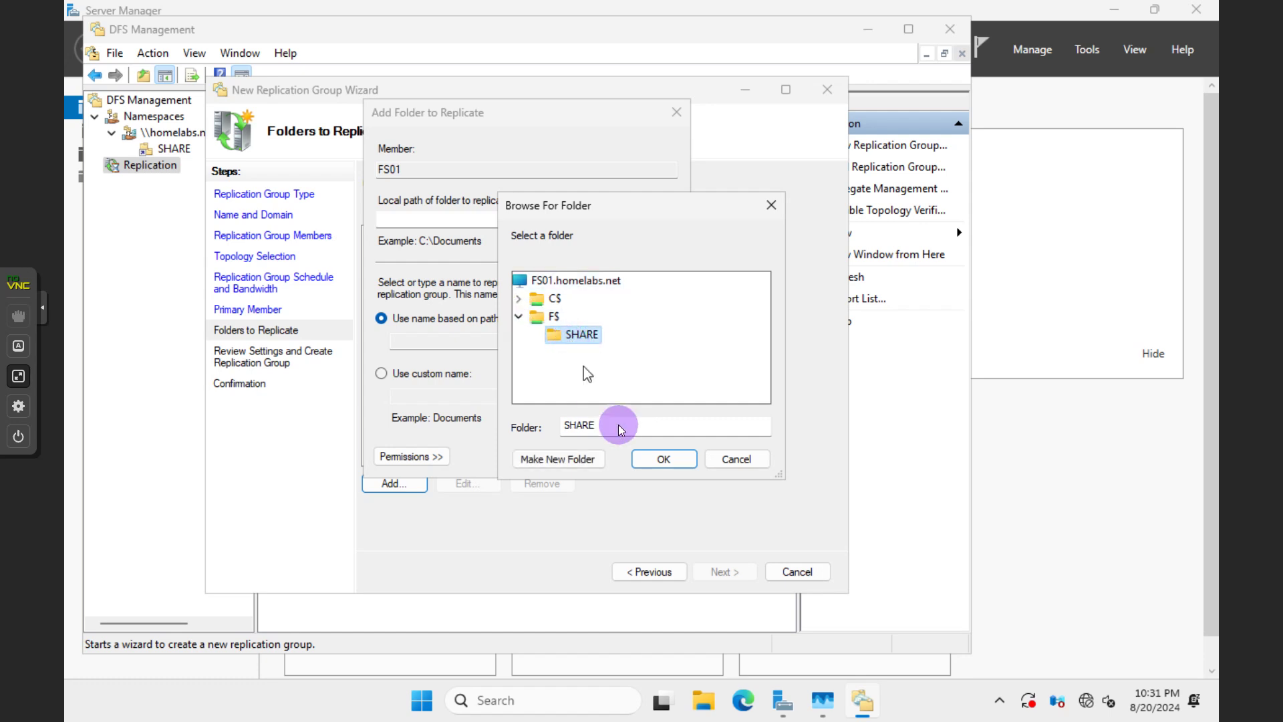
pyautogui.click(655, 460)
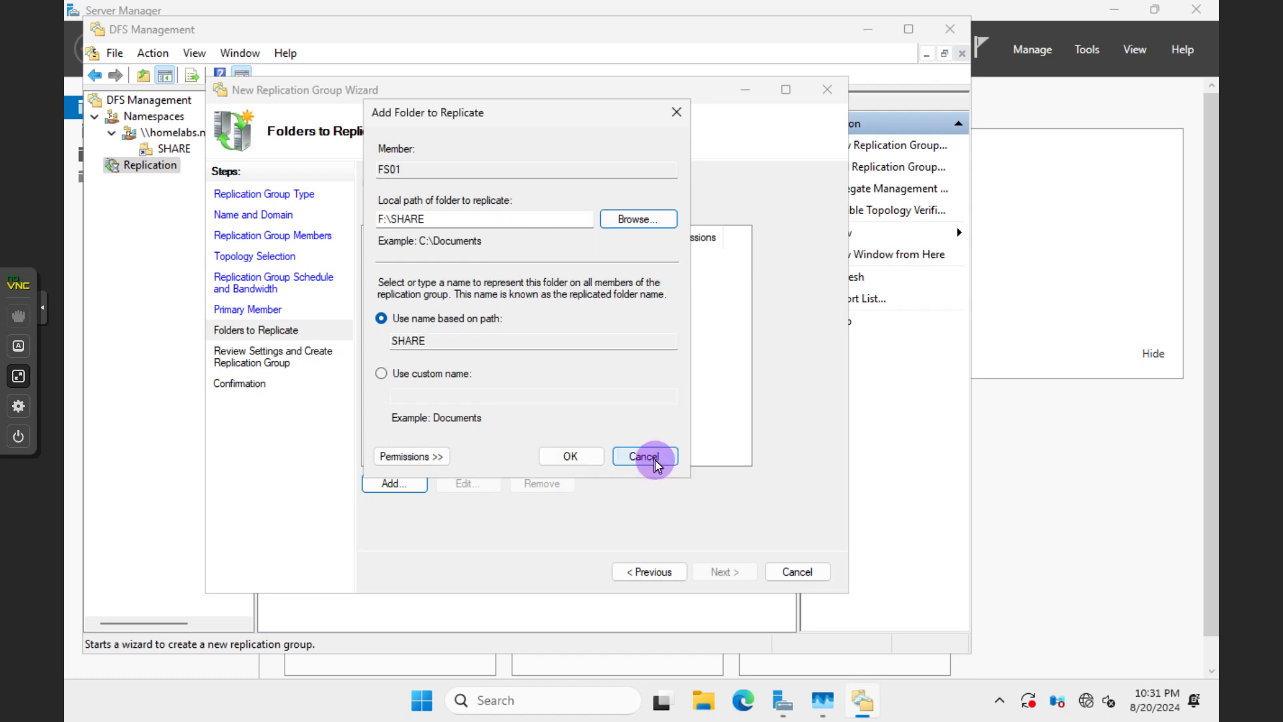
pyautogui.click(576, 456)
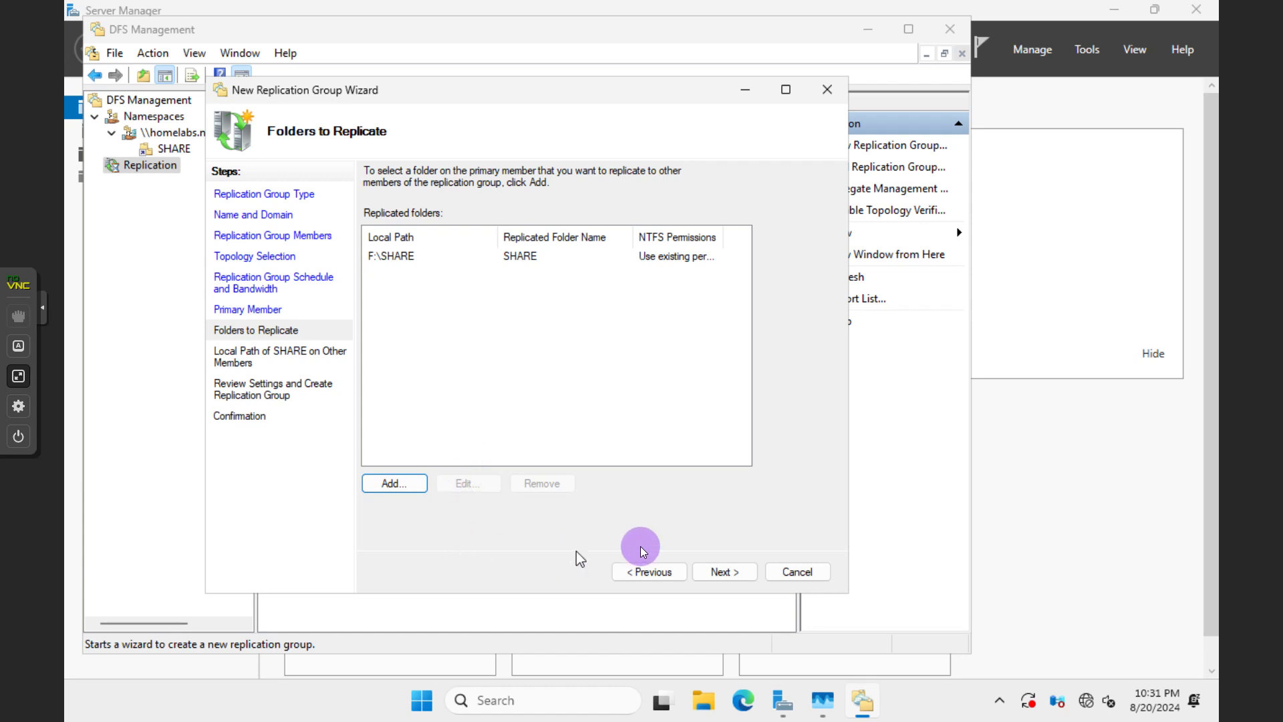
pyautogui.click(723, 572)
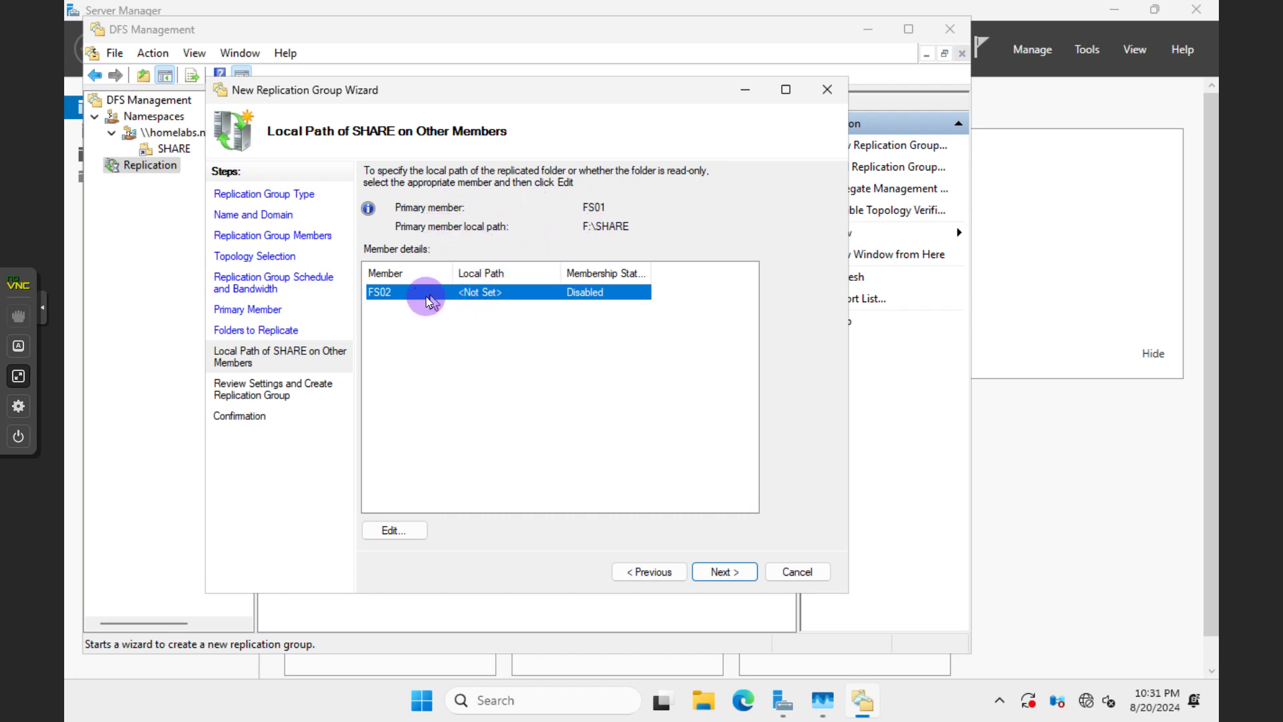
# Enable FS02's SHARE membership with local path F:\SHARE
pyautogui.click(411, 530)
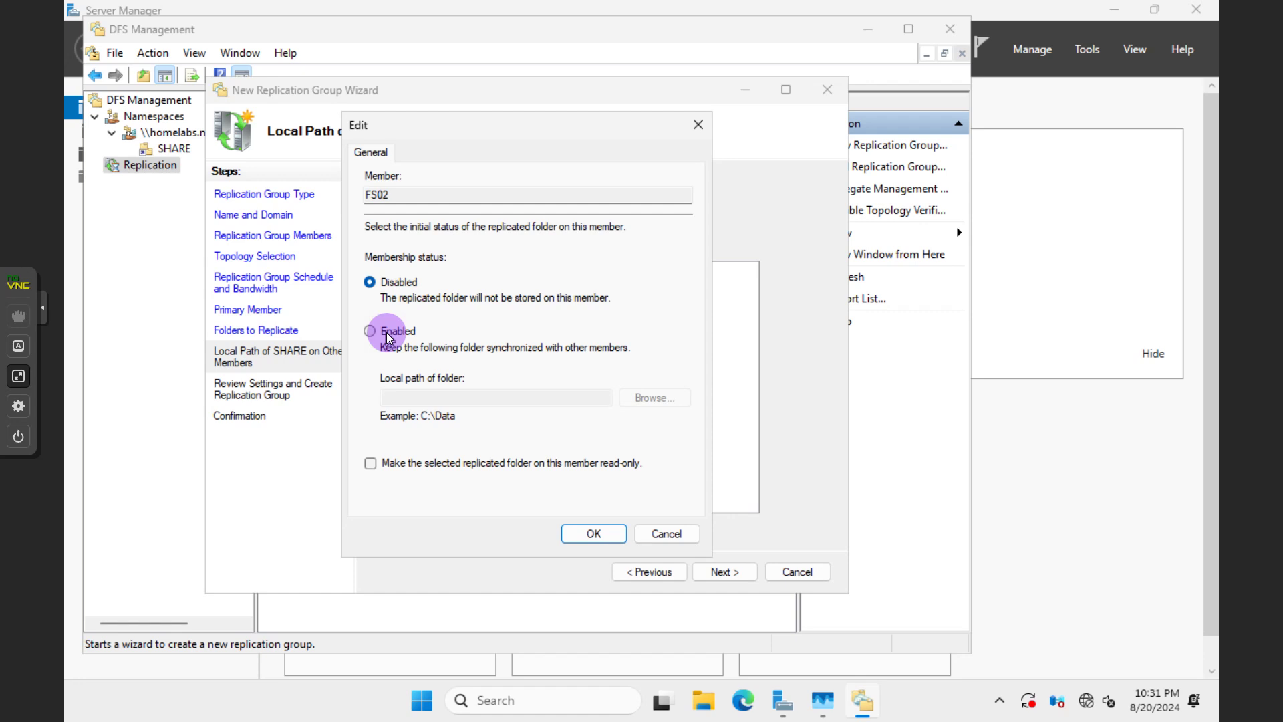
pyautogui.click(387, 335)
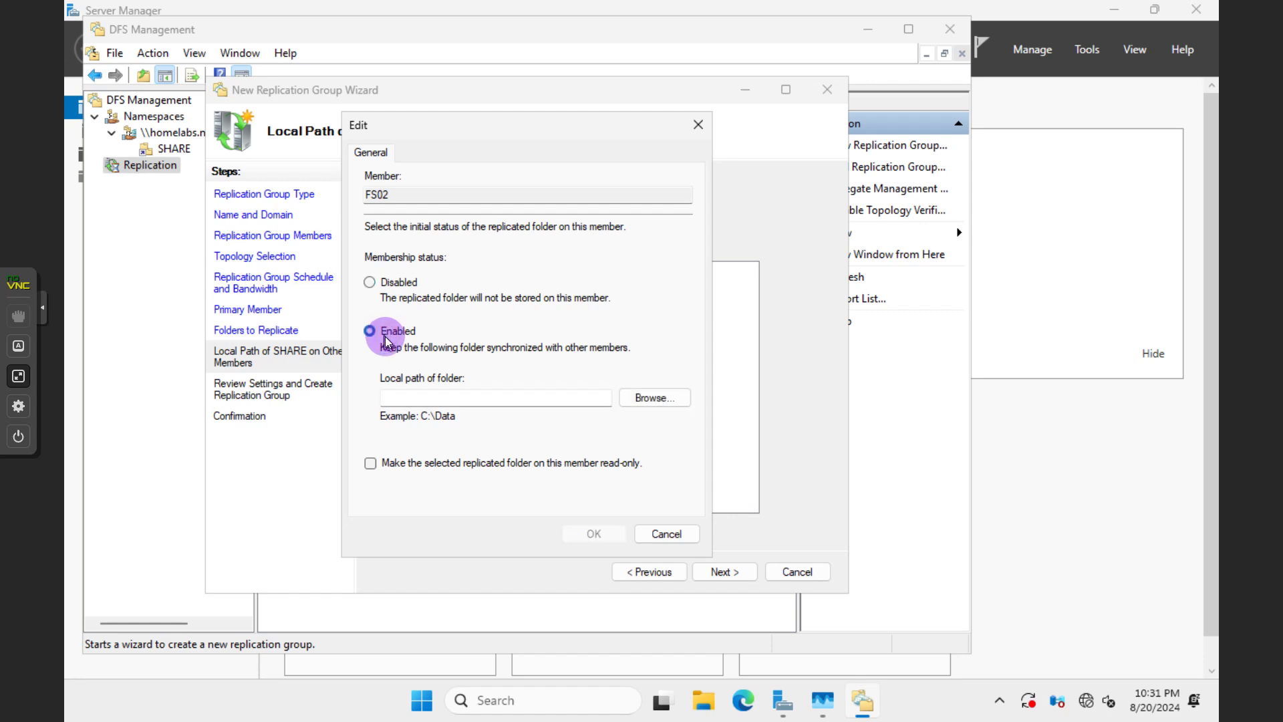
pyautogui.click(648, 399)
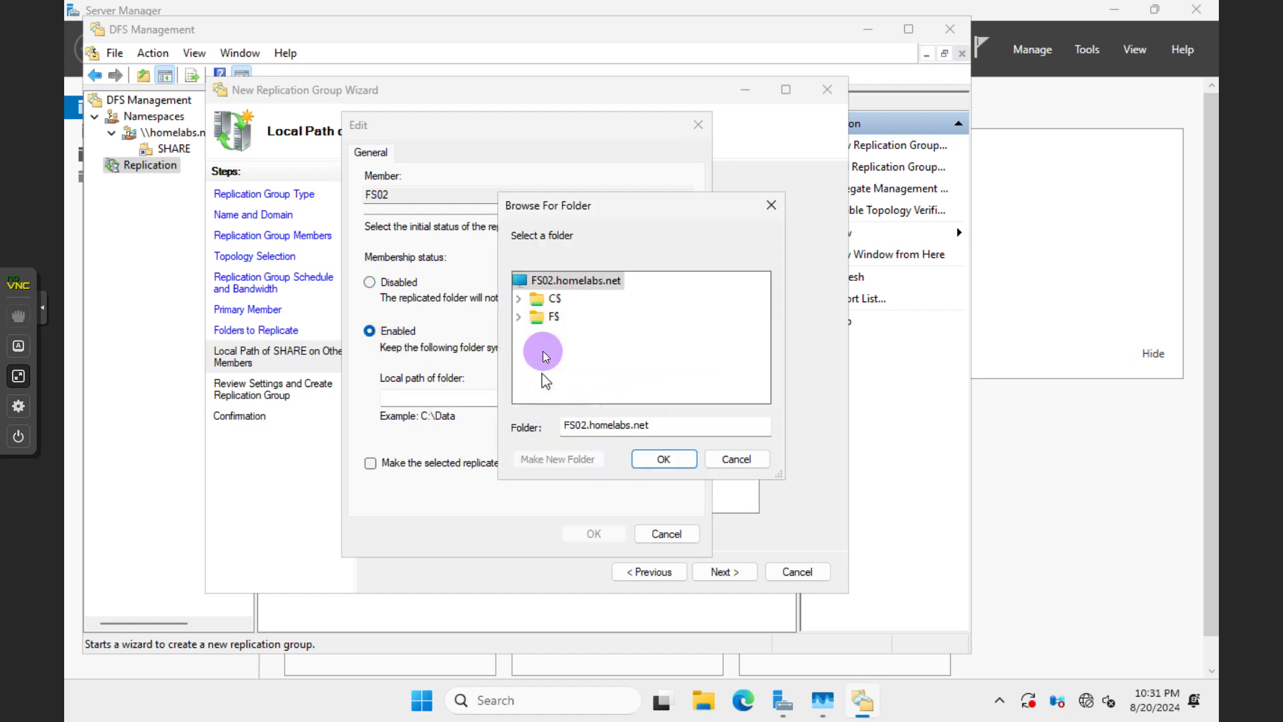
pyautogui.click(519, 318)
pyautogui.click(574, 335)
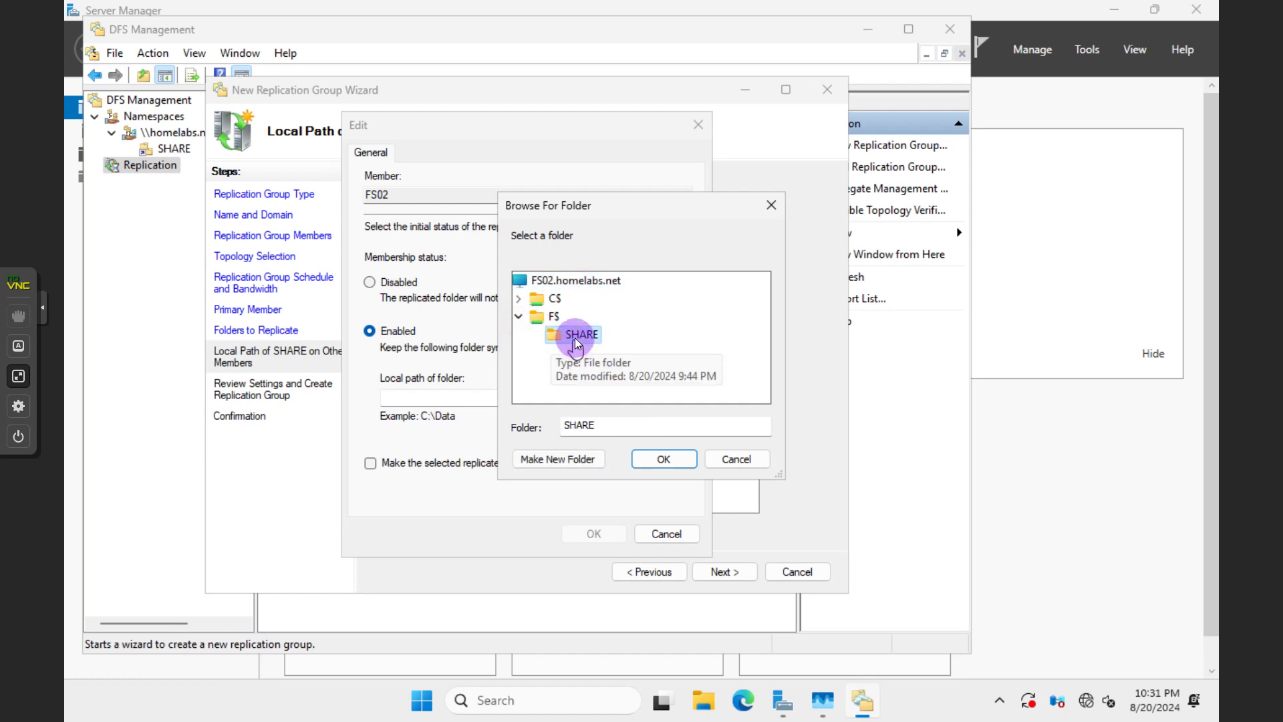
pyautogui.click(652, 461)
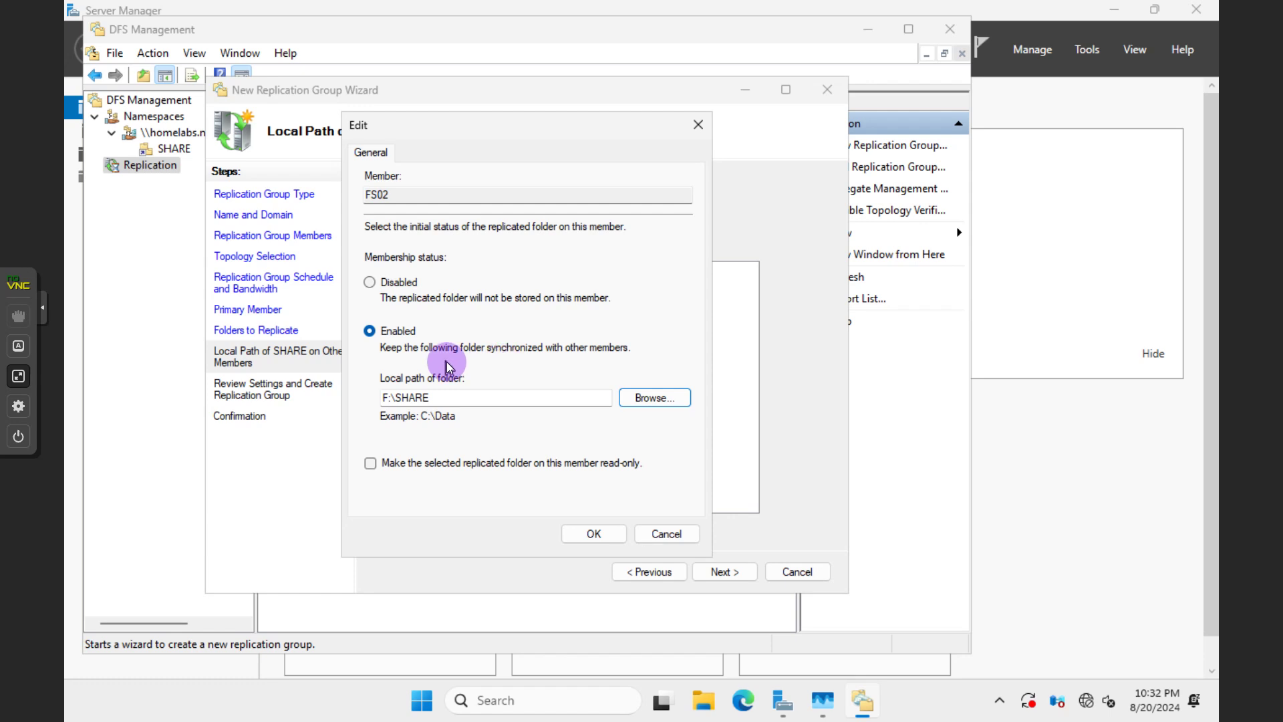
pyautogui.click(602, 538)
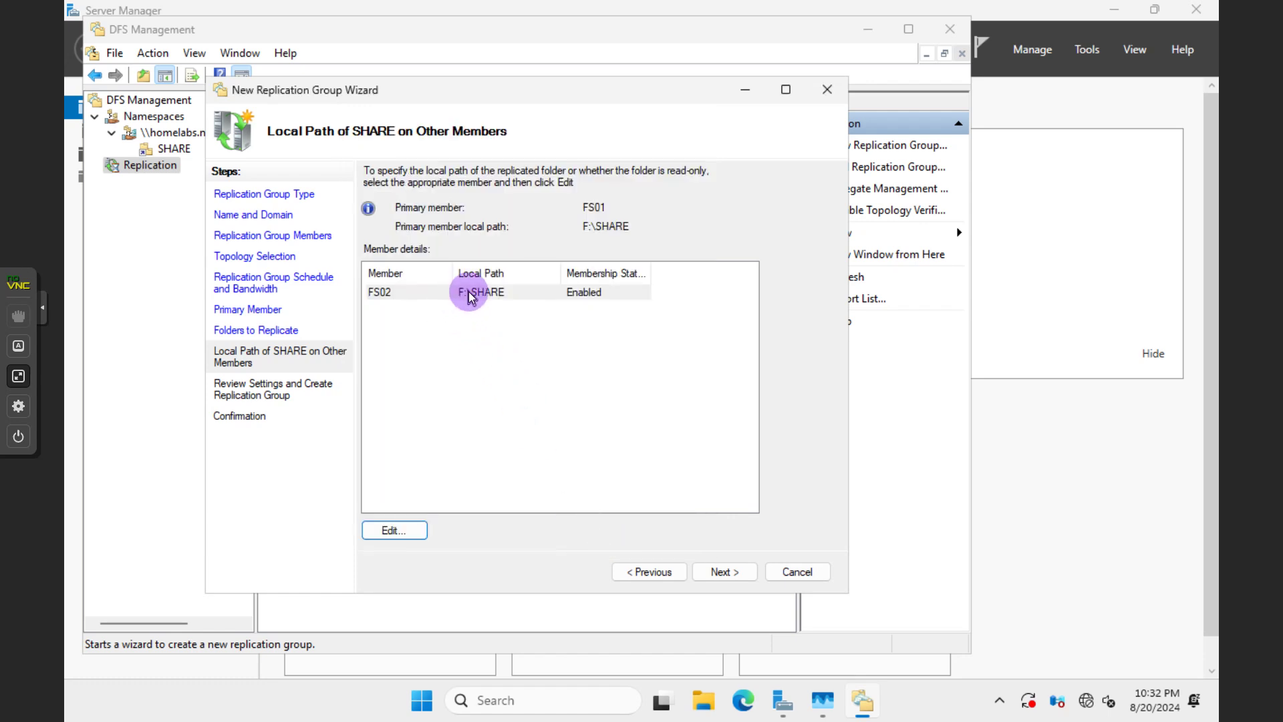
pyautogui.click(527, 511)
# Review the filesshare settings, including NTFS permissions, and create the replication group
pyautogui.click(707, 571)
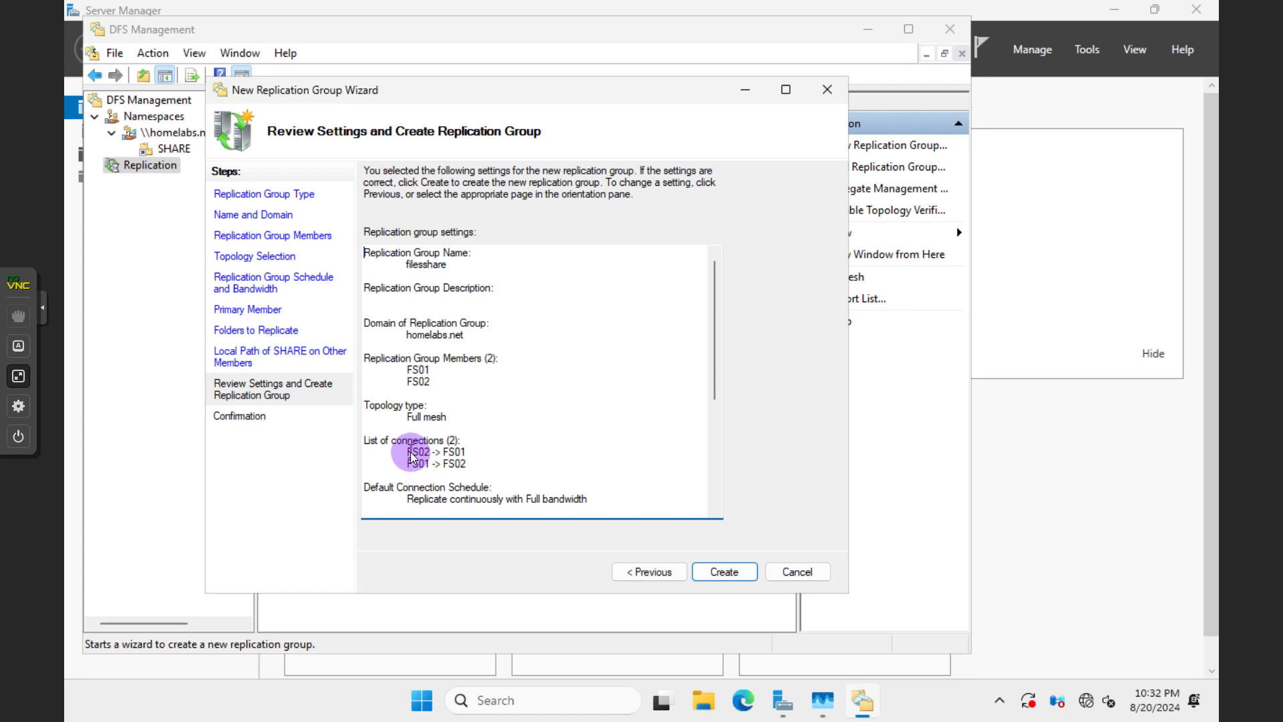
pyautogui.scroll(-6, 408, 468)
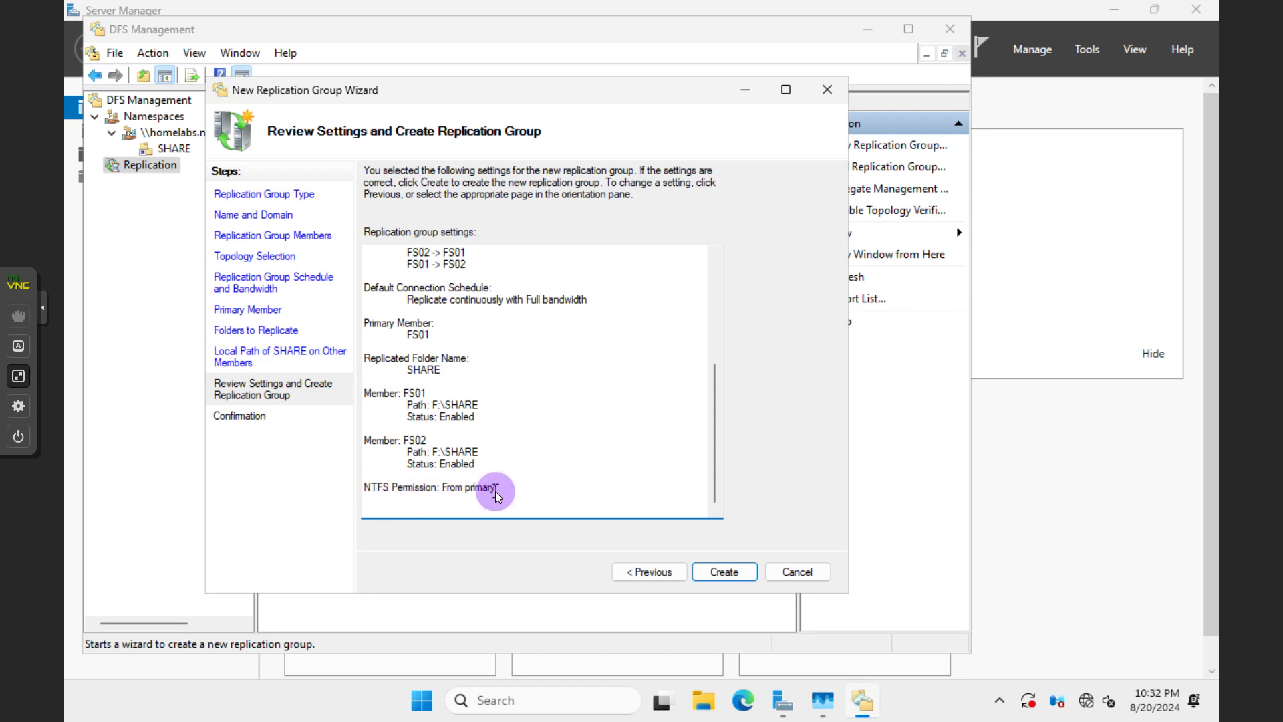
pyautogui.moveTo(446, 495); pyautogui.dragTo(383, 492)
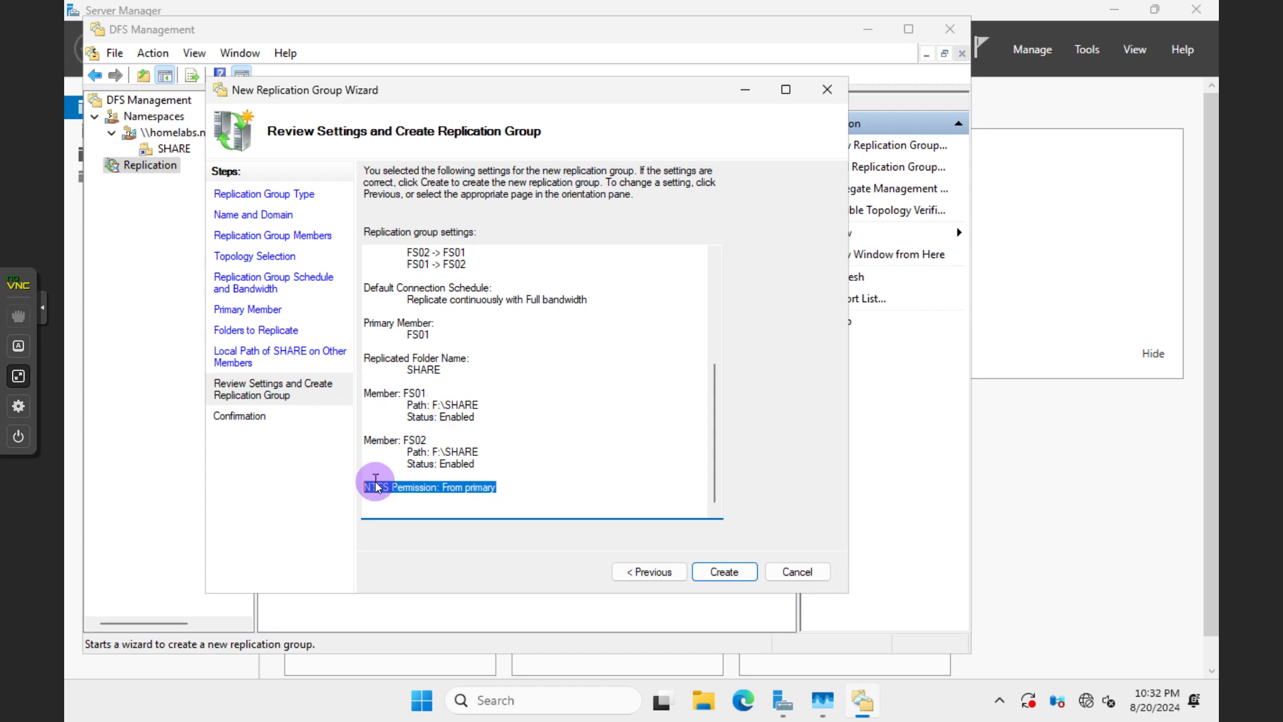
pyautogui.click(713, 572)
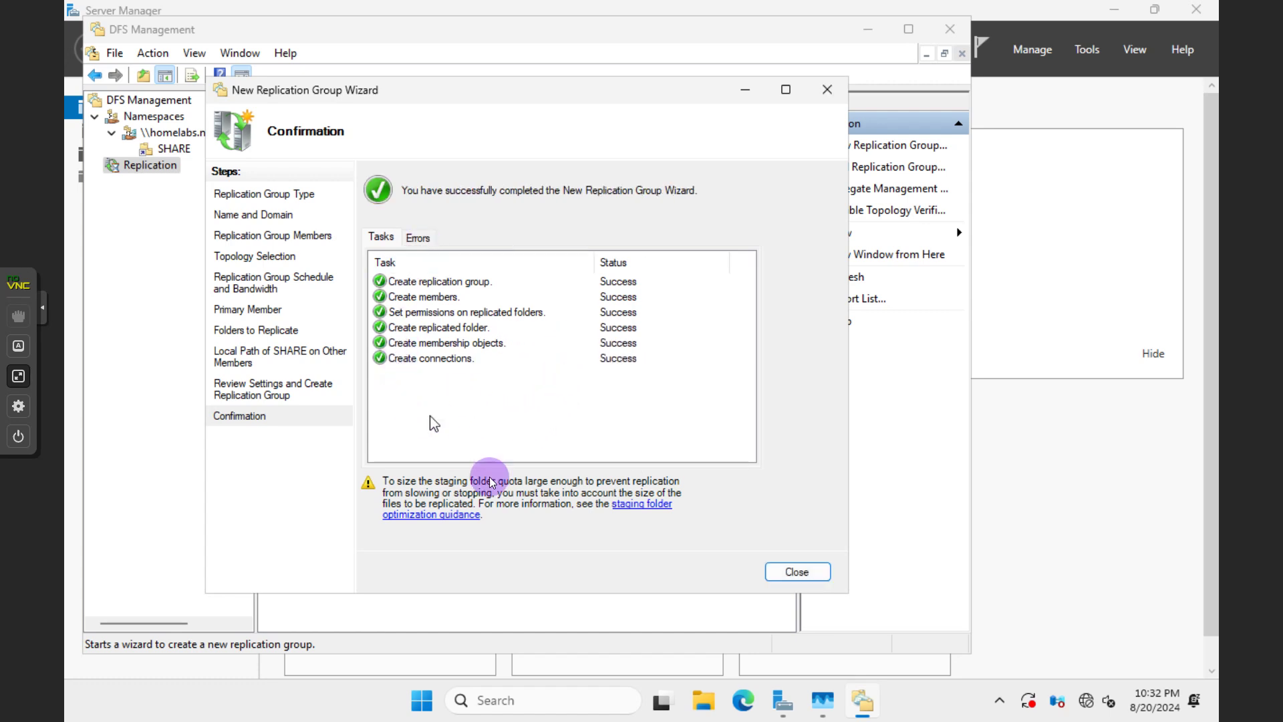
# Close the finished wizard and acknowledge the Replication Delay notice
pyautogui.click(776, 573)
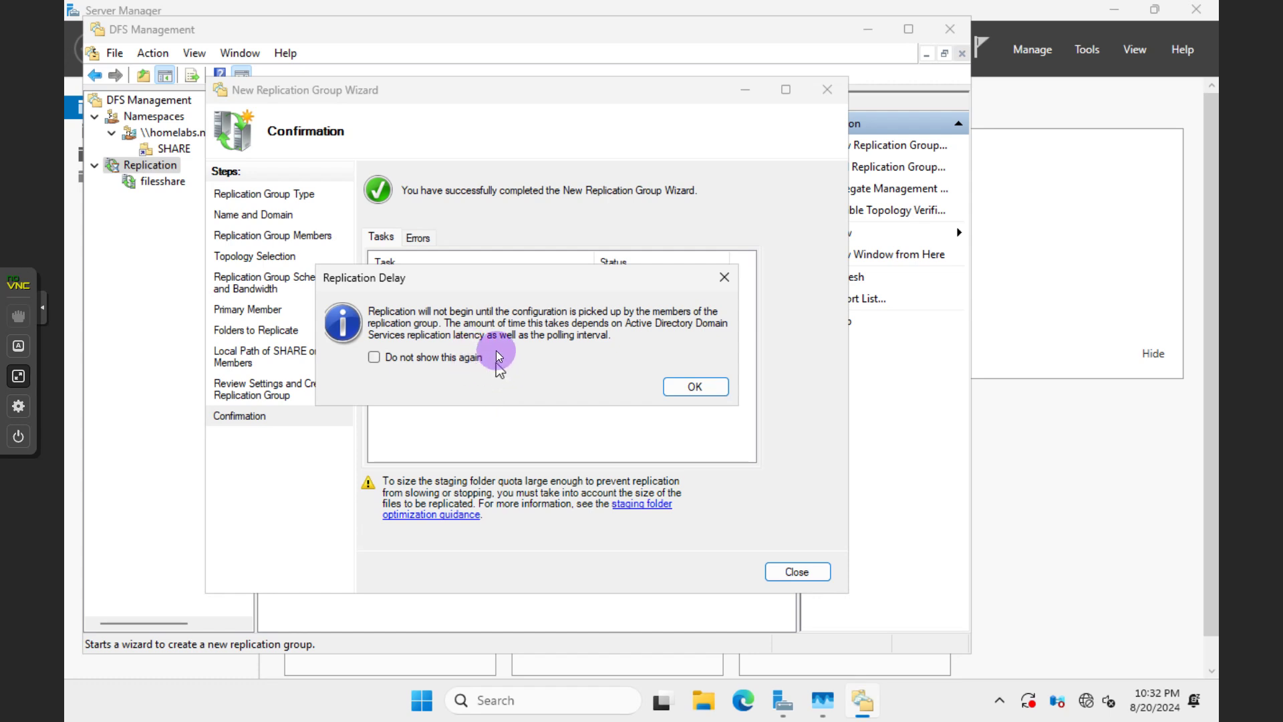
pyautogui.click(692, 393)
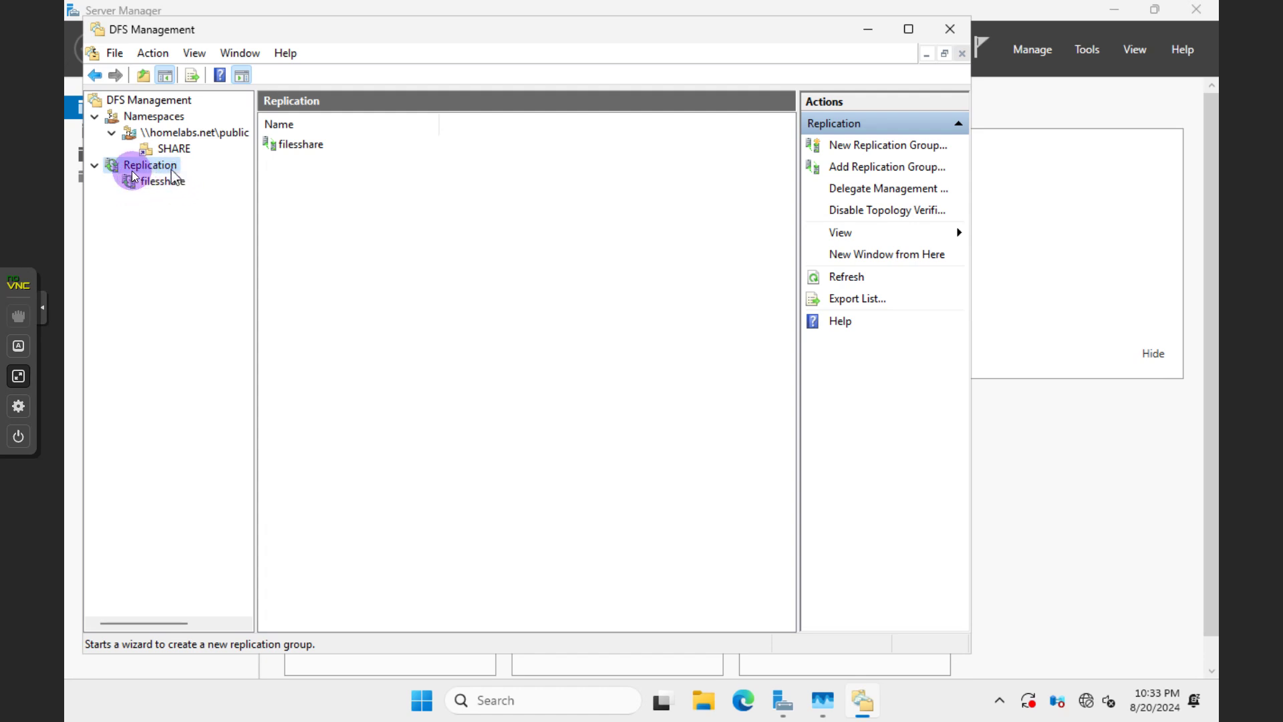
# Review the filesshare memberships with F:\SHARE enabled on FS01 and FS02, then minimize DFS Management
pyautogui.click(167, 179)
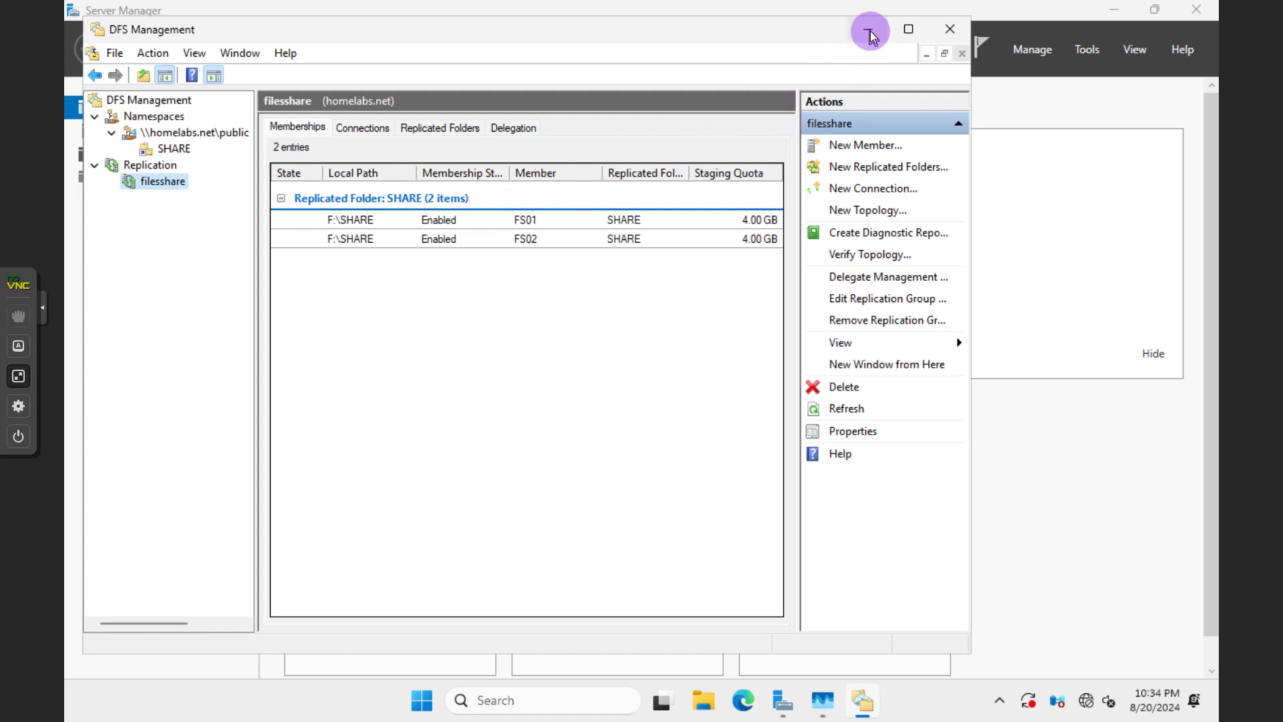
pyautogui.click(1153, 12)
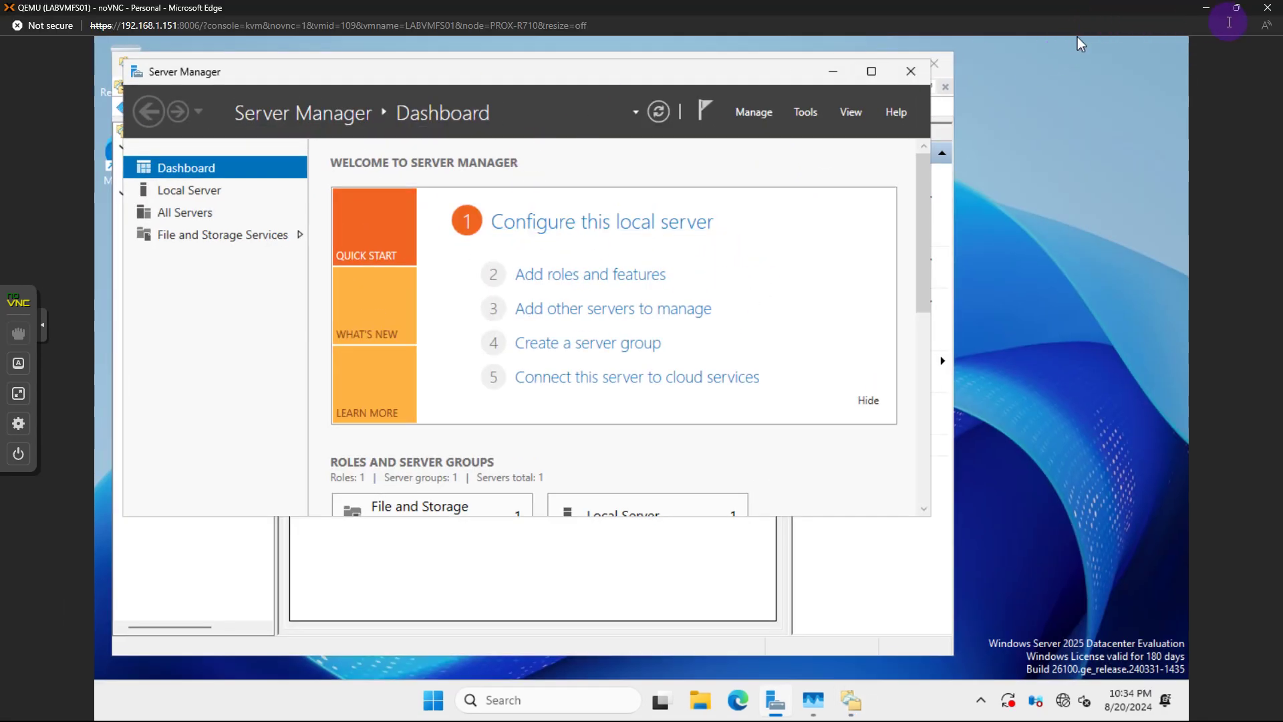
# Restore down the FS01 console so it sits beside FS02's, and open File Explorer on FS02
pyautogui.click(1237, 9)
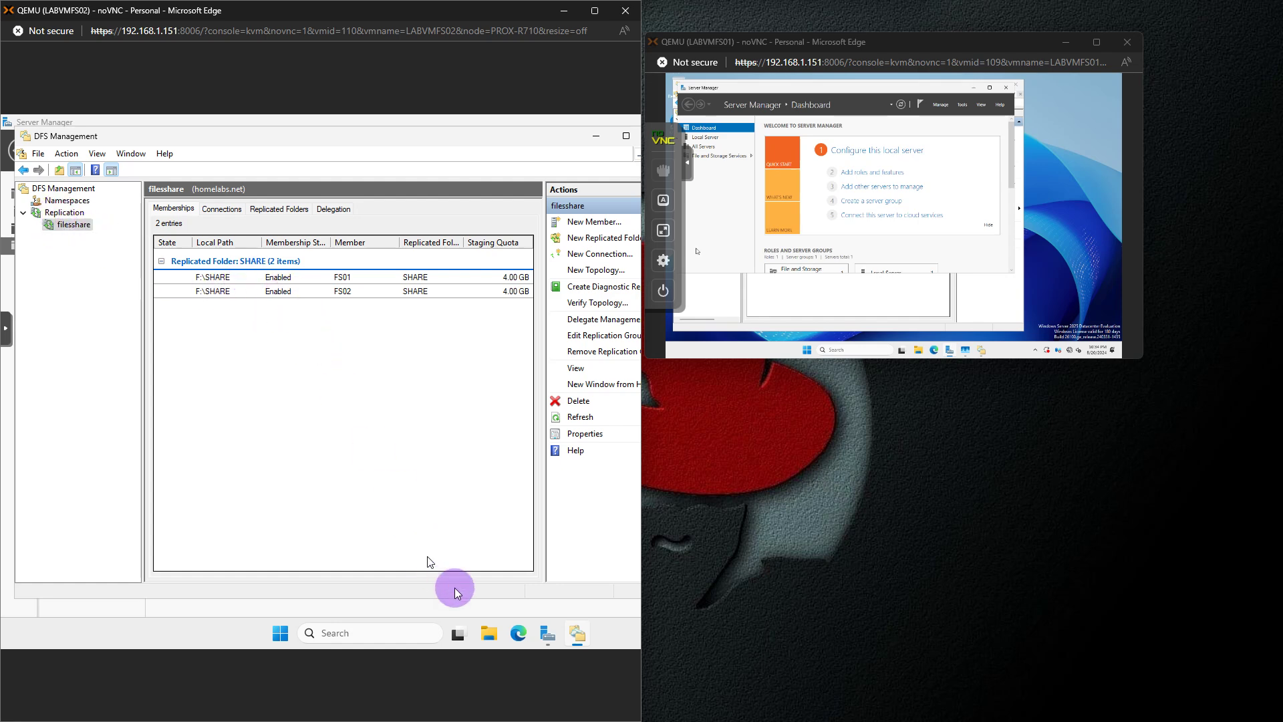
pyautogui.click(495, 634)
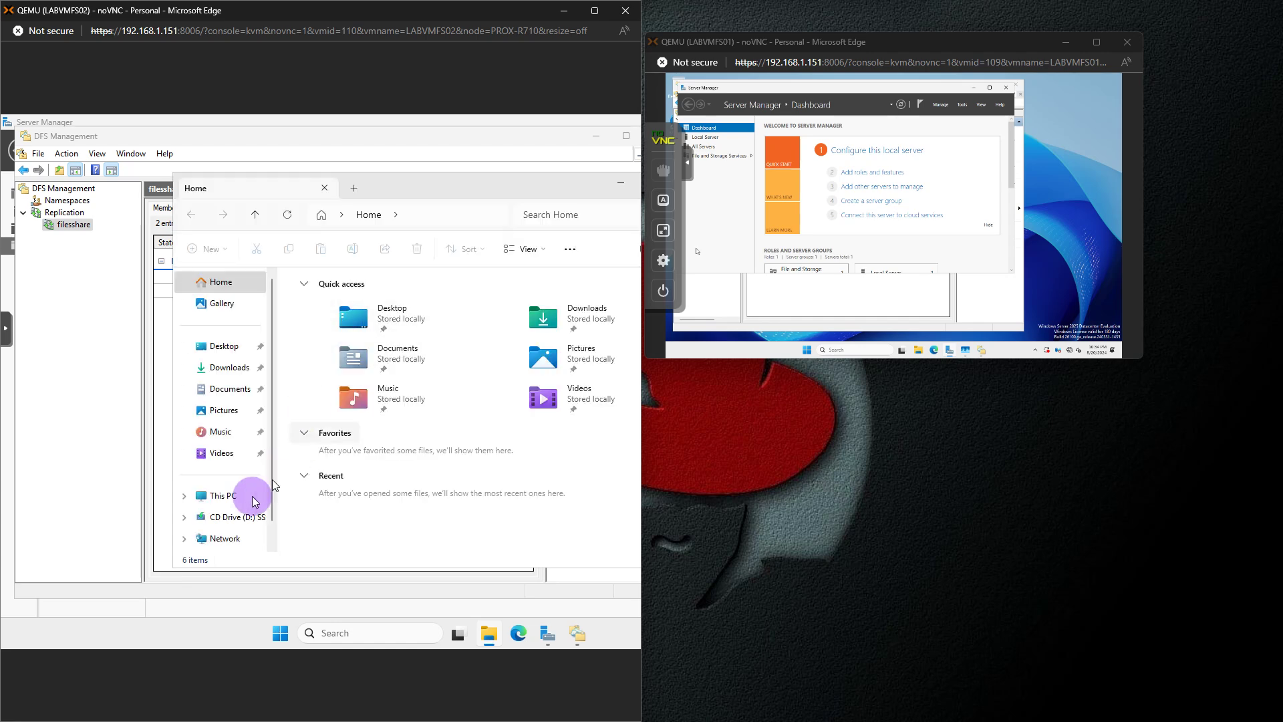
# Open FILESHARE (F:) > SHARE in File Explorer on FS02
pyautogui.click(226, 496)
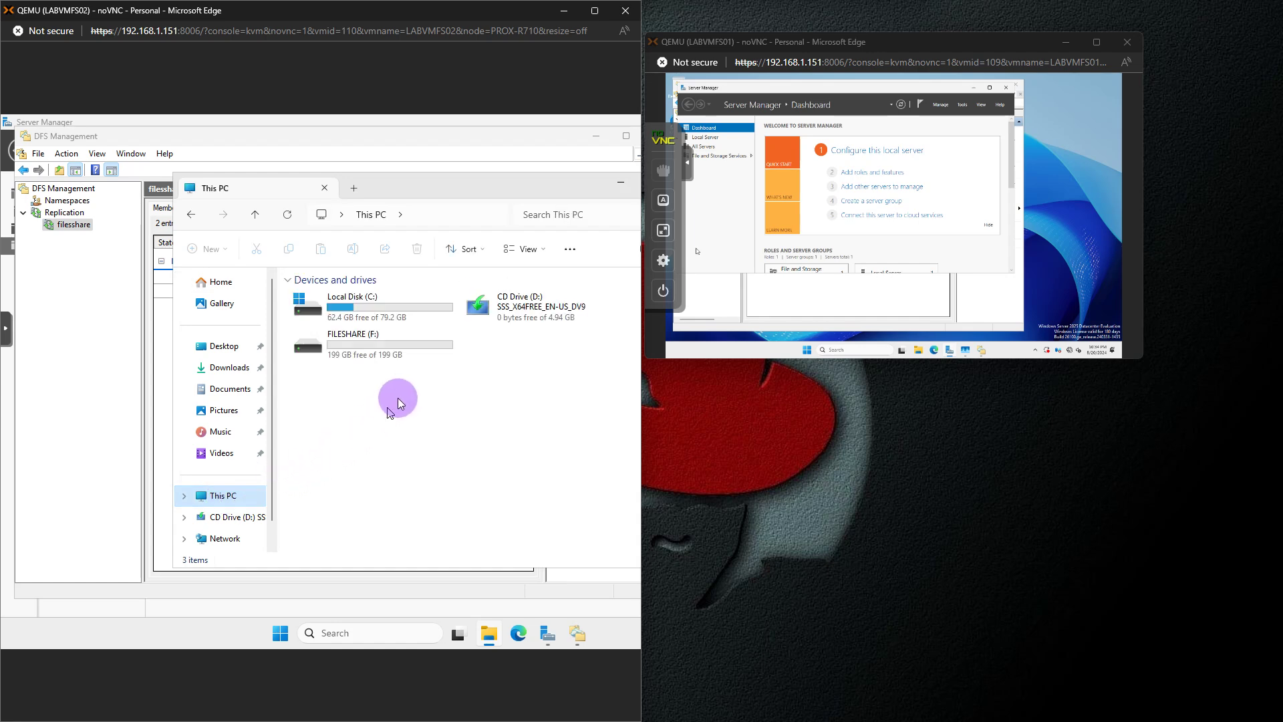
pyautogui.doubleClick(371, 342)
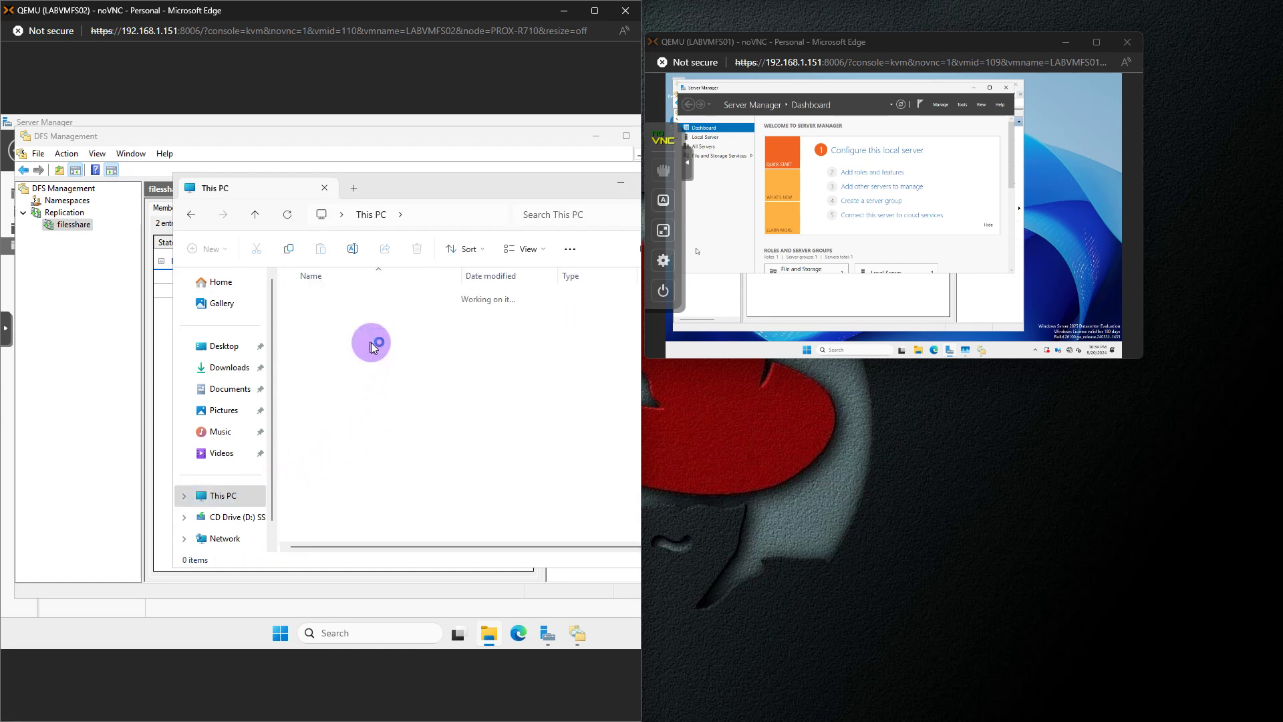
pyautogui.click(320, 302)
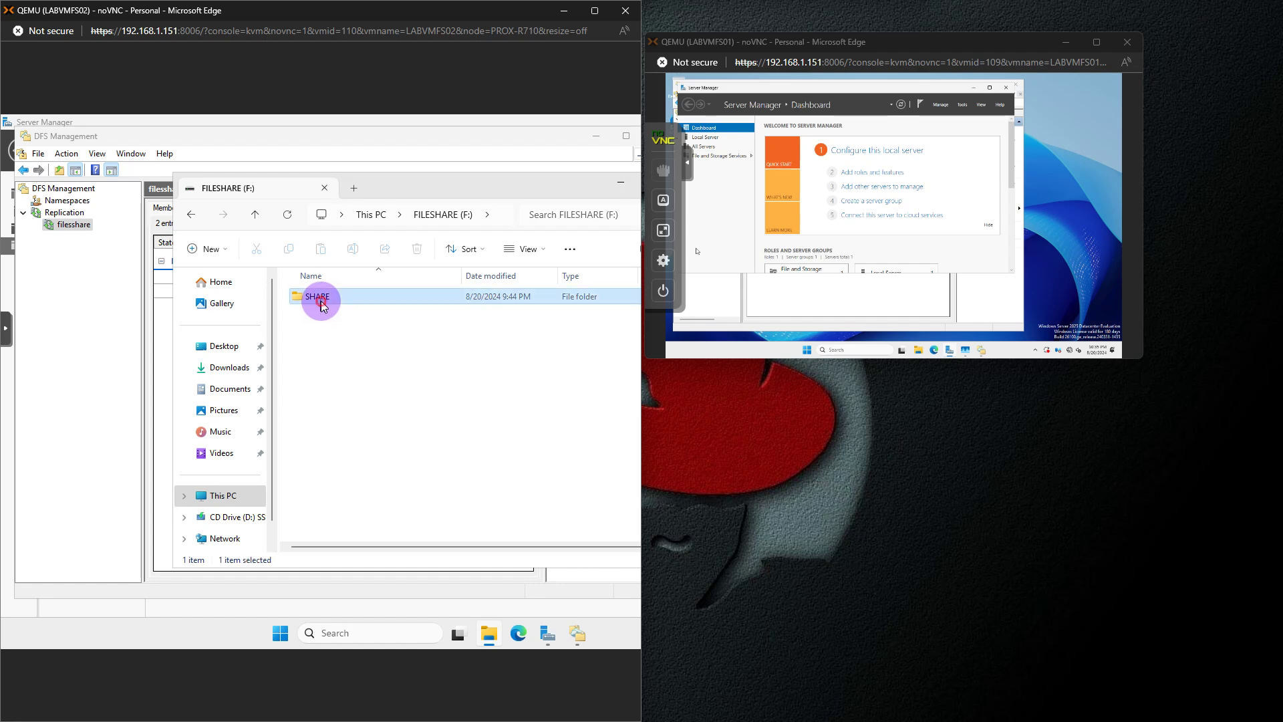
pyautogui.doubleClick(321, 300)
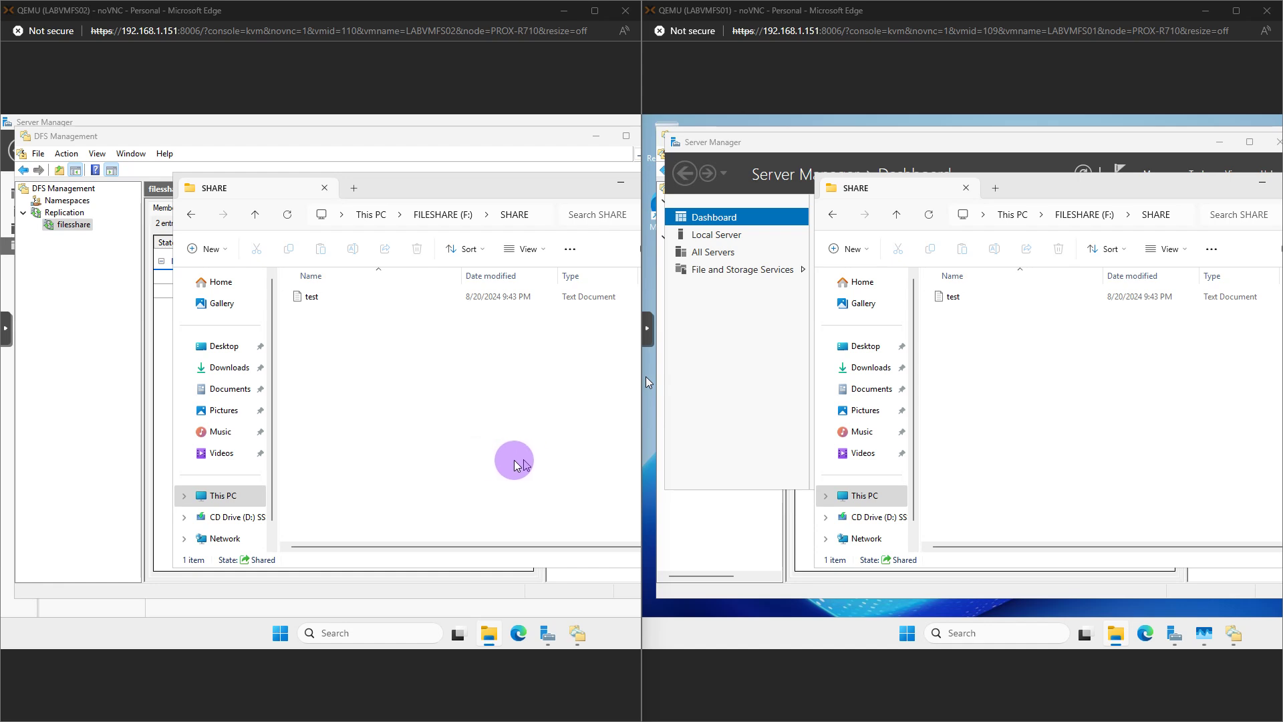
# Confirm the replicated 'test' file in SHARE, then switch to the FS01 session
pyautogui.click(307, 304)
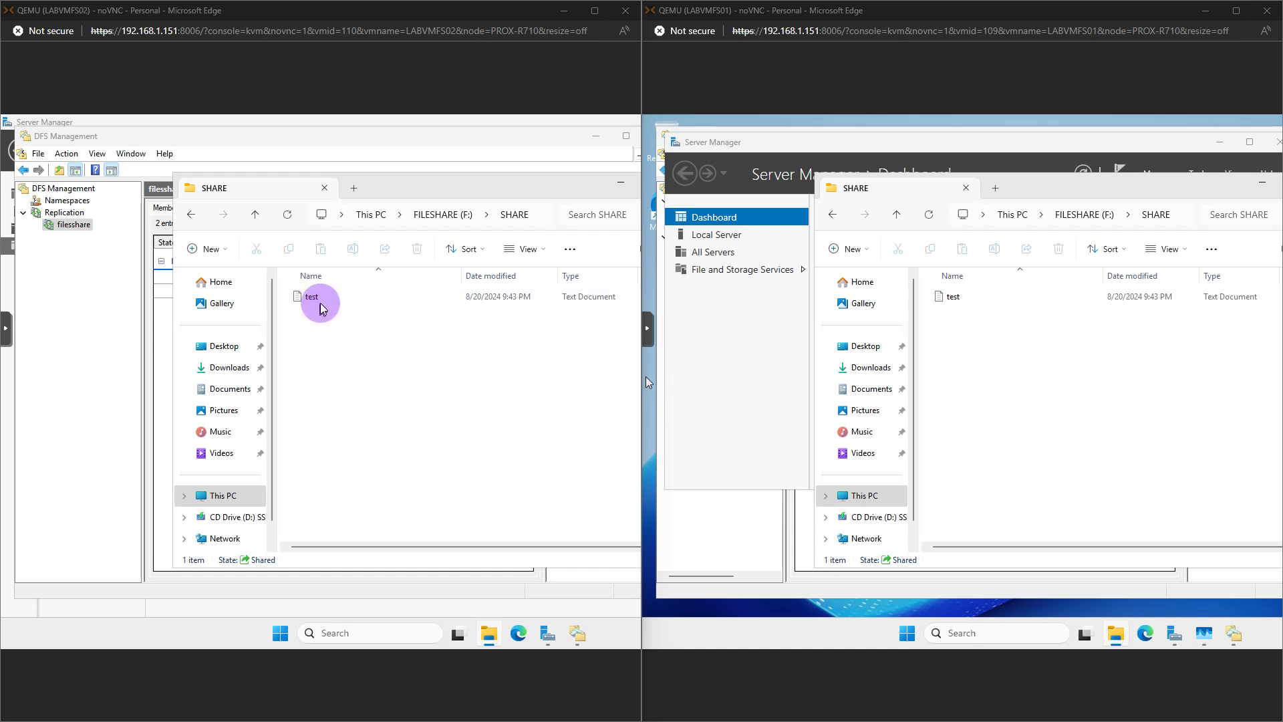
pyautogui.click(322, 305)
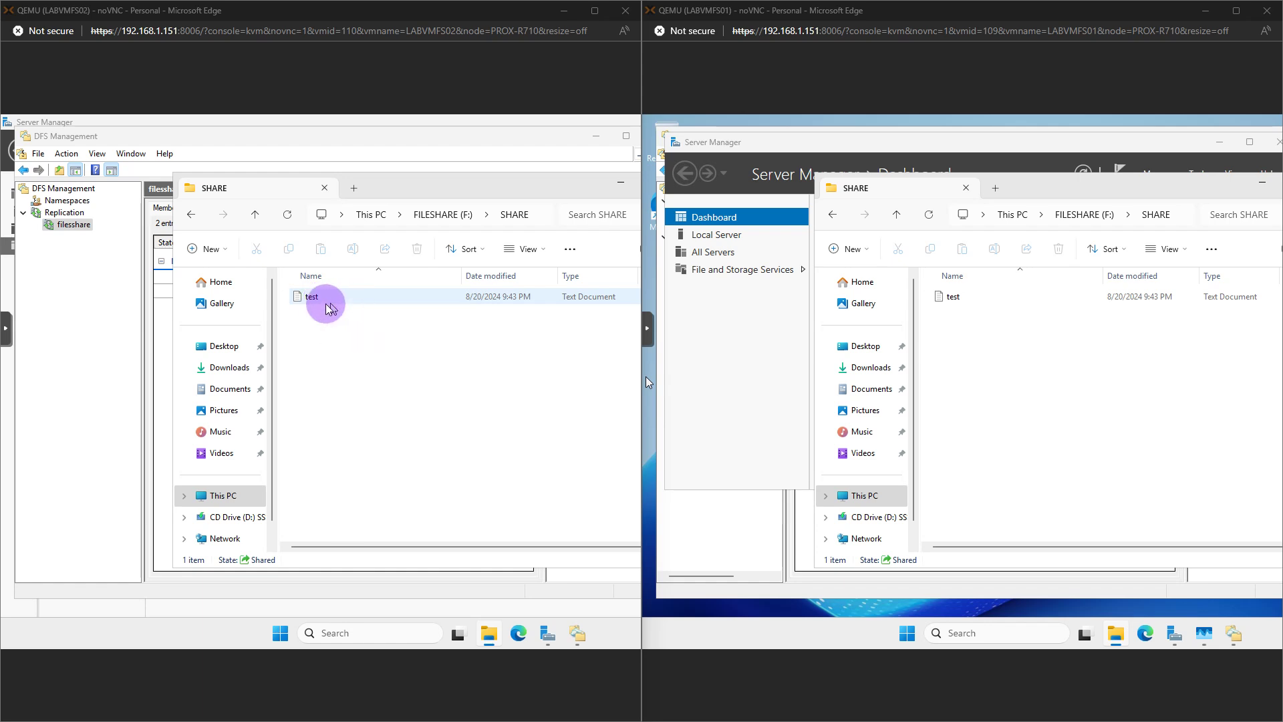
pyautogui.click(376, 334)
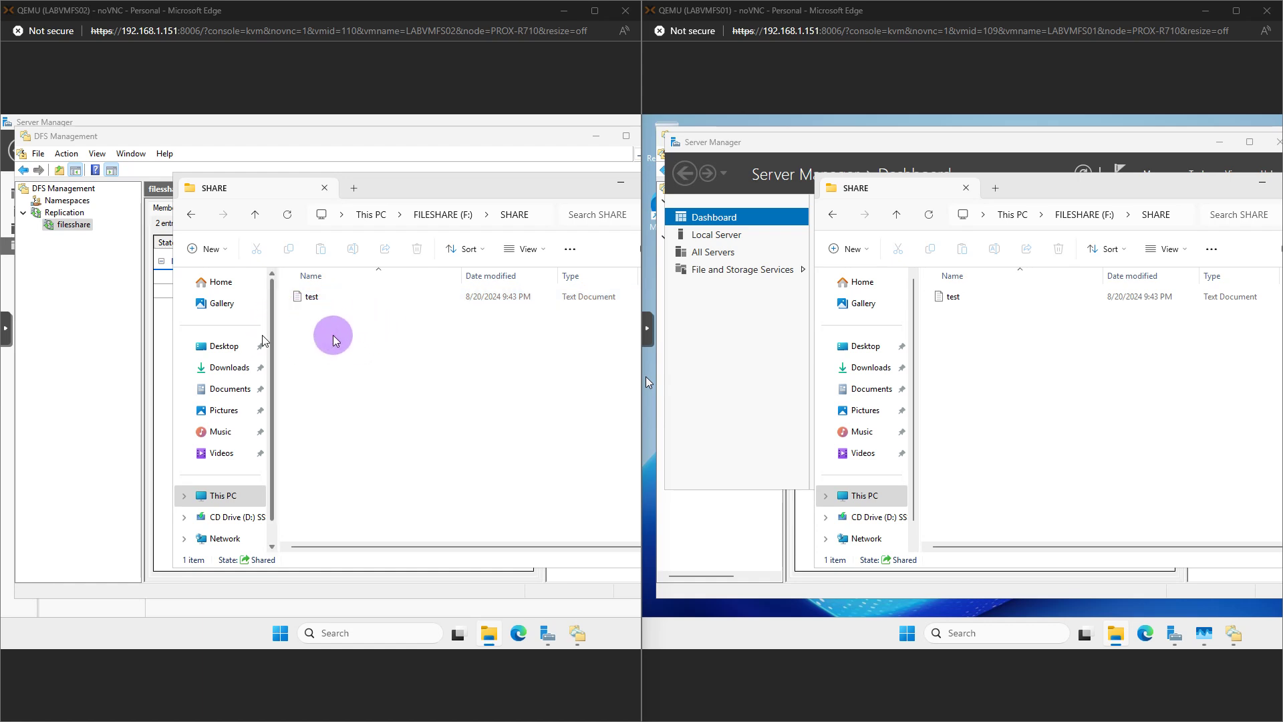
pyautogui.click(961, 318)
pyautogui.click(969, 334)
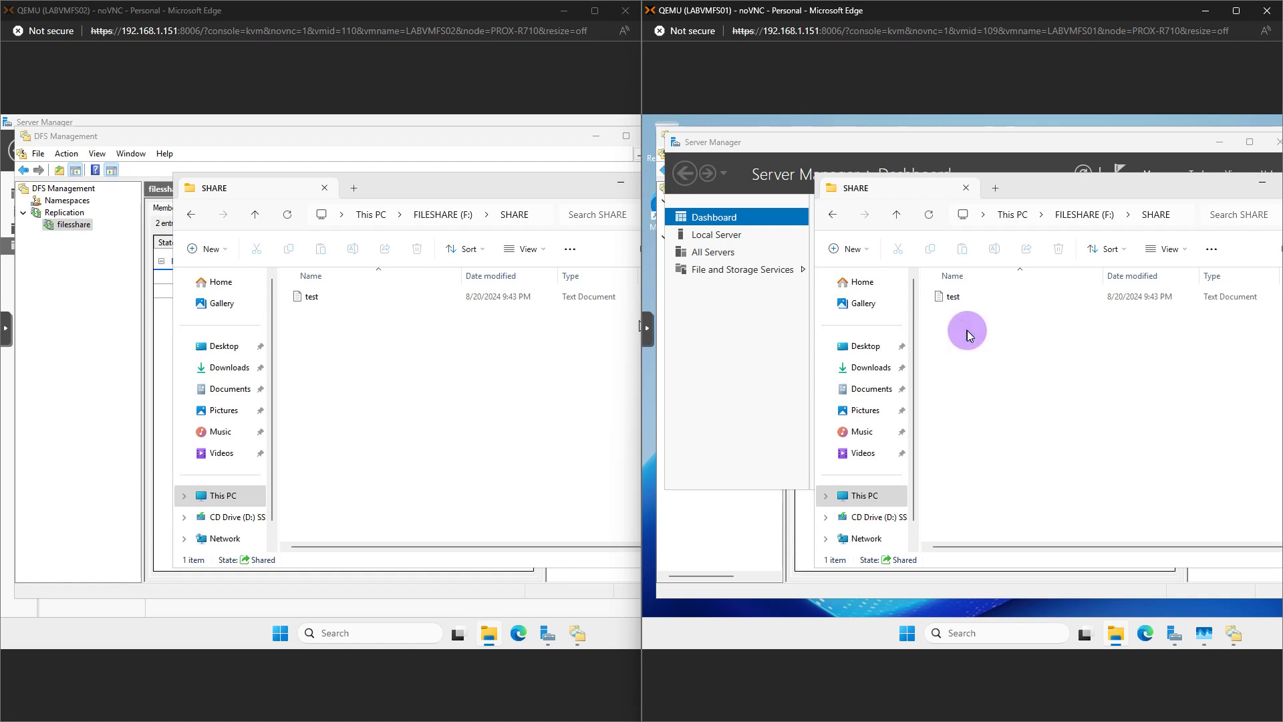
# Create a new folder named HR in F:\SHARE on FS01, then open HR on the other server
pyautogui.rightClick(969, 334)
pyautogui.moveTo(1052, 420)
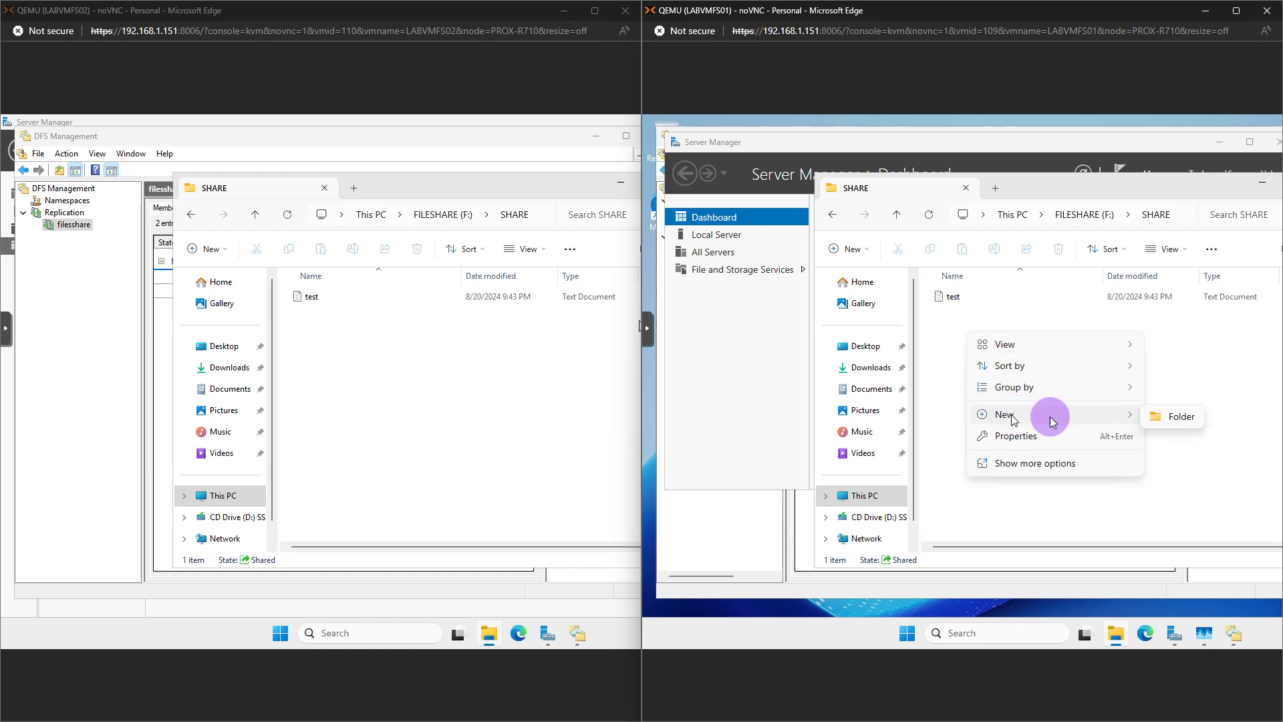
pyautogui.click(1178, 420)
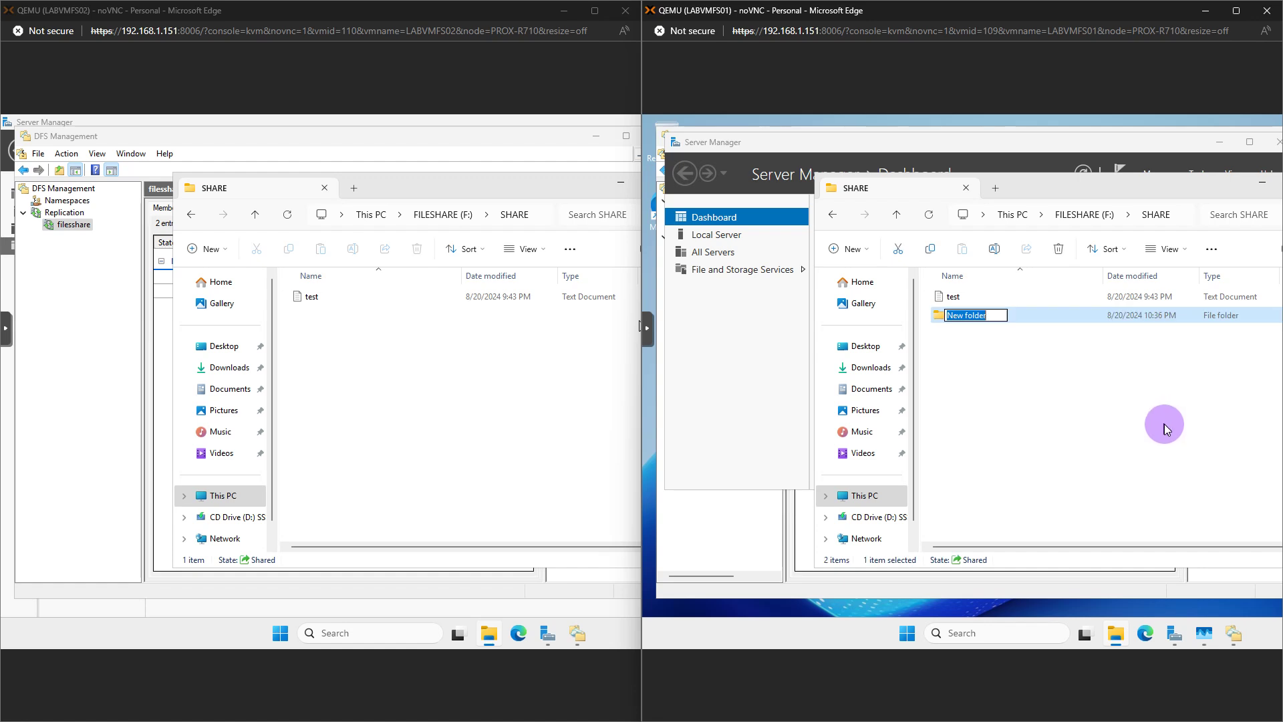
pyautogui.write('HR')
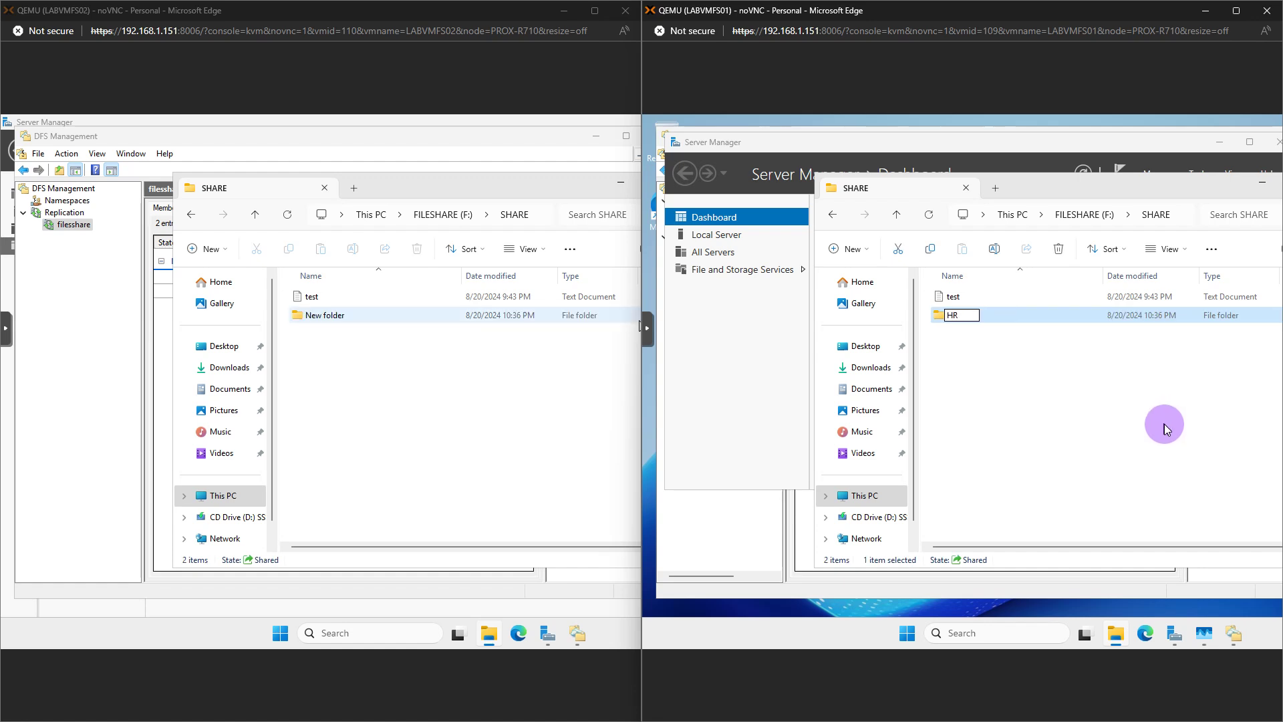
pyautogui.click(1048, 391)
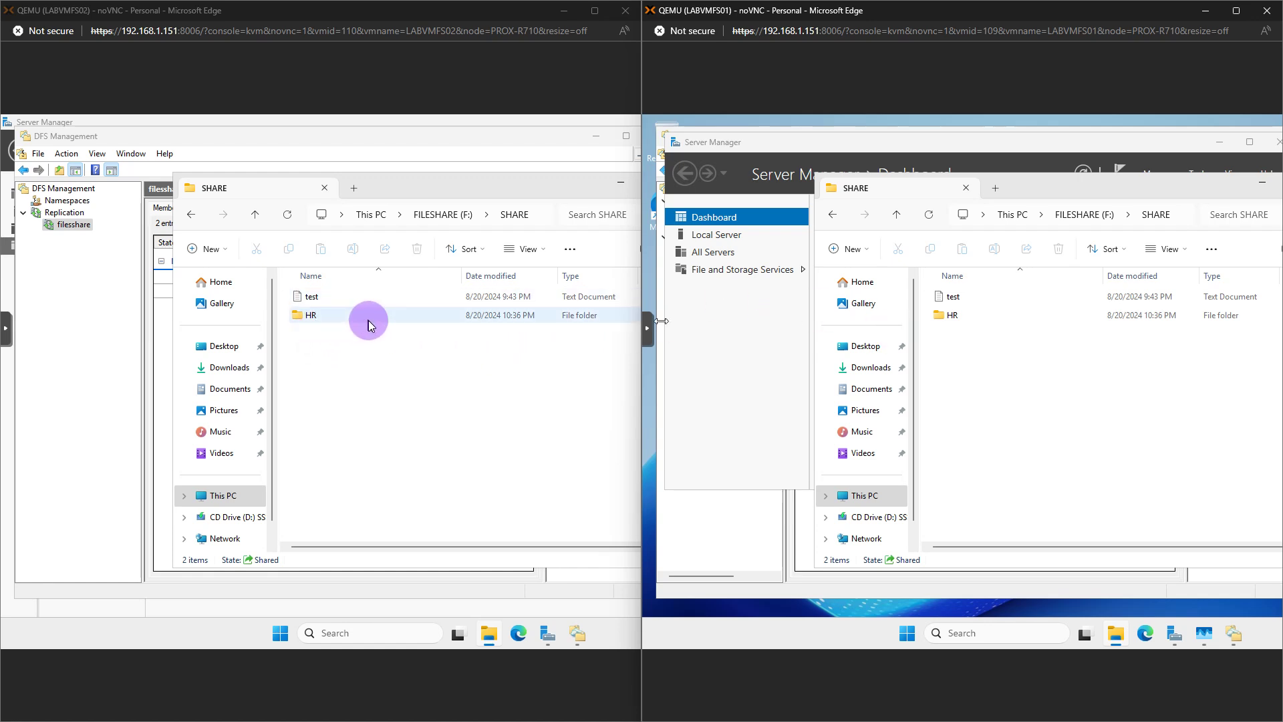
pyautogui.doubleClick(341, 316)
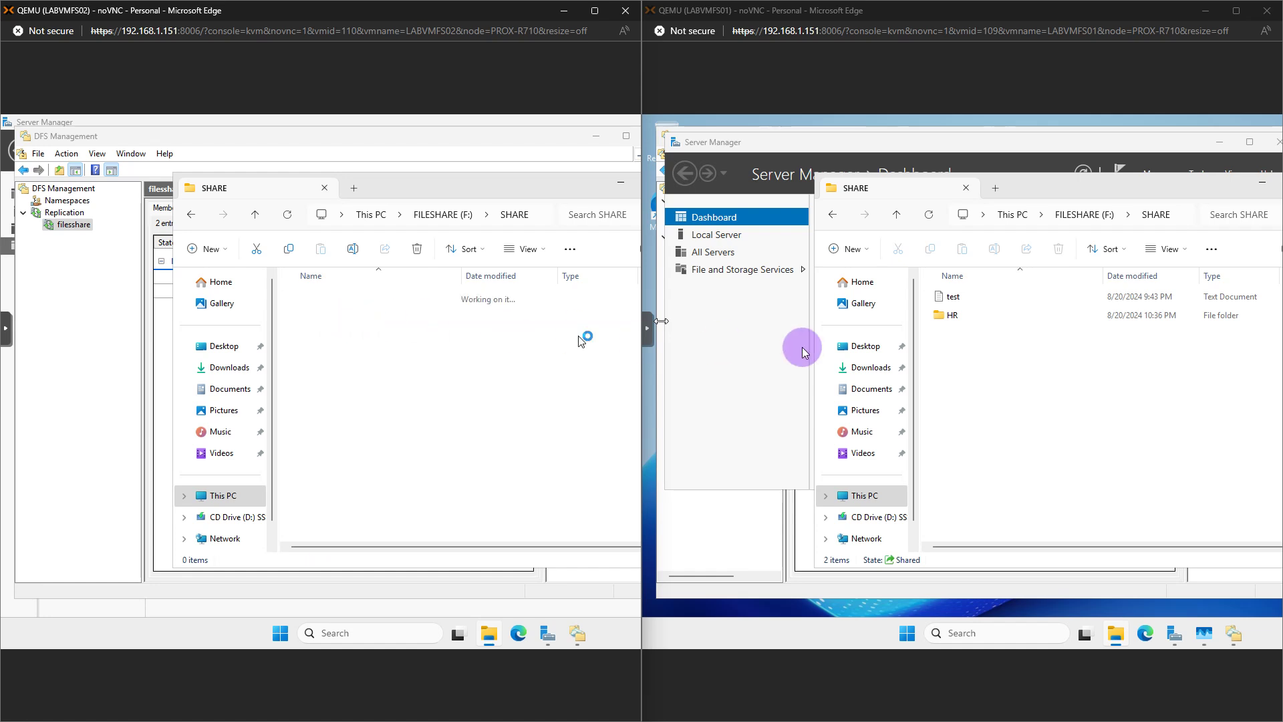
# Open HR on FS01 and create a new subfolder inside it named IT
pyautogui.click(960, 314)
pyautogui.doubleClick(960, 315)
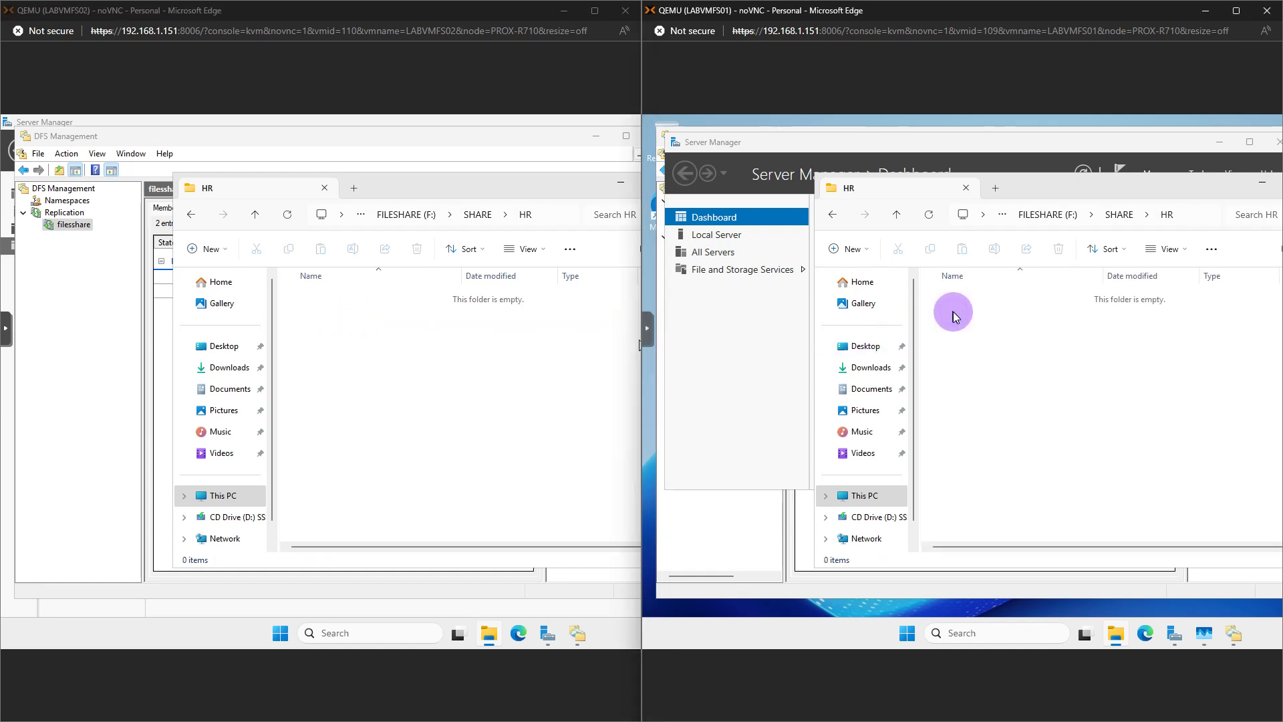
pyautogui.rightClick(954, 313)
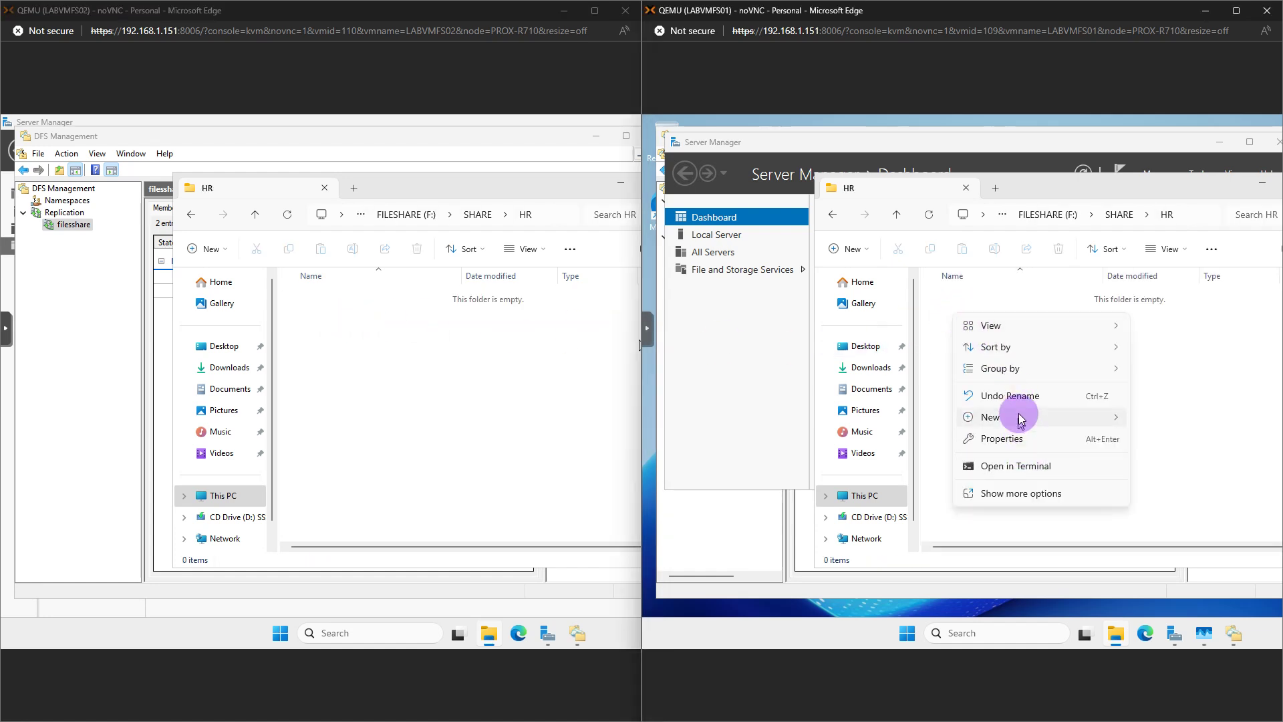
pyautogui.moveTo(1013, 371)
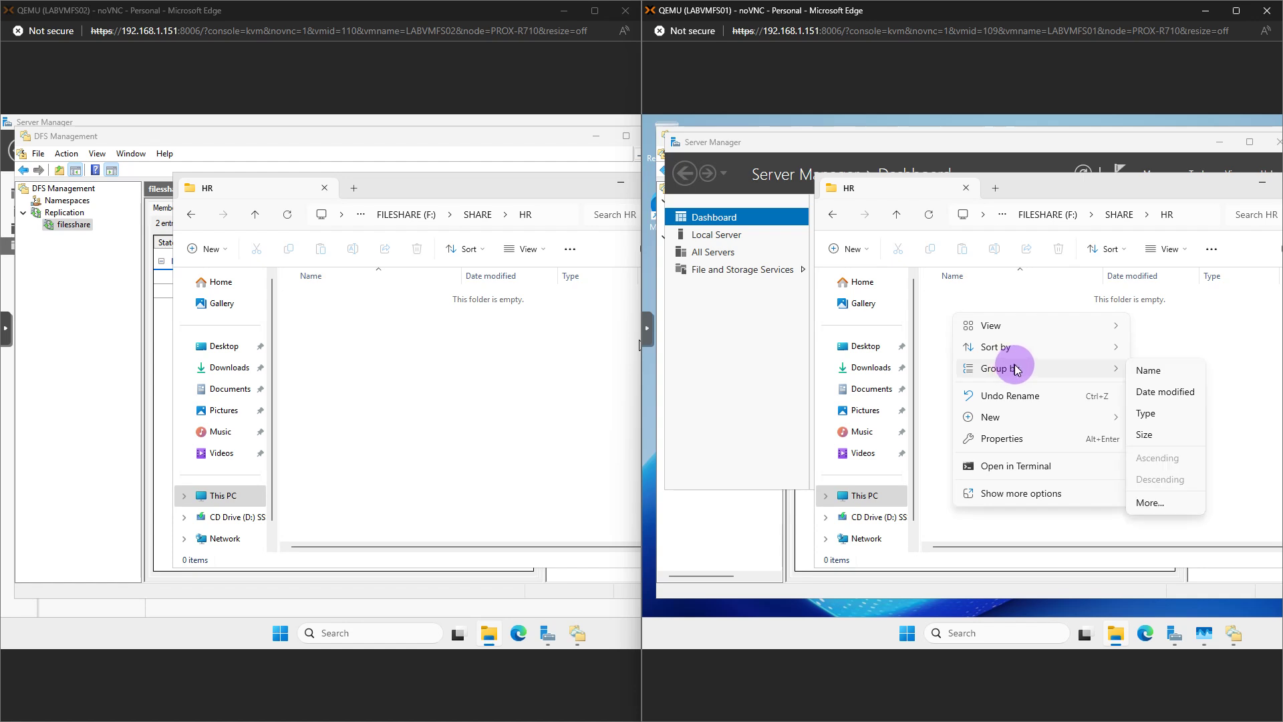
pyautogui.moveTo(1042, 417)
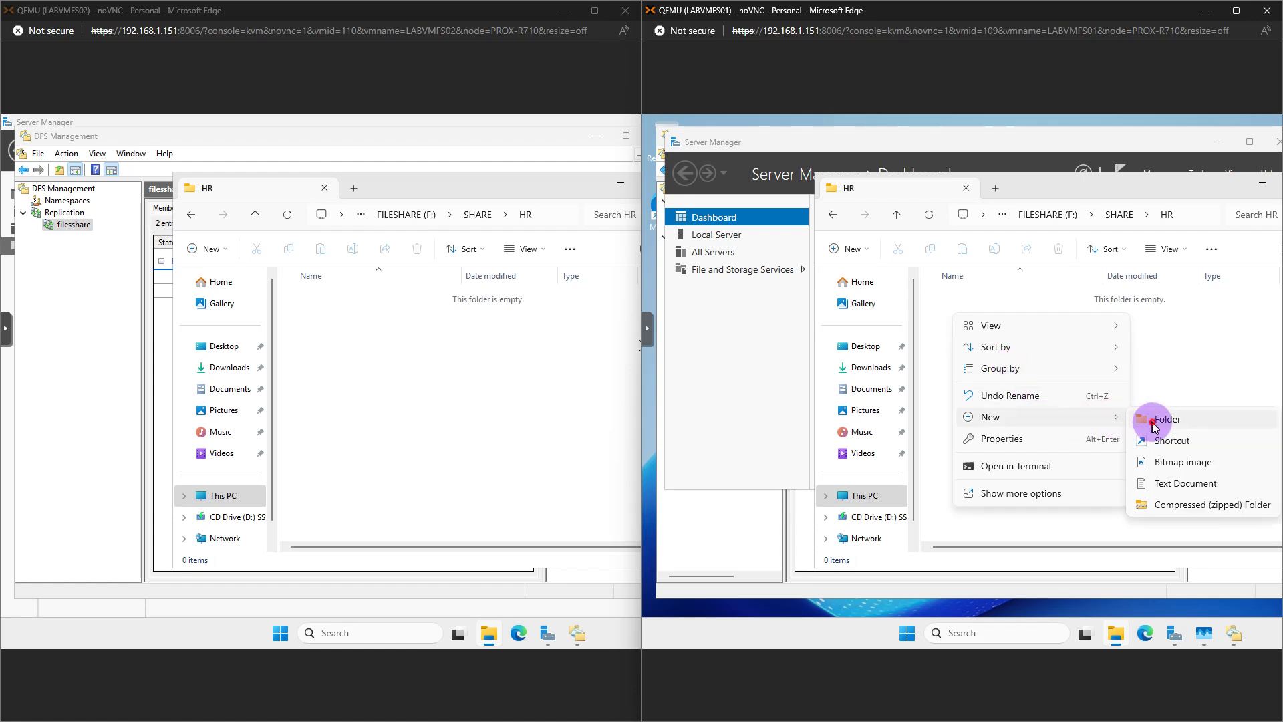
pyautogui.click(1155, 426)
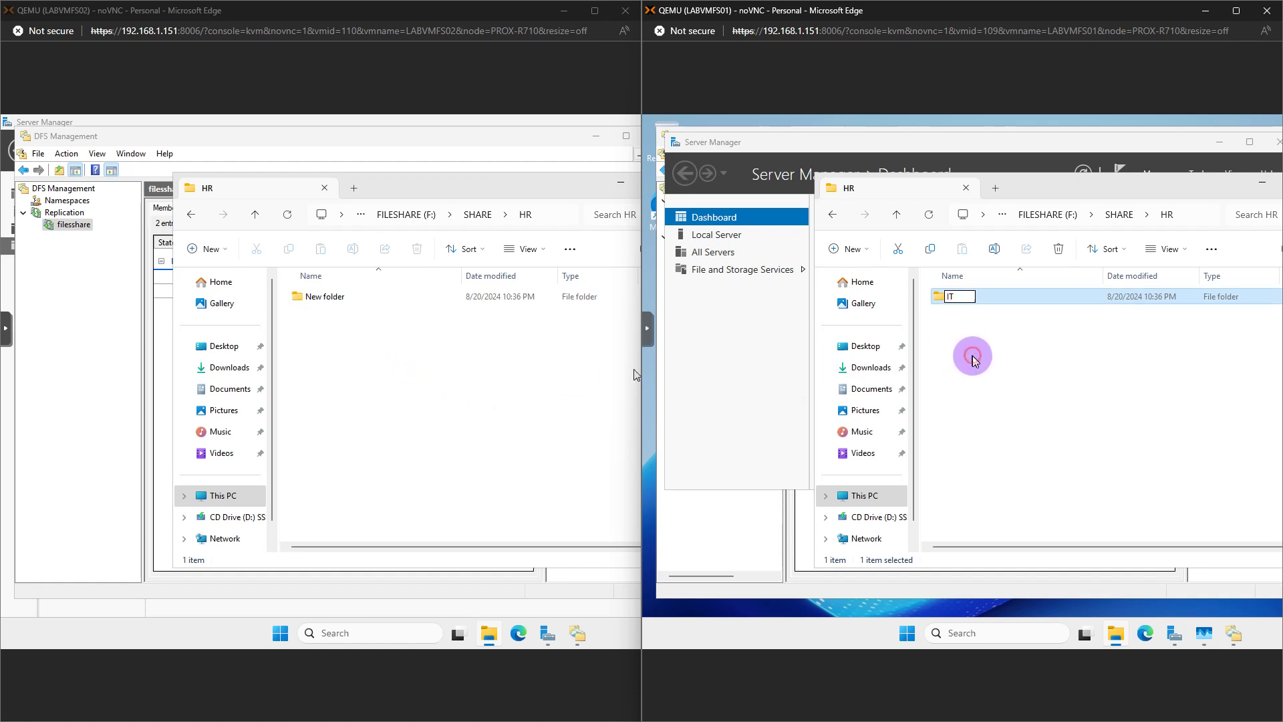
pyautogui.click(970, 359)
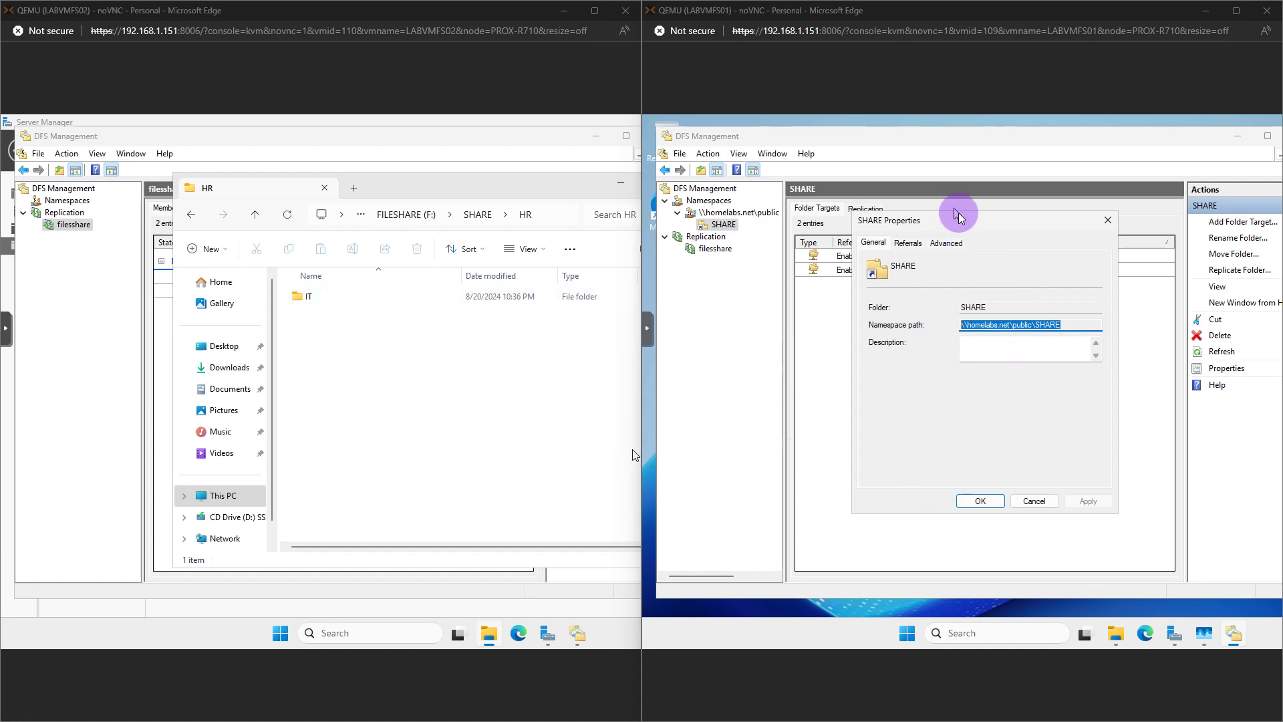
# Select the namespace path \\homelabs.net\public\SHARE in SHARE Properties, then return to the HR window
pyautogui.moveTo(960, 221); pyautogui.dragTo(936, 224)
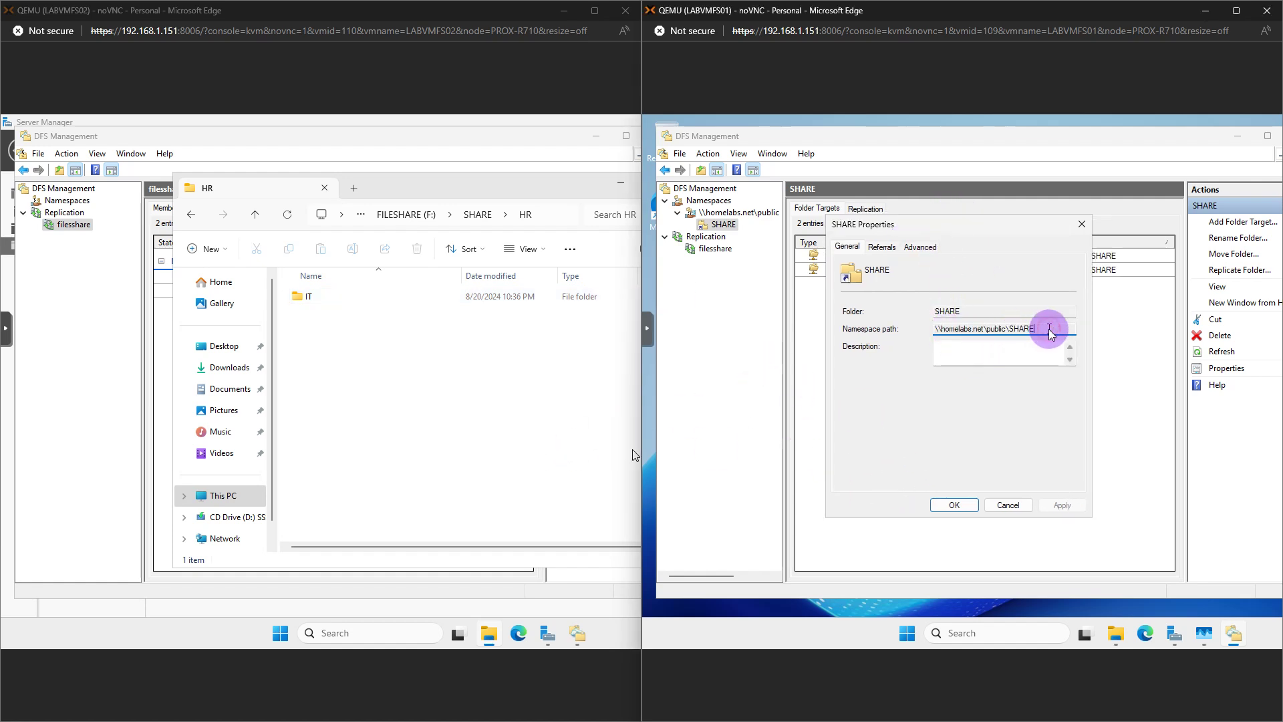
pyautogui.moveTo(1050, 330); pyautogui.dragTo(934, 331)
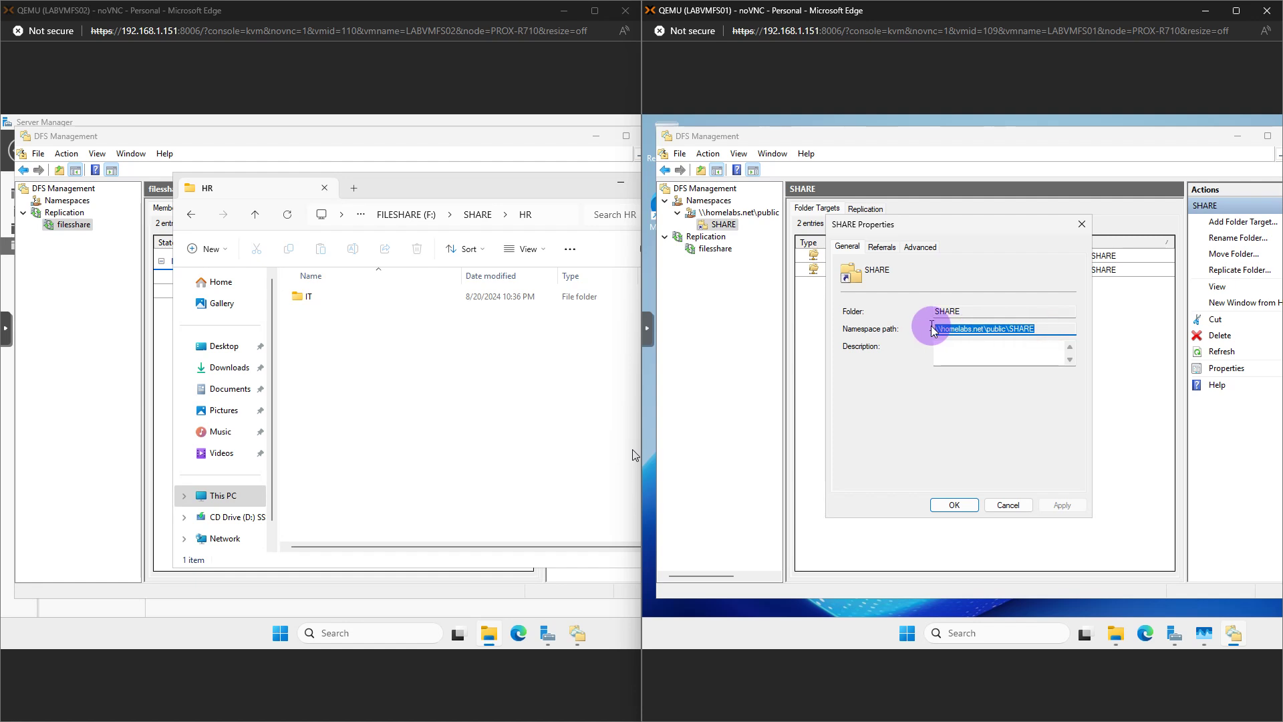
pyautogui.click(1125, 616)
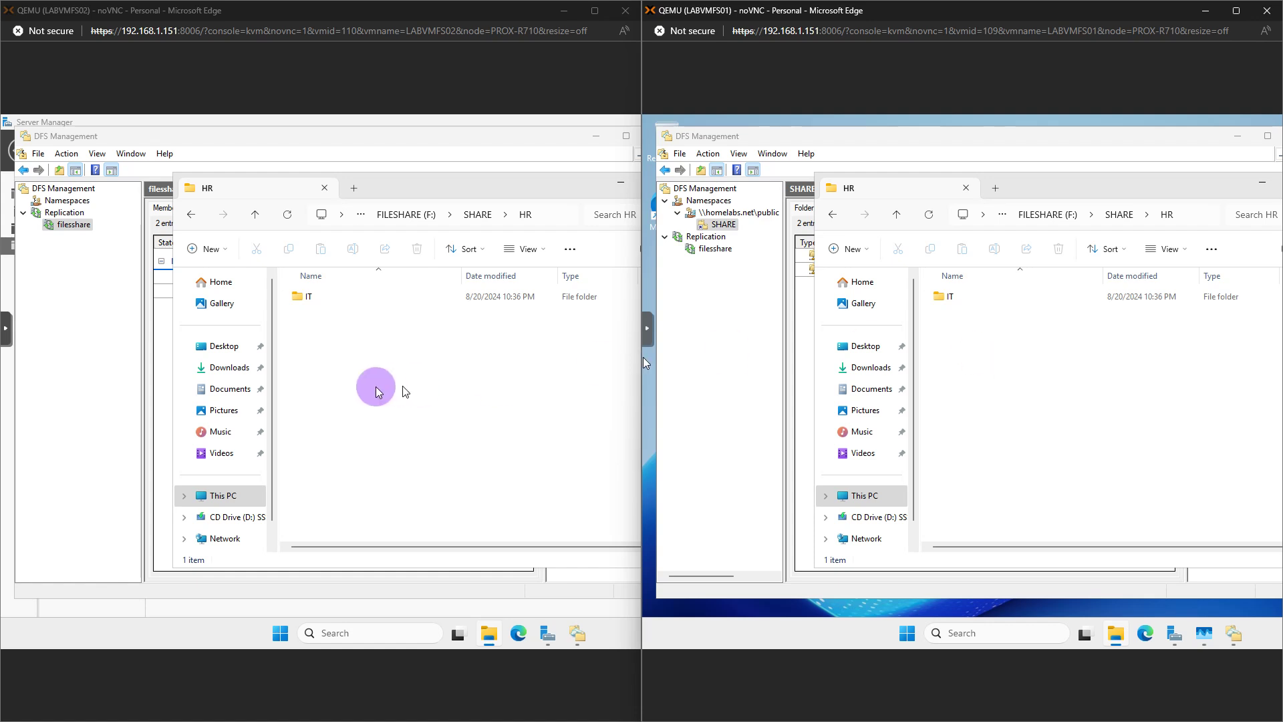
# Create a second subfolder named FI inside HR, beside IT
pyautogui.rightClick(334, 352)
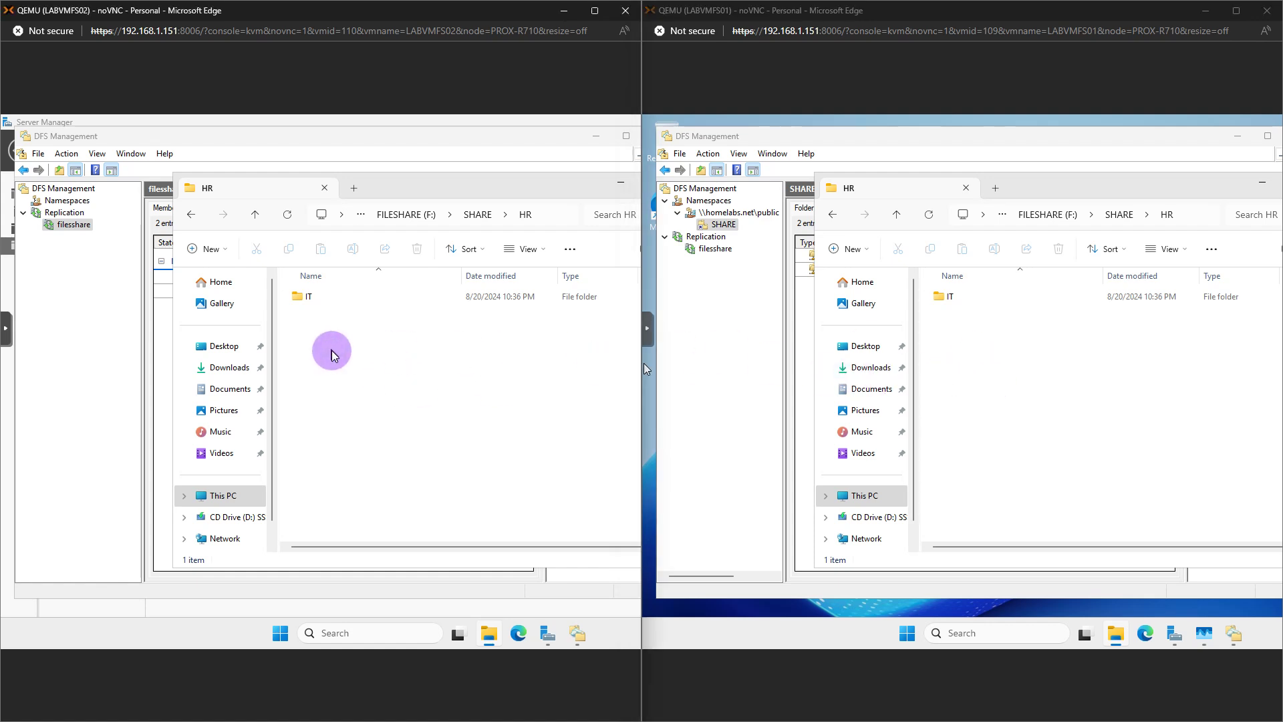
pyautogui.moveTo(450, 435)
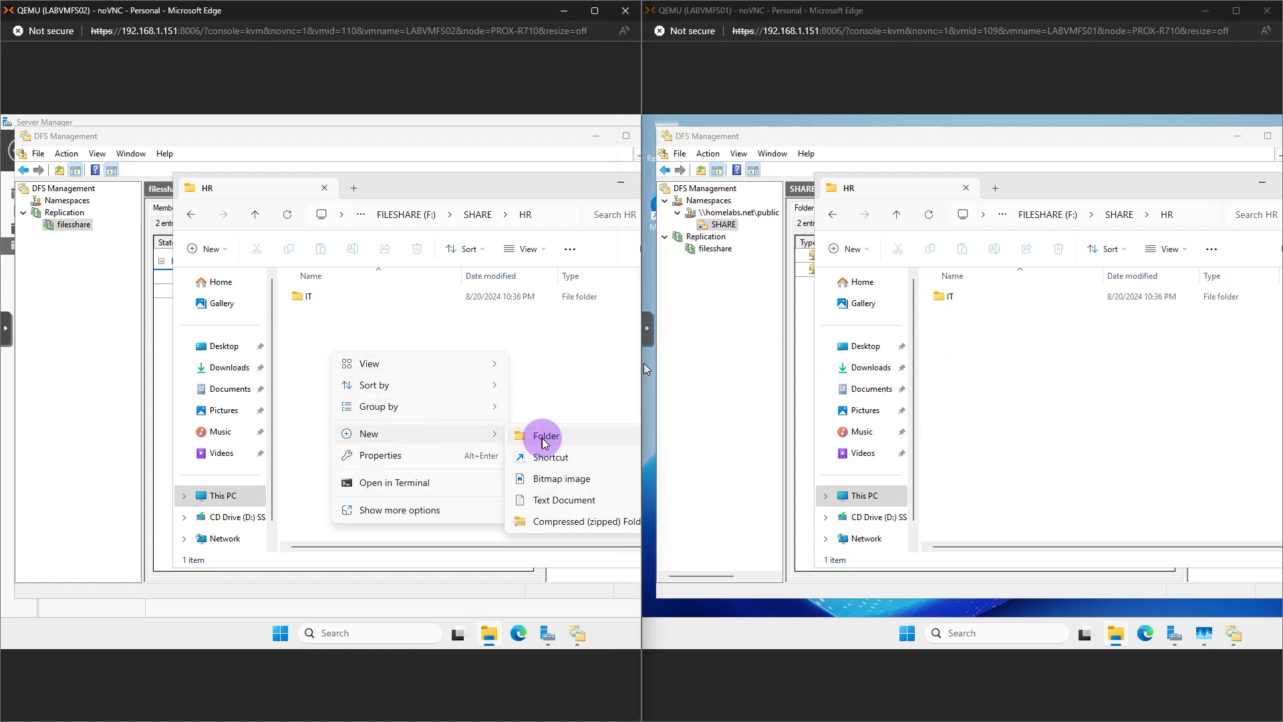
pyautogui.click(541, 439)
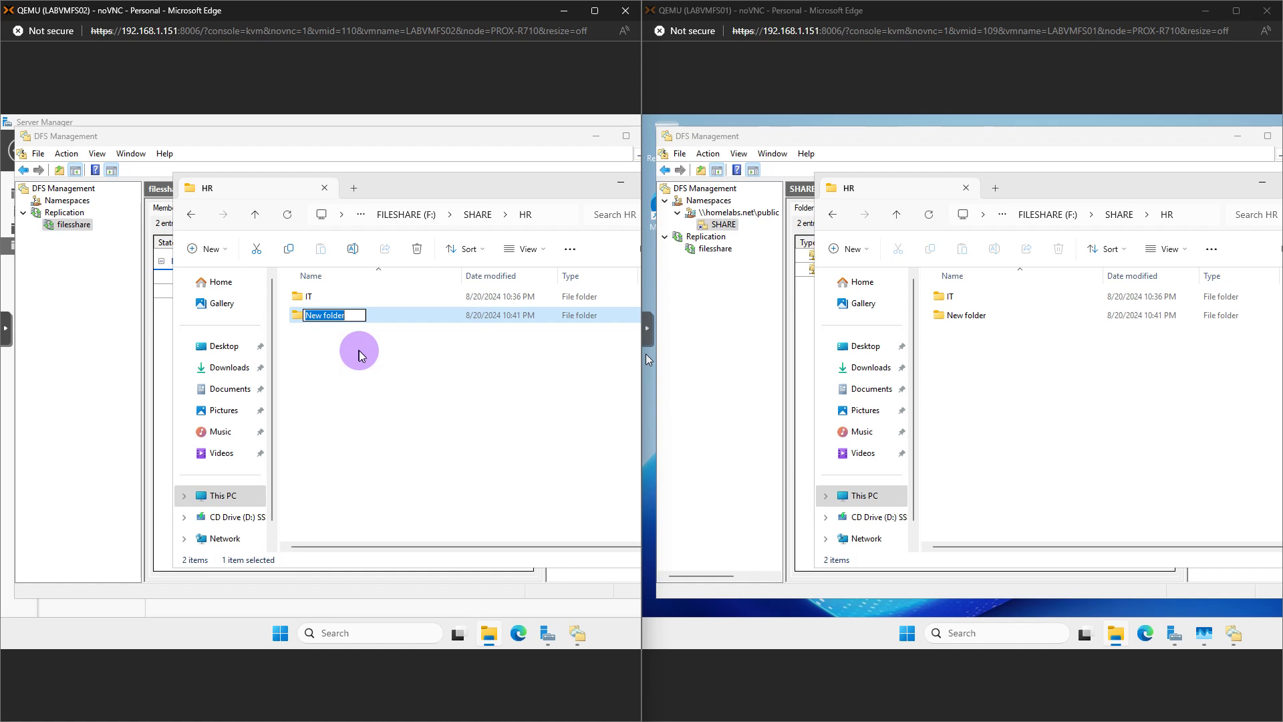
pyautogui.write('Fl')
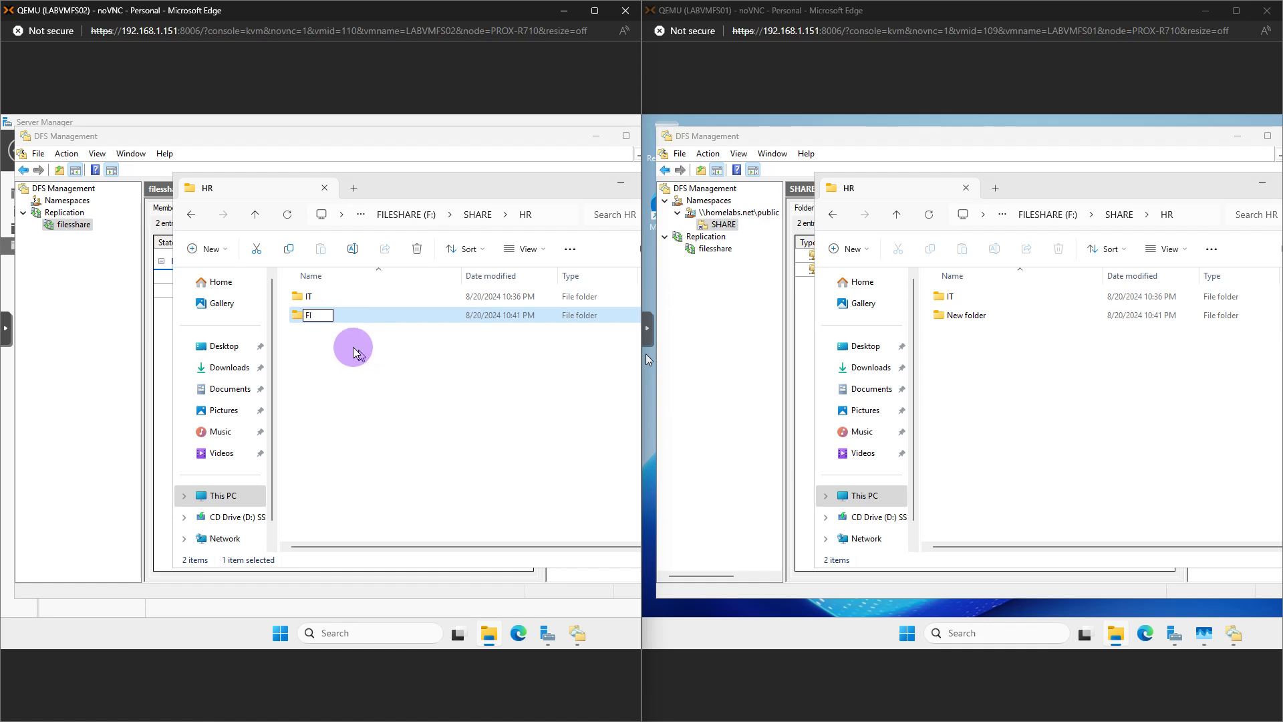
pyautogui.click(326, 331)
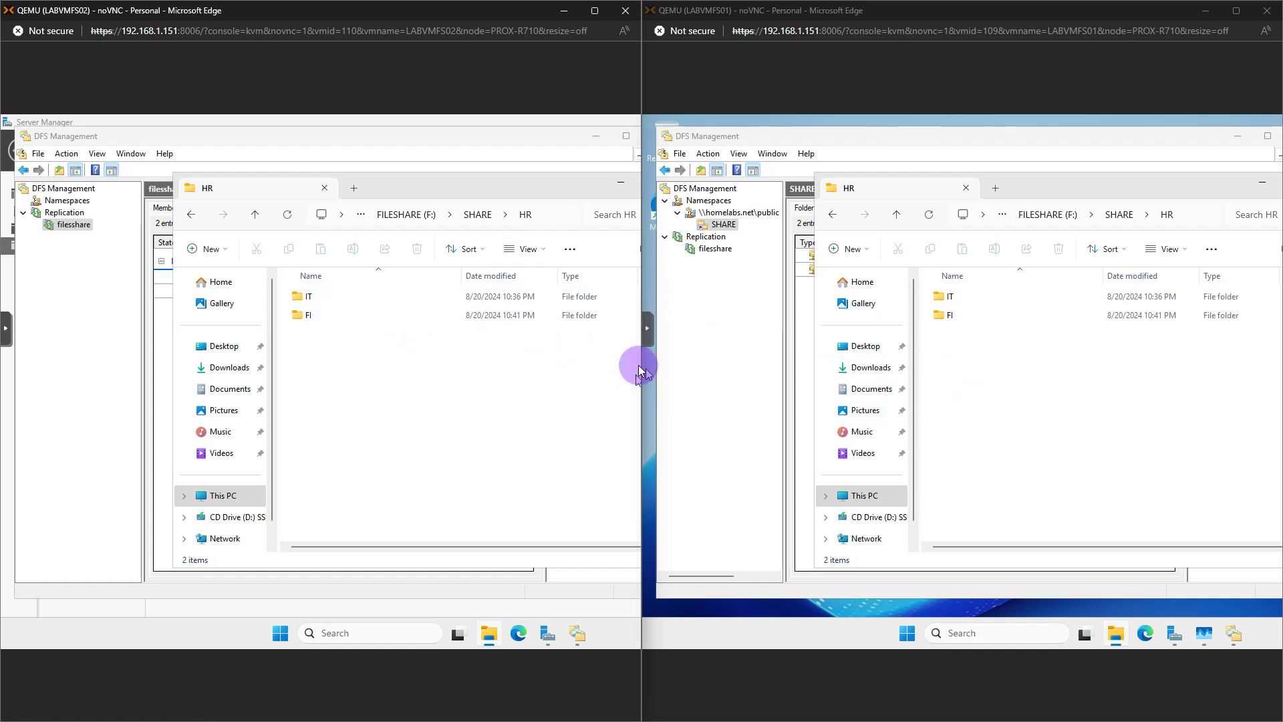
# Copy the SHARE folder's namespace path from its Properties in DFS Management
pyautogui.click(910, 635)
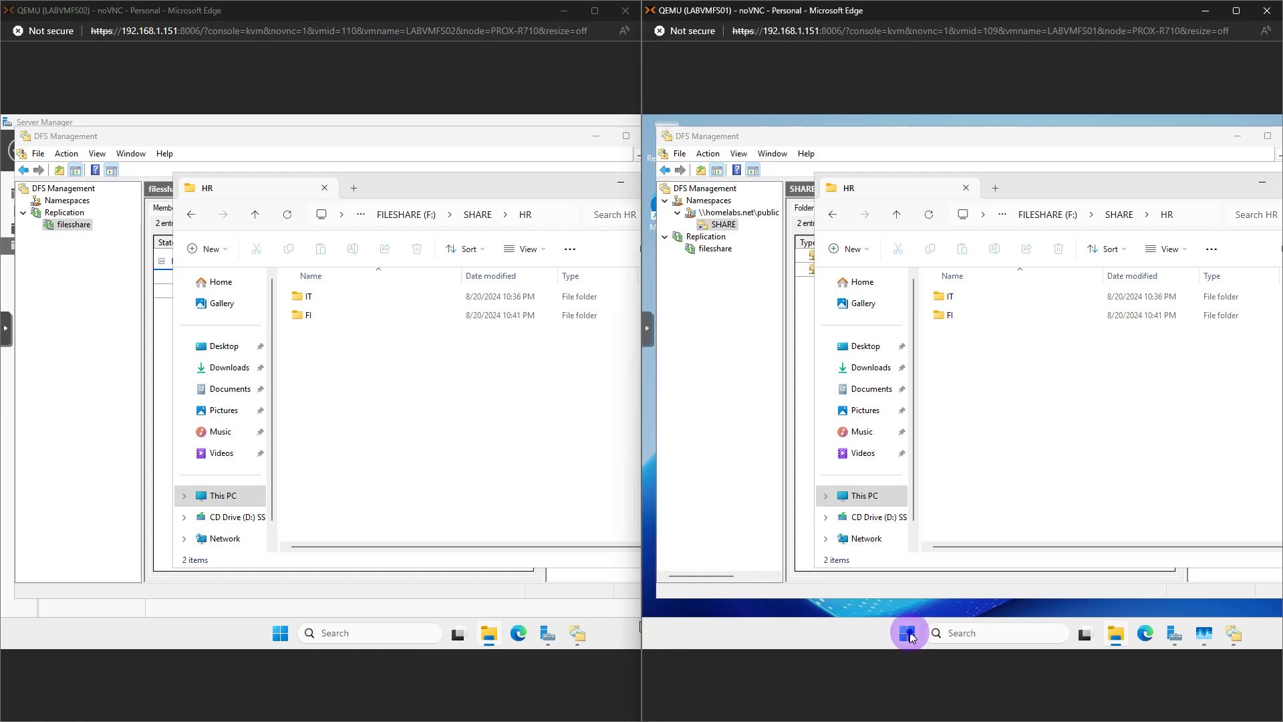
pyautogui.rightClick(910, 635)
pyautogui.click(870, 553)
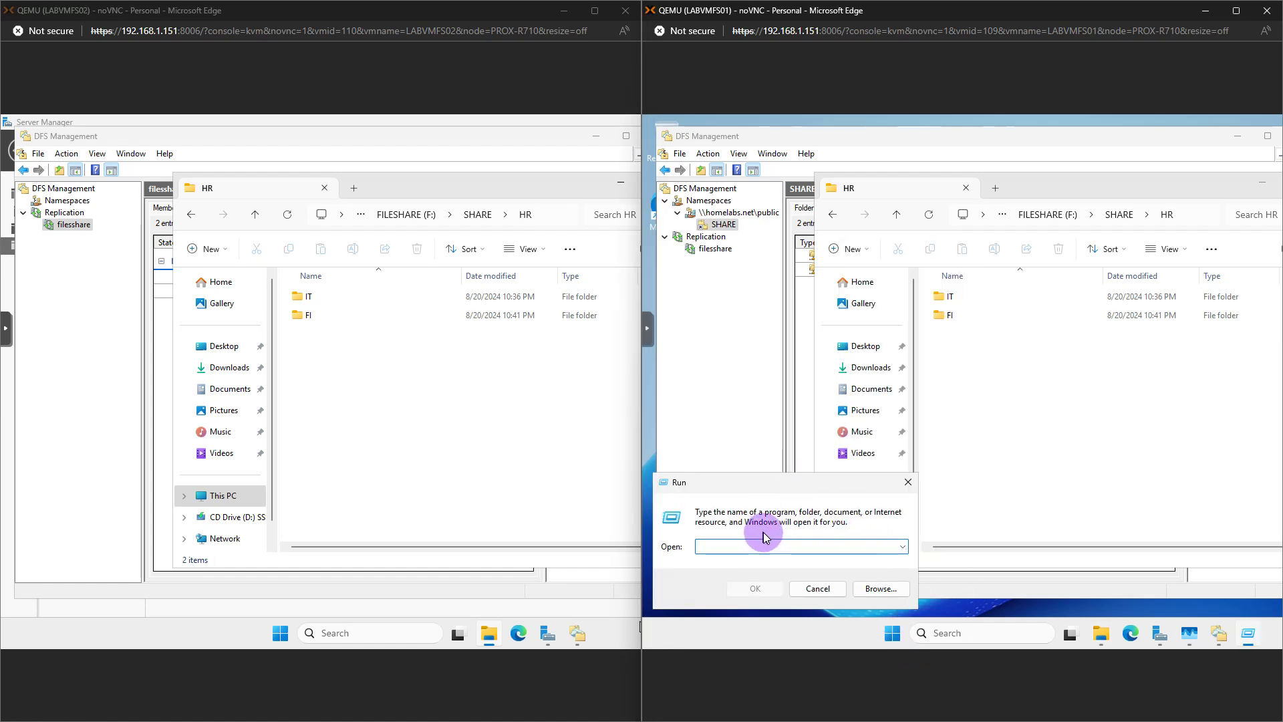
pyautogui.click(1219, 633)
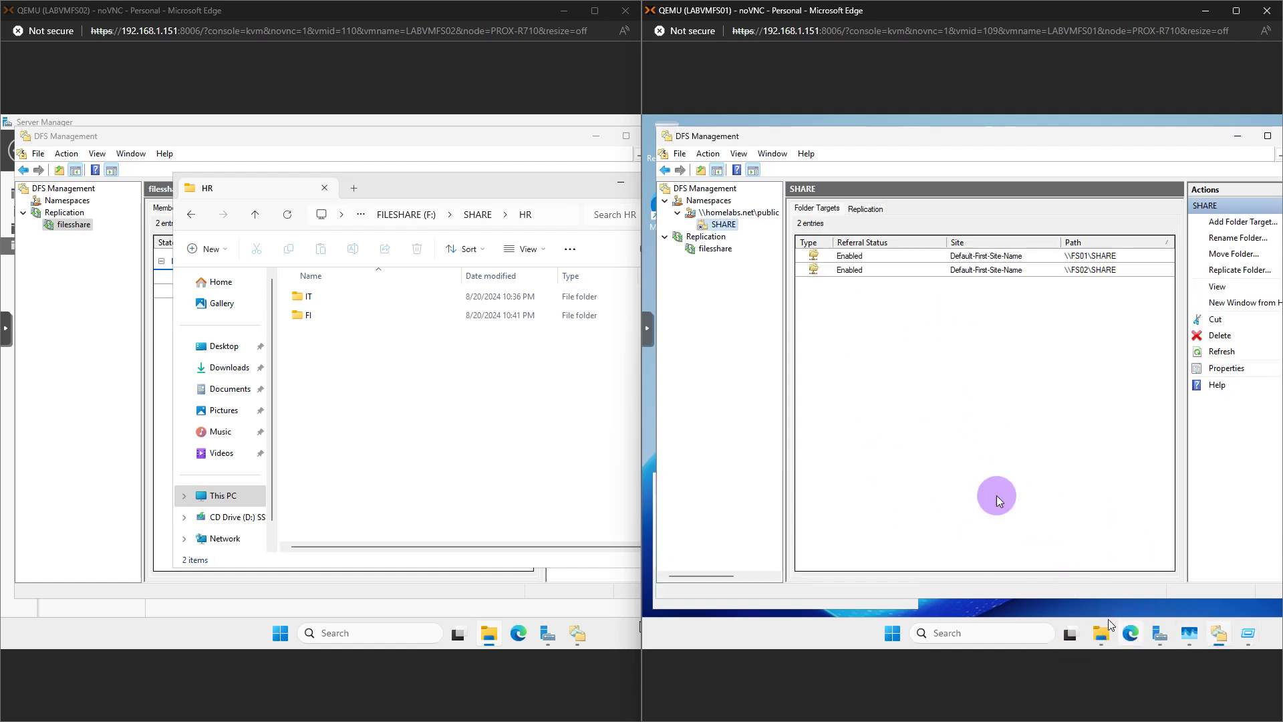
pyautogui.rightClick(723, 225)
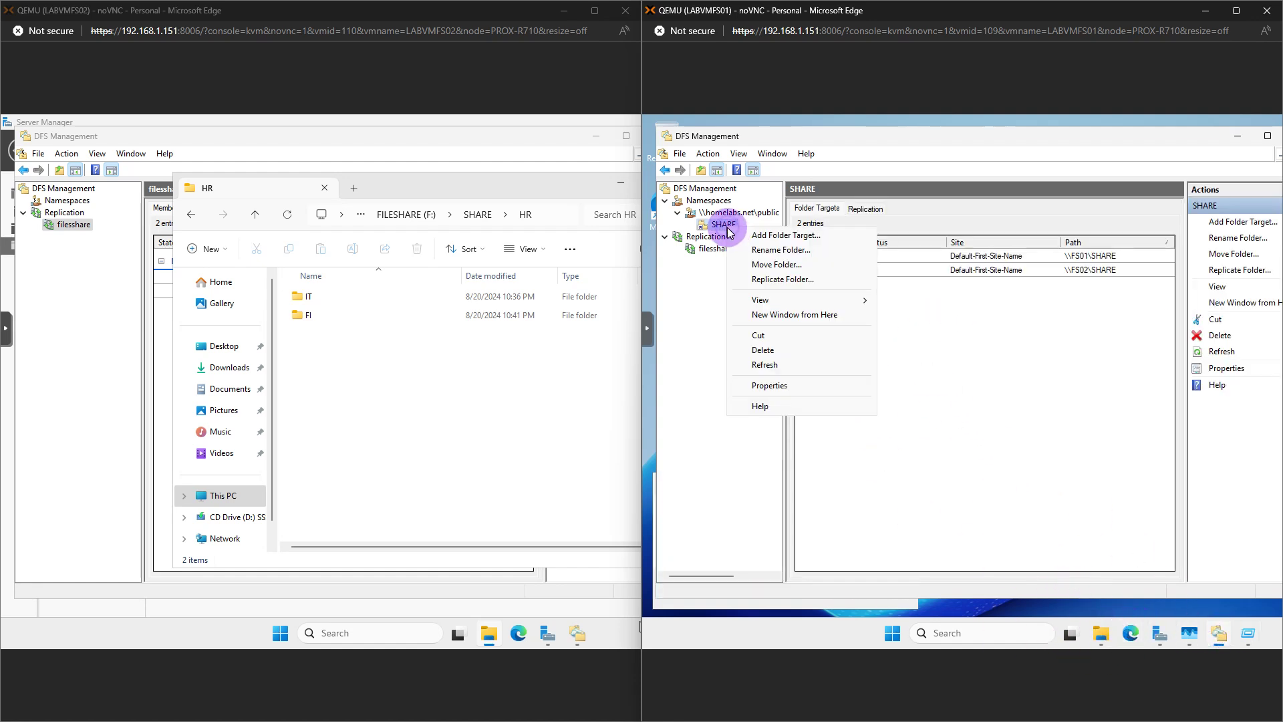
pyautogui.click(769, 385)
pyautogui.rightClick(991, 329)
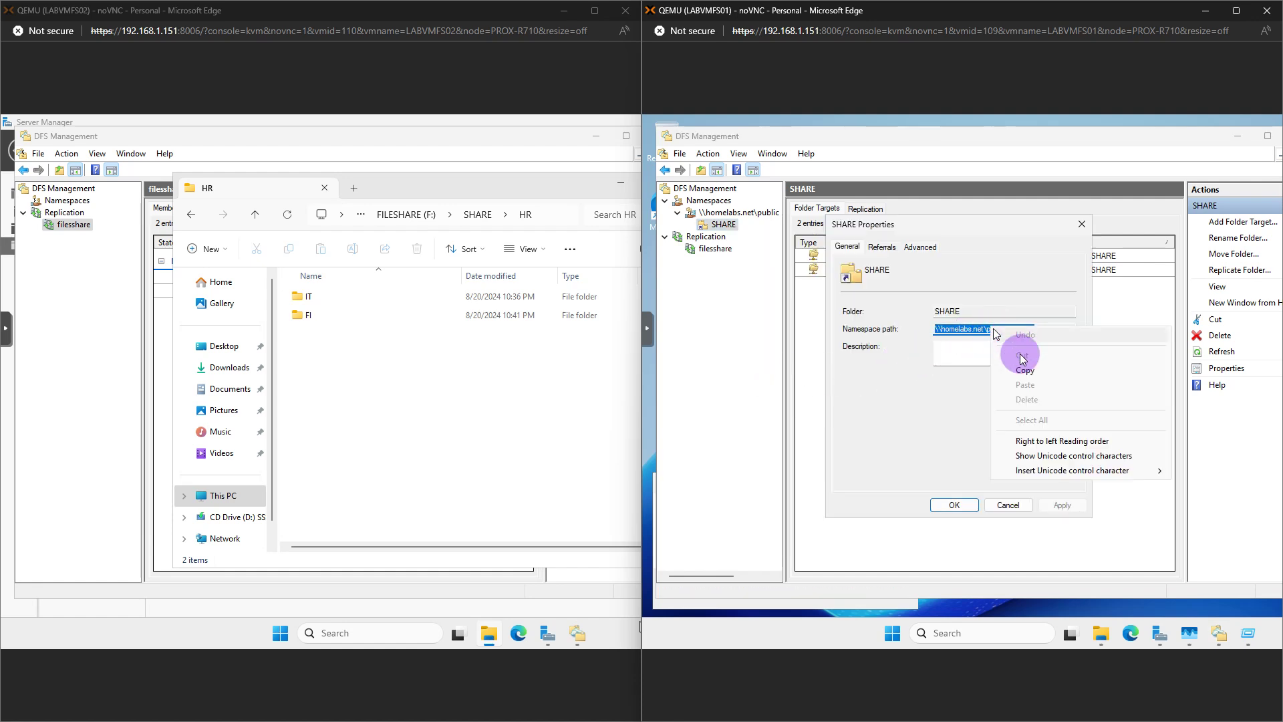
pyautogui.click(1029, 374)
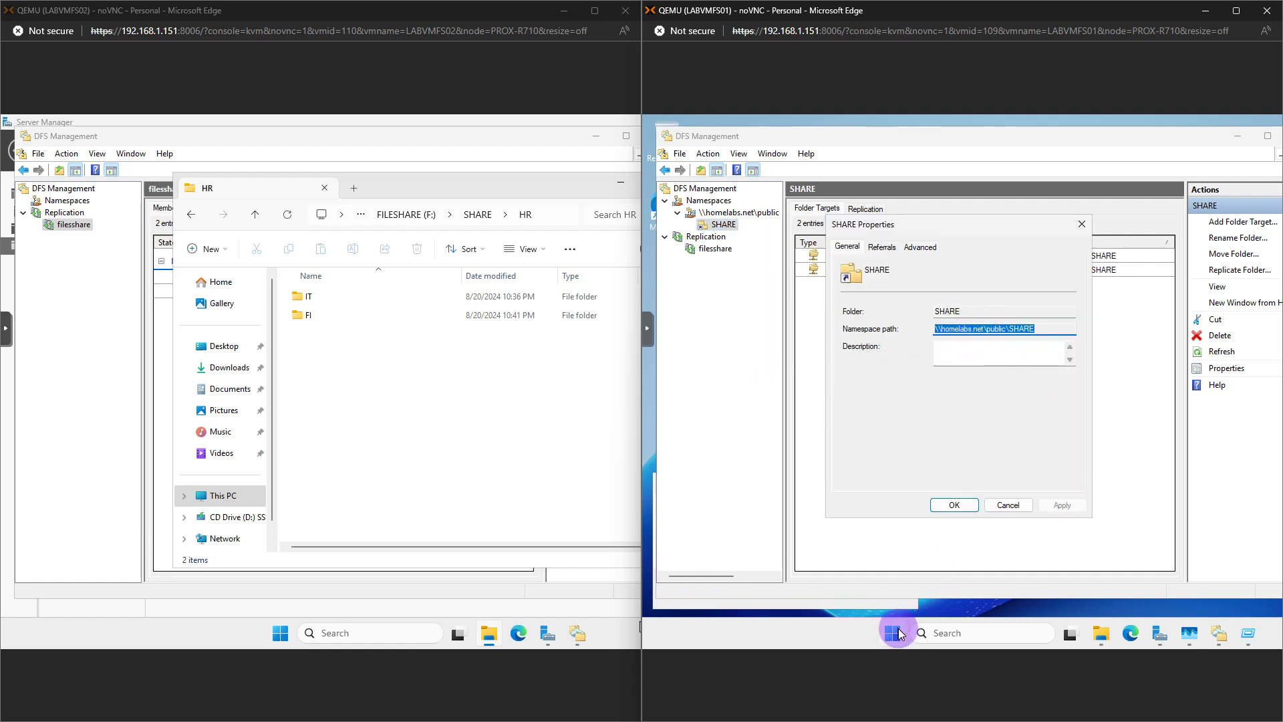
# Open \\homelabs.net\public\SHARE by pasting it into the Run prompt
pyautogui.click(893, 633)
pyautogui.click(894, 633)
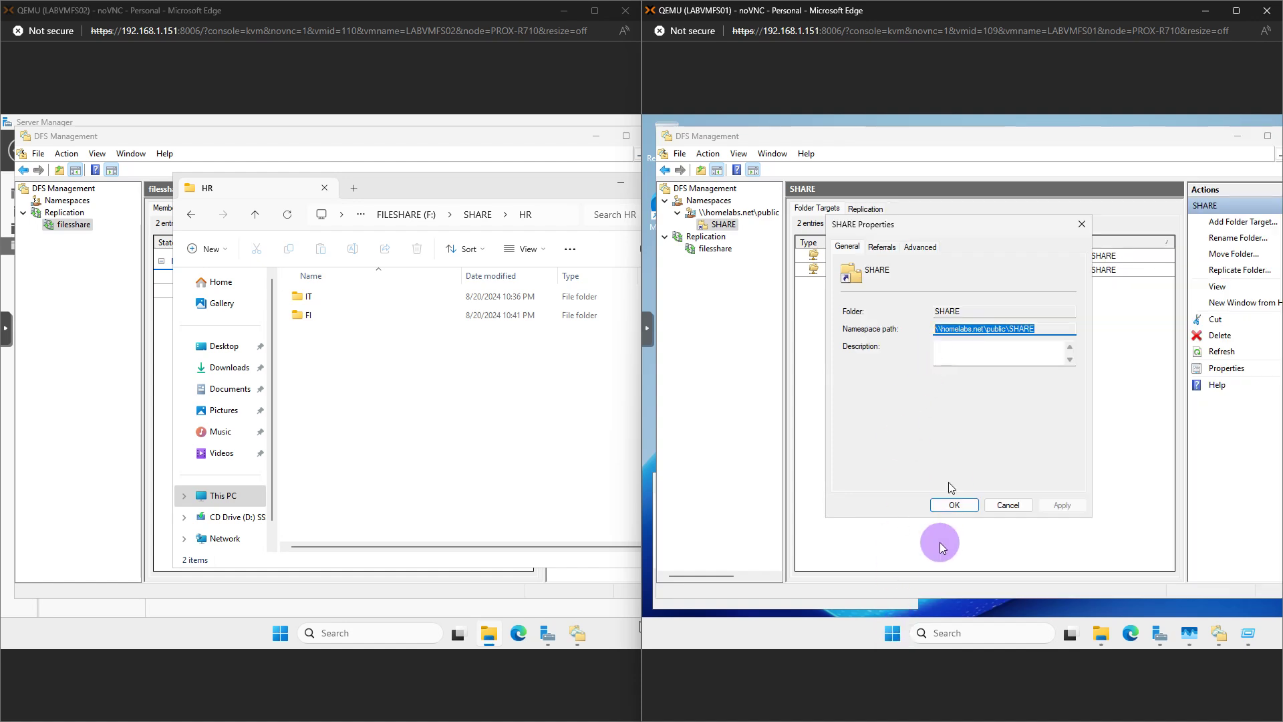
pyautogui.click(892, 634)
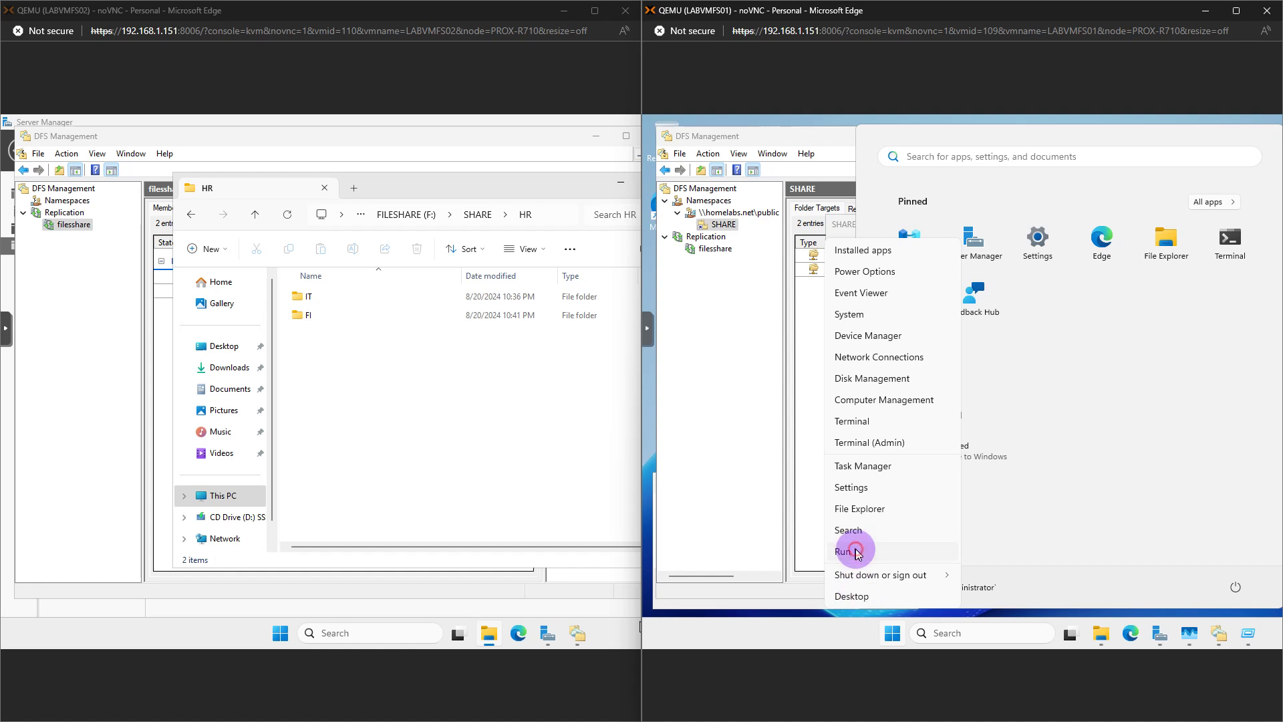
pyautogui.click(845, 550)
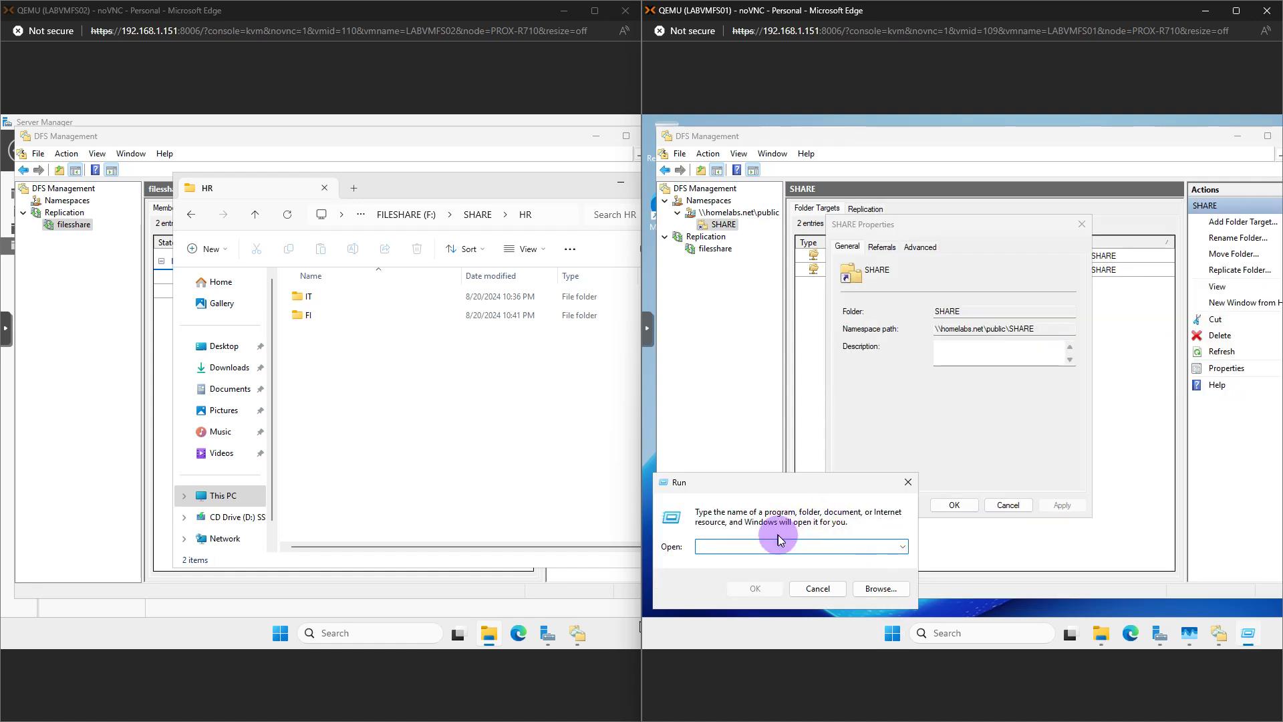
pyautogui.hotkey('ctrl', 'v')
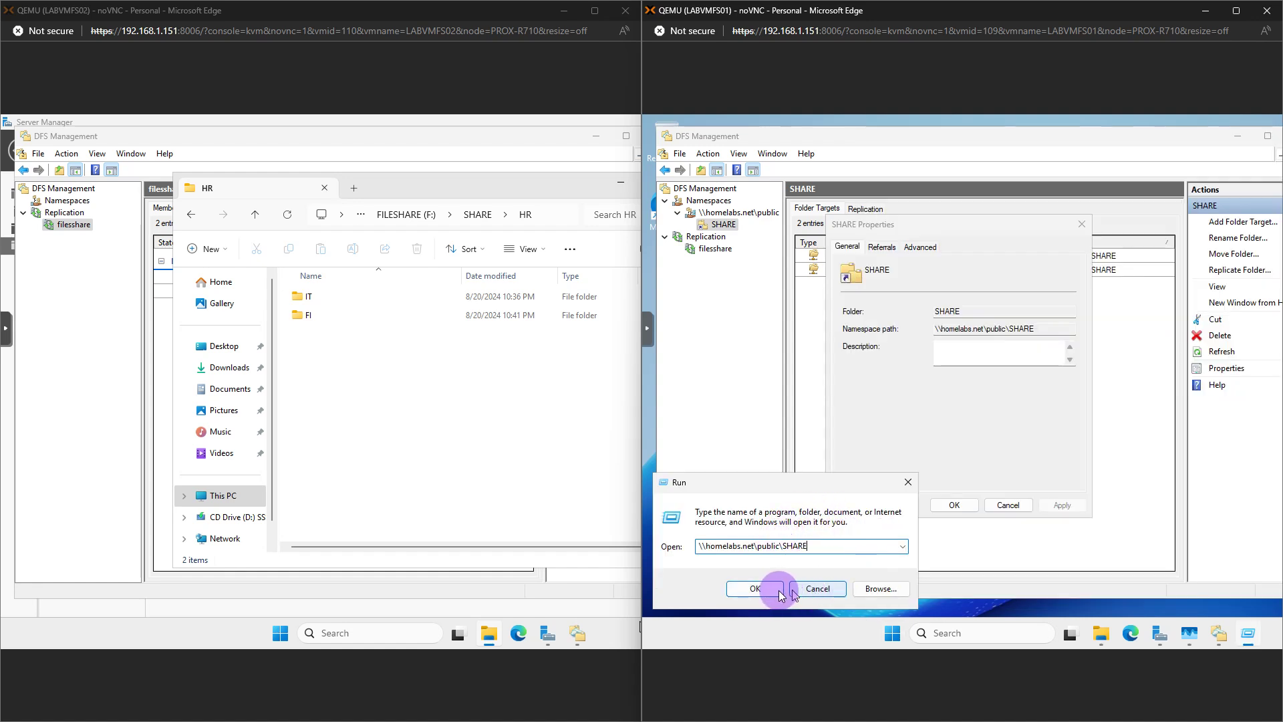
pyautogui.click(756, 589)
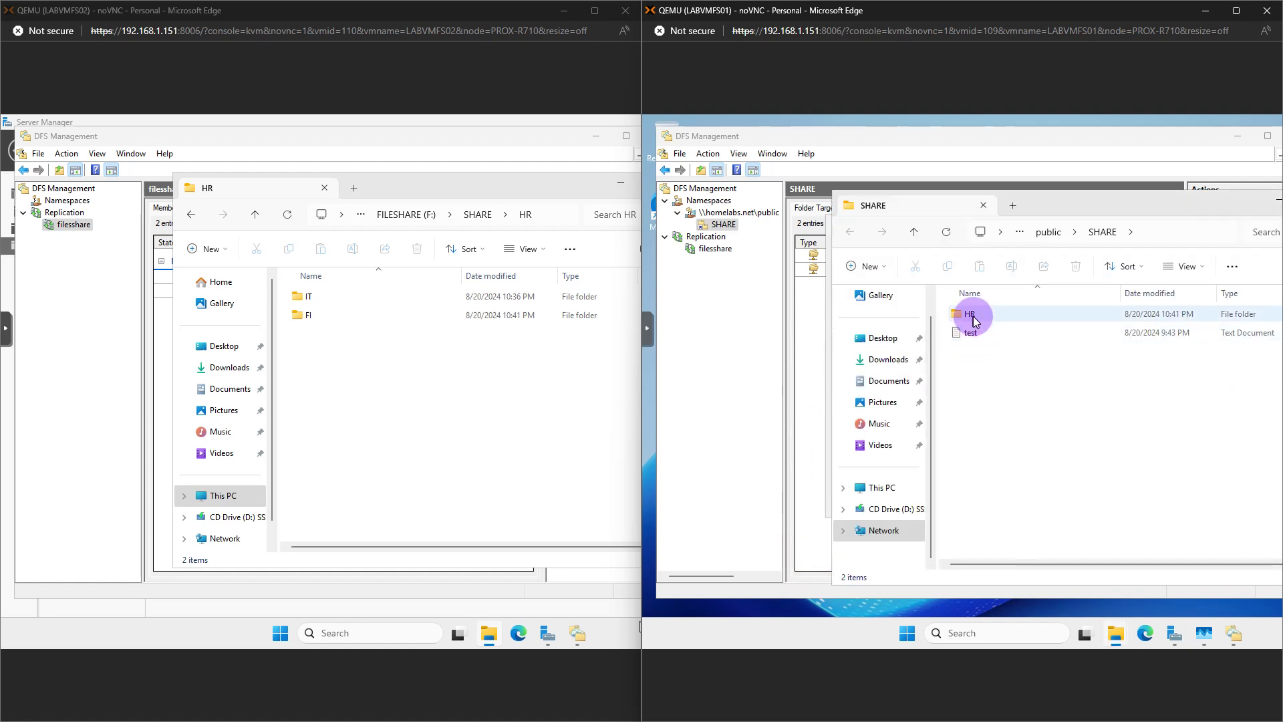
# Open HR through the namespace, move and shorten that window, then go back up to SHARE
pyautogui.doubleClick(970, 315)
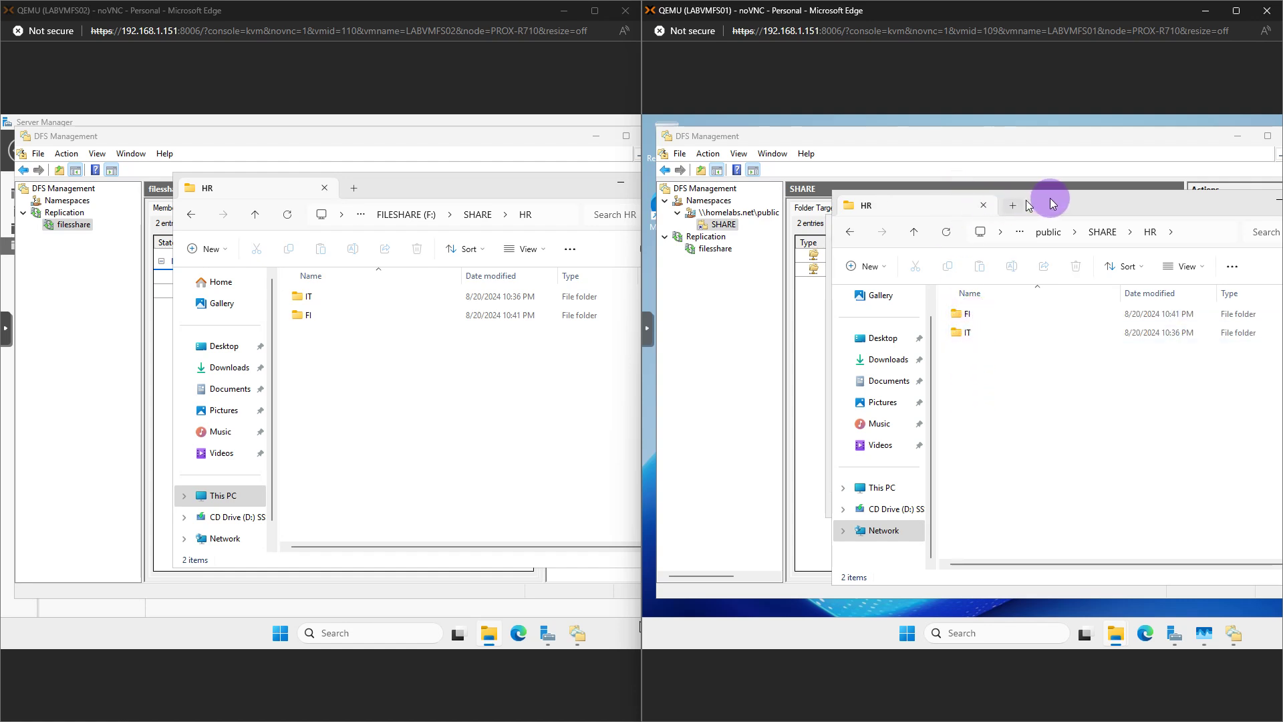
pyautogui.moveTo(1050, 197); pyautogui.dragTo(880, 148)
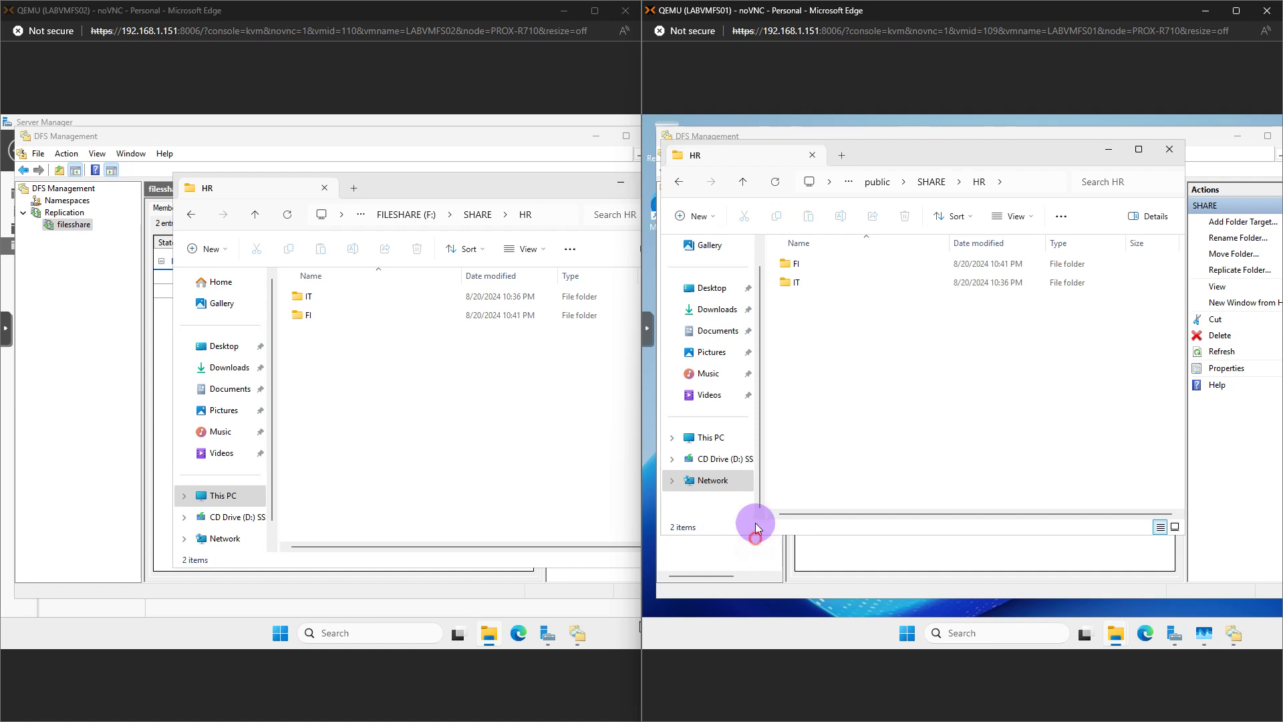
pyautogui.moveTo(755, 533); pyautogui.dragTo(783, 341)
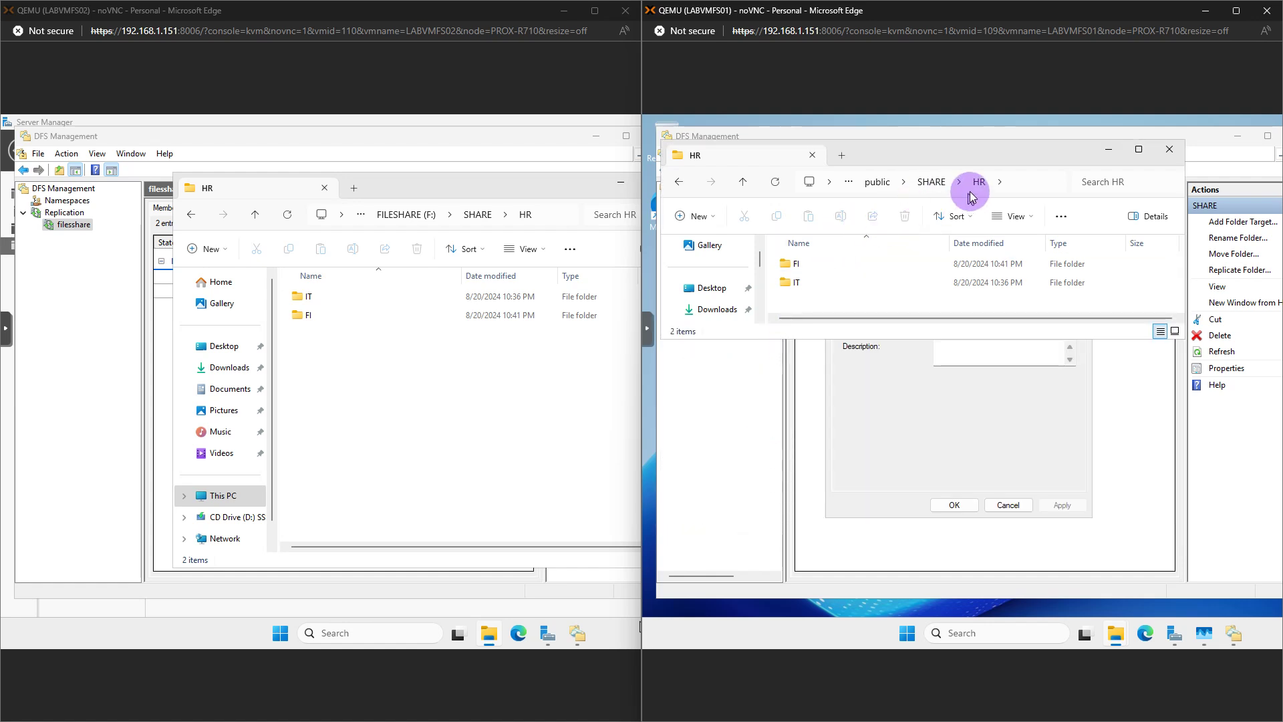
pyautogui.click(932, 183)
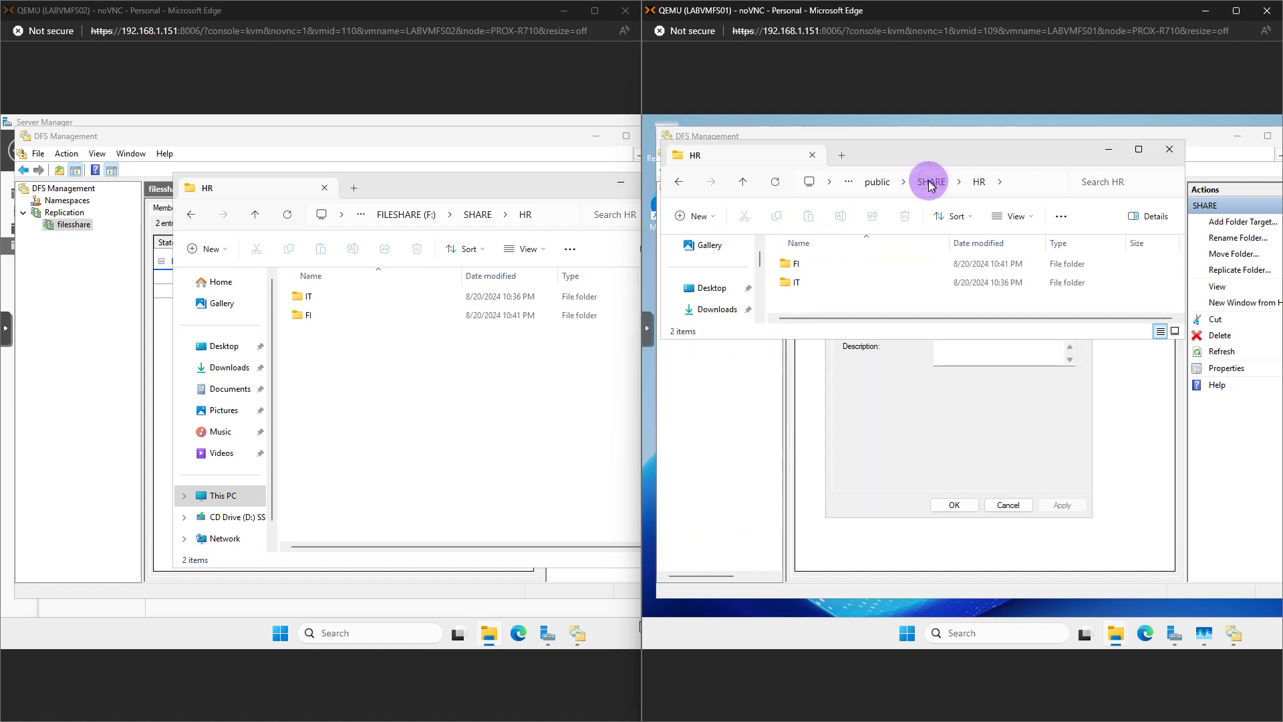
# Close SHARE Properties, minimize DFS Management, and bring the local HR folder window forward
pyautogui.click(807, 344)
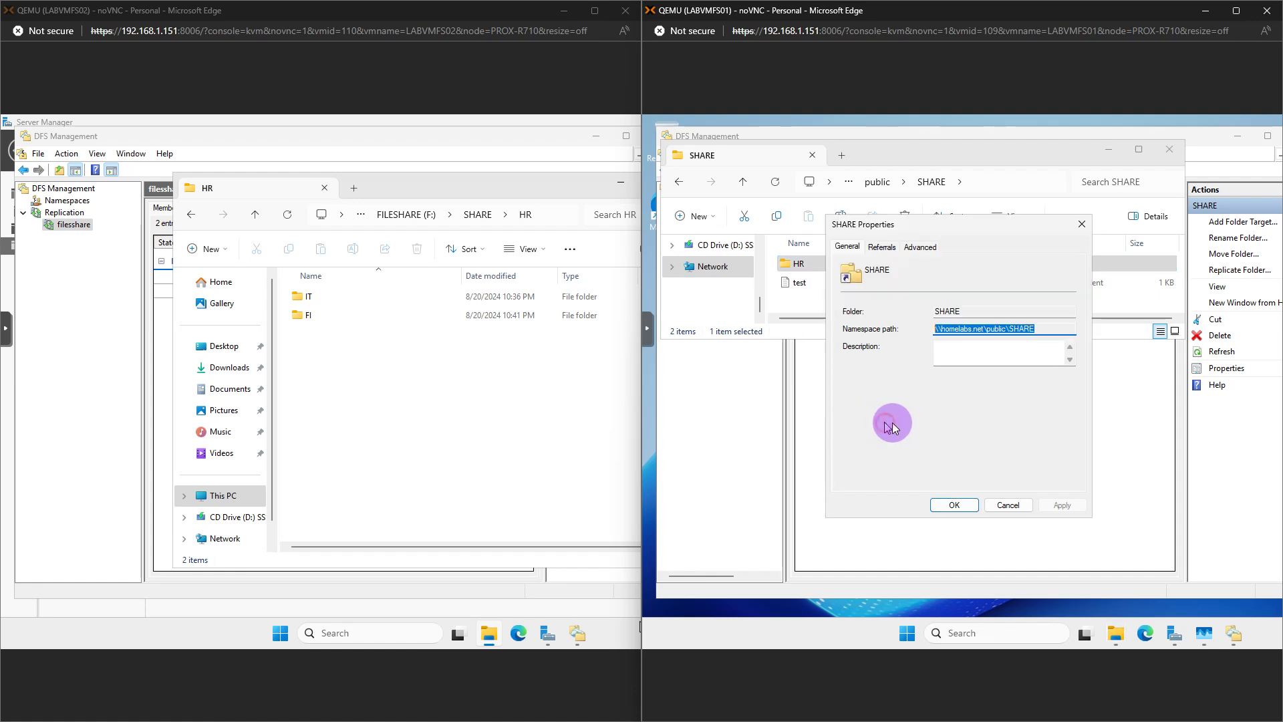
pyautogui.click(1082, 223)
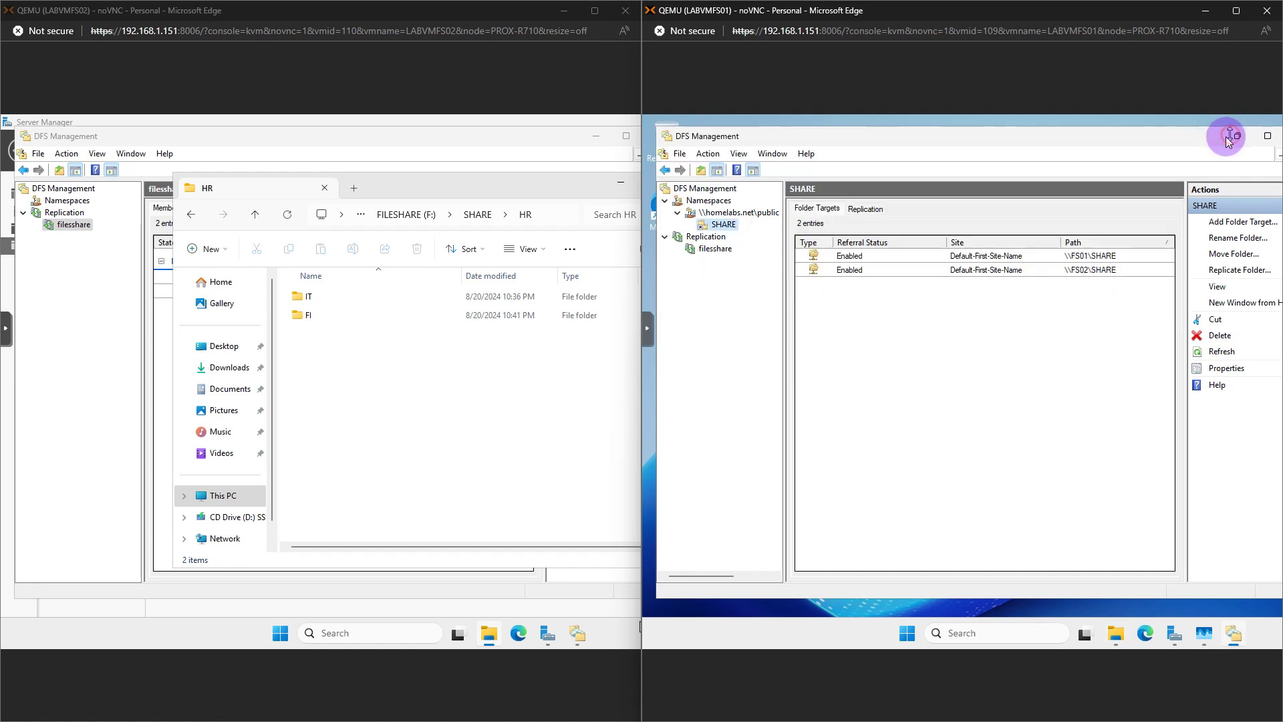
pyautogui.click(1237, 136)
pyautogui.click(1014, 401)
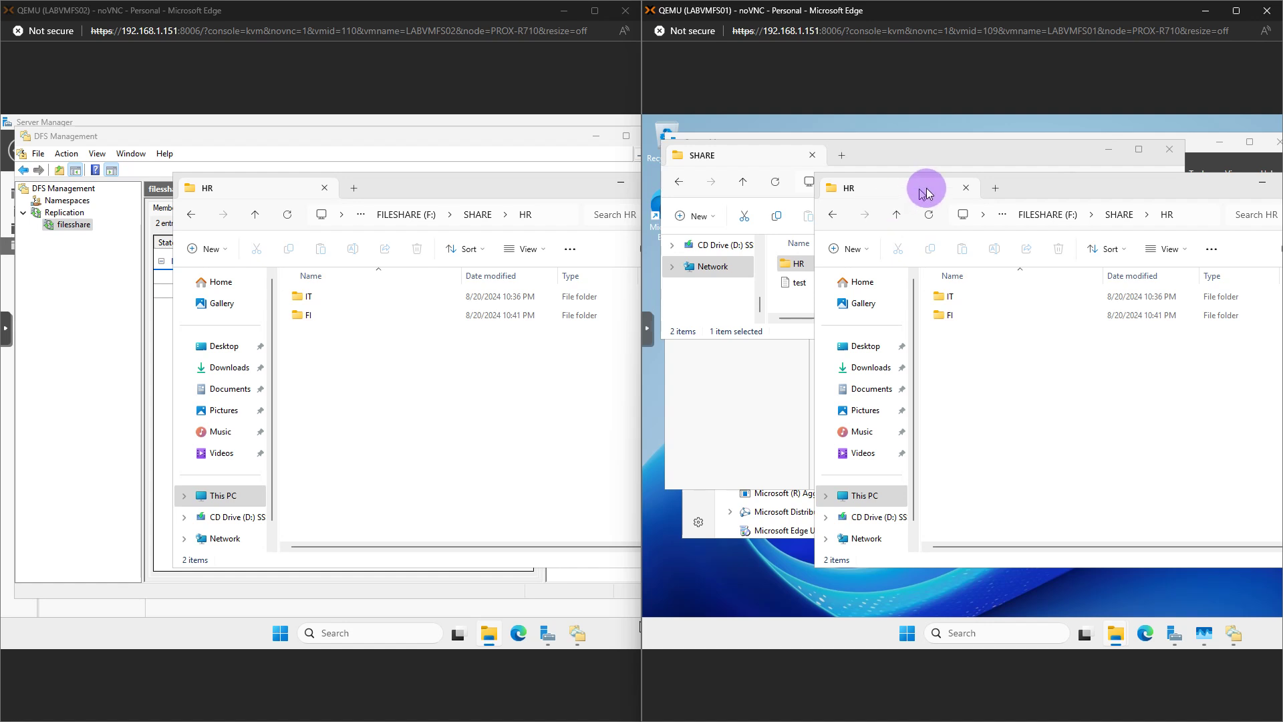
# Place the namespace SHARE window and the local HR window side by side, with Server Manager minimized
pyautogui.moveTo(1053, 190); pyautogui.dragTo(1055, 220)
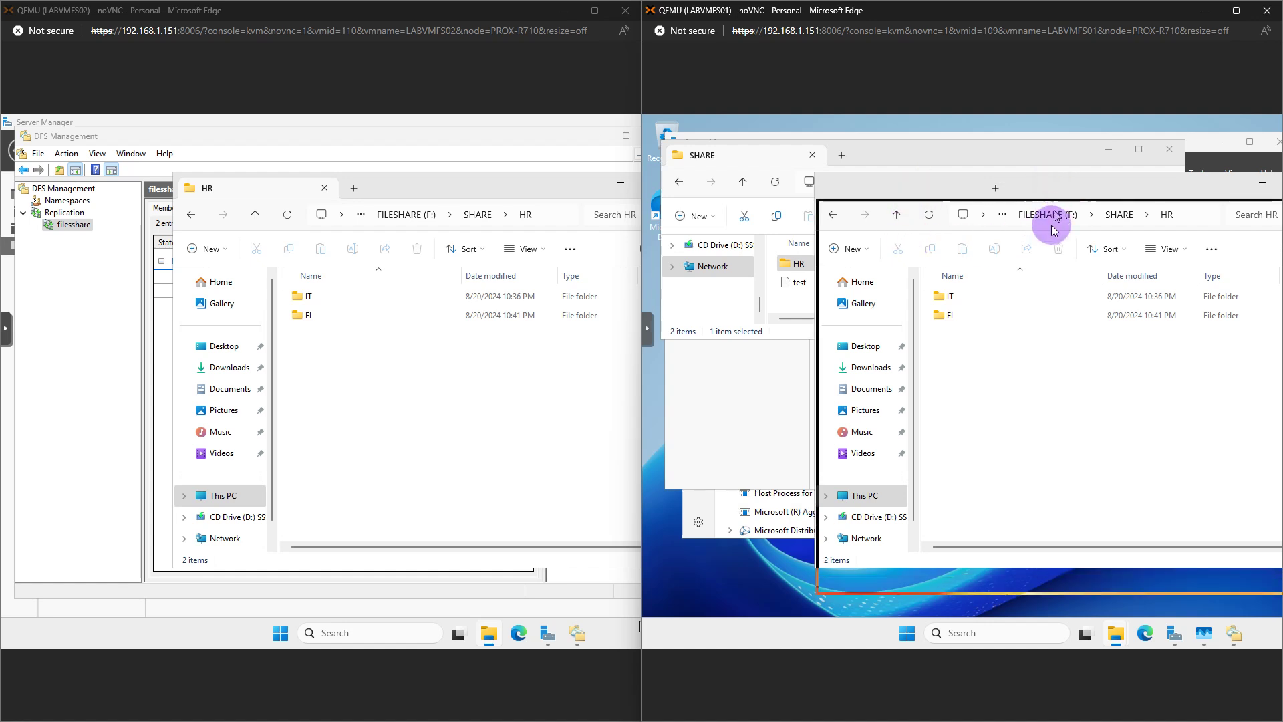
pyautogui.moveTo(889, 152); pyautogui.dragTo(890, 135)
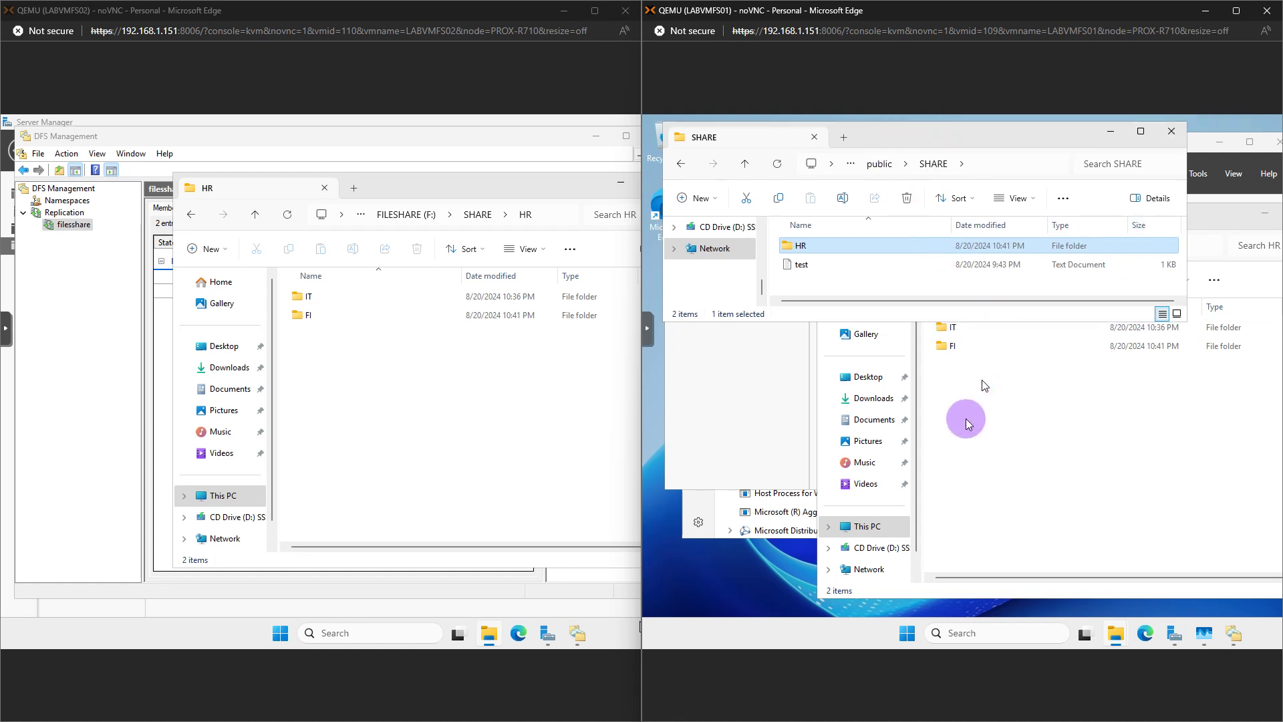
pyautogui.moveTo(817, 444); pyautogui.dragTo(993, 408)
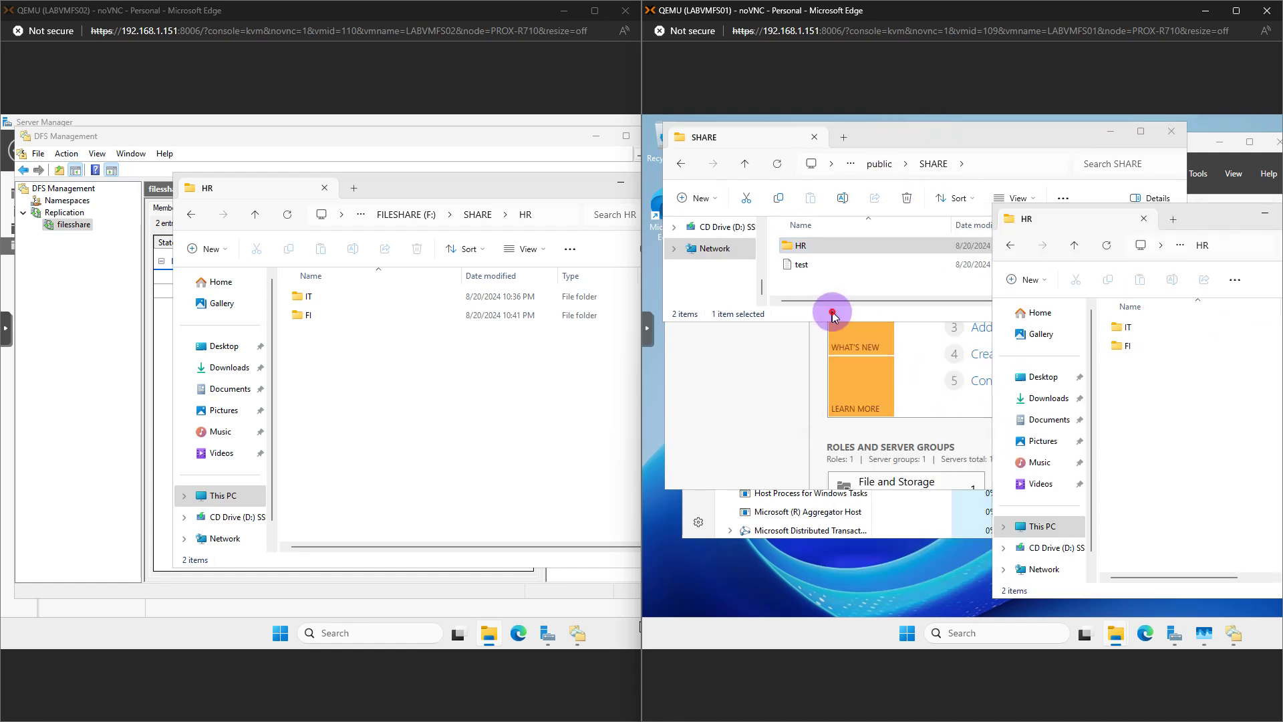
pyautogui.moveTo(839, 322); pyautogui.dragTo(832, 503)
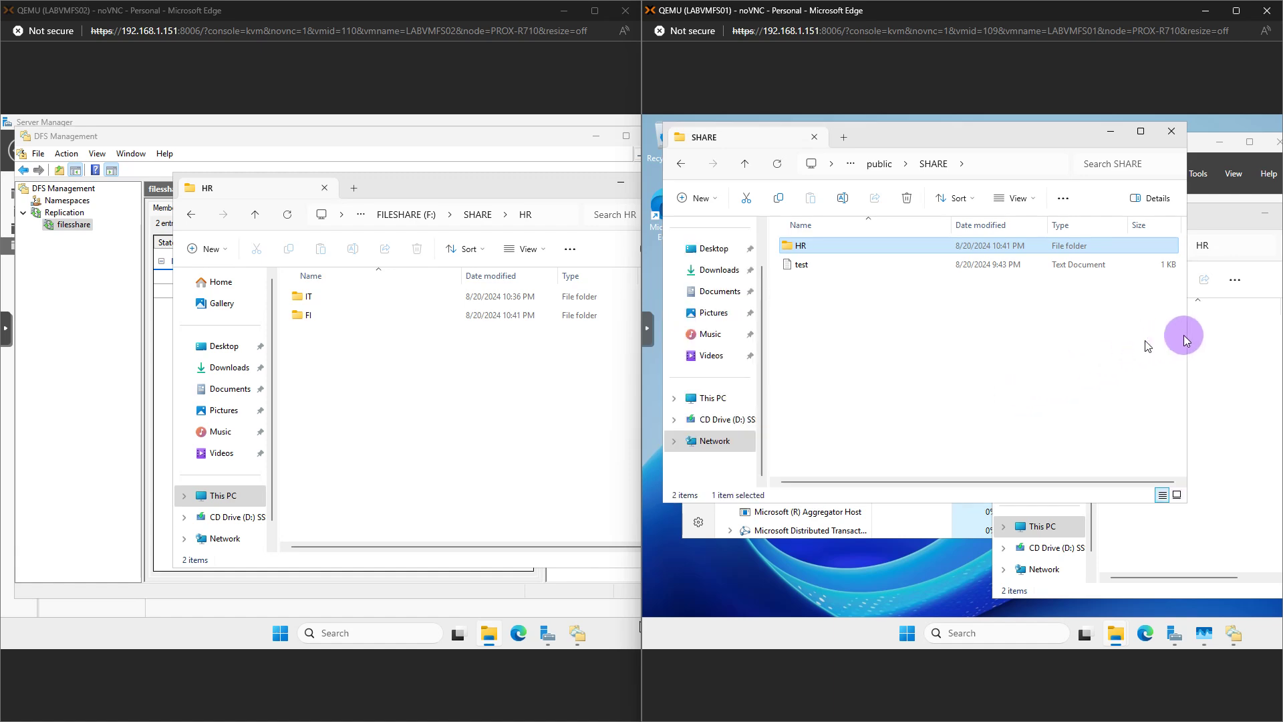
pyautogui.moveTo(1190, 334); pyautogui.dragTo(877, 367)
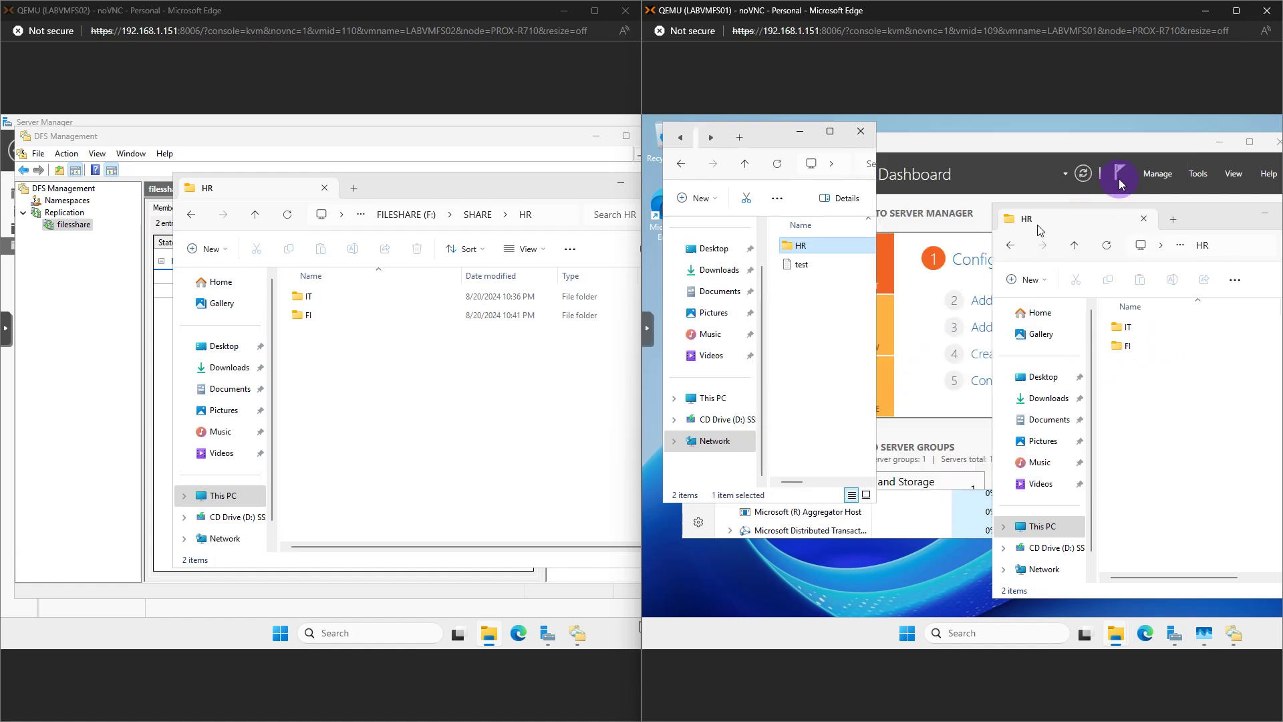
pyautogui.click(1216, 143)
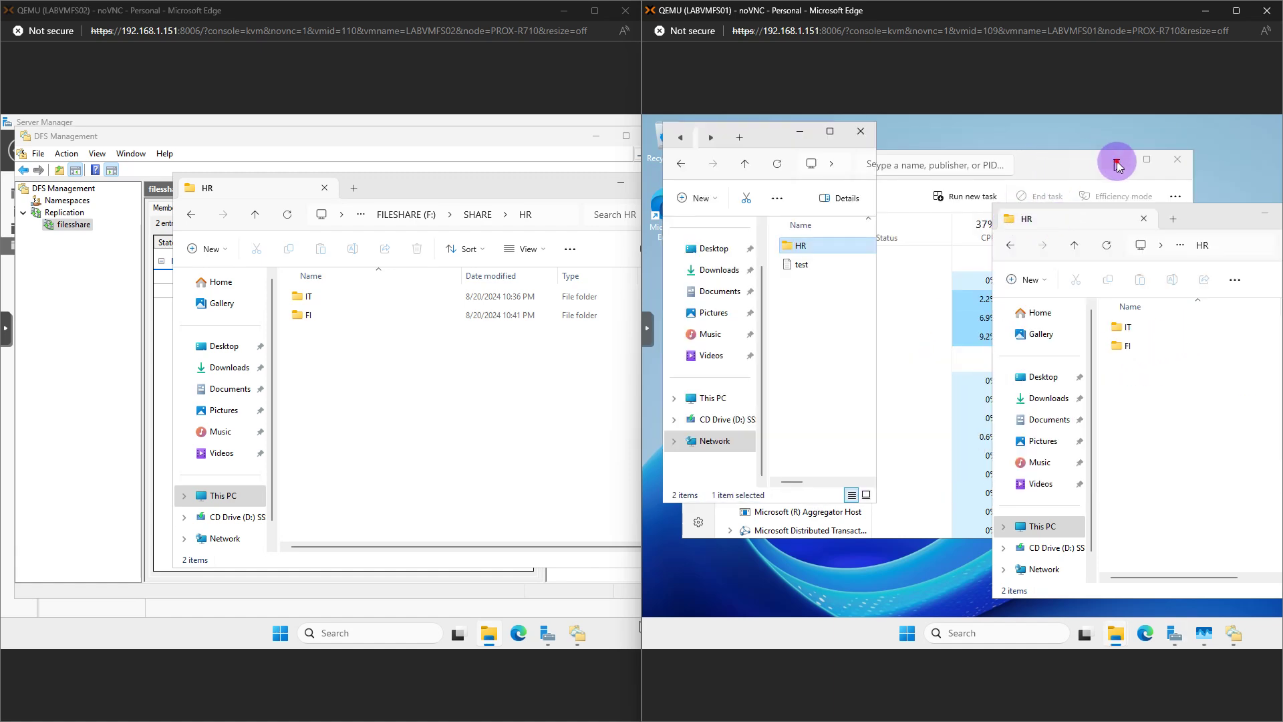
pyautogui.moveTo(1188, 207); pyautogui.dragTo(1113, 143)
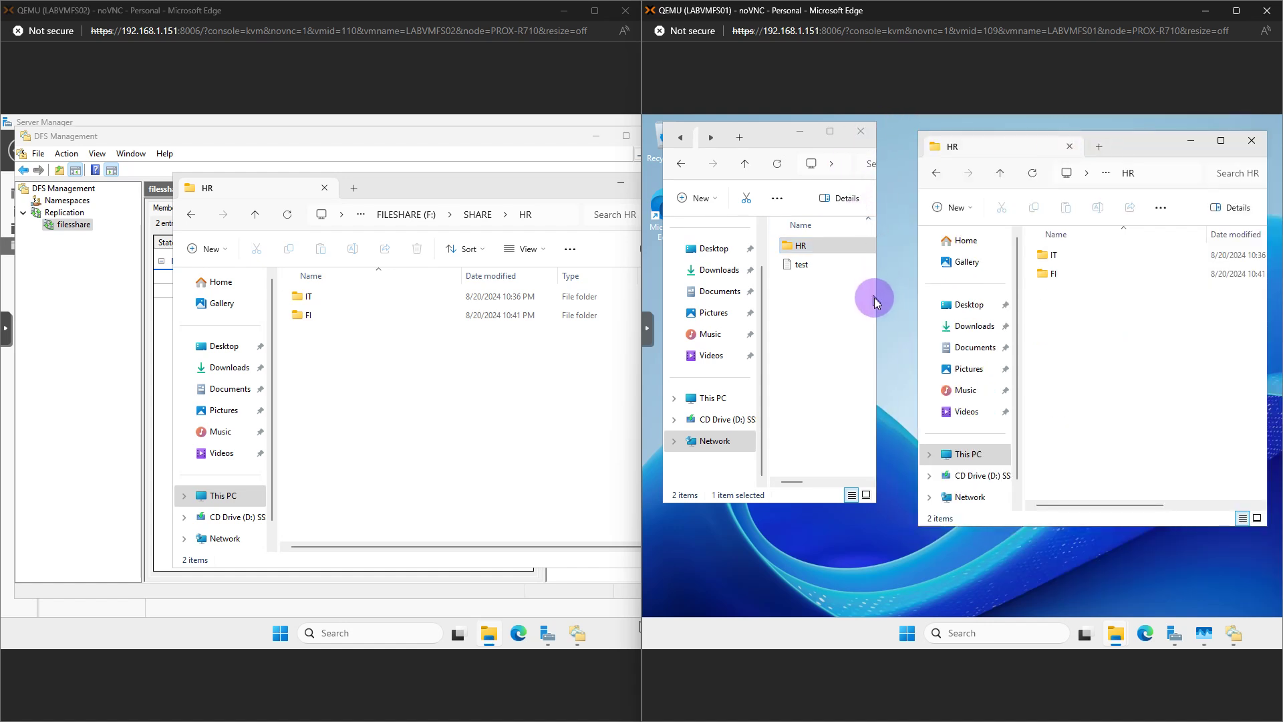
pyautogui.moveTo(880, 304); pyautogui.dragTo(906, 308)
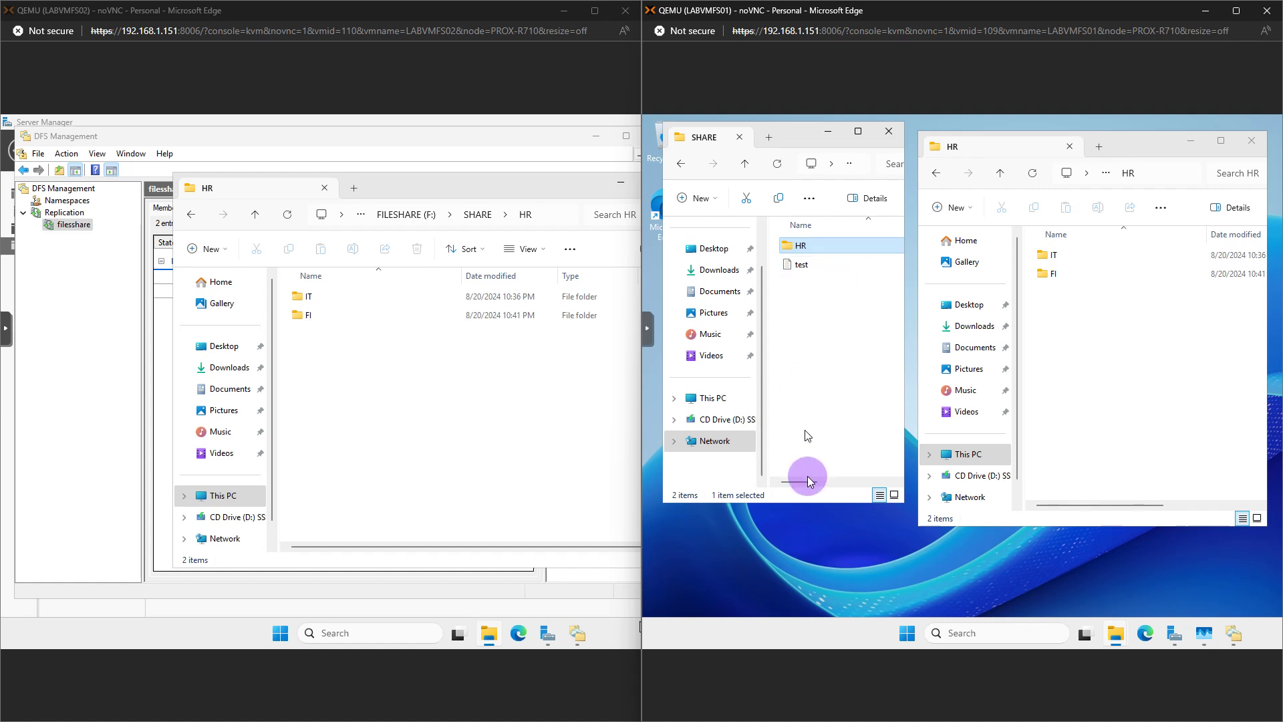
pyautogui.moveTo(803, 508); pyautogui.dragTo(801, 564)
pyautogui.click(1052, 351)
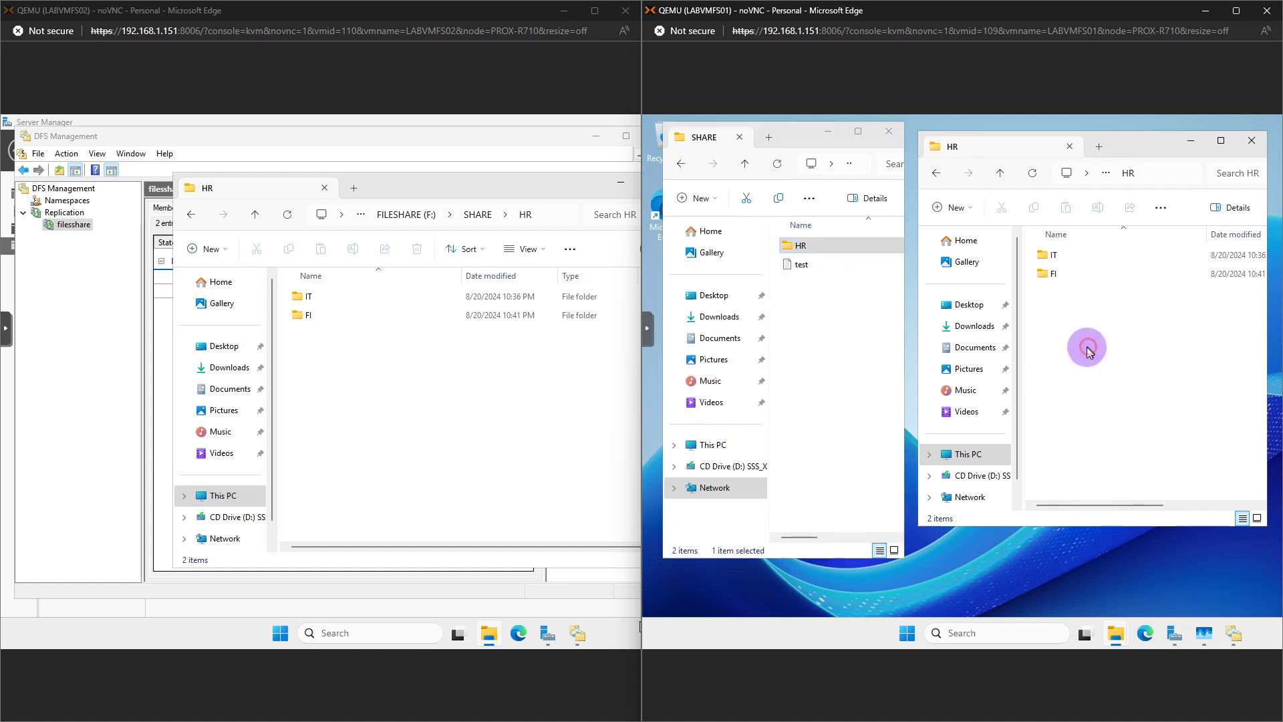
# Create folder HR1 inside the namespace's HR folder and confirm it replicates next to IT and FI on FS01 and FS02
pyautogui.doubleClick(810, 249)
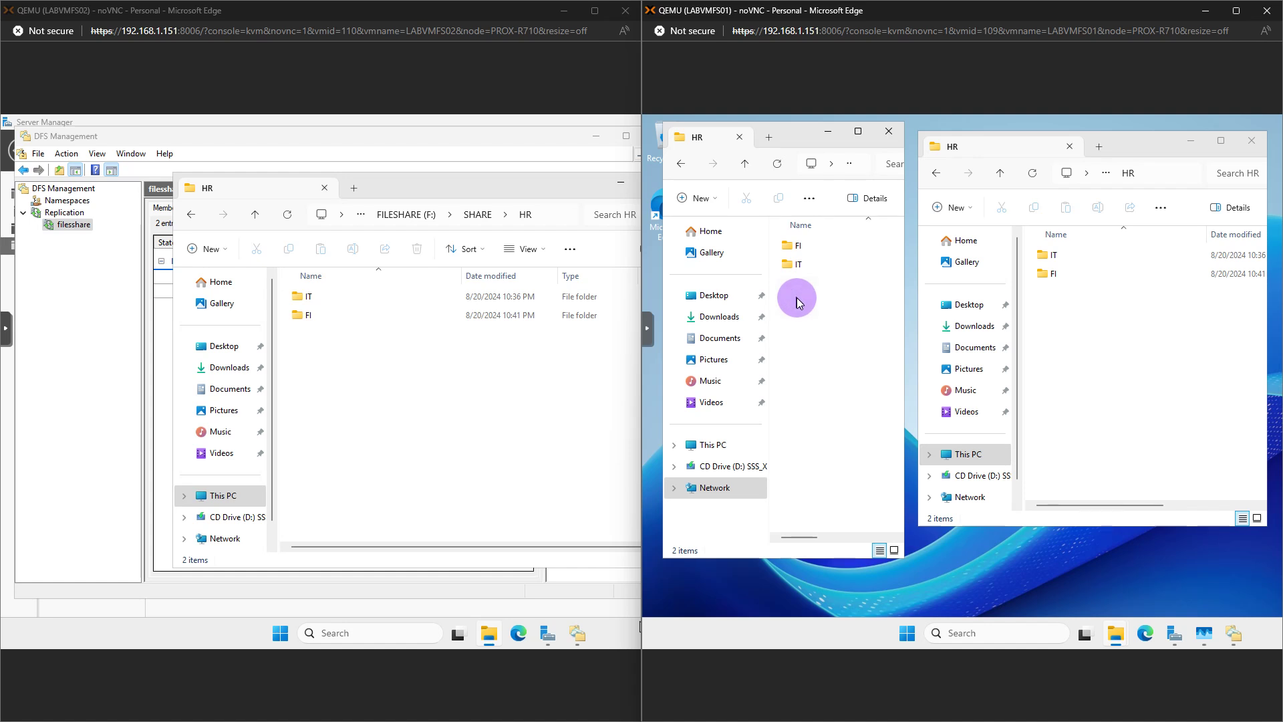
pyautogui.rightClick(797, 298)
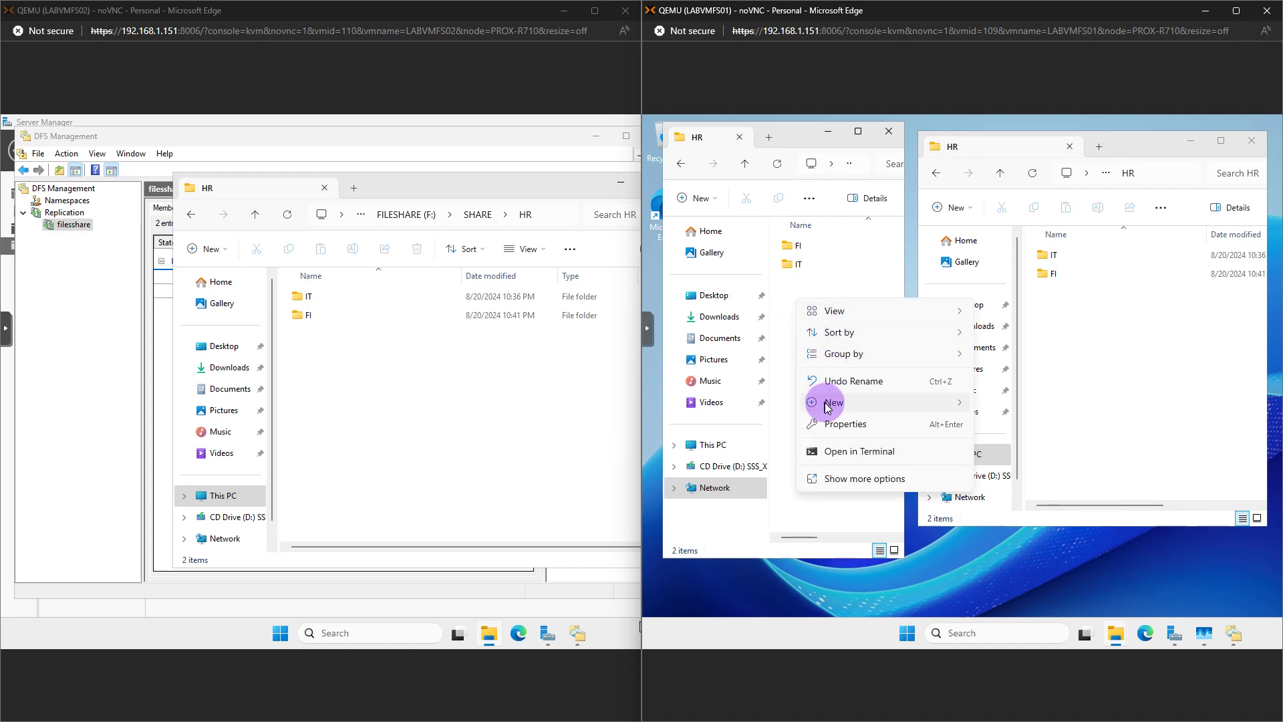
pyautogui.moveTo(862, 402)
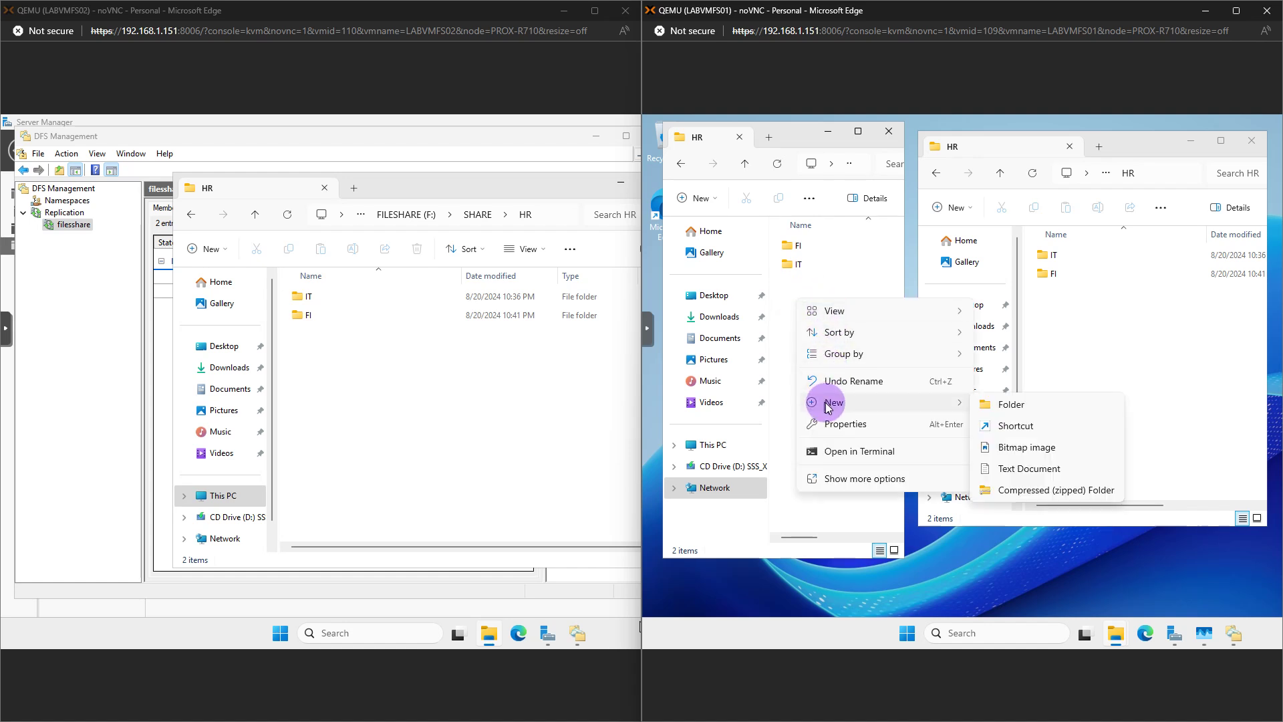
pyautogui.click(1001, 405)
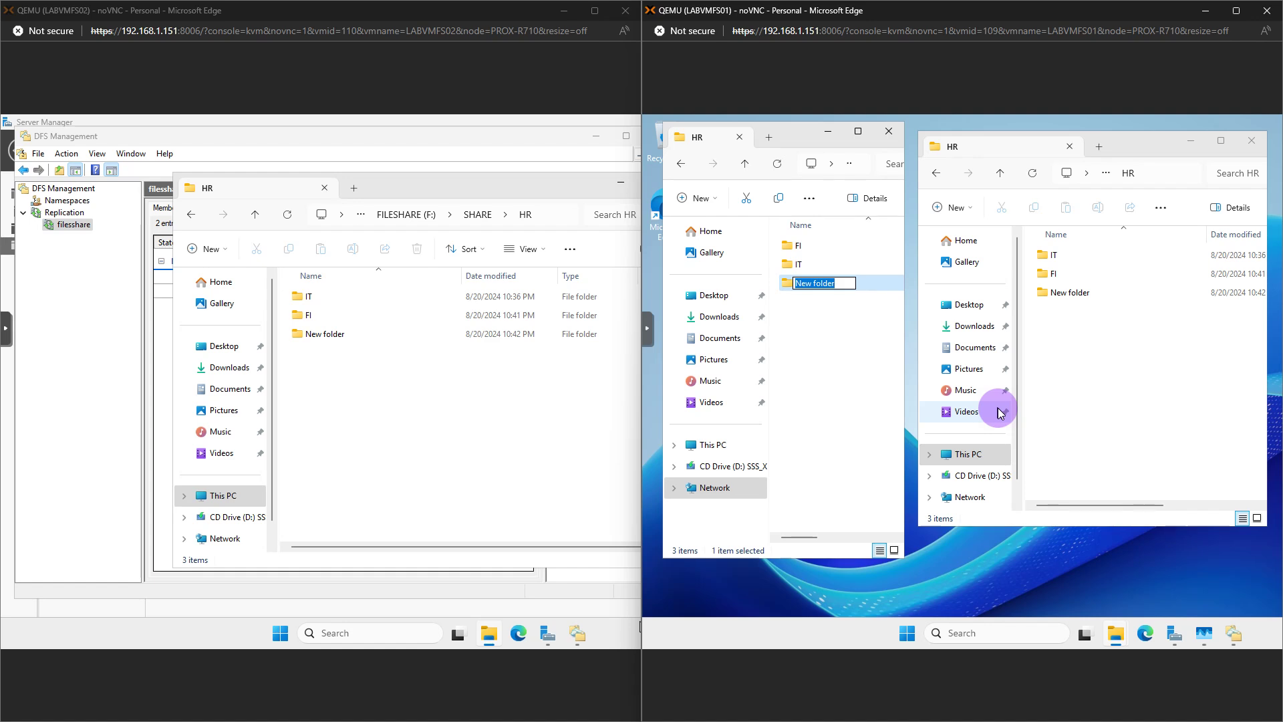
pyautogui.write('HR')
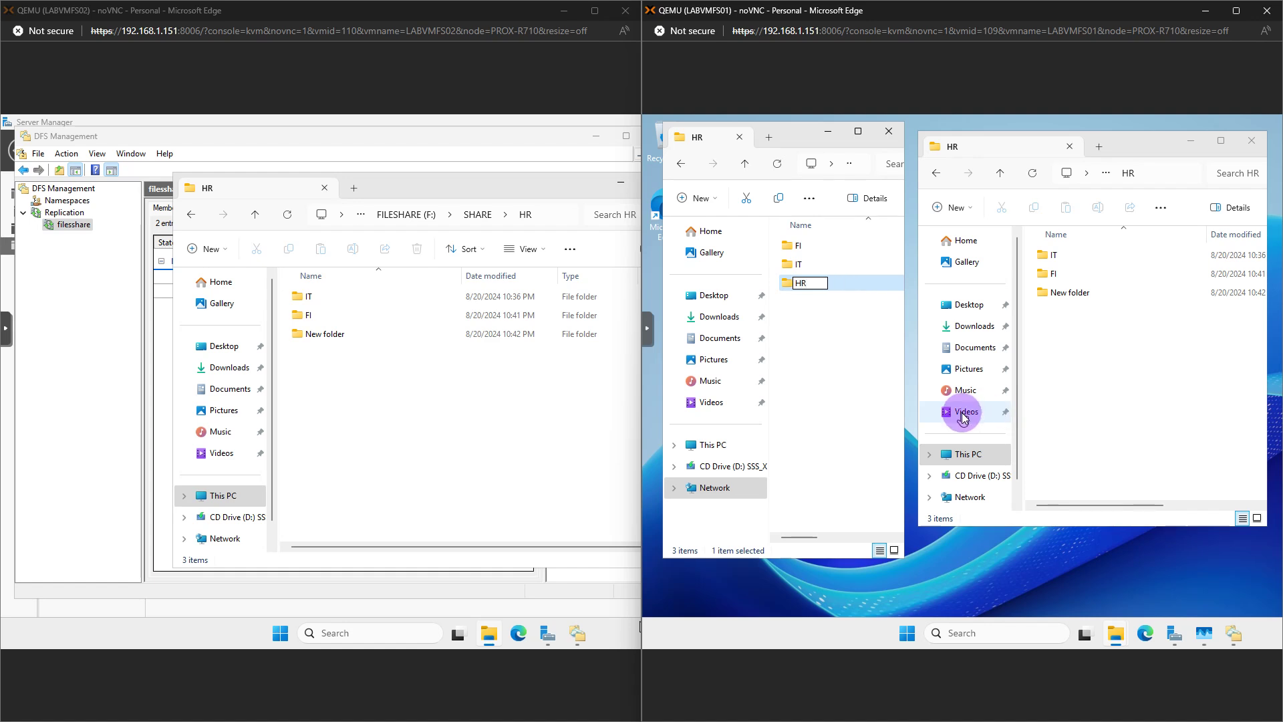
pyautogui.write('1')
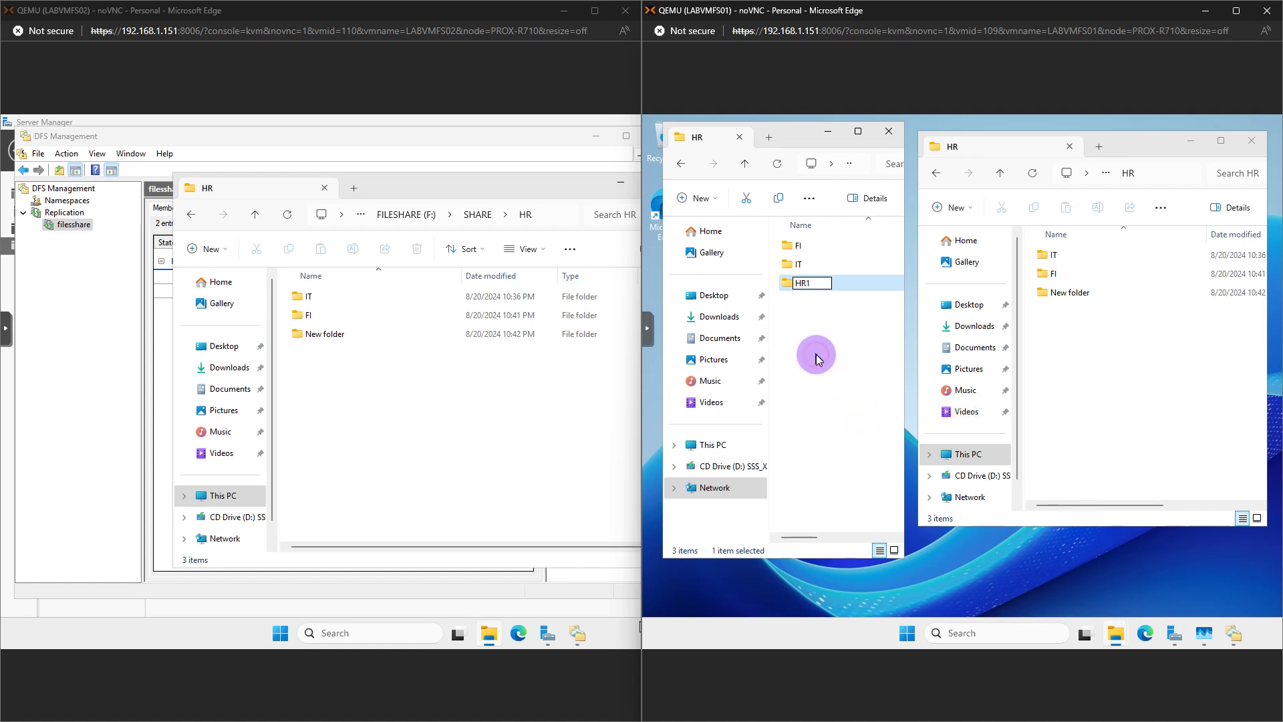
pyautogui.click(818, 359)
pyautogui.click(522, 432)
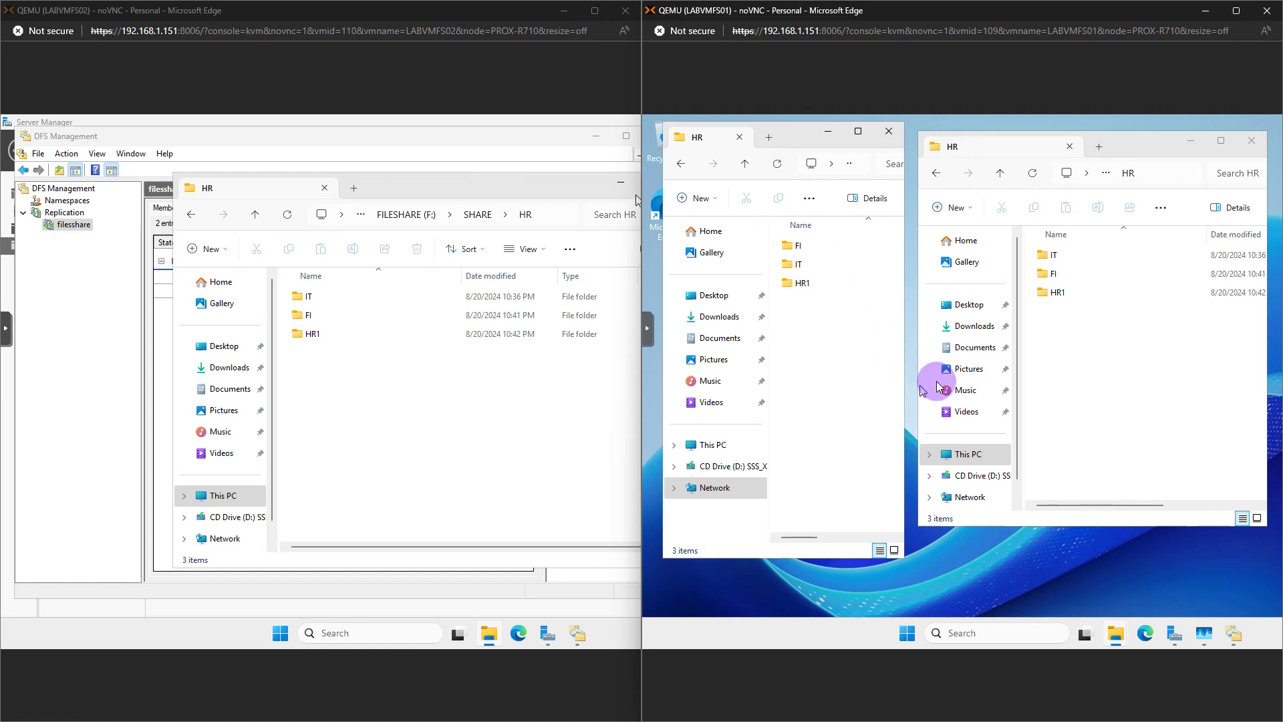
pyautogui.click(488, 334)
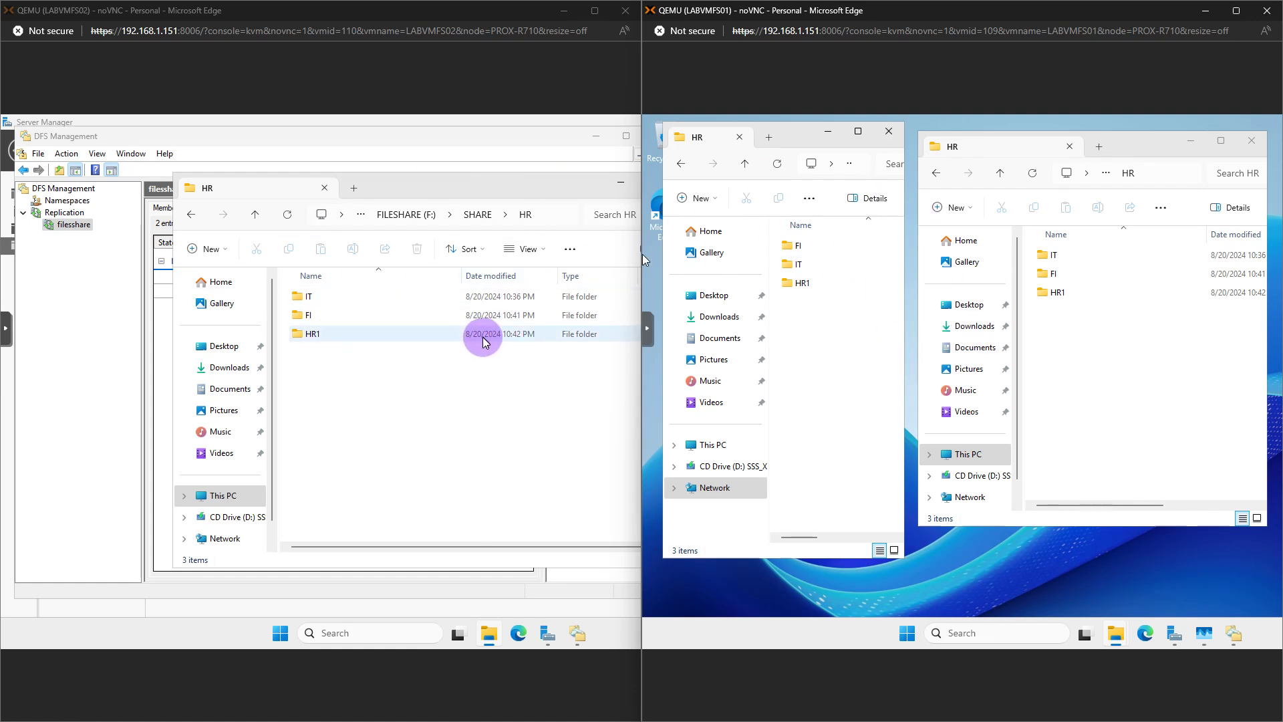